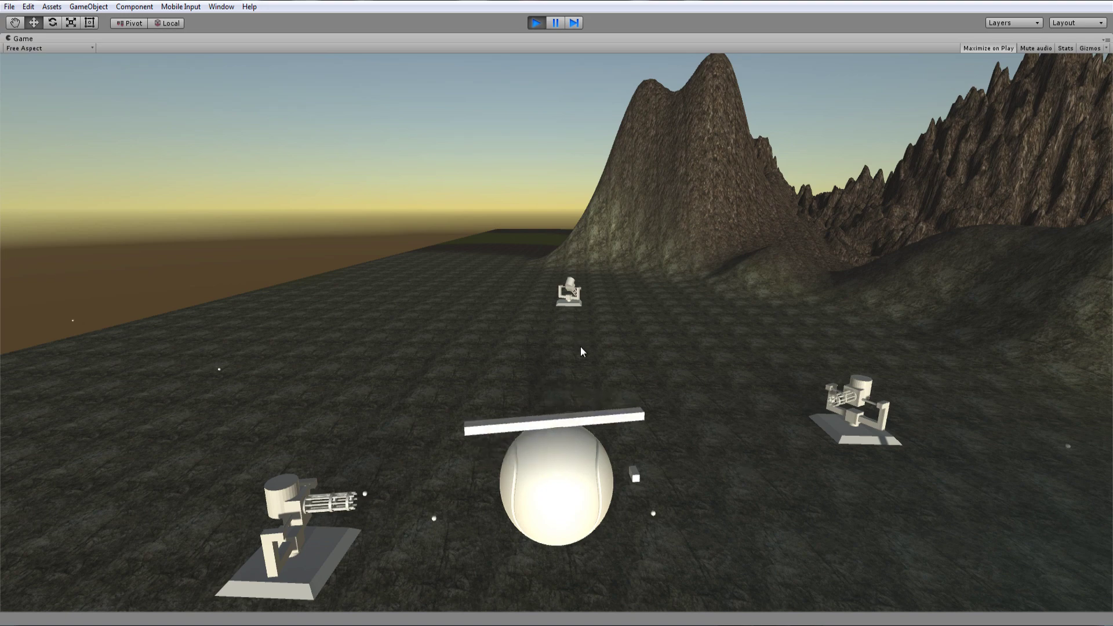
Step: Drive the ball toward the turrets with W, A and D while turning the game camera
click(579, 345)
key(d)
key(w)
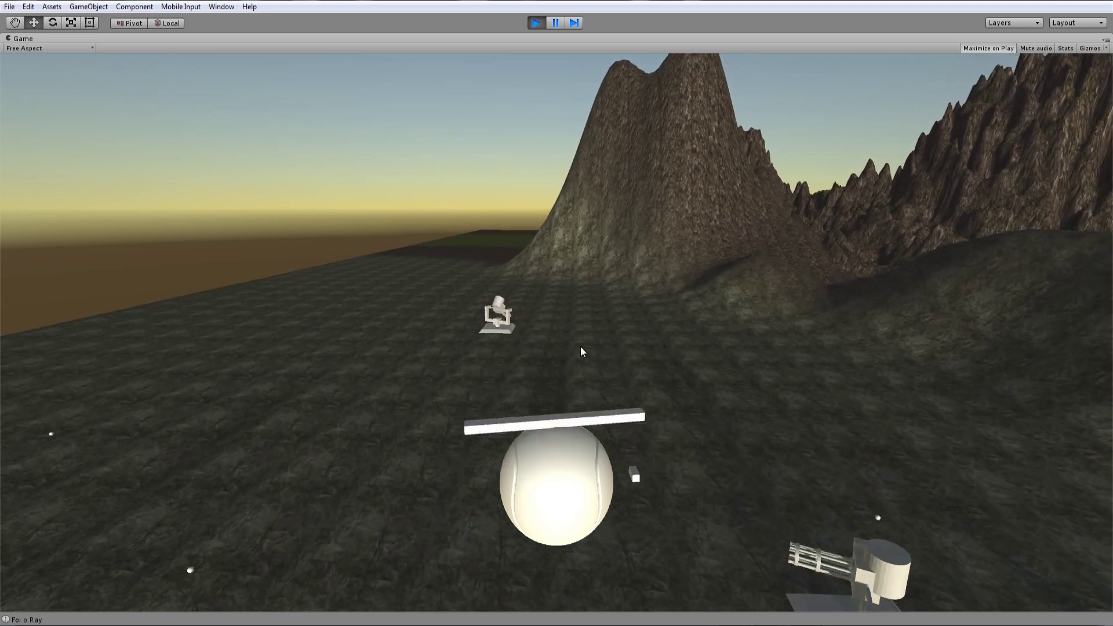
key(a)
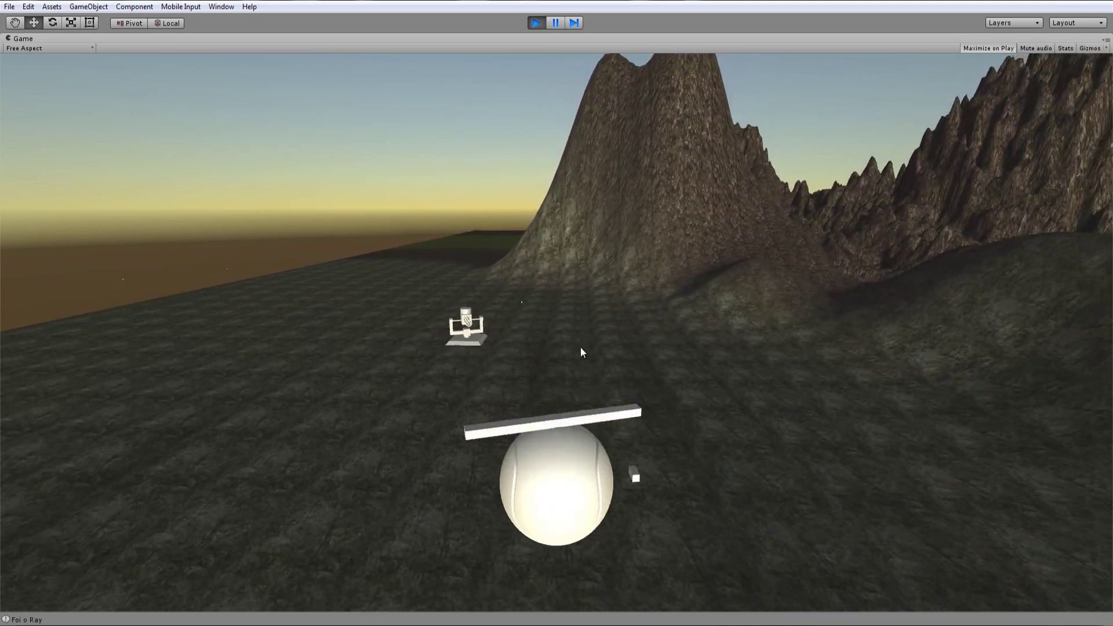
key(d)
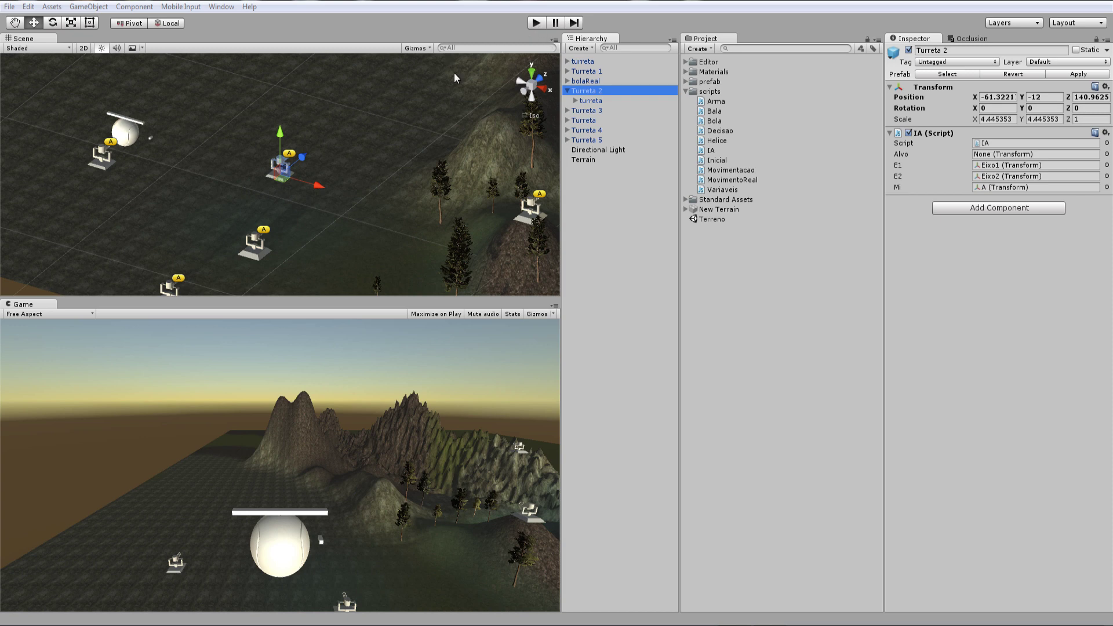
Step: Play-test the turret aiming, stop the game, and open the IA script
click(536, 23)
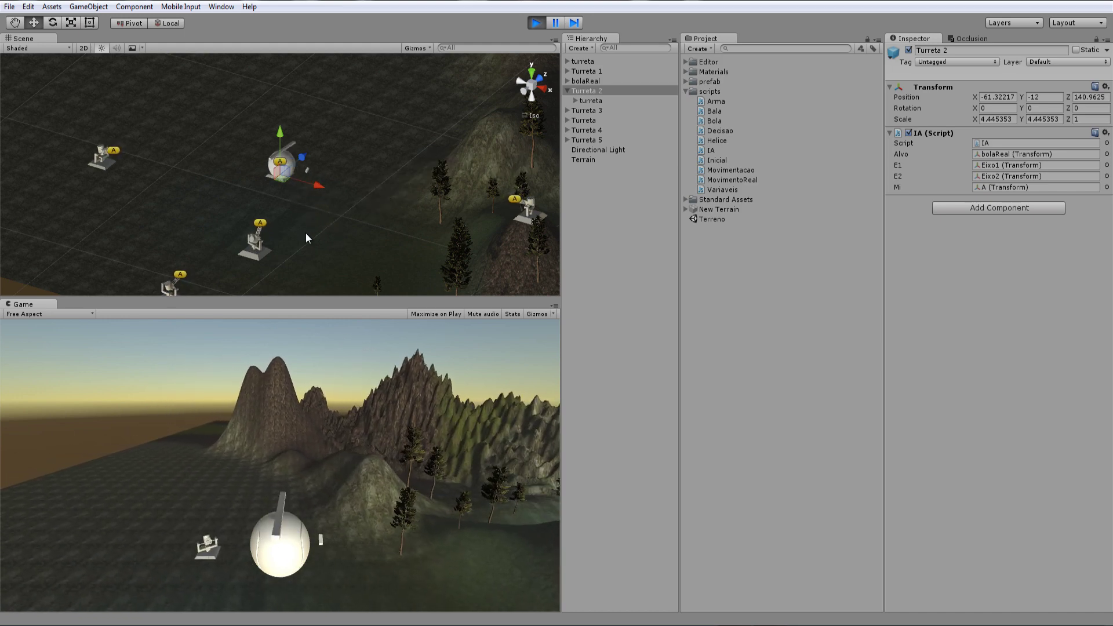
click(537, 24)
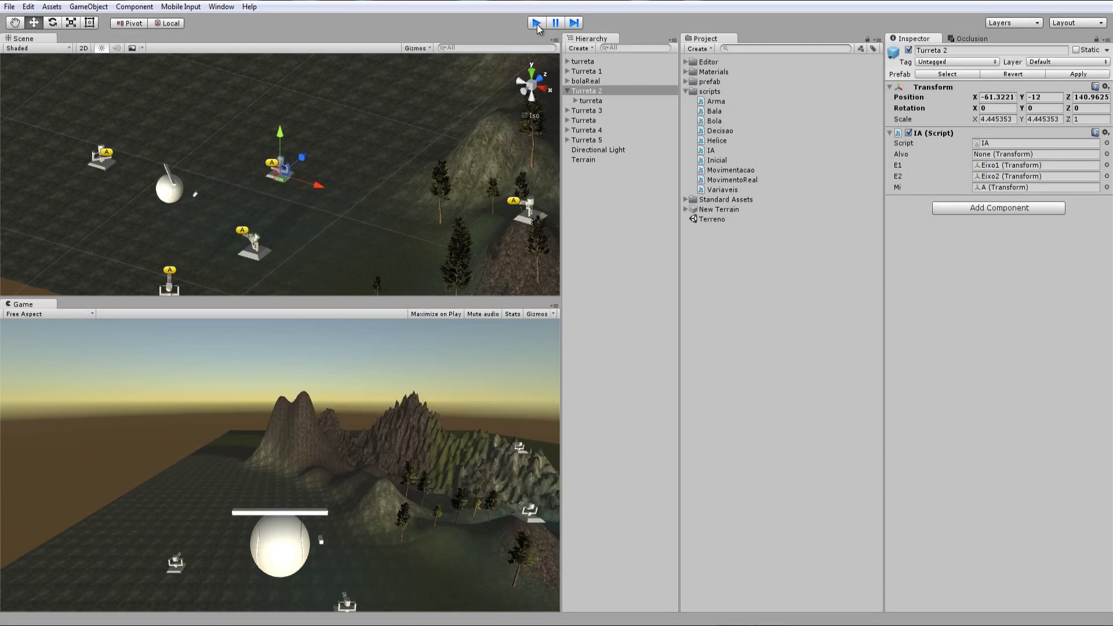
click(711, 151)
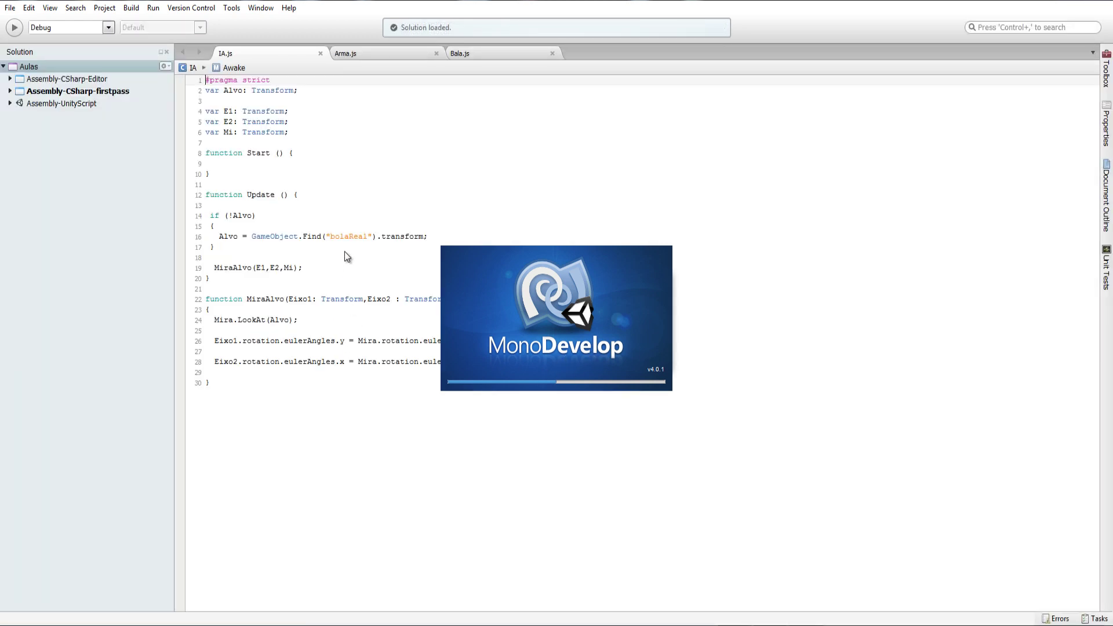
Step: Review the Alvo variable declaration and its use in LookAt
ctrl+scroll(492, 481, up, 3)
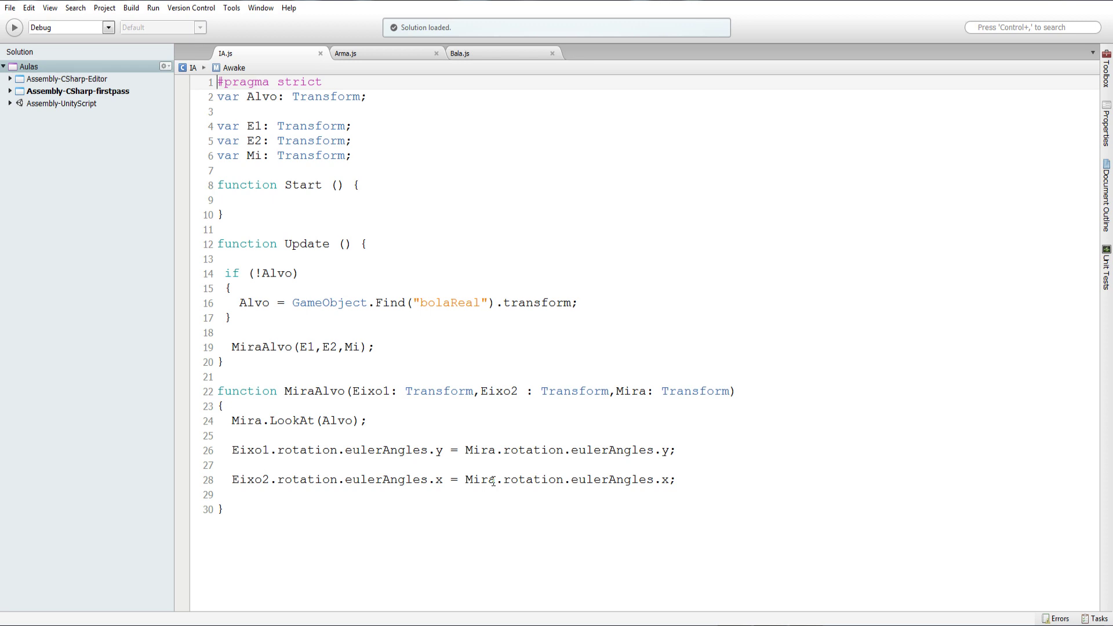
ctrl+scroll(492, 481, up, 2)
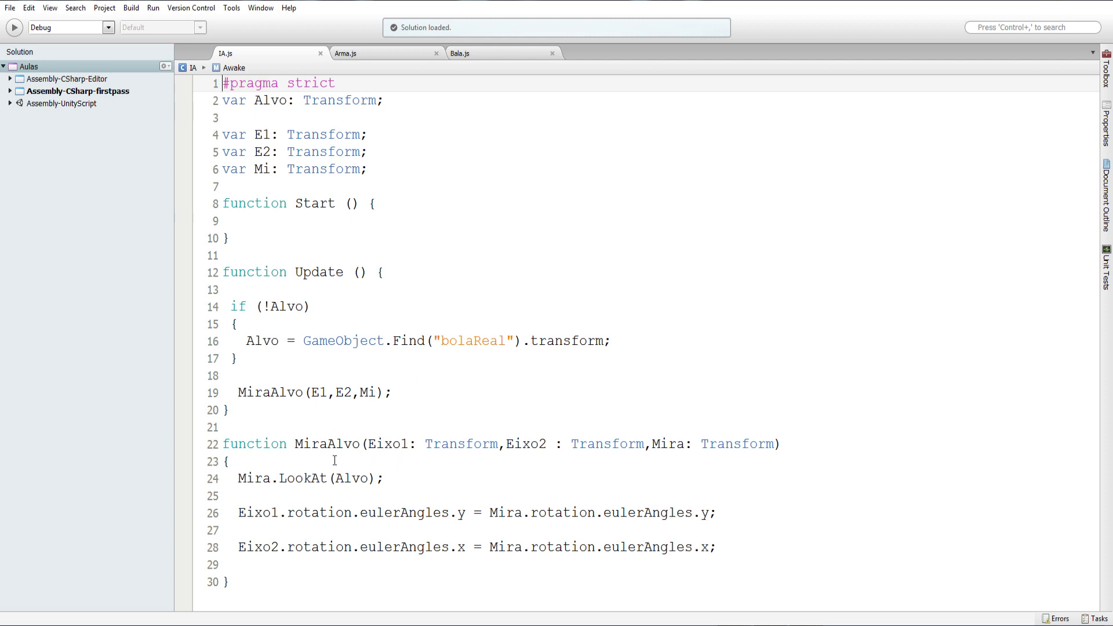
double_click(350, 481)
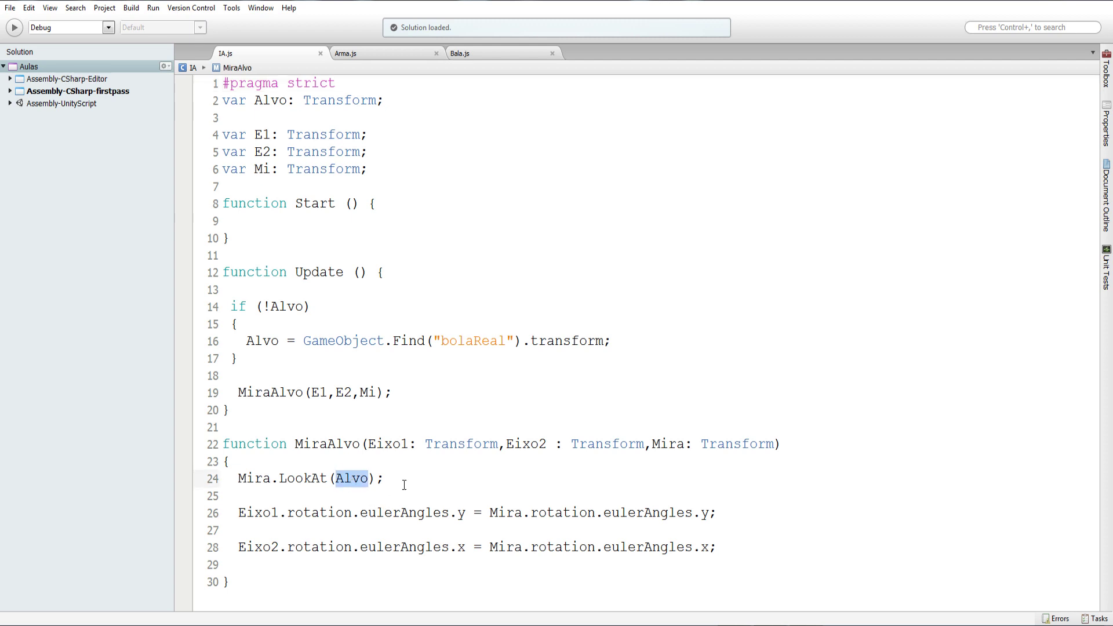
double_click(264, 99)
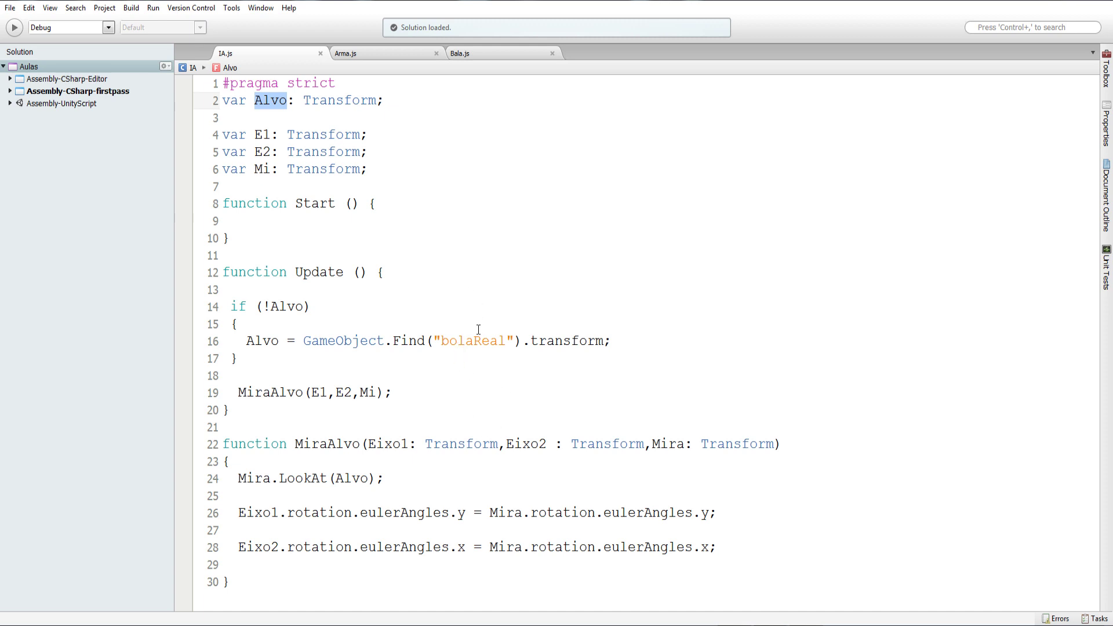
click(481, 358)
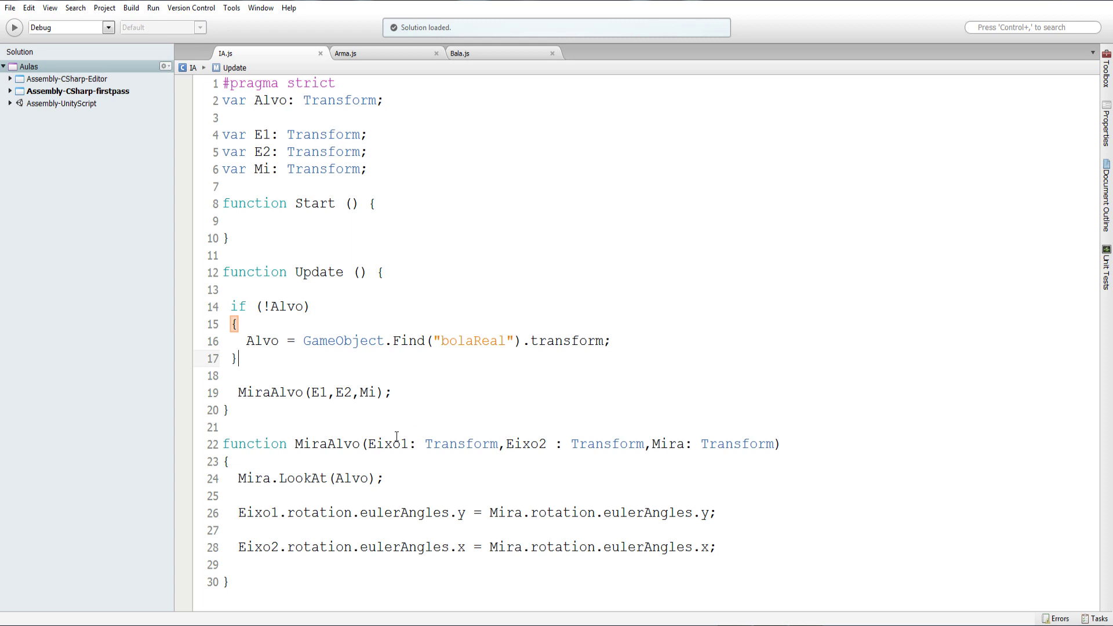
Step: Add an 'Onde: Transform,' parameter at the start of MiraAlvo's parameter list
click(374, 444)
key(Left)
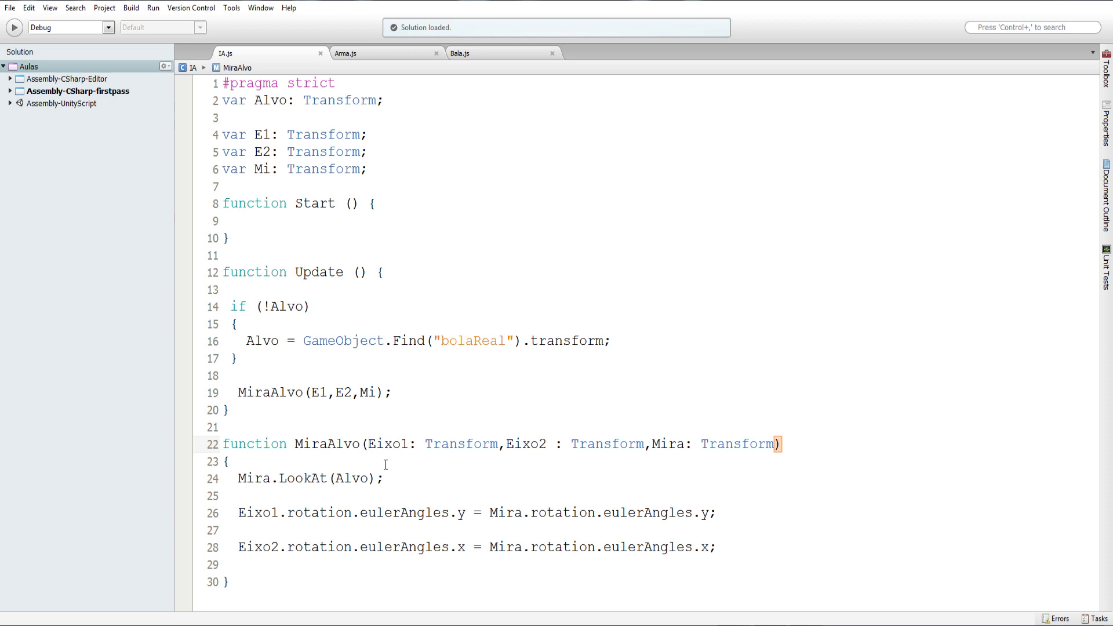
text(Onde)
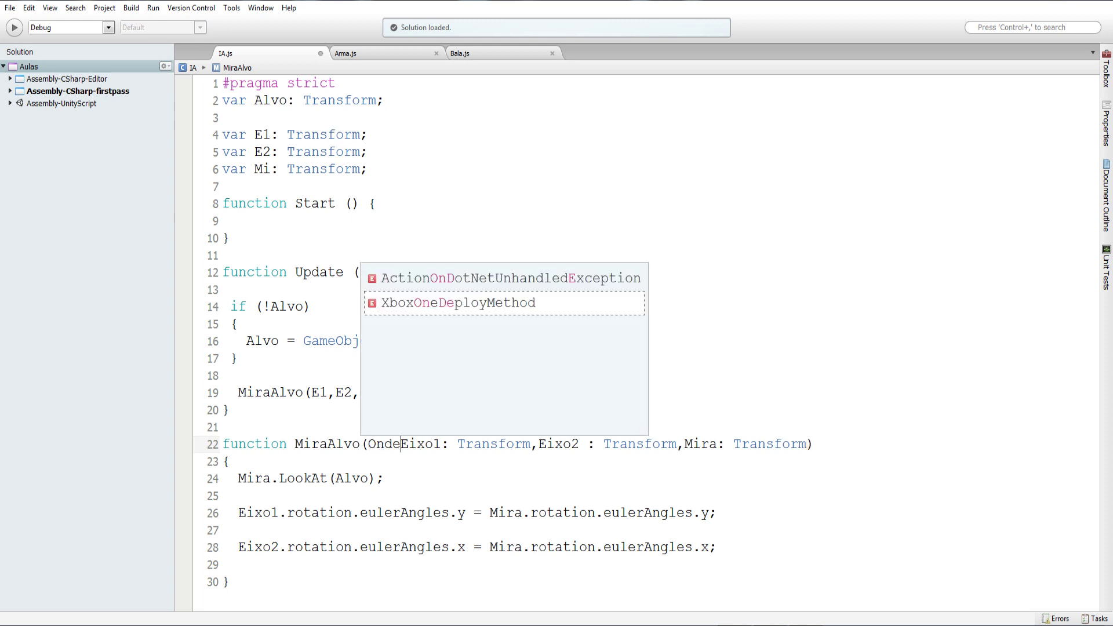
text(: Trans)
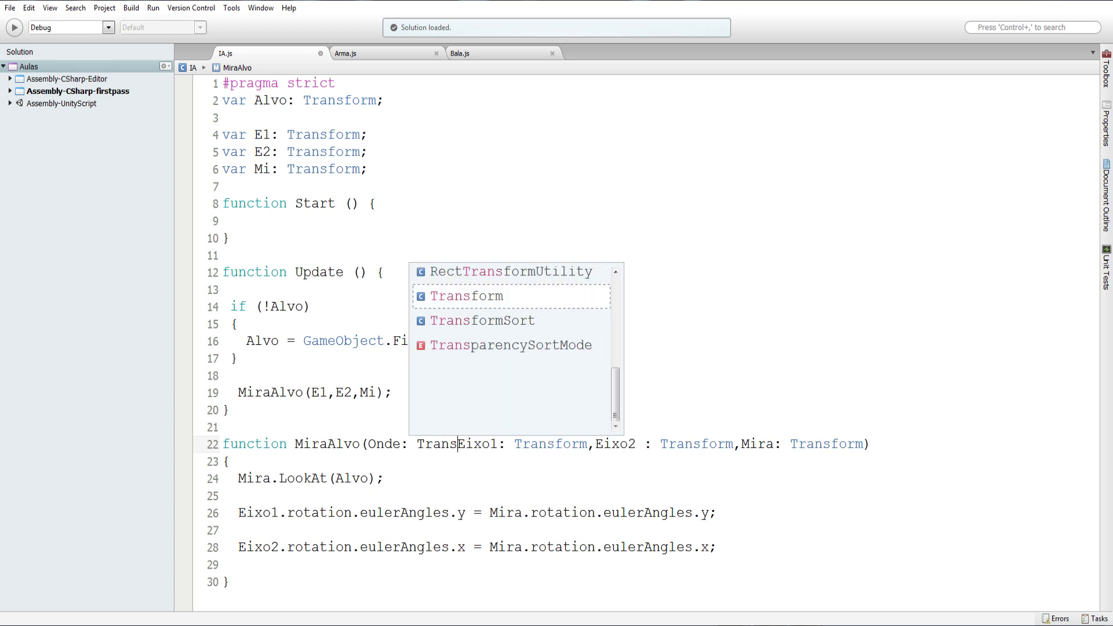
key(Return)
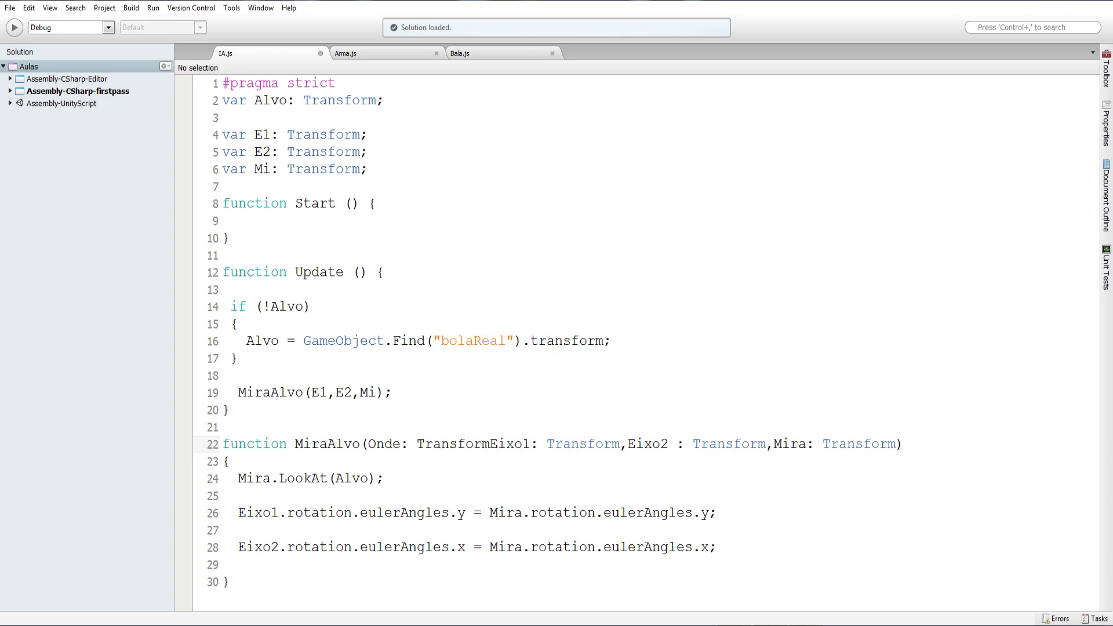
text(,)
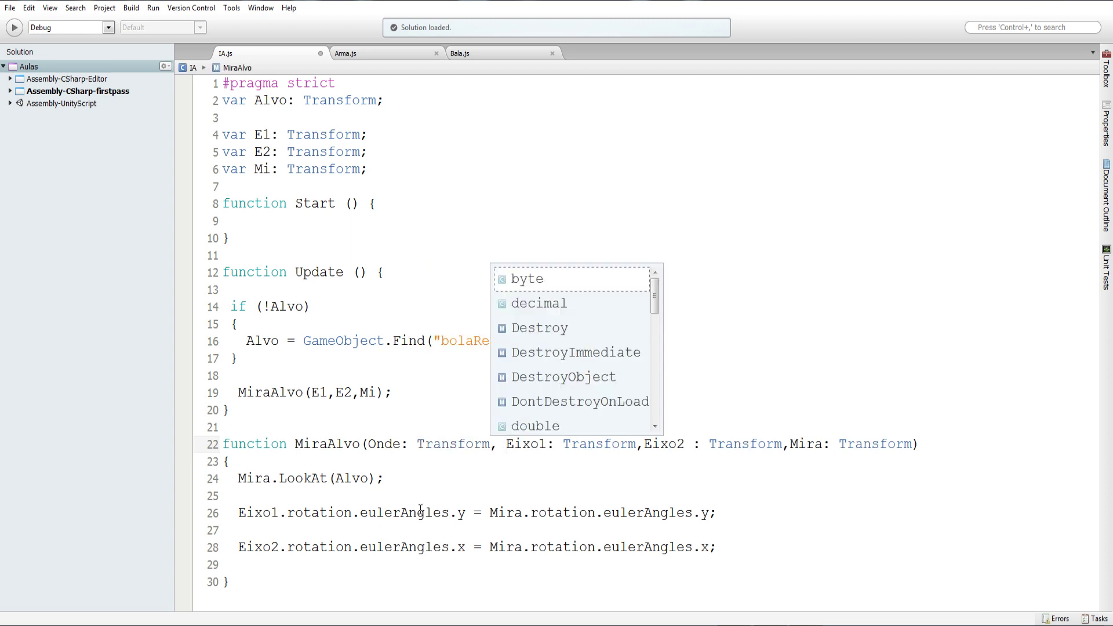
click(394, 443)
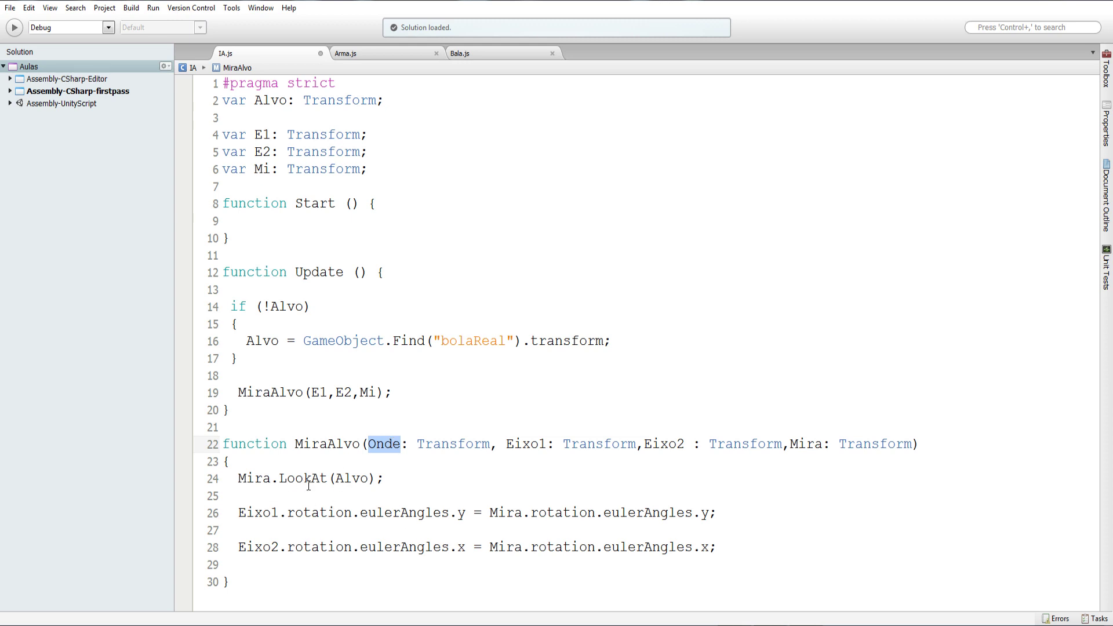
Step: Change LookAt(Alvo) to LookAt(Onde) and pass Alvo as MiraAlvo's first argument
double_click(347, 479)
text(Onde)
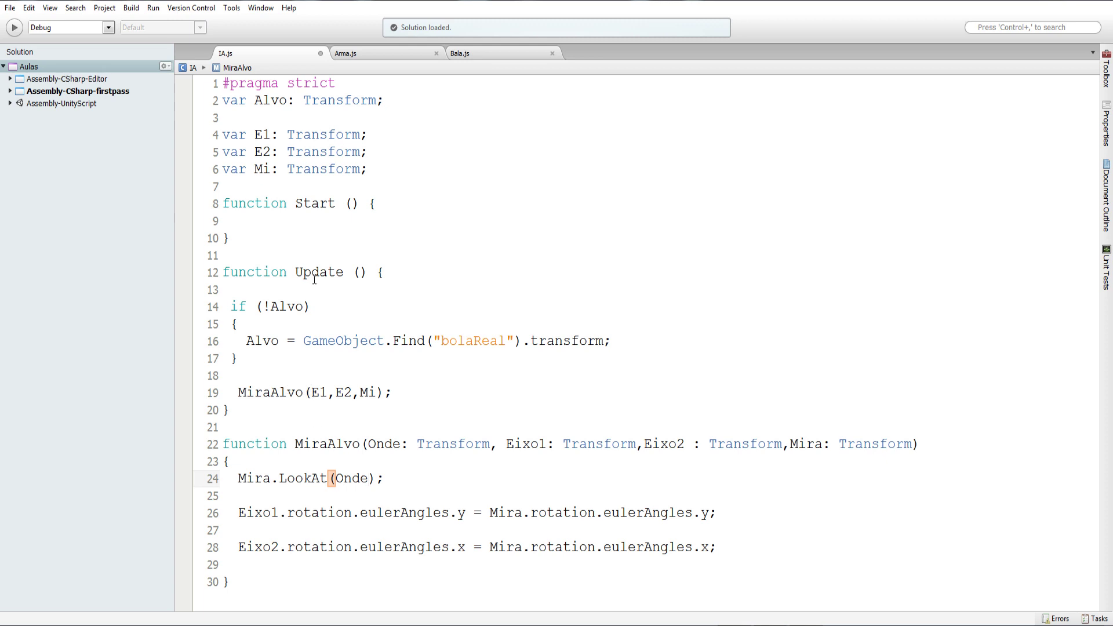
click(269, 100)
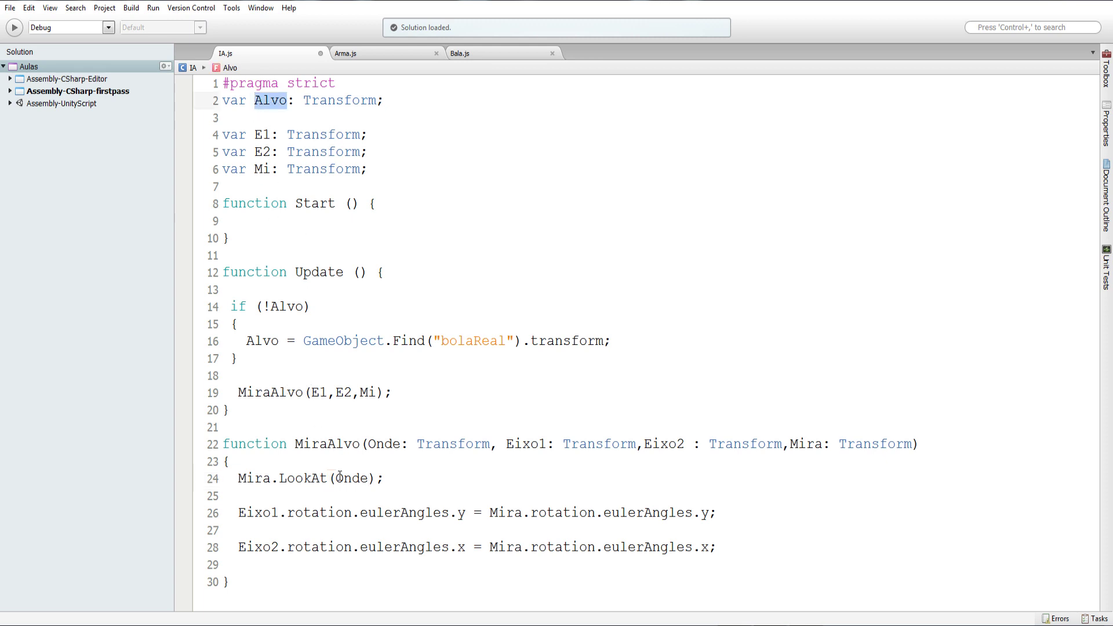
click(312, 393)
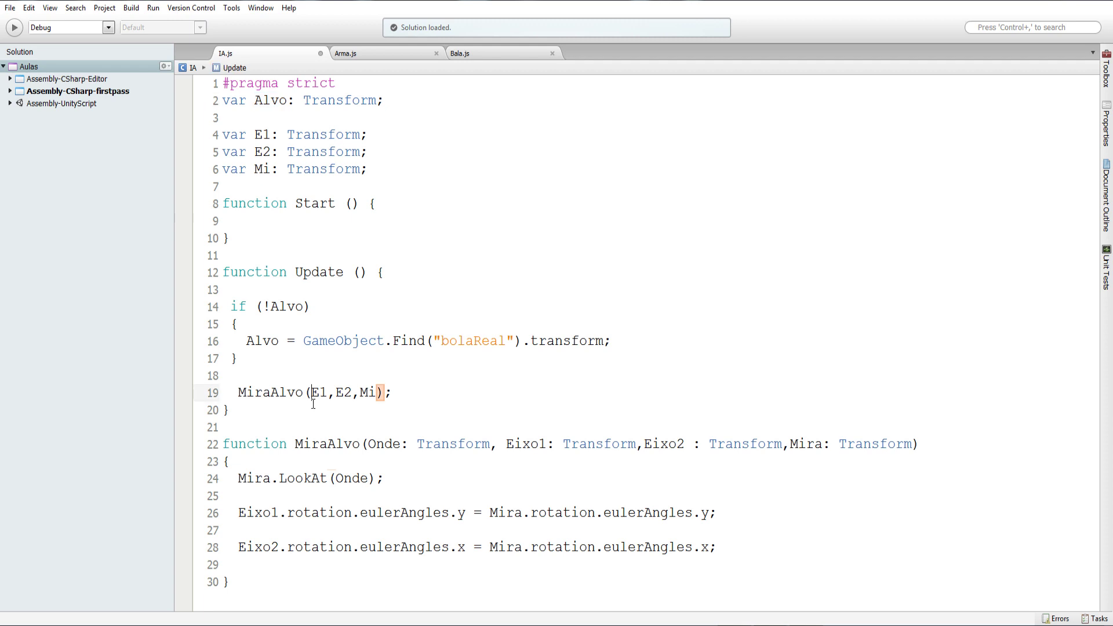
text(Alvo,)
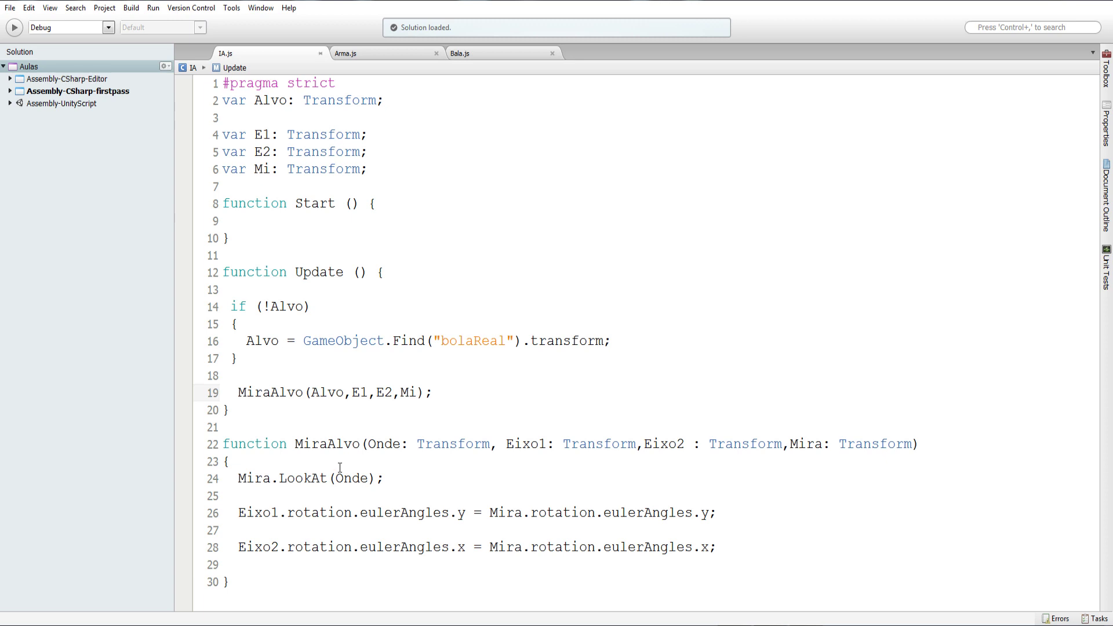
key(alt+Tab)
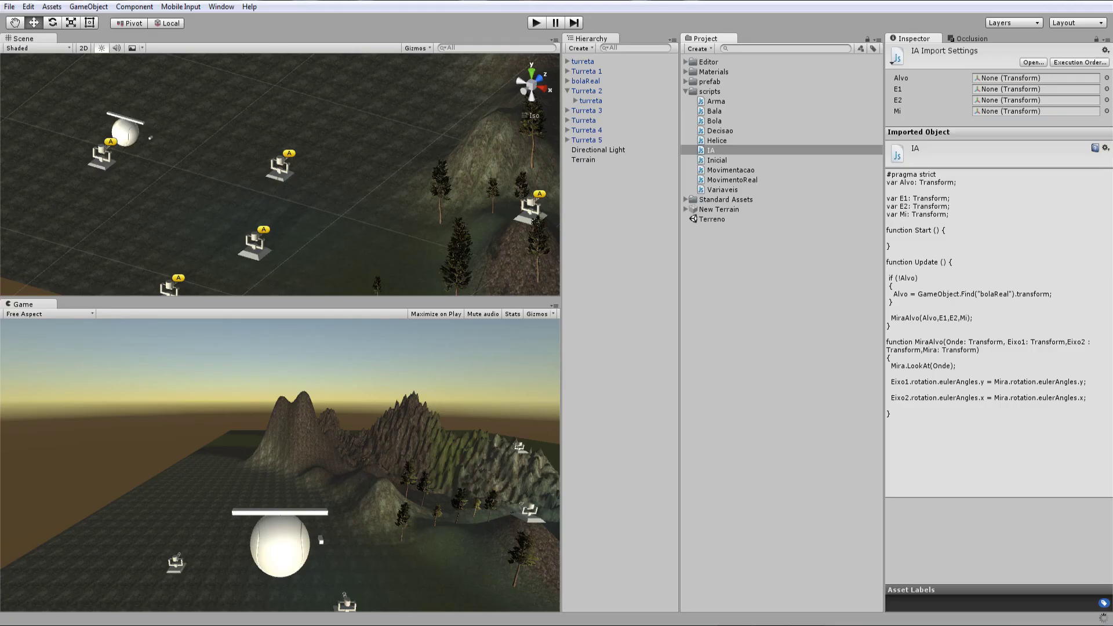
click(539, 23)
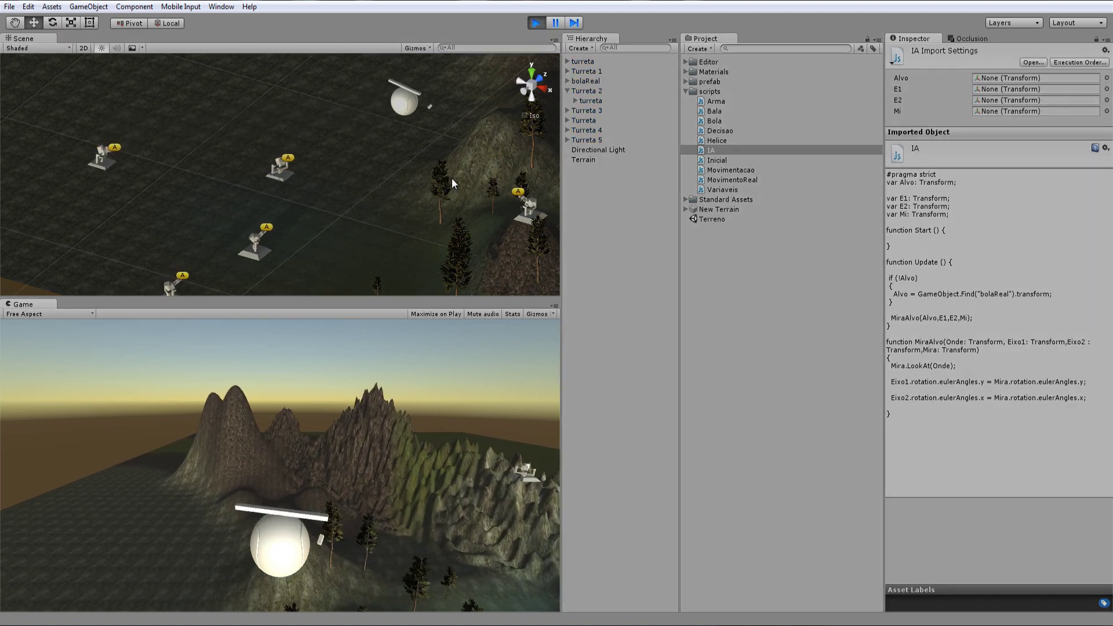
click(536, 22)
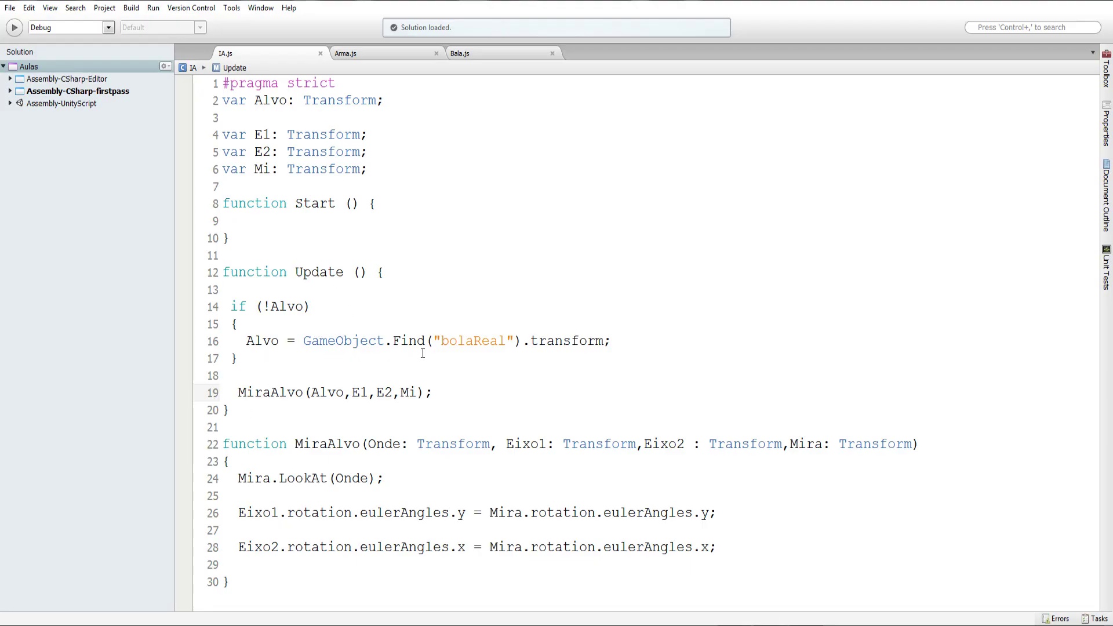
click(425, 167)
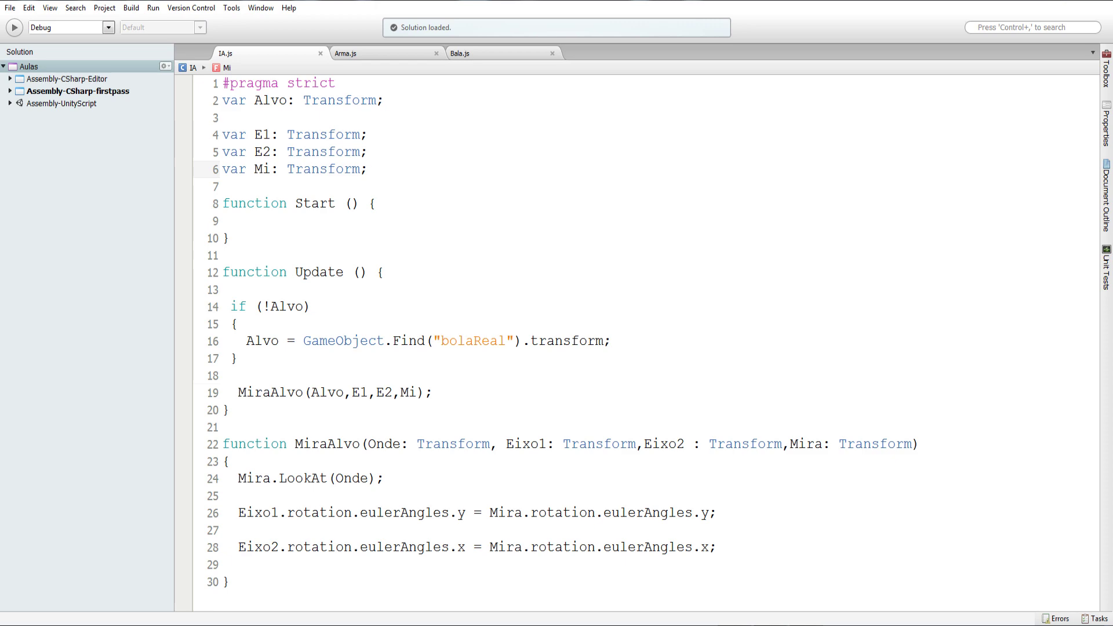
key(alt+Tab)
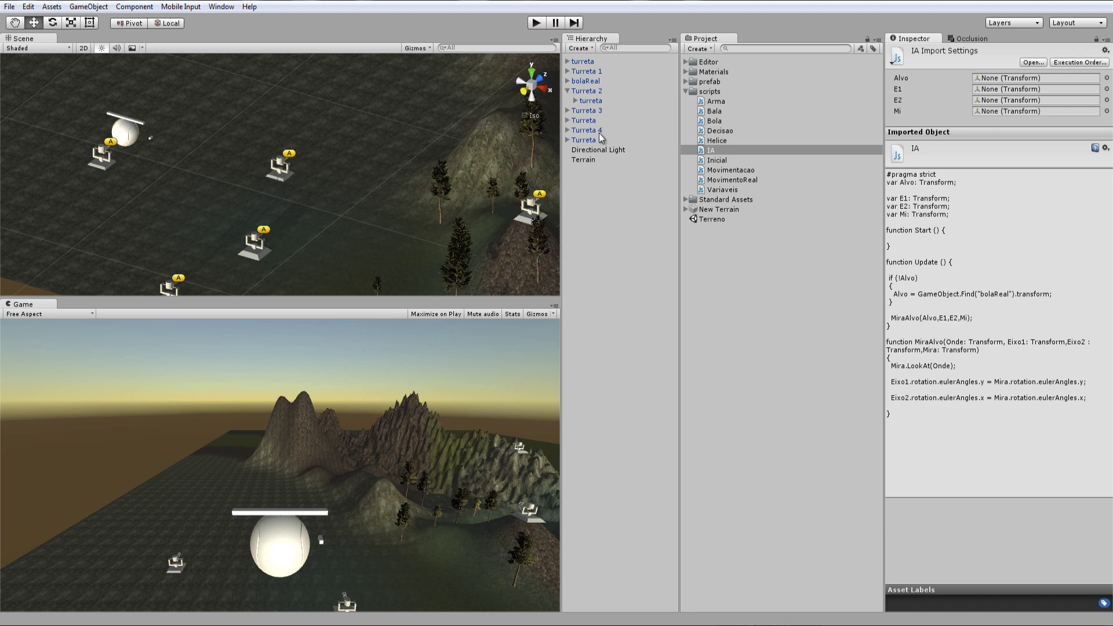
Step: Check Turreta 2's IA (Script) fields, then go back to MonoDevelop
click(589, 92)
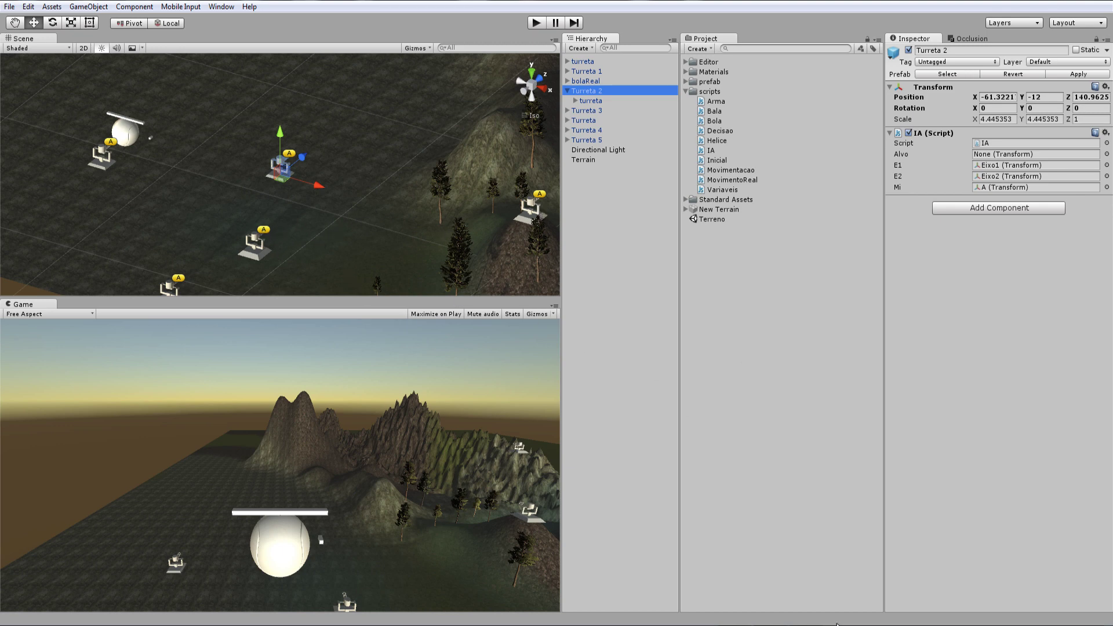
key(alt+Tab)
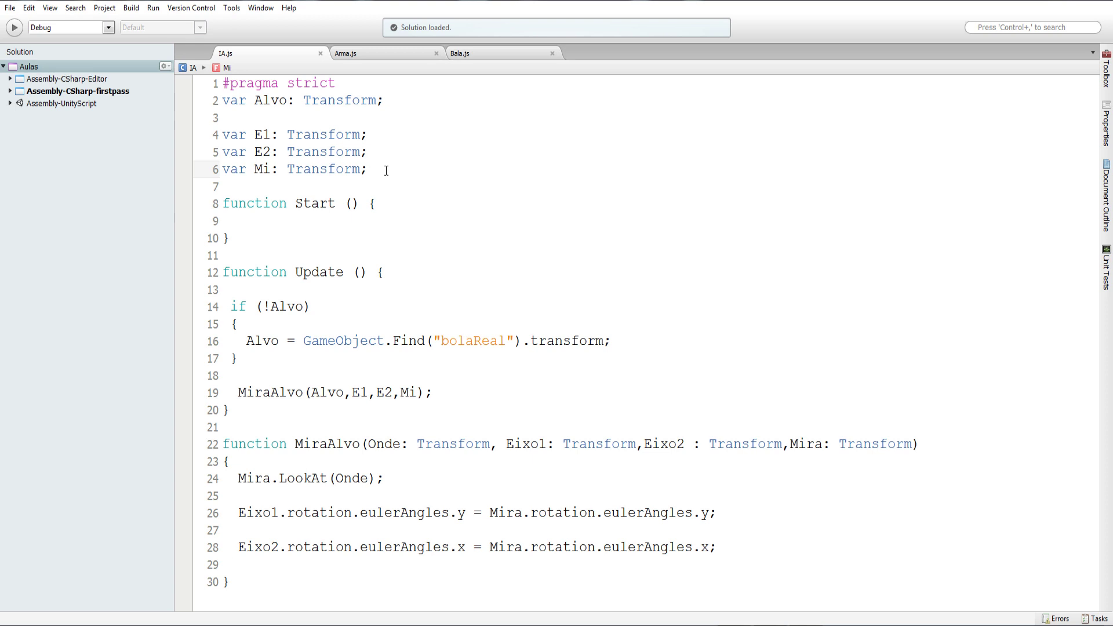
Step: Declare 'var Distancia: float;' on line 8
key(Return)
key(Return)
text(var)
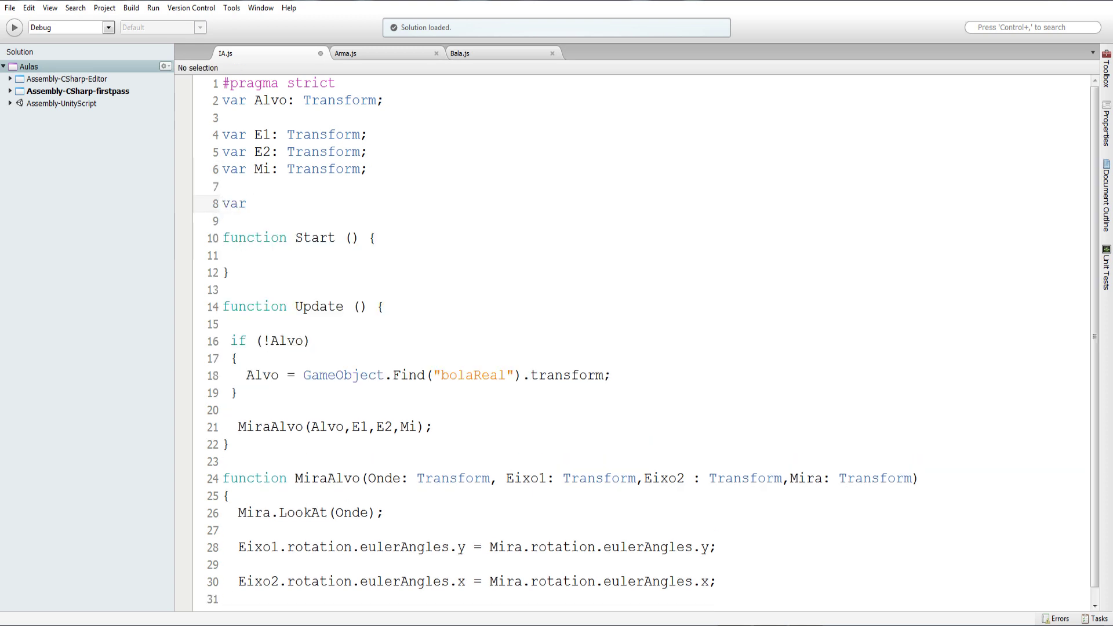
text(Dis)
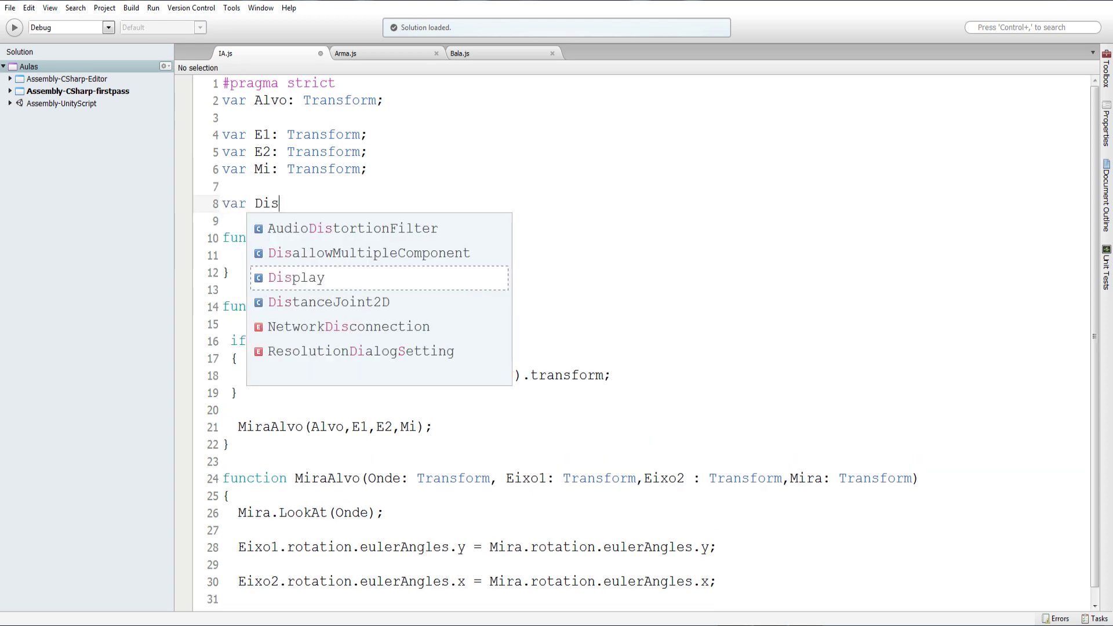
text(tancia:)
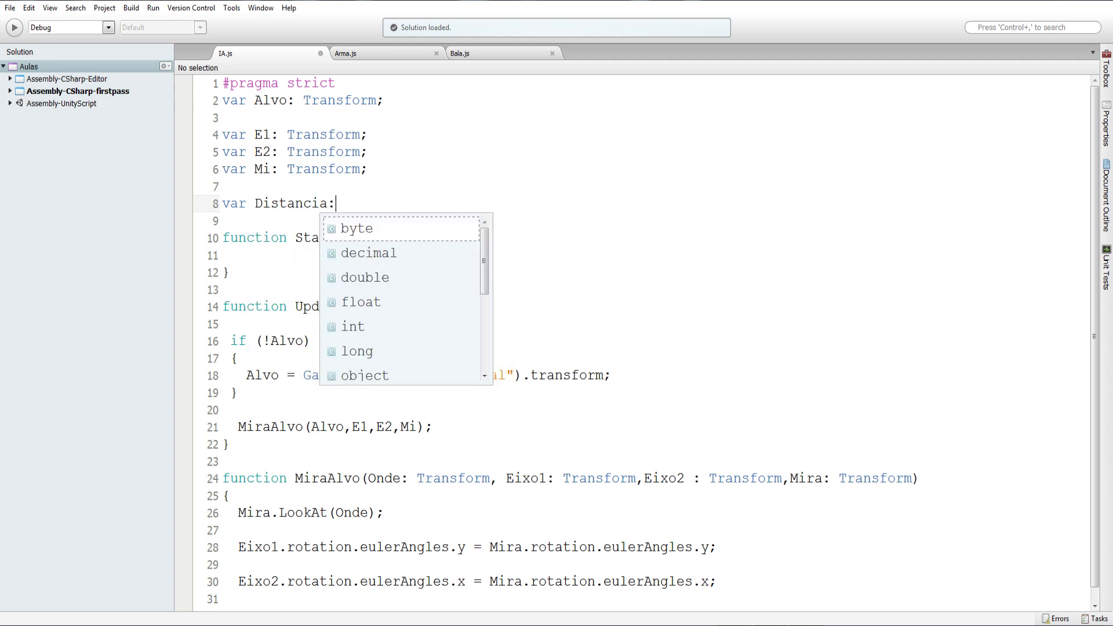
key(Left)
key(Up)
key(Up)
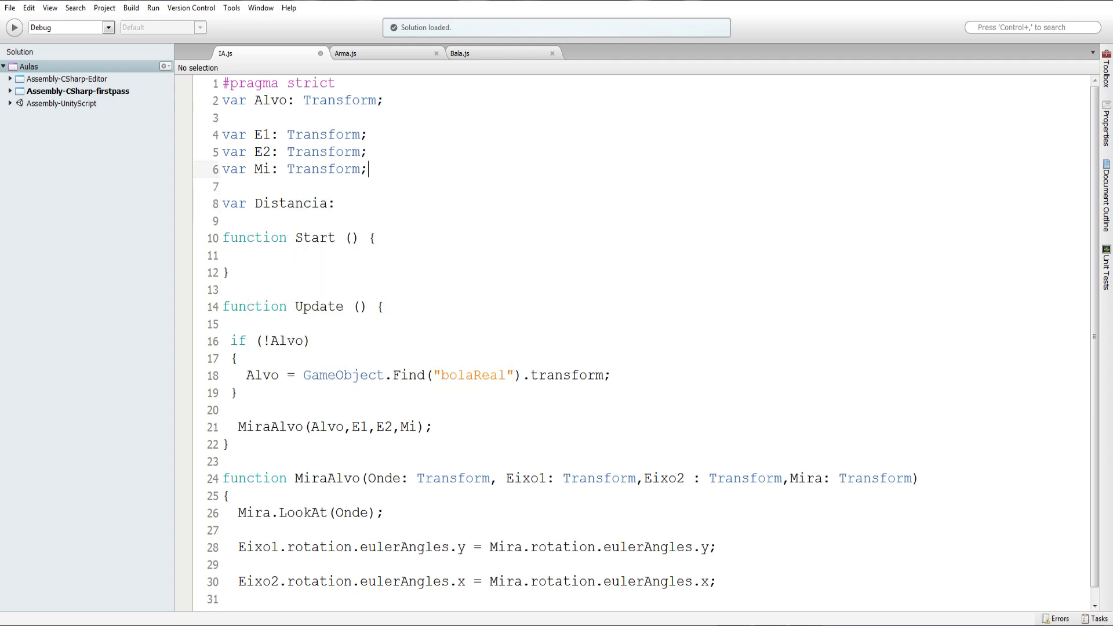
key(Down)
key(Down)
click(223, 238)
click(223, 204)
text(float)
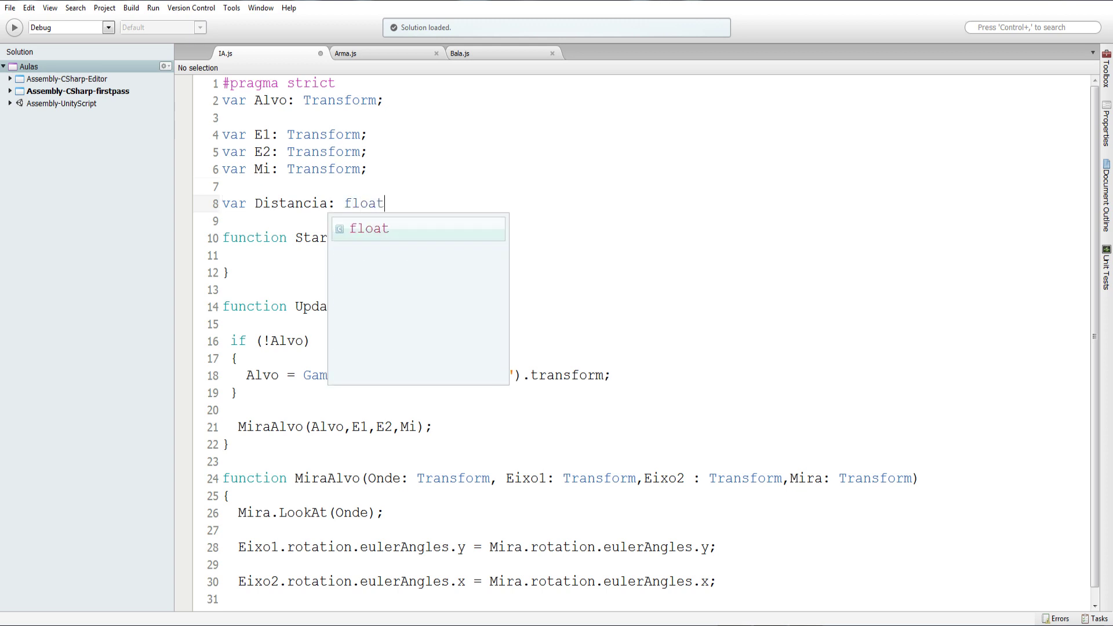
text(;)
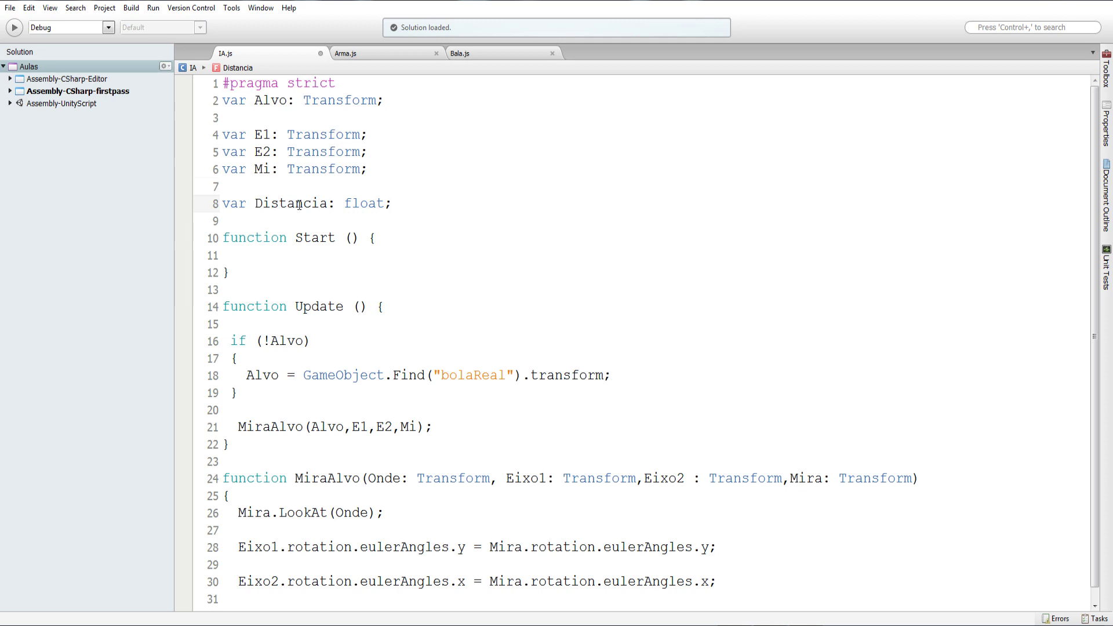
Step: Start a new top line in Update with Distancia = Vector3.Distance()
double_click(298, 205)
key(ctrl+c)
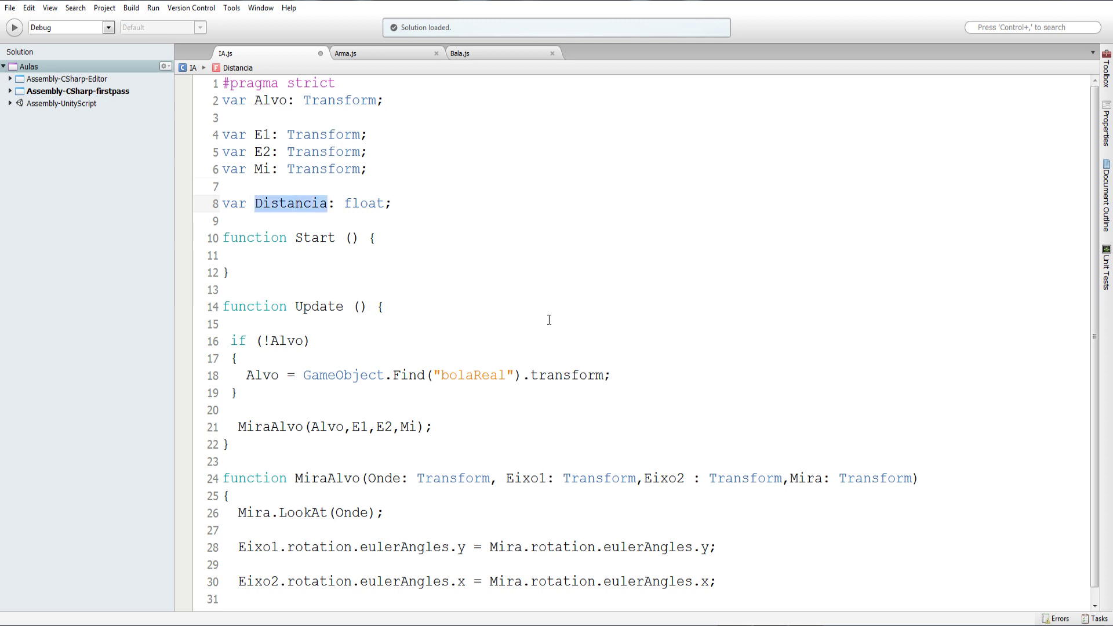
scroll(282, 339, down, 1)
click(409, 290)
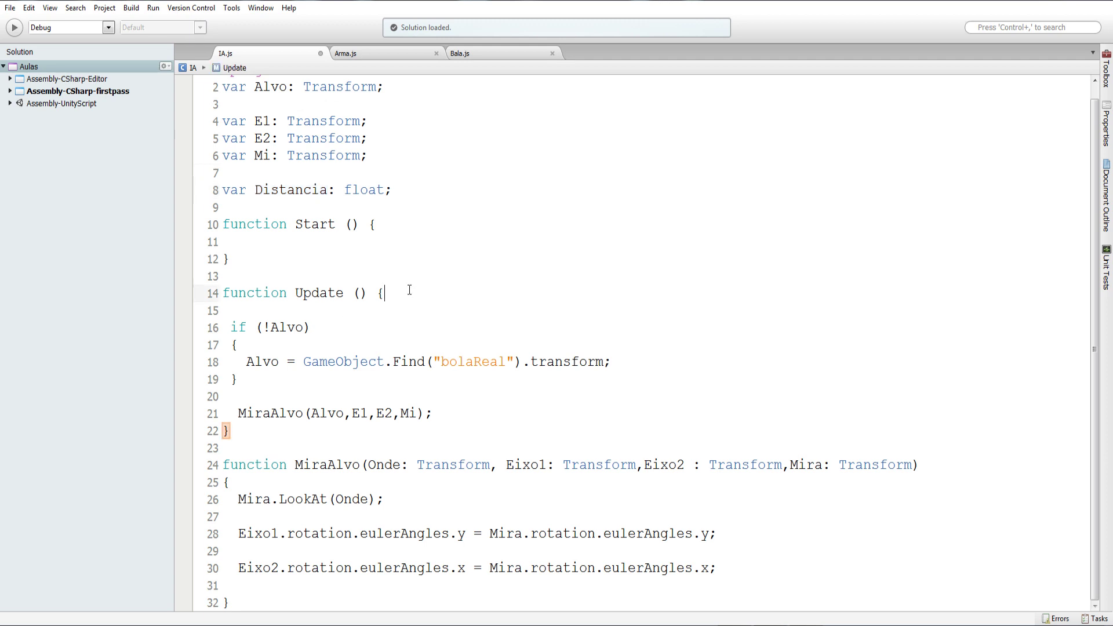
key(Return)
key(Return)
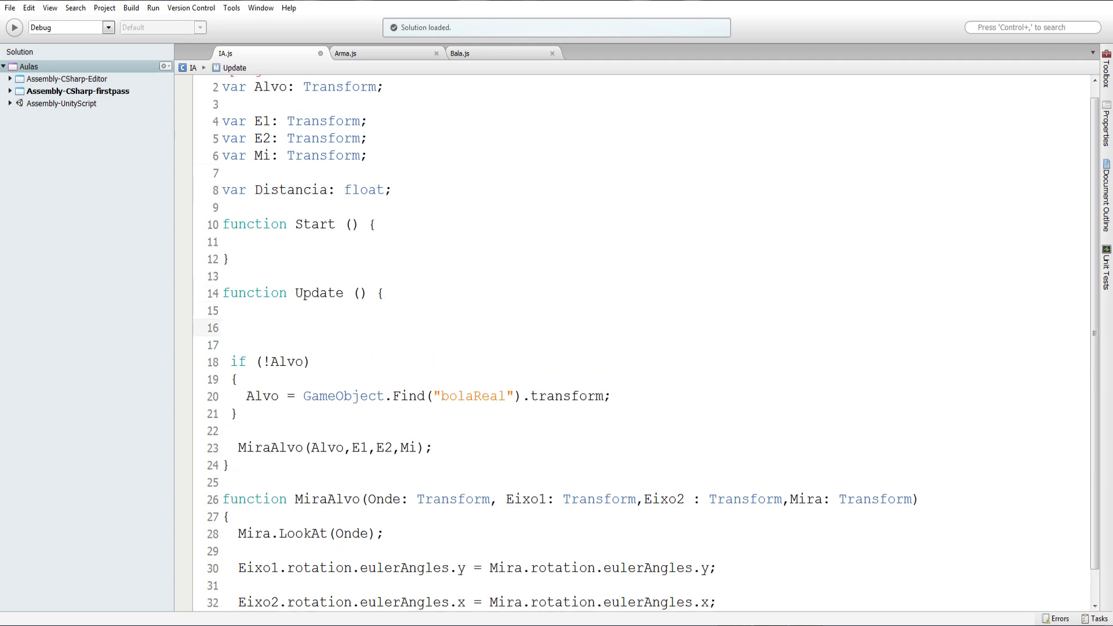
key(ctrl+v)
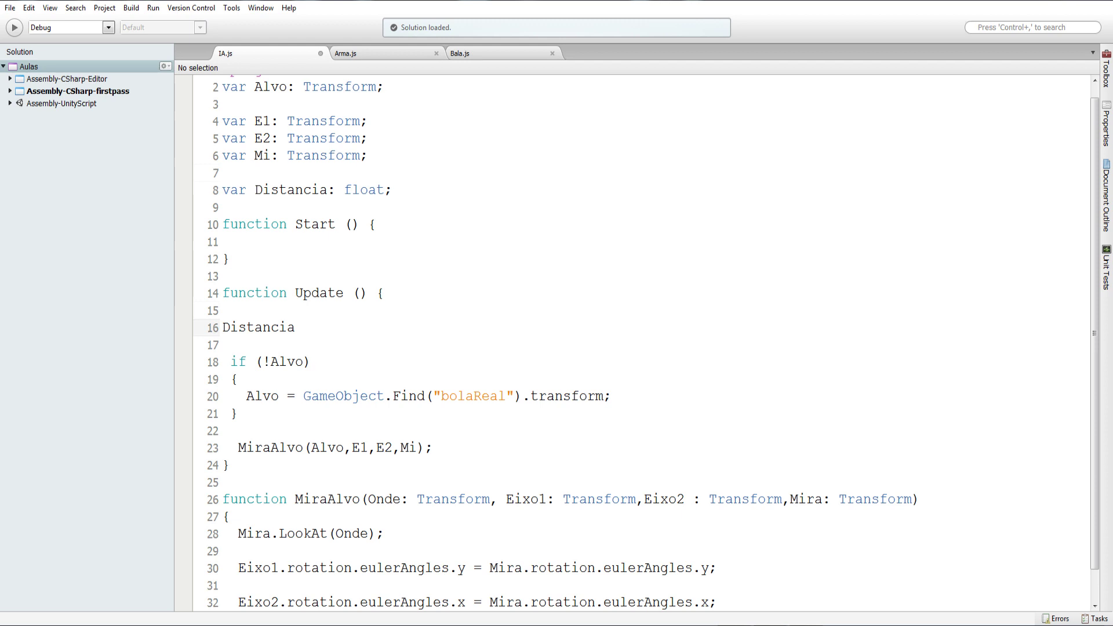
text( = V)
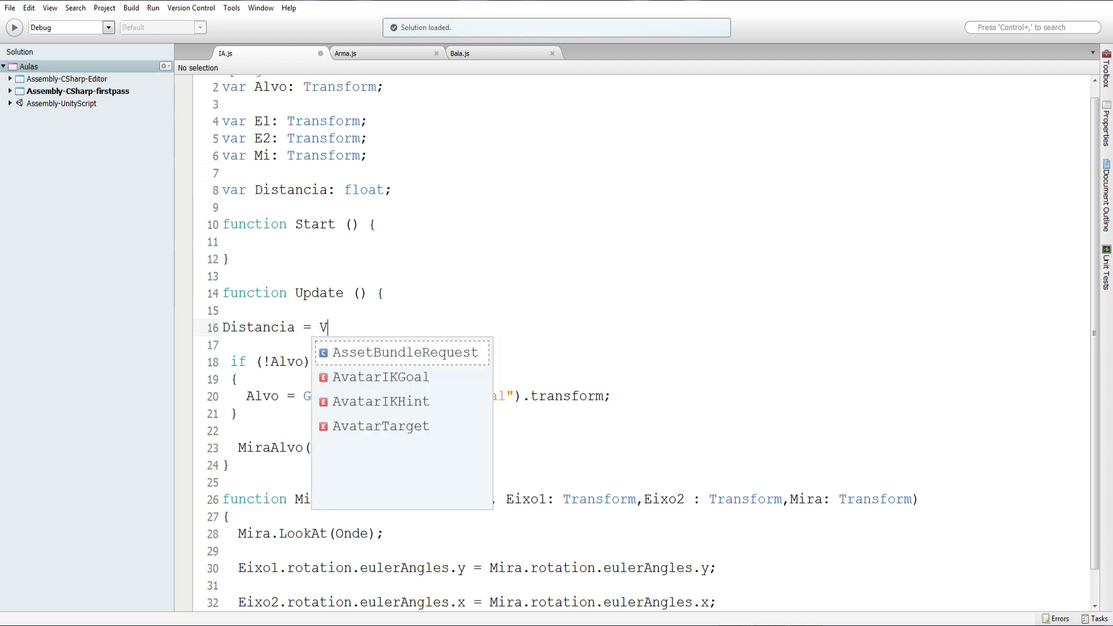
text(e)
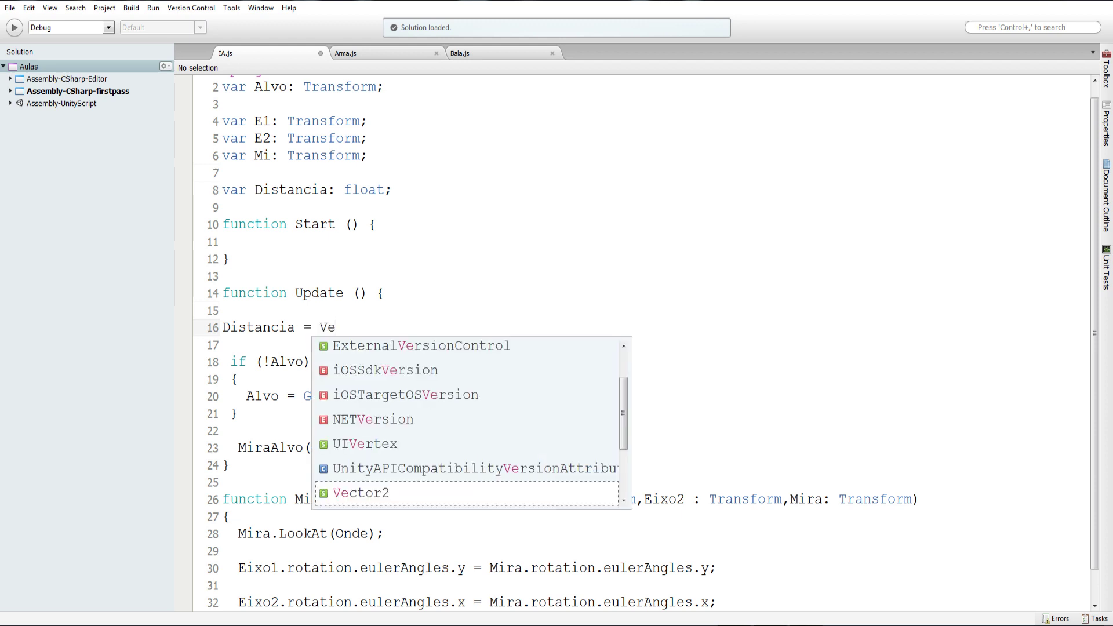
text(ctor)
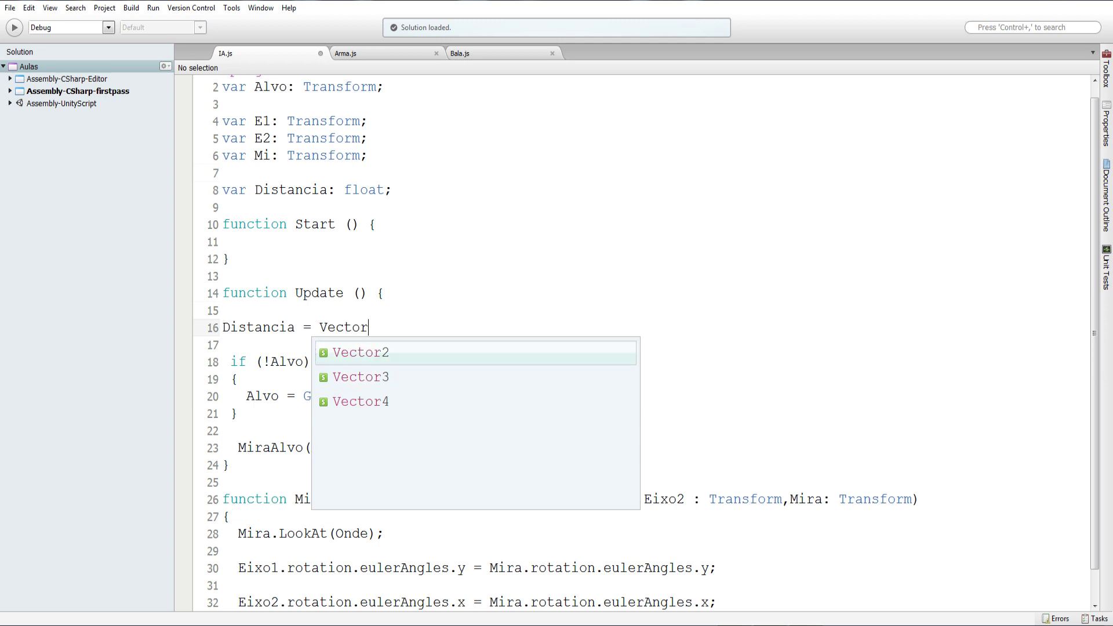
key(Down)
key(Return)
text(.)
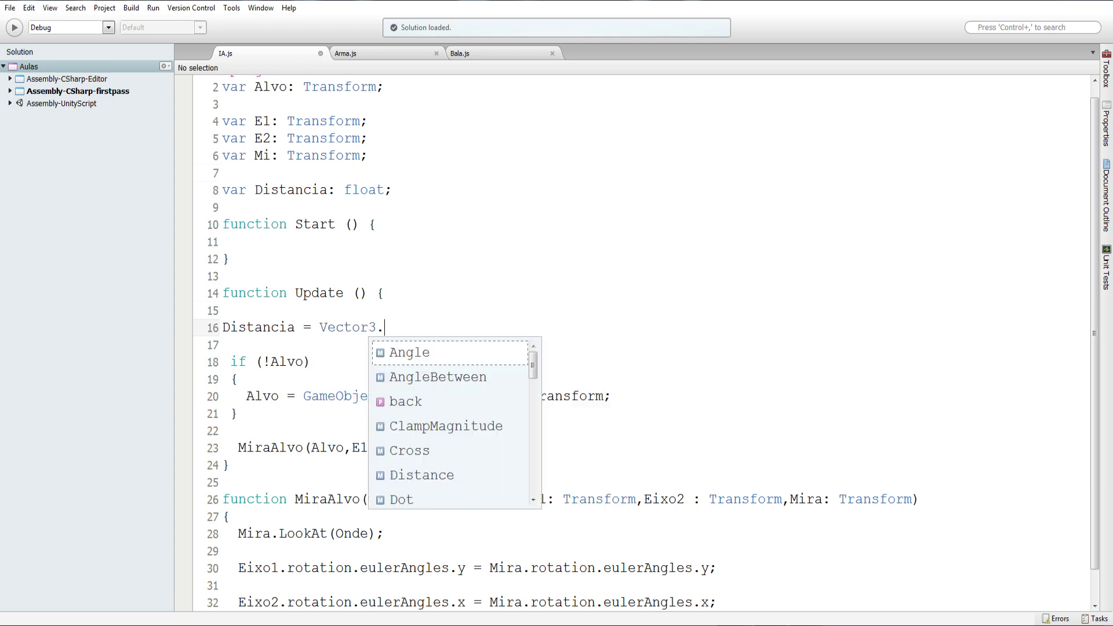
text(di)
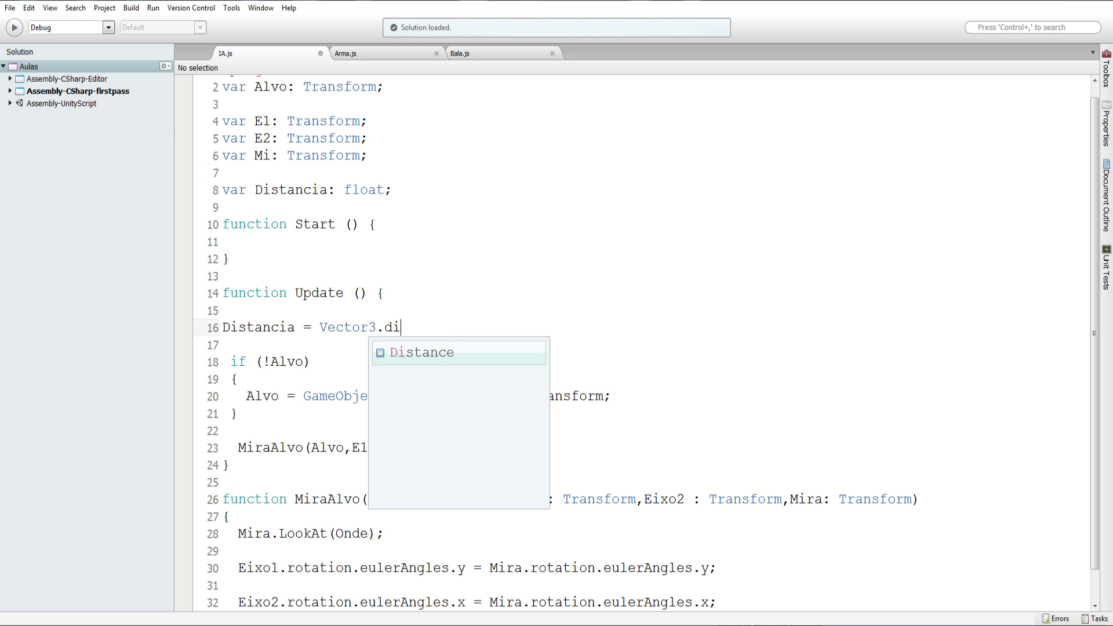
key(Return)
text(())
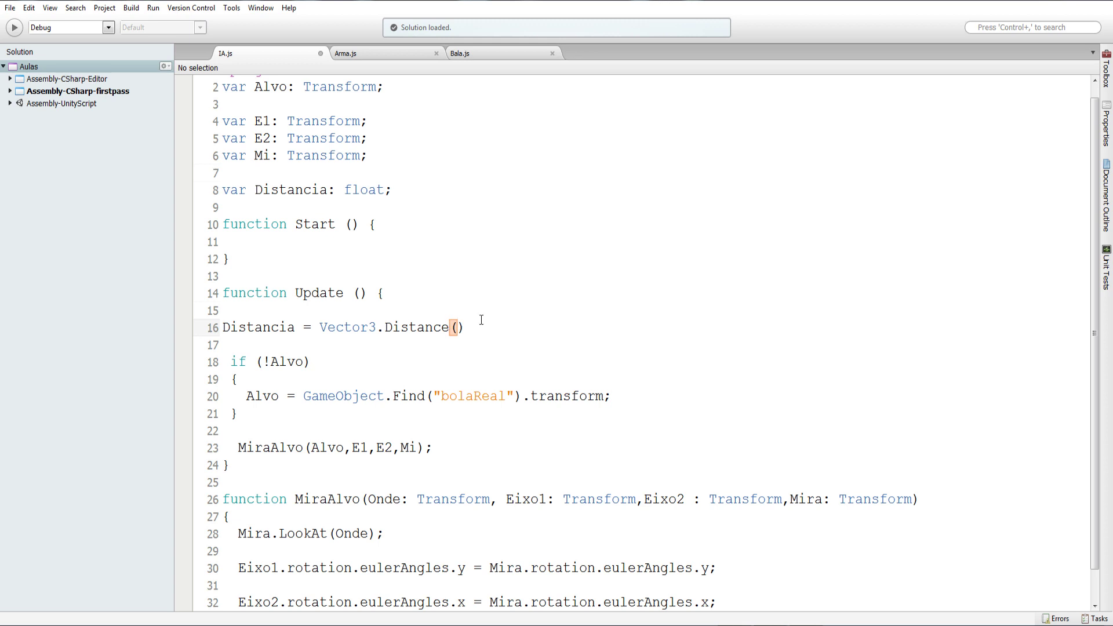
Step: Enter transform.position as the first Distance argument
text(trans)
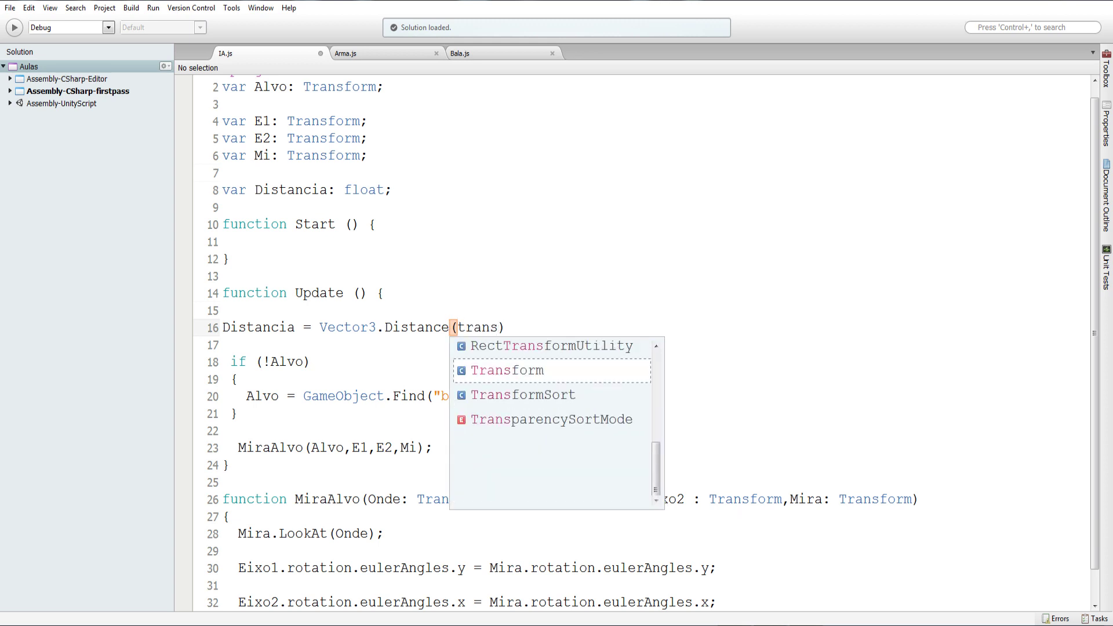
text(form)
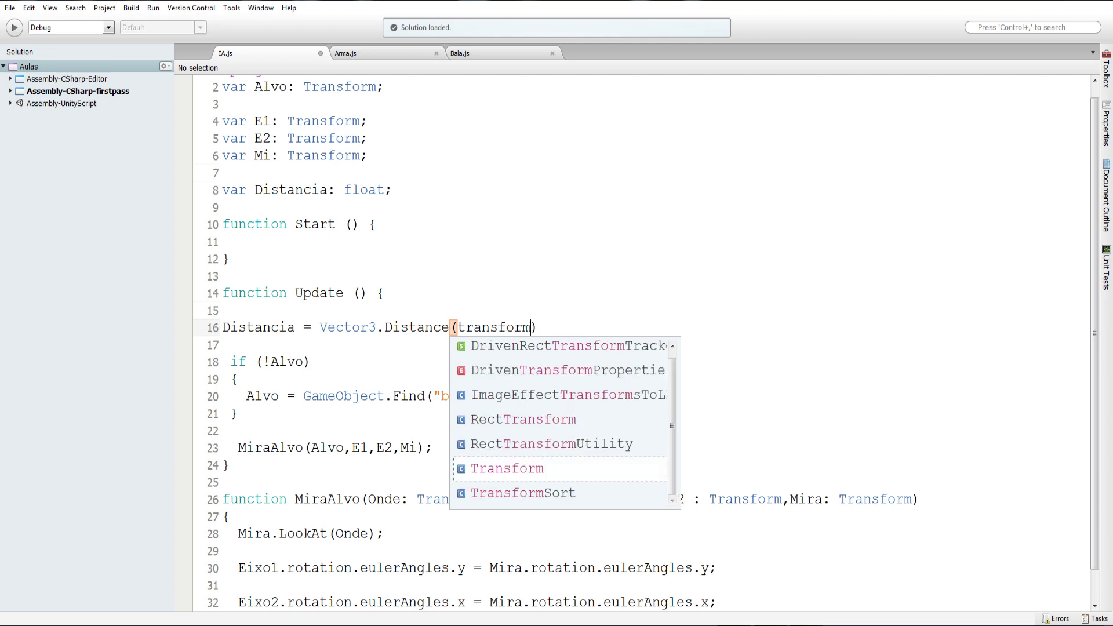
key(Escape)
text(.po)
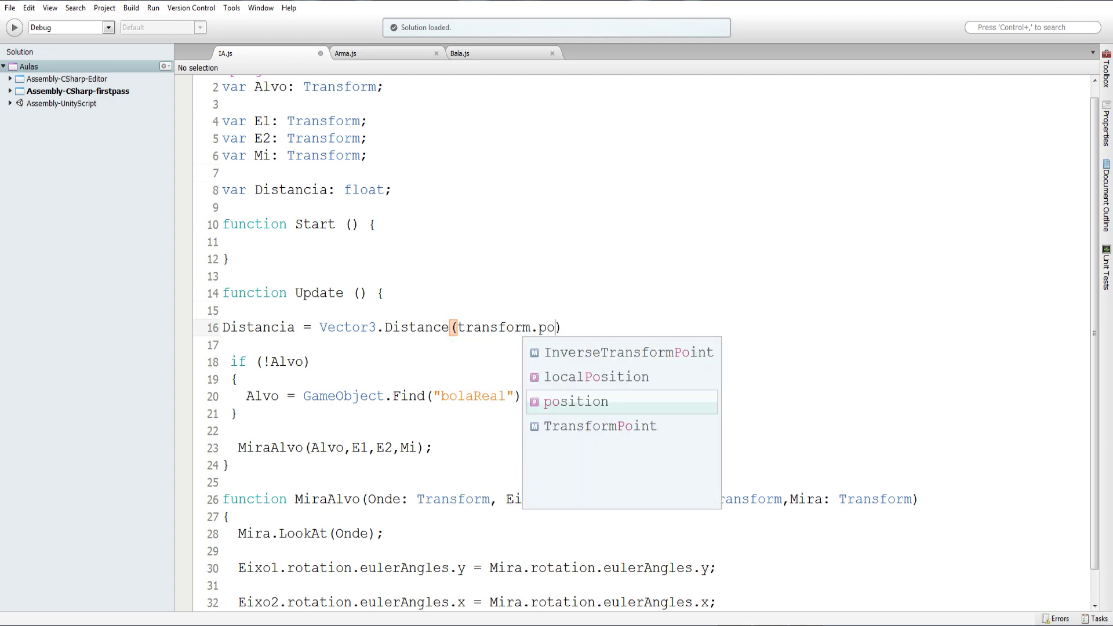
key(Return)
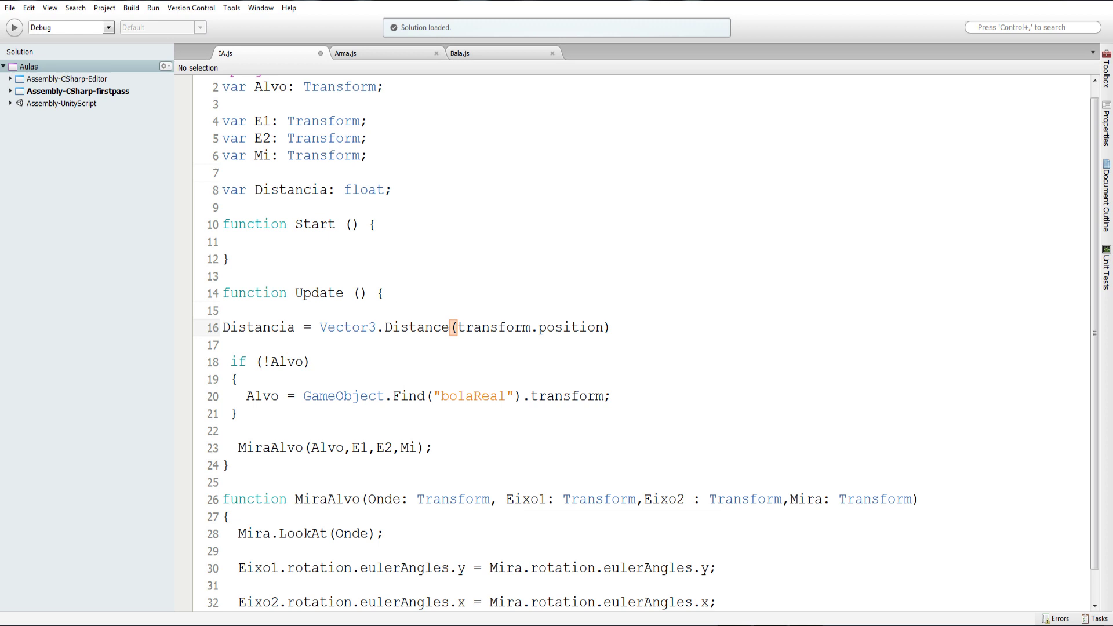
text(,)
Step: Add Alvo.position as the second argument, end with a semicolon, and select the finished line
double_click(282, 362)
key(ctrl+c)
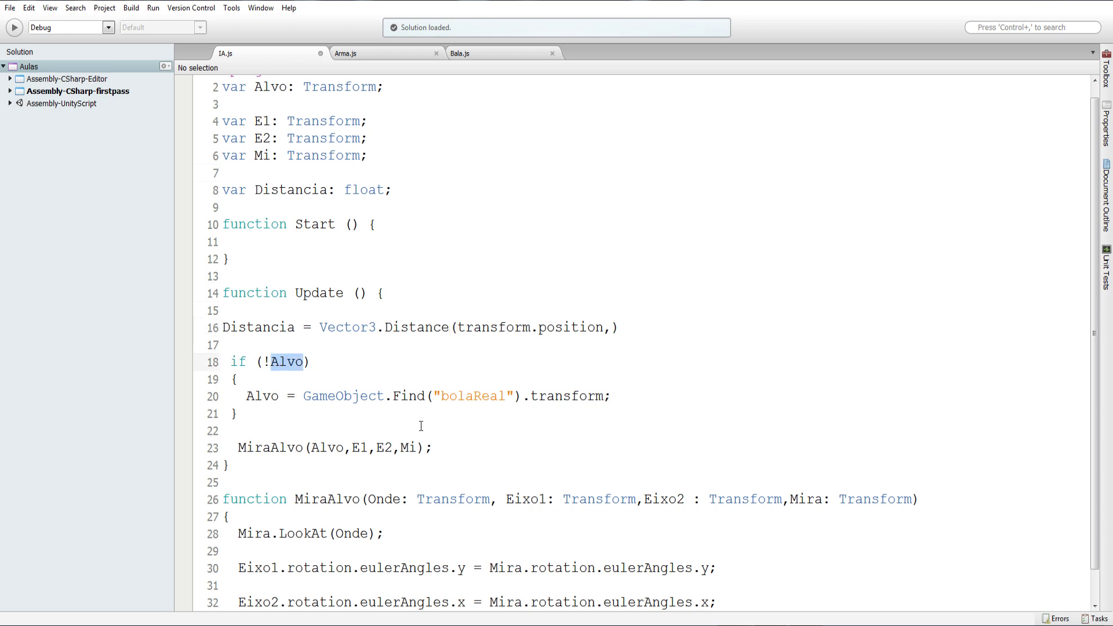
click(615, 328)
key(ctrl+v)
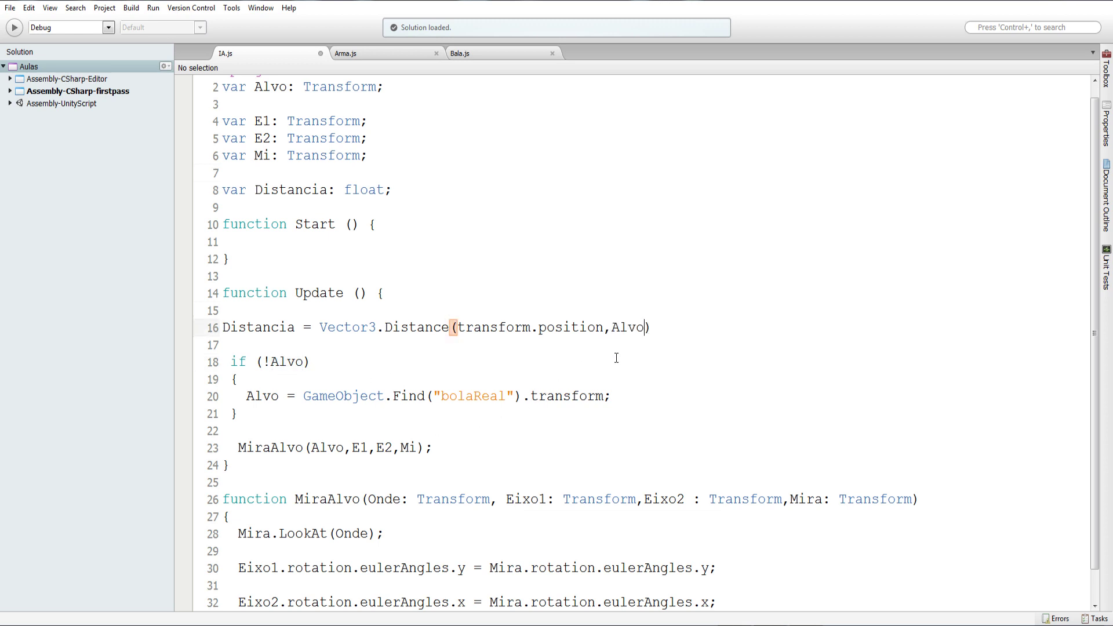
text(.po)
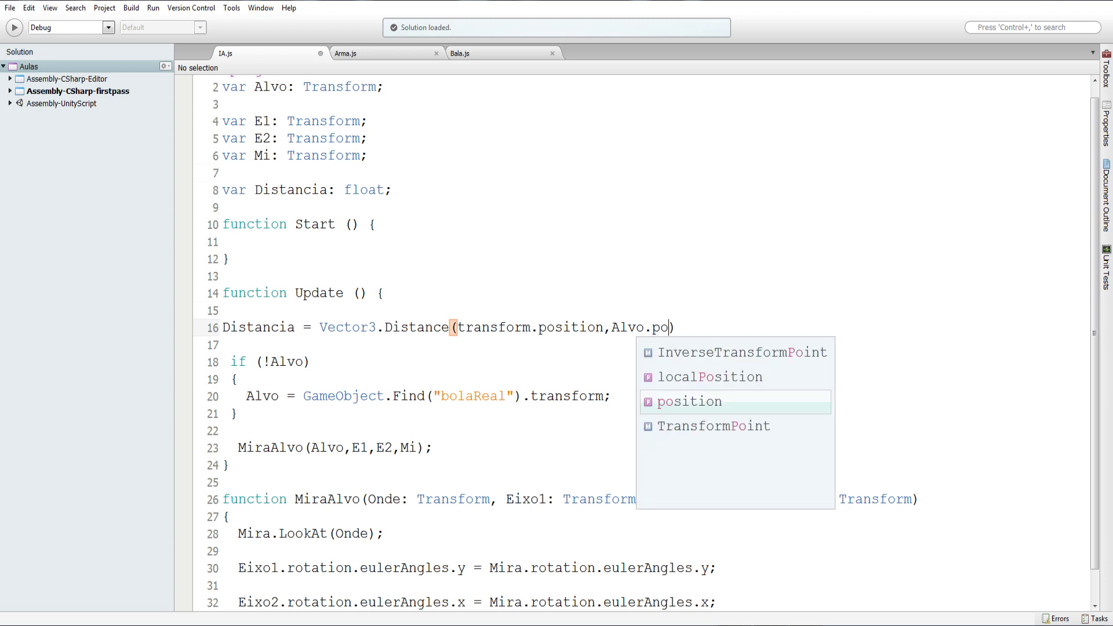
key(Down)
key(Return)
key(Return)
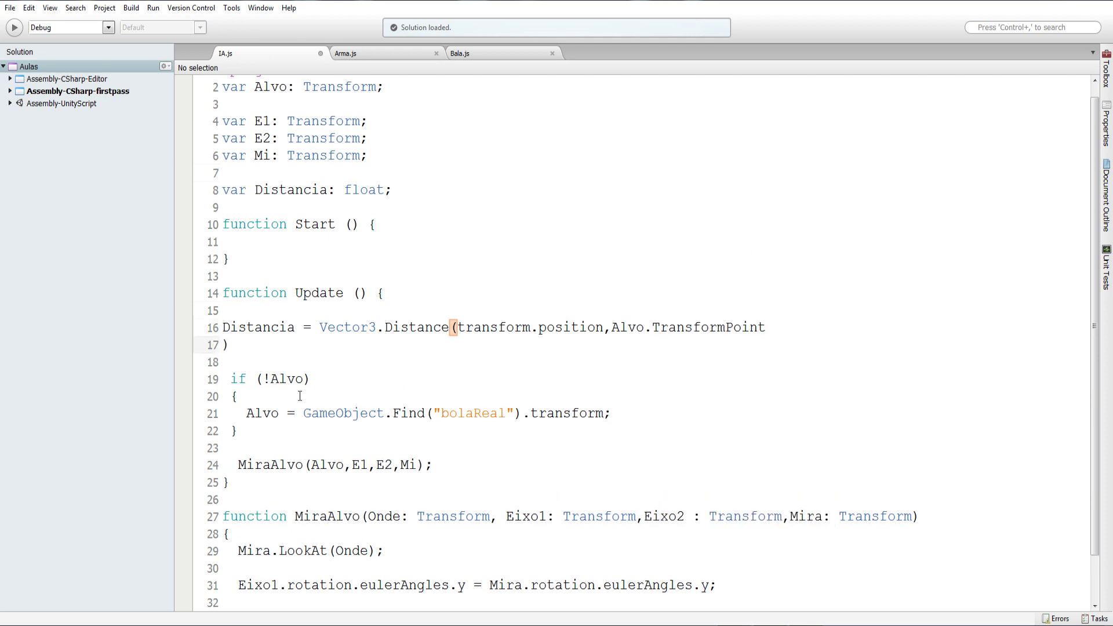
key(BackSpace)
key(BackSpace)
key(BackSpace)
key(BackSpace)
key(BackSpace)
key(BackSpace)
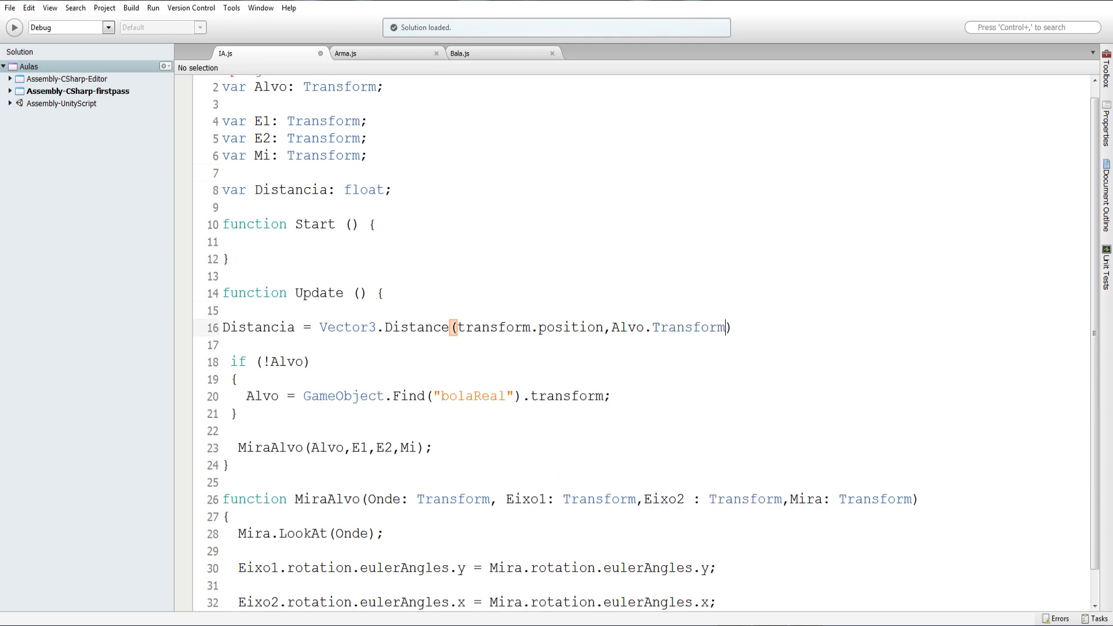
key(BackSpace)
key(BackSpace)
key(BackSpace)
key(BackSpace)
key(BackSpace)
key(BackSpace)
text(.po)
key(Return)
text(;)
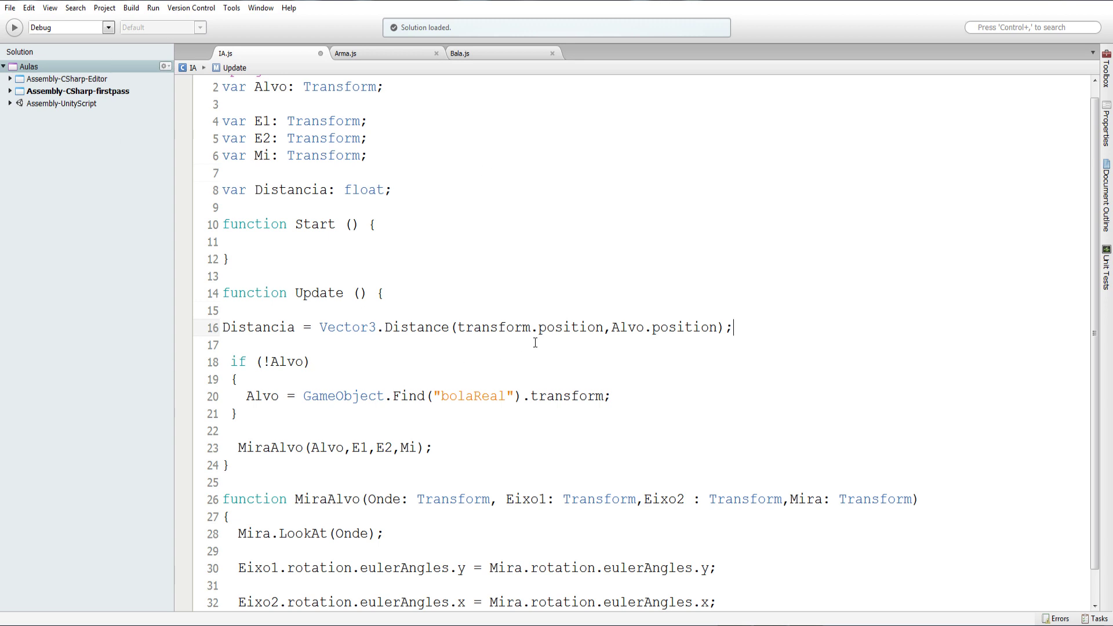
double_click(626, 324)
drag(760, 330, 209, 328)
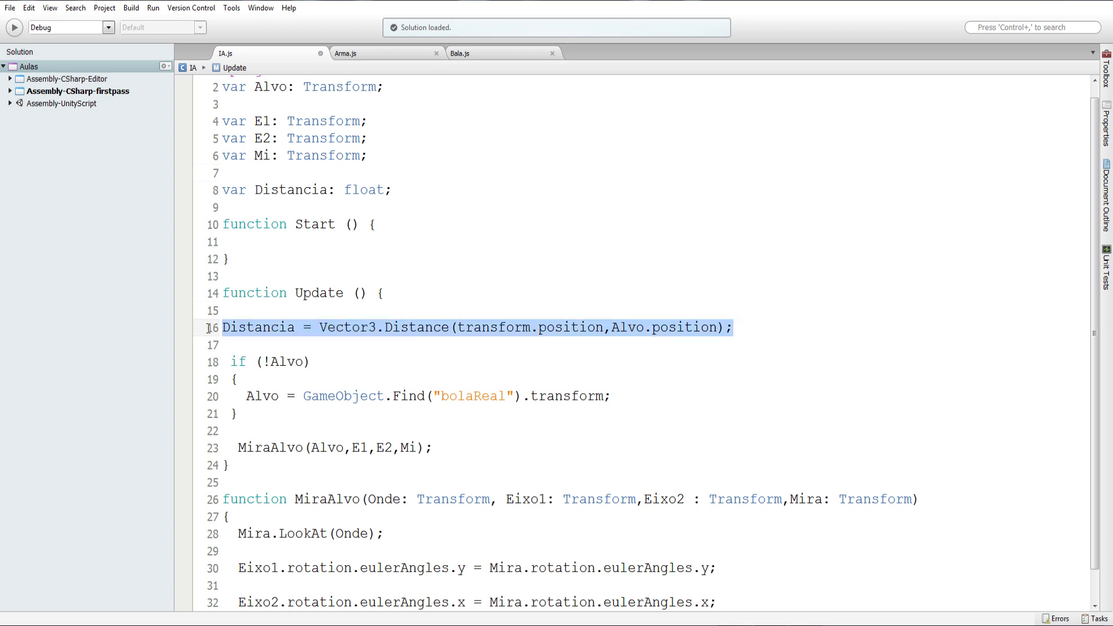
Step: Delete the Distancia line and add an else branch with a braced block after the if
key(Delete)
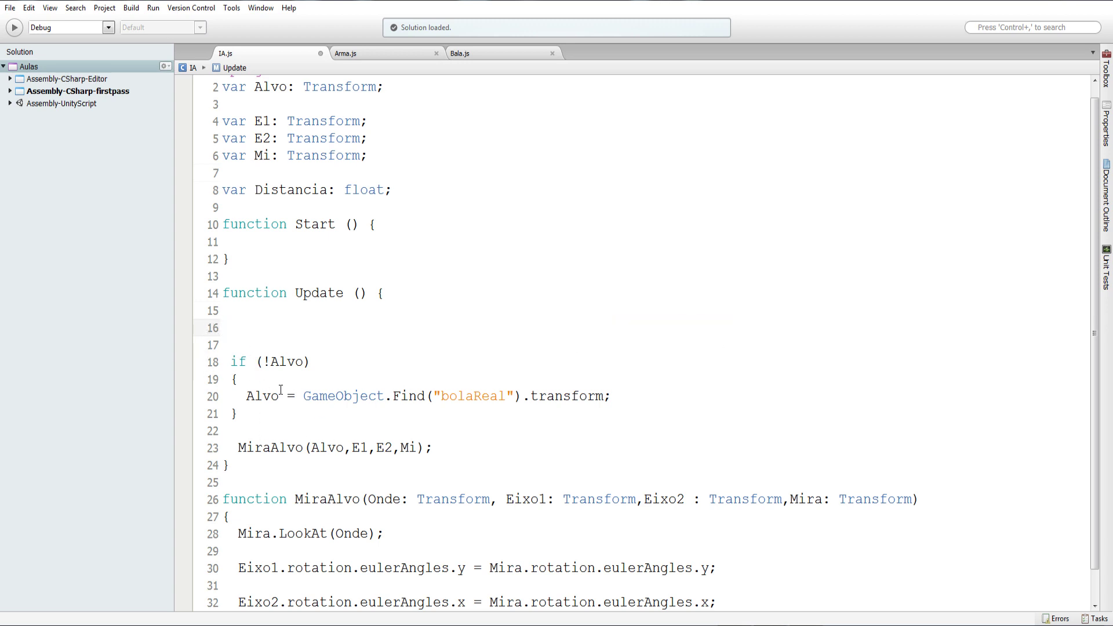
click(233, 427)
text(e)
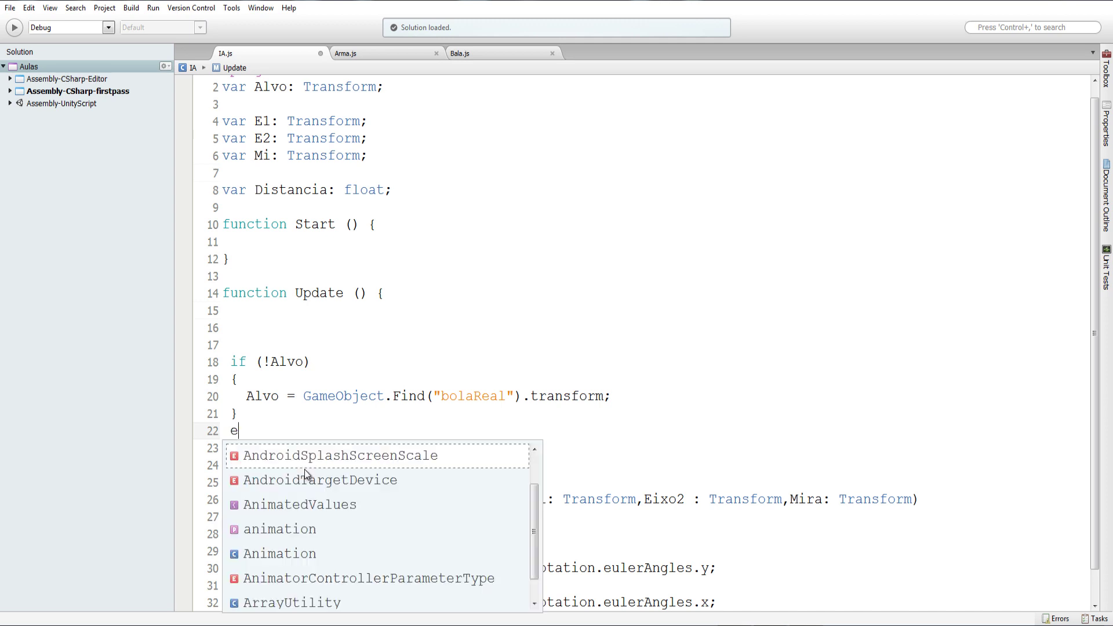
text(lse)
key(Return)
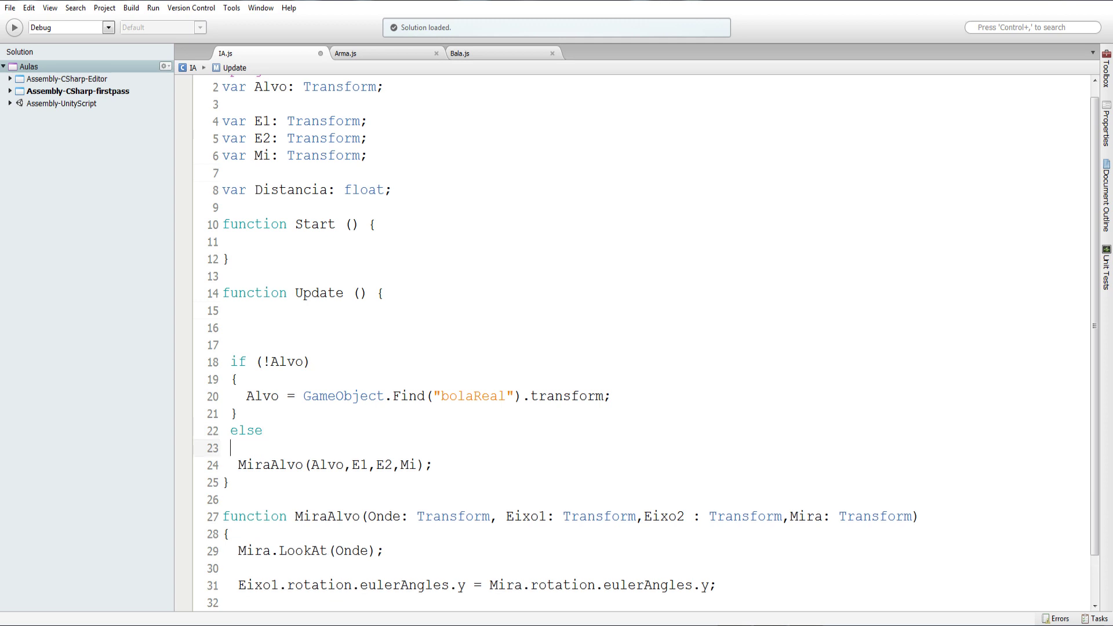
key(Return)
click(230, 447)
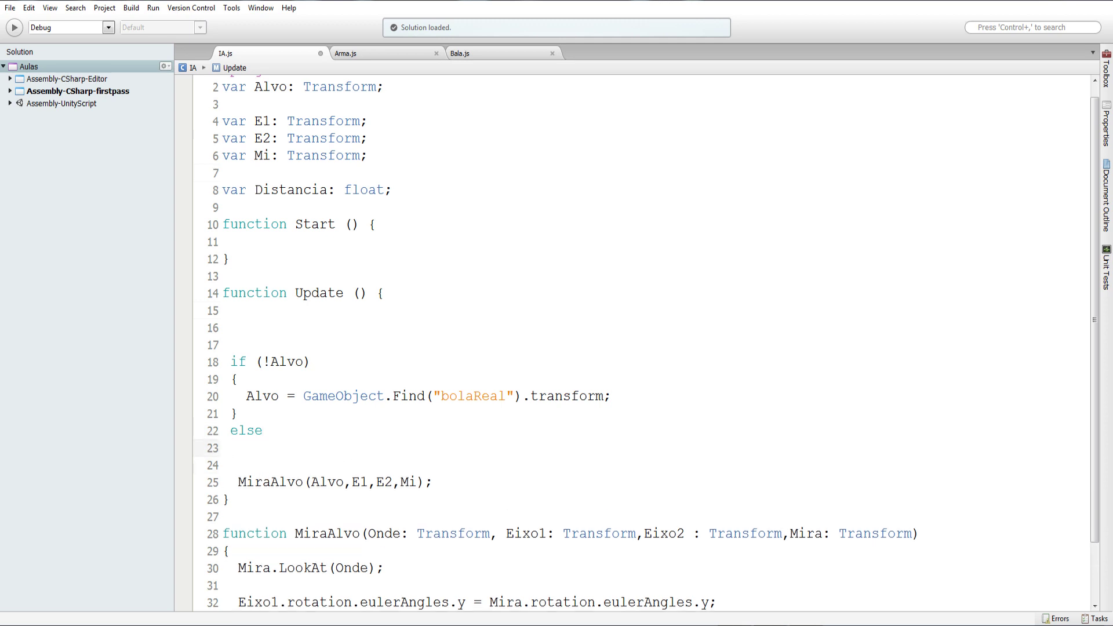
text({)
key(Return)
key(Return)
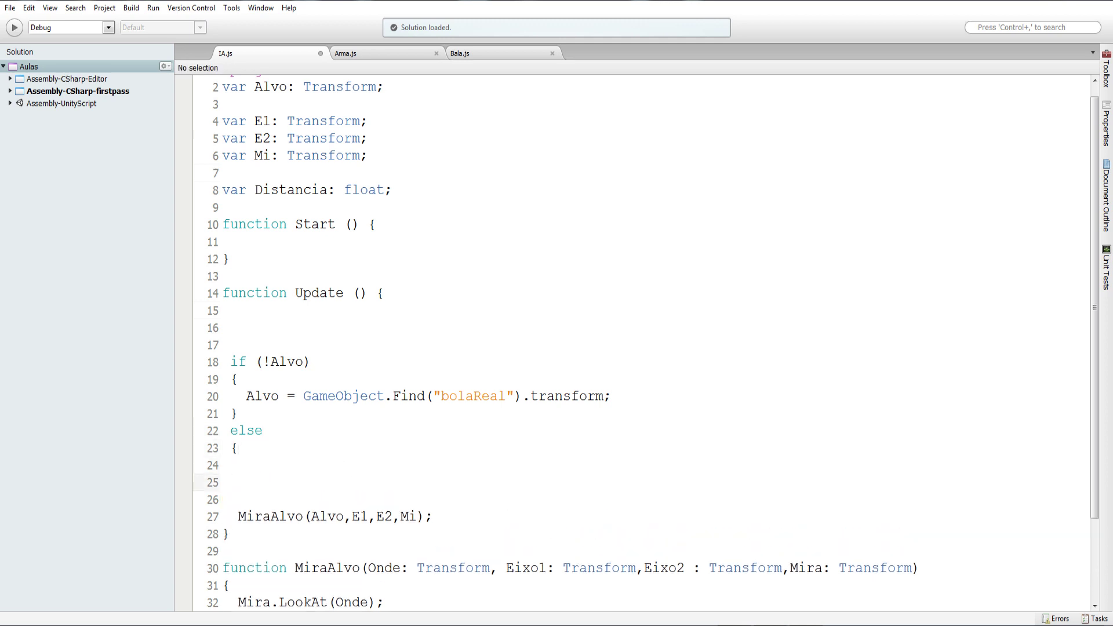
text(})
click(231, 464)
Step: Inside else, compute Distancia to Alvo.position and move the MiraAlvo call below it
text(Distancia = Vector3.Distance(transform.position,Alvo.position);)
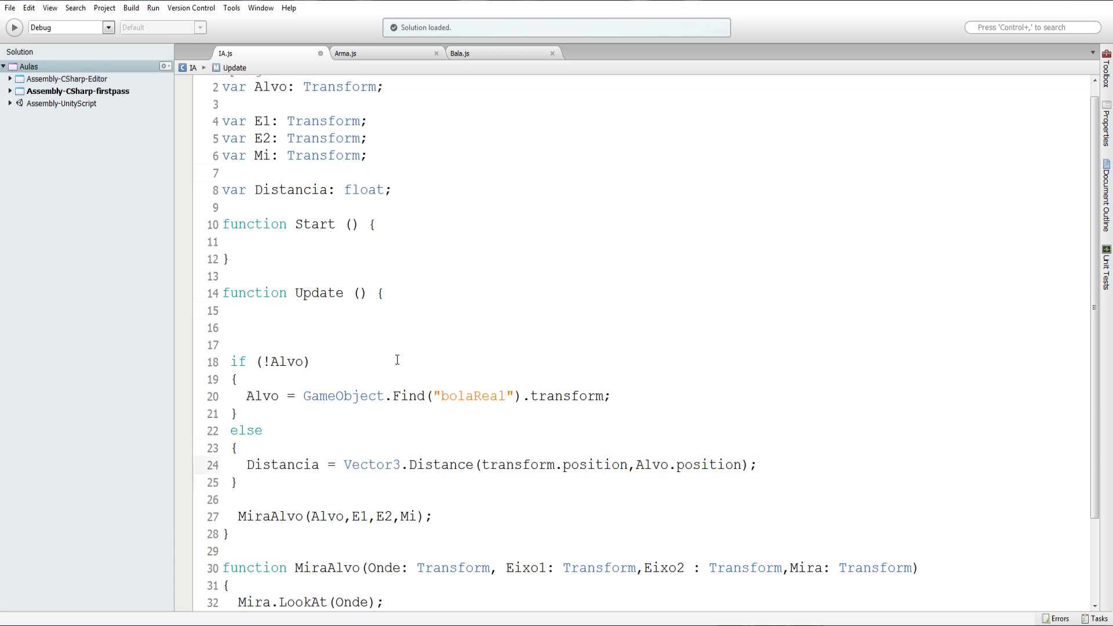
scroll(397, 360, down, 2)
drag(432, 421, 238, 412)
key(ctrl+c)
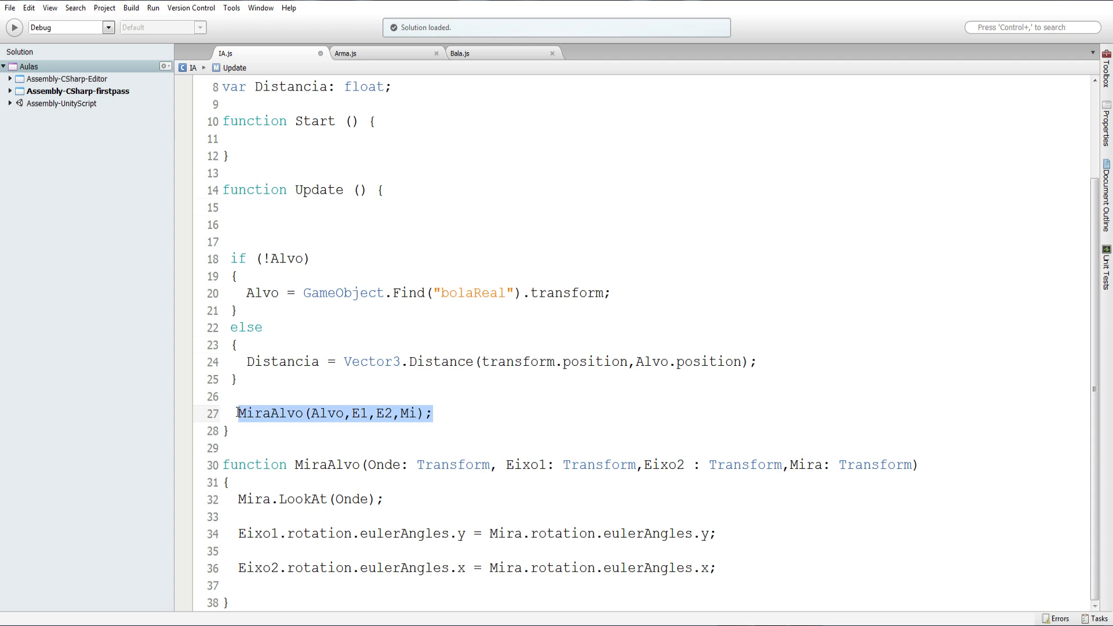
key(BackSpace)
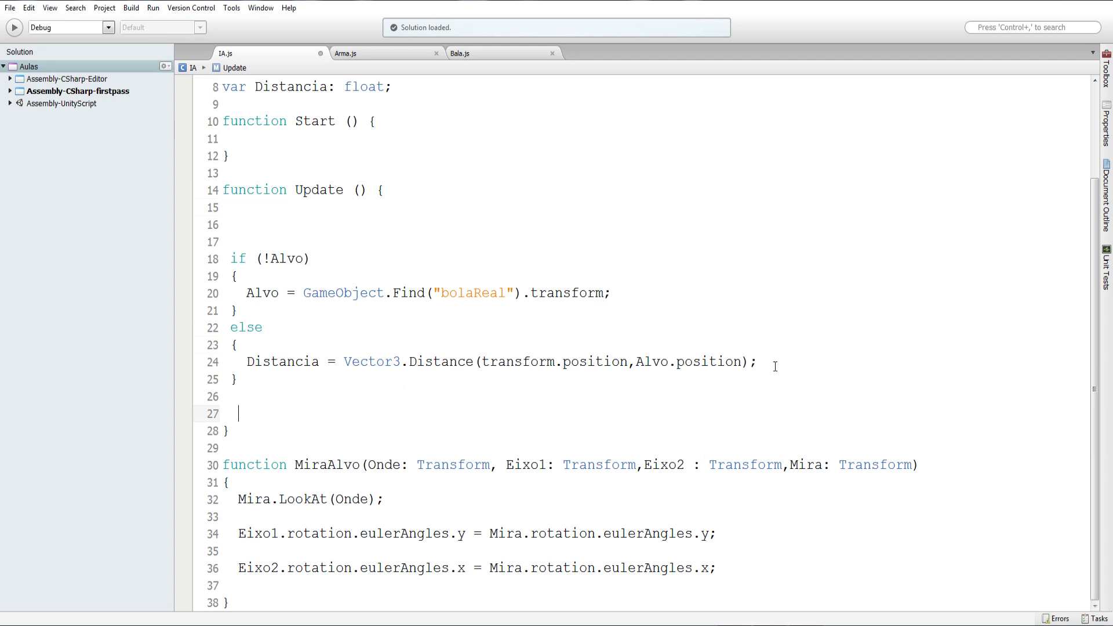
click(774, 368)
key(Return)
key(ctrl+v)
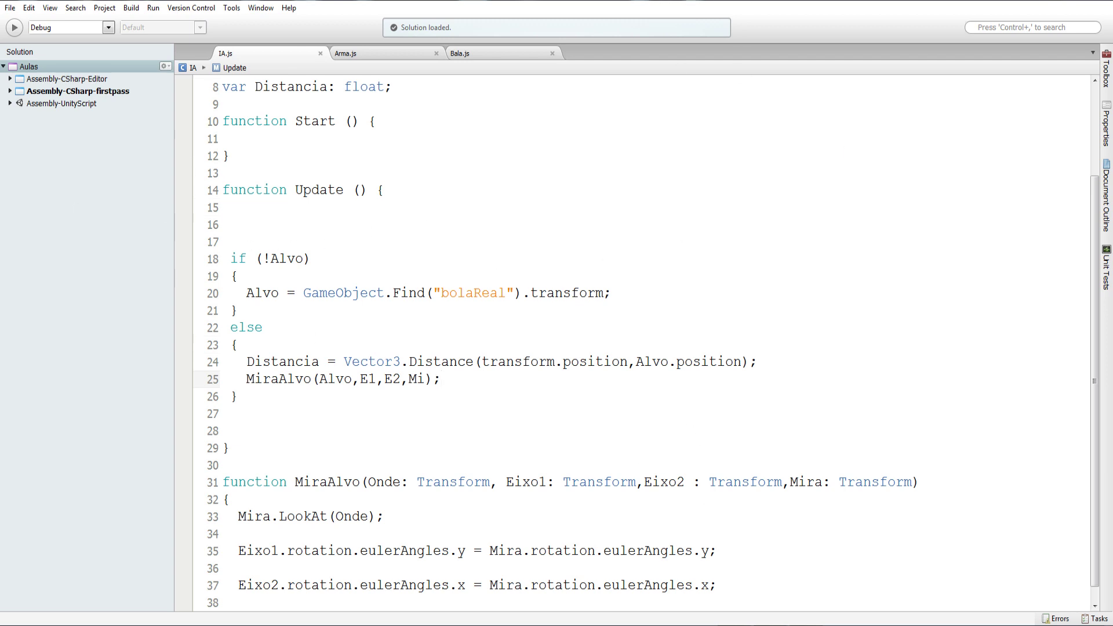
key(alt+Tab)
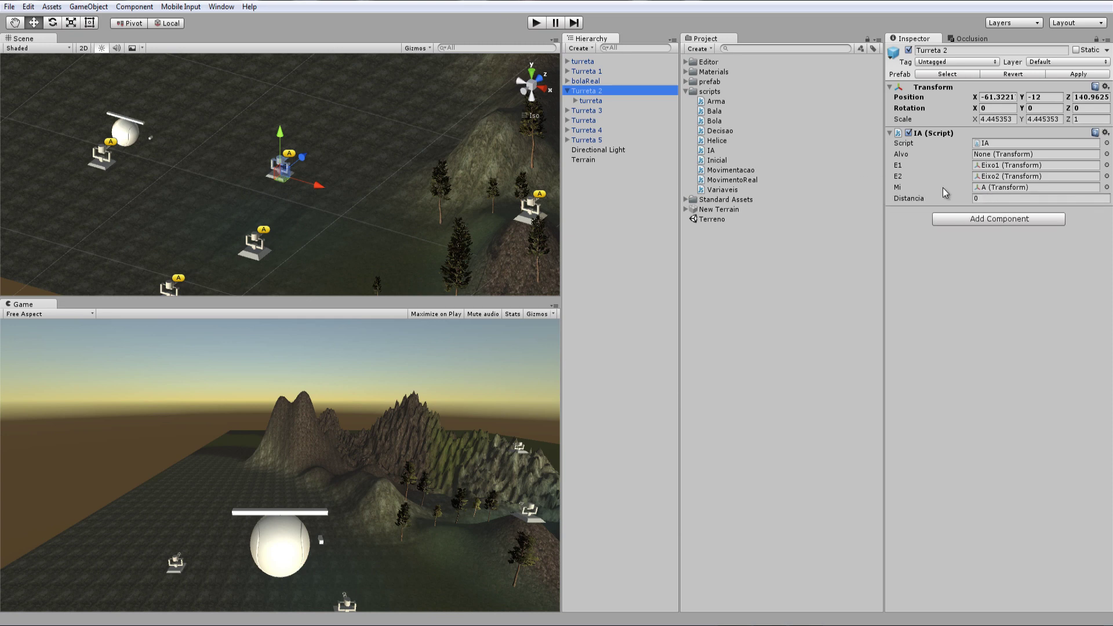
Step: Play the scene watching Turreta 2's live Distancia to bolaReal, then stop and return to the script
click(536, 23)
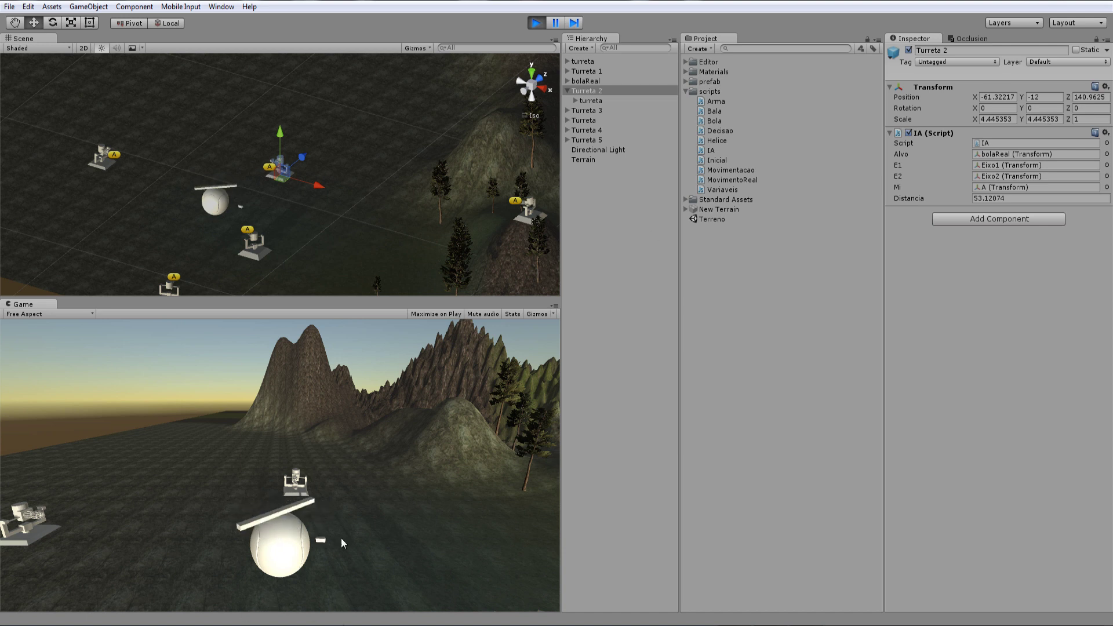
click(594, 83)
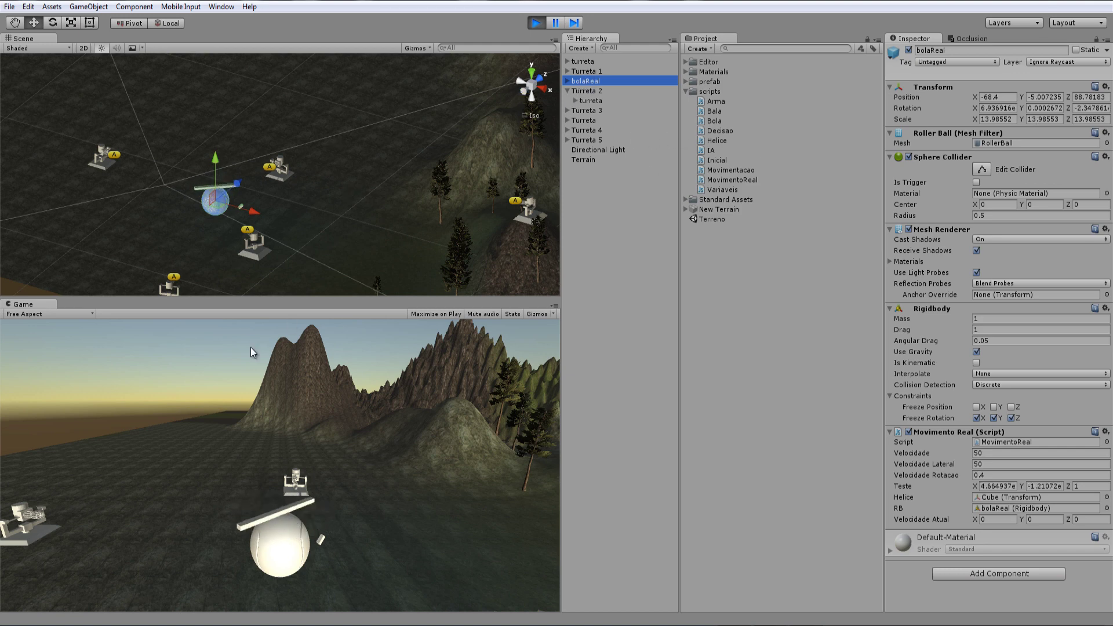
key(F2)
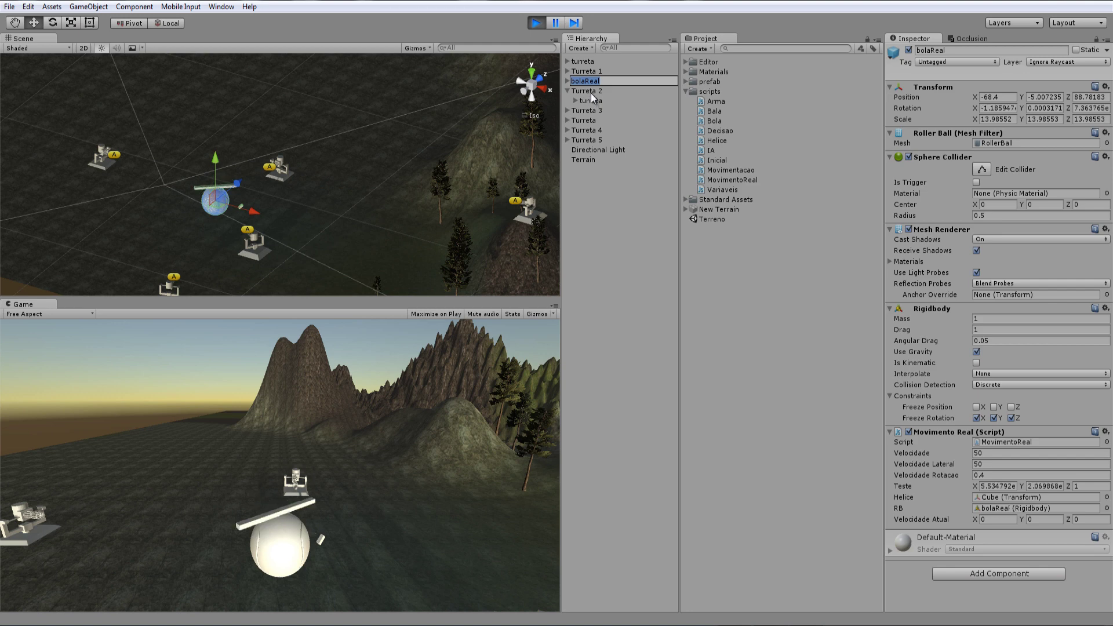
click(591, 92)
click(222, 443)
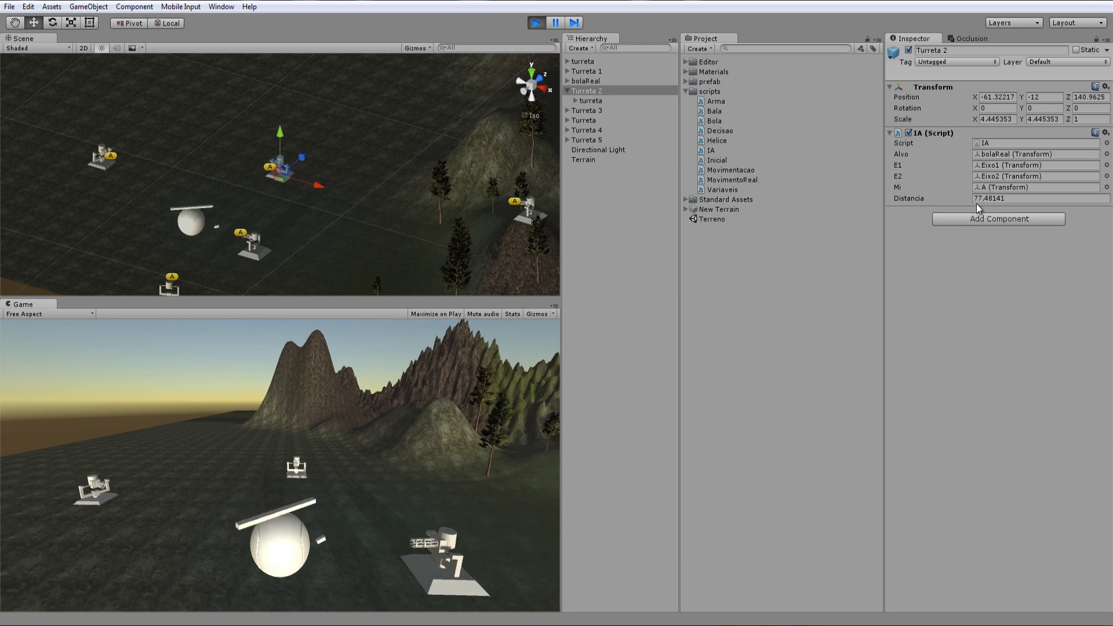
click(532, 25)
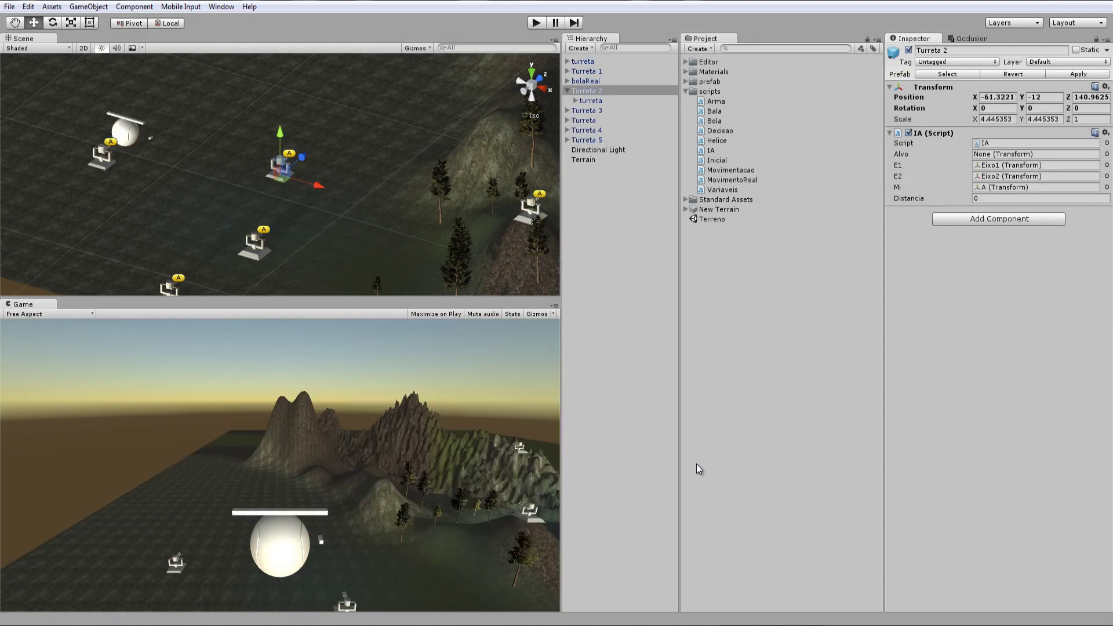
key(alt+Tab)
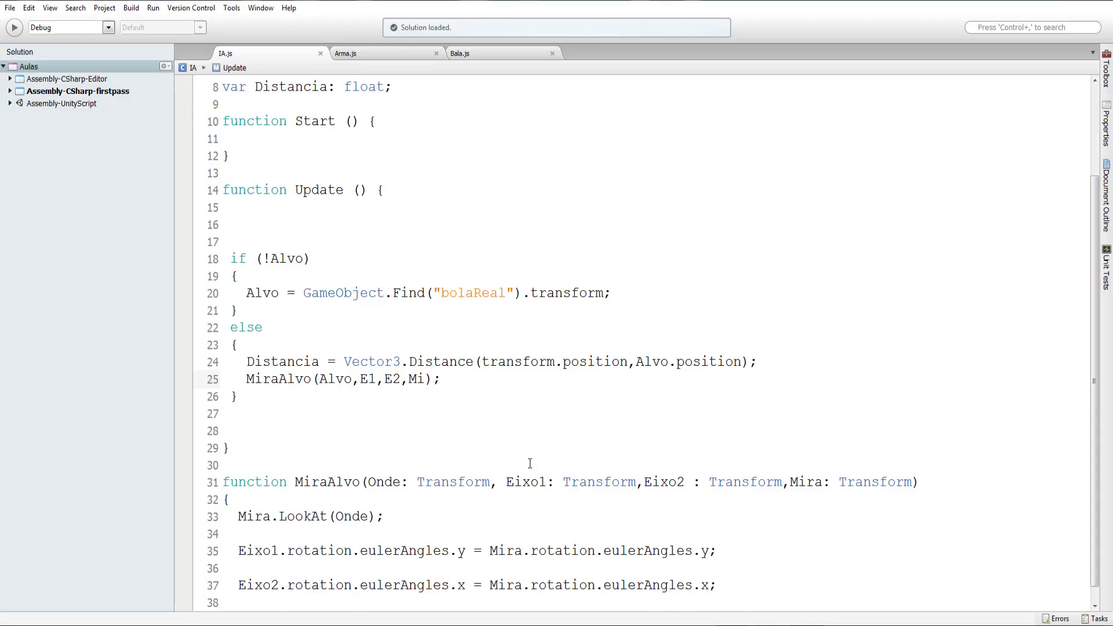
Step: Wrap the MiraAlvo call in if(Distancia<50) below the distance line
click(770, 367)
key(Return)
text(if)
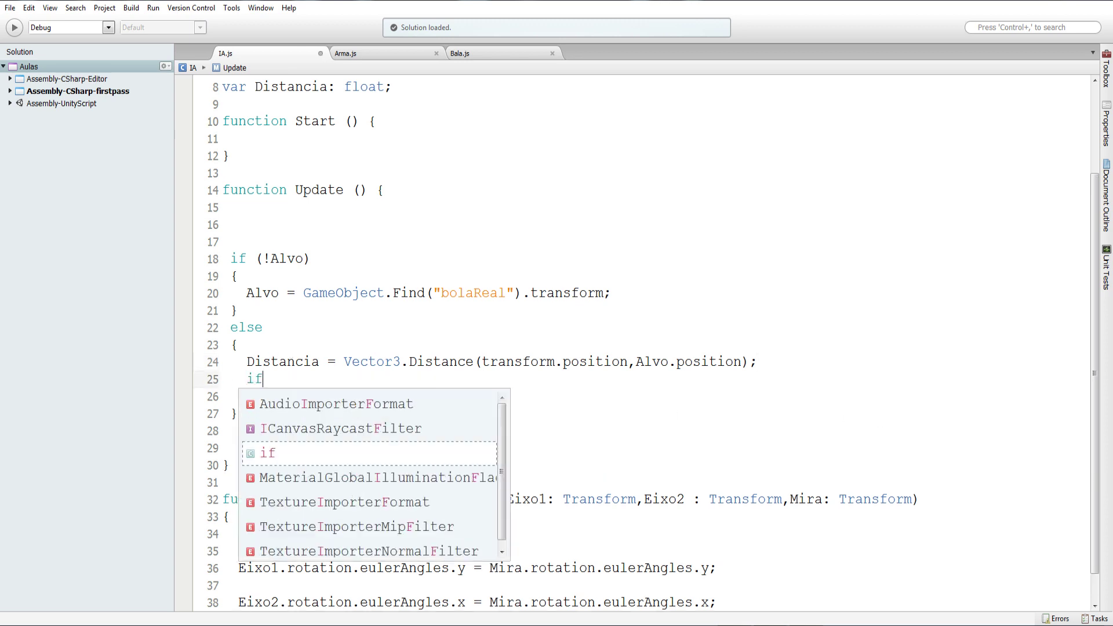
text(())
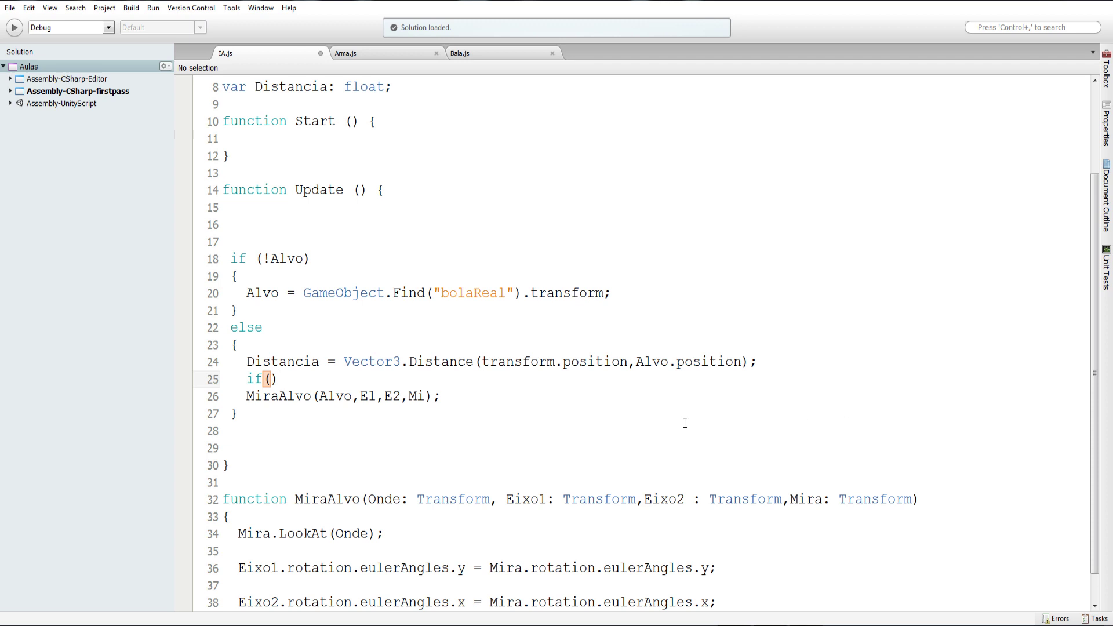
double_click(288, 362)
key(ctrl+c)
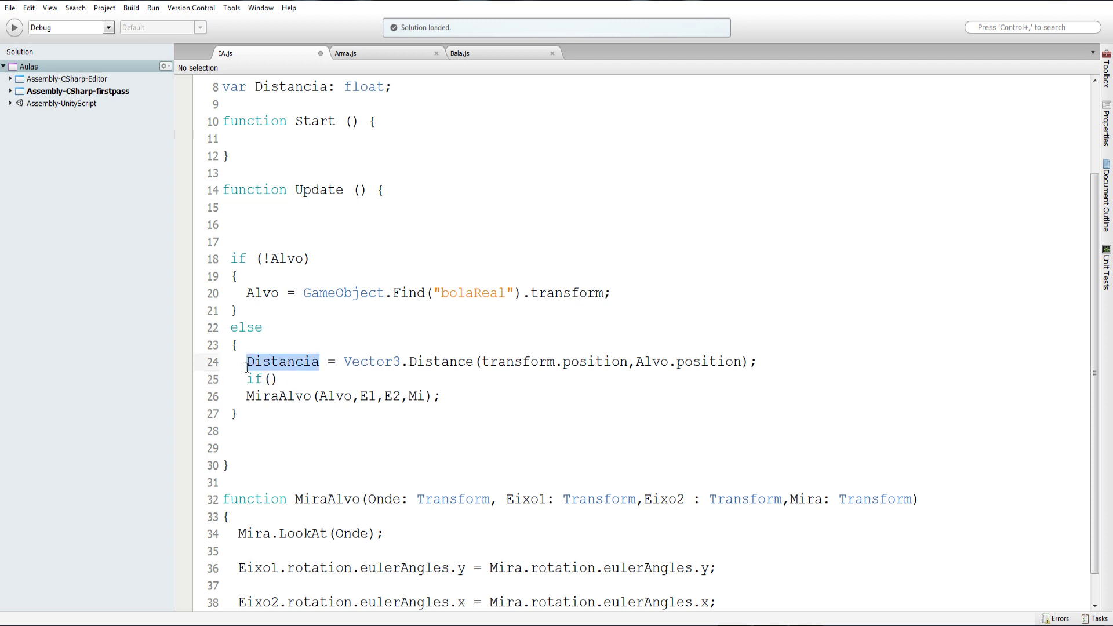
click(276, 379)
key(ctrl+v)
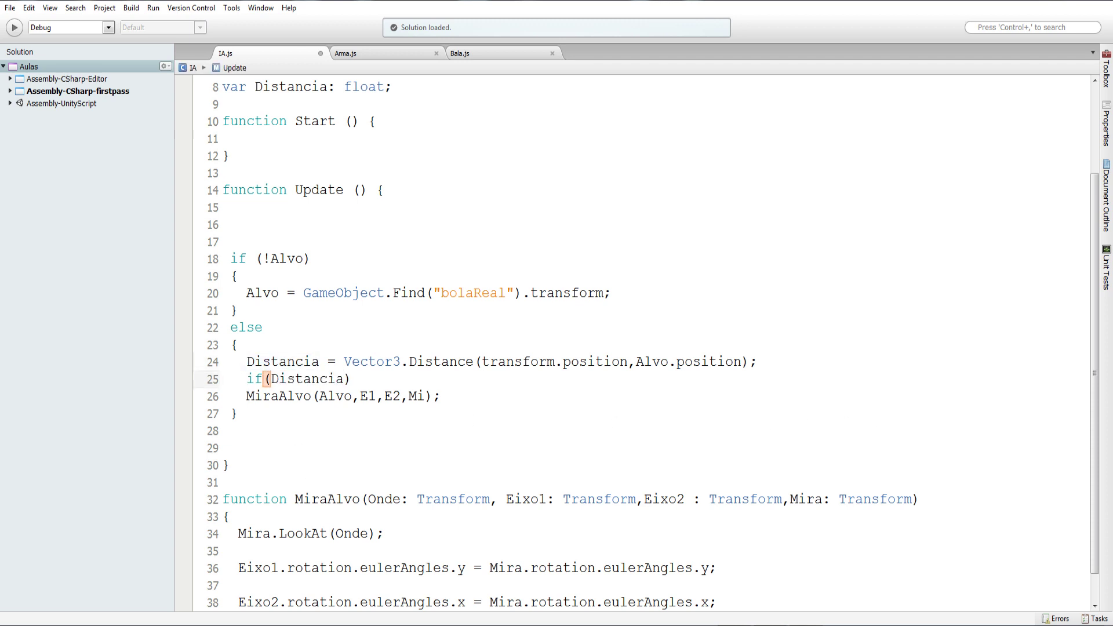
text(<50)
Step: Start the game, then change the range limit from Distancia<50 to Distancia<100
key(alt+Tab)
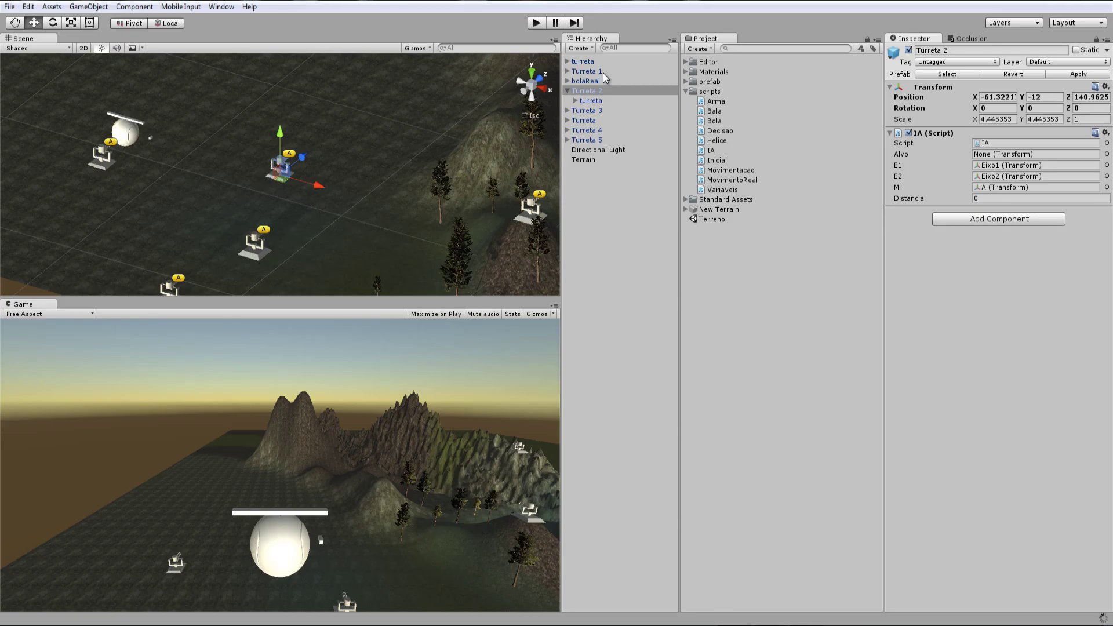
click(536, 23)
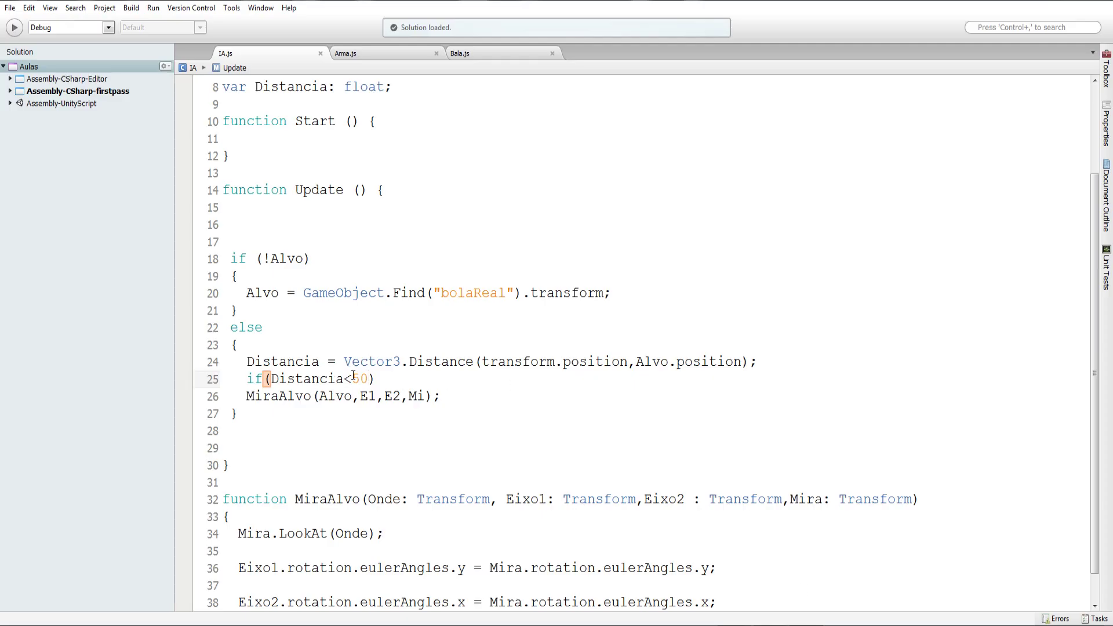
double_click(356, 378)
text(10)
text(0)
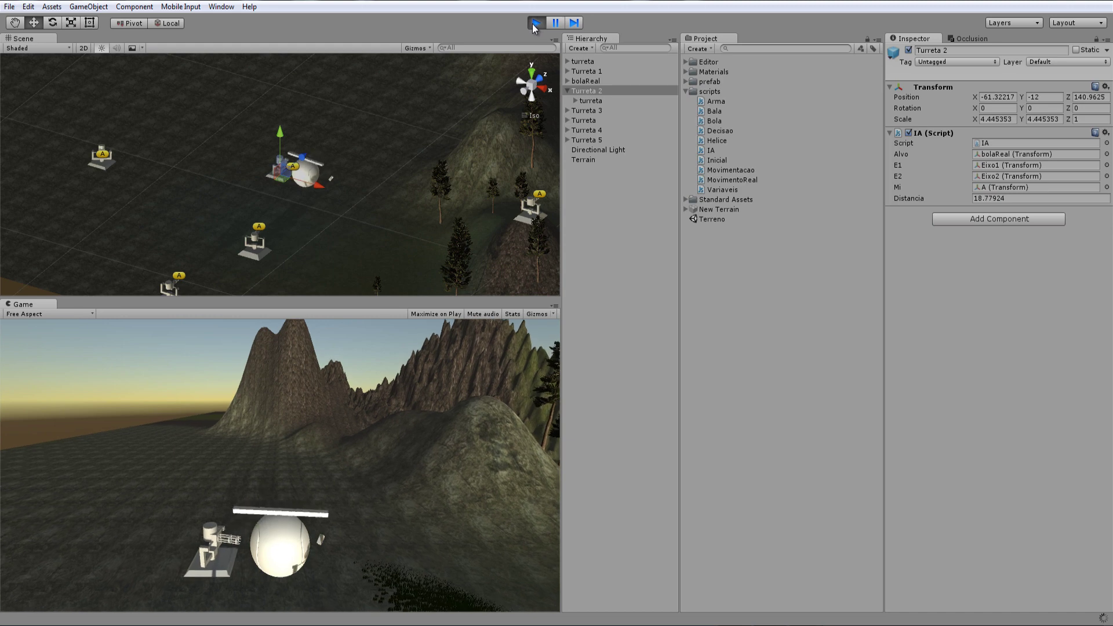
Step: Restart play with the 100-unit range, stop it, and go back to IA.js
click(536, 25)
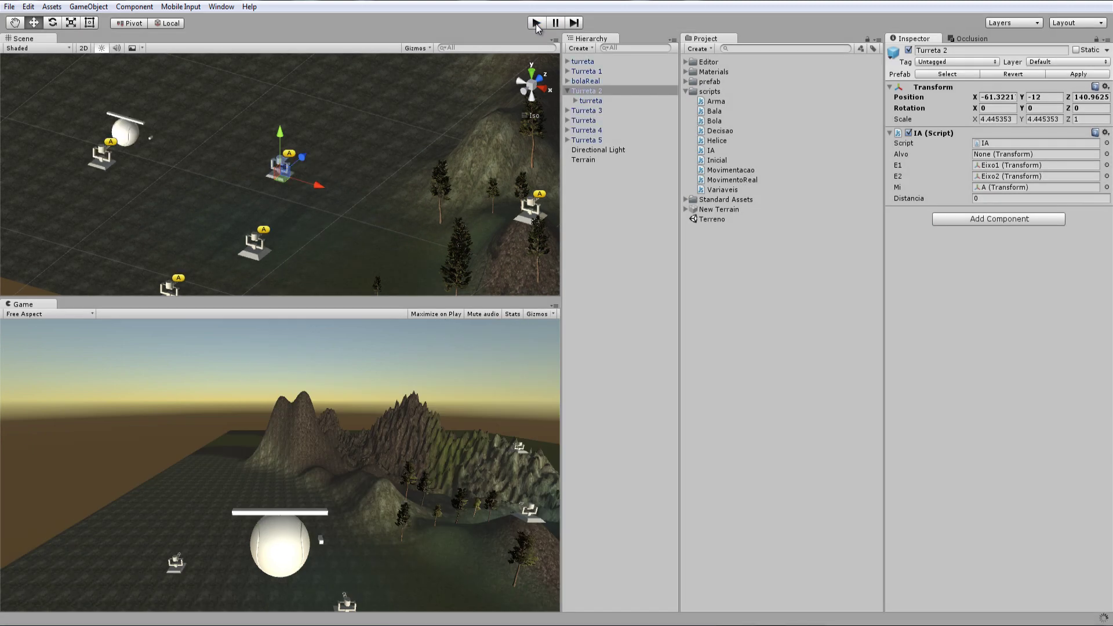
click(536, 24)
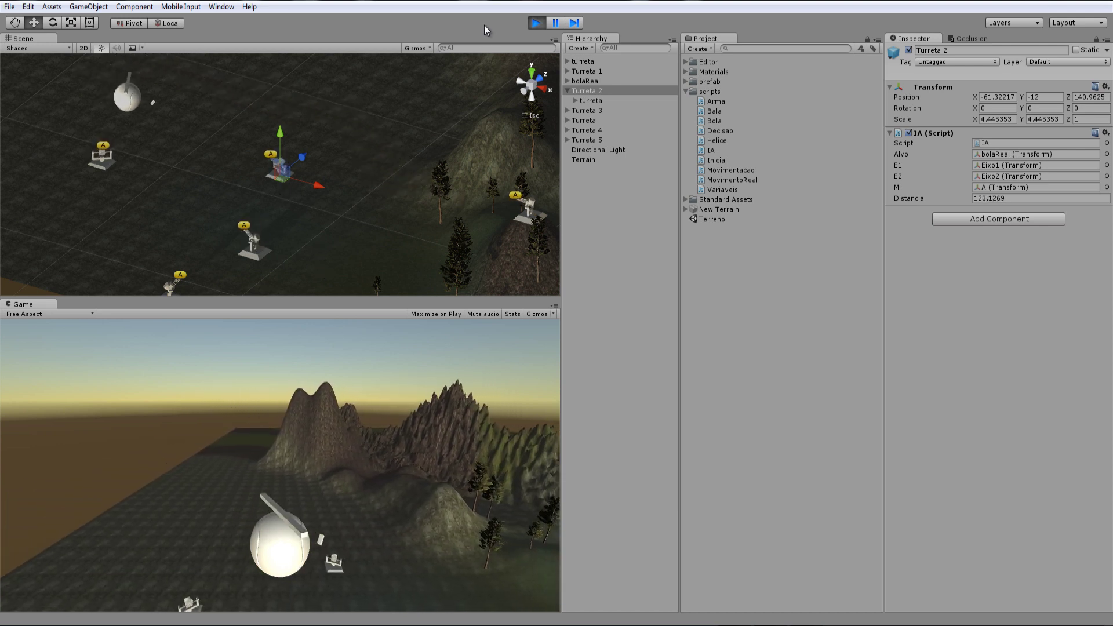
click(536, 22)
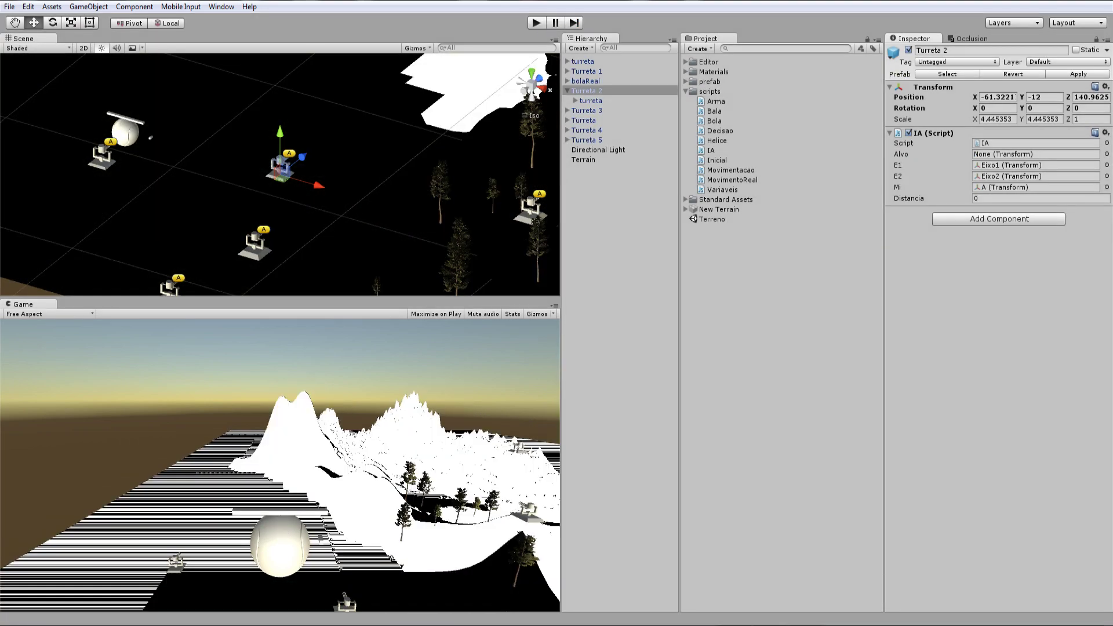
key(alt+Tab)
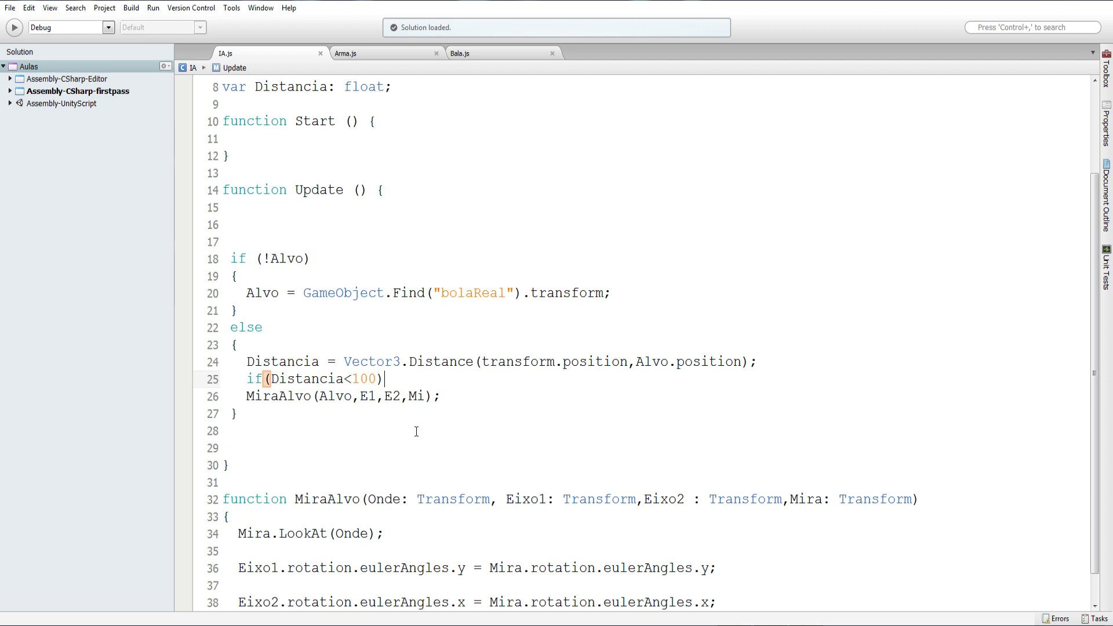
Step: Declare 'var tDelay: float;' on a new line below the Distancia declaration
scroll(360, 405, down, 1)
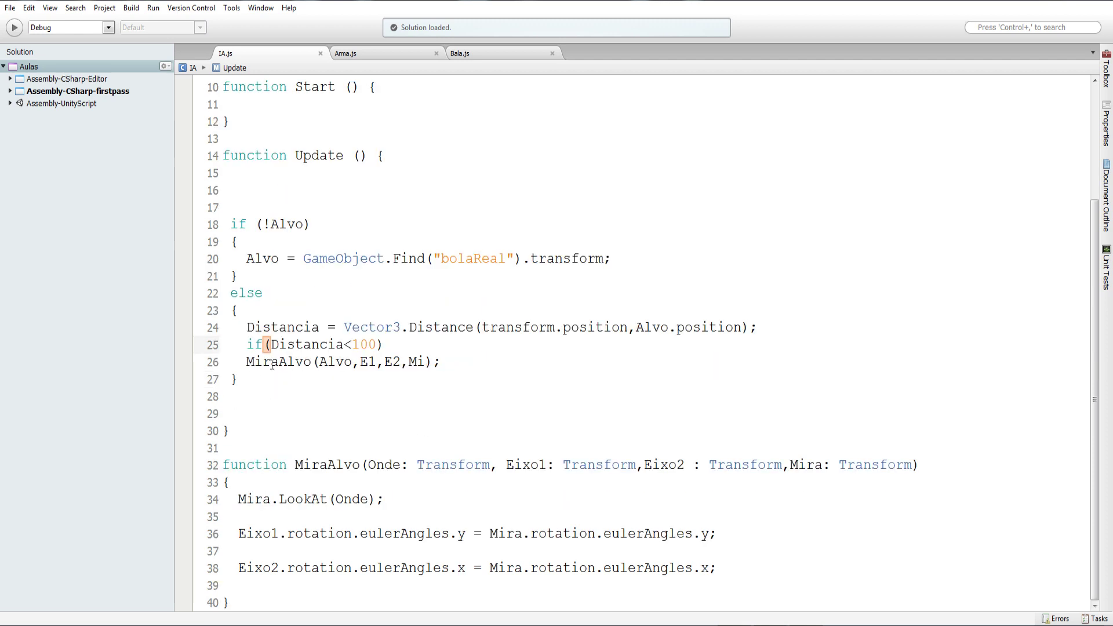
scroll(300, 402, up, 3)
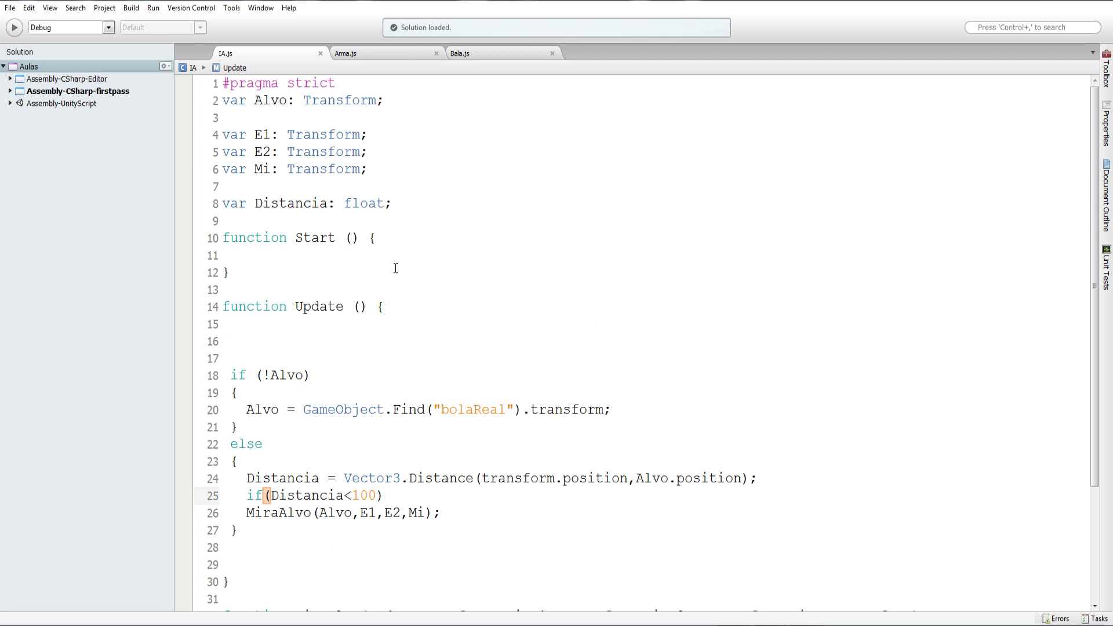
scroll(396, 268, down, 3)
scroll(411, 226, up, 3)
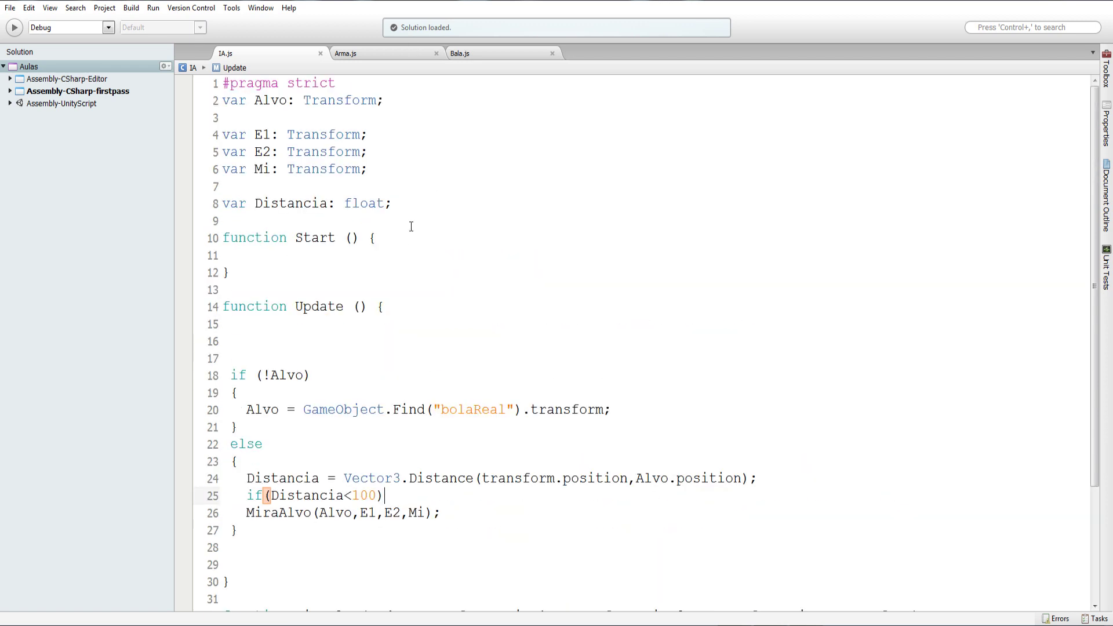
click(434, 201)
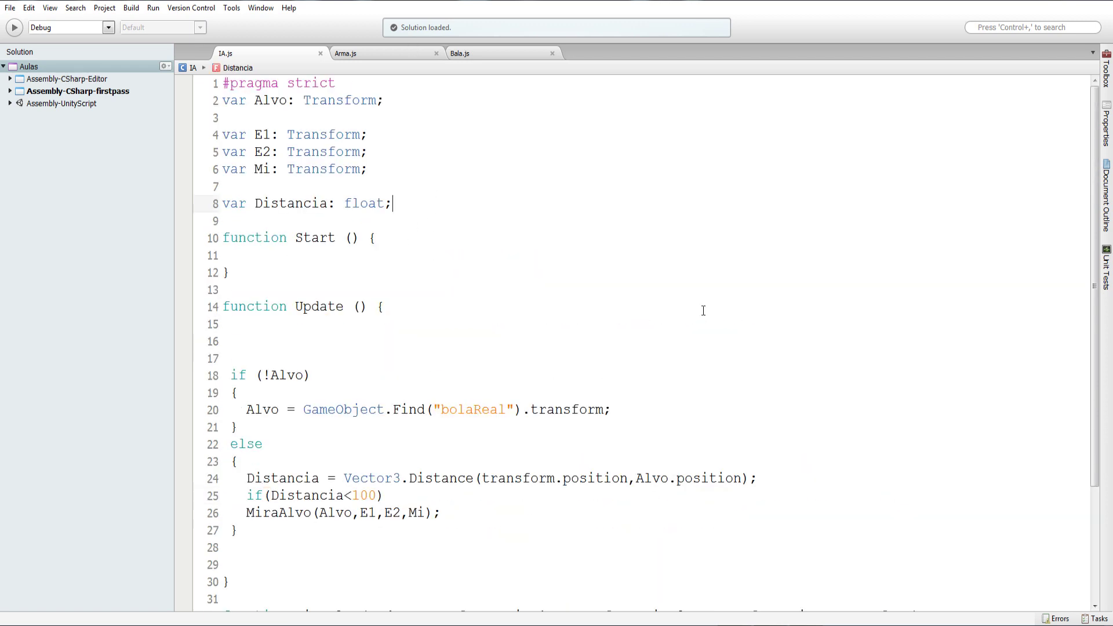
key(Return)
text(var)
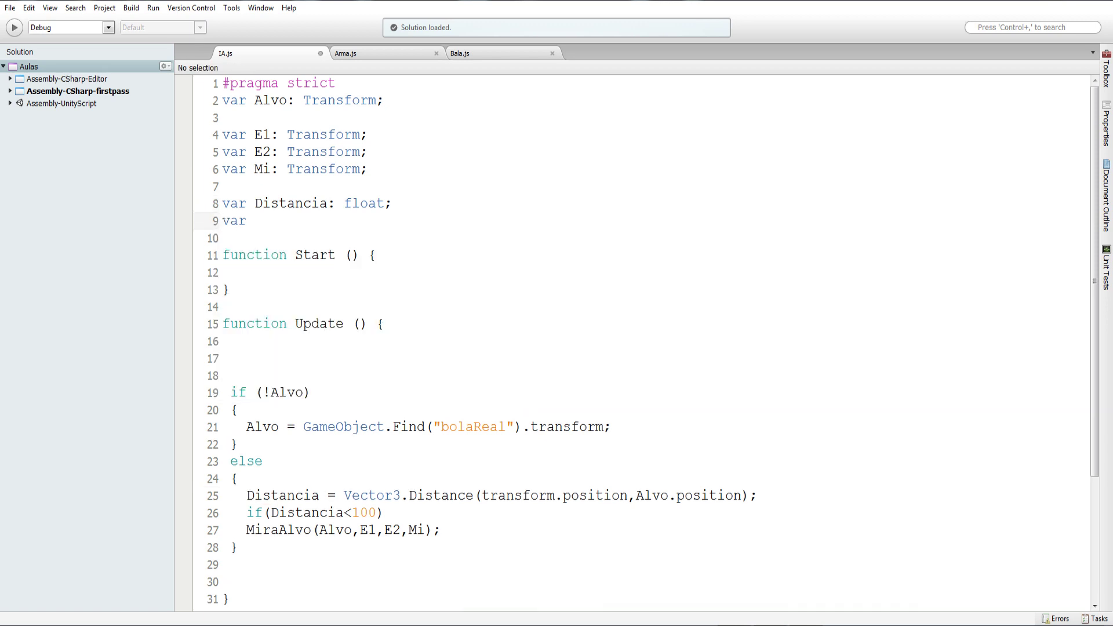
text( tDelay)
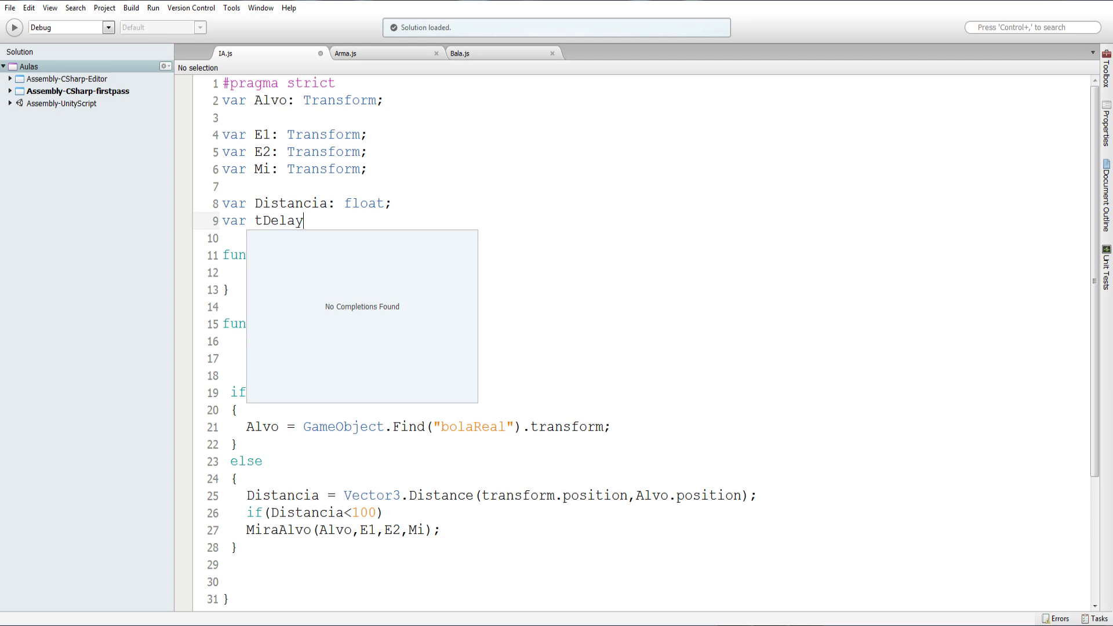
text(?)
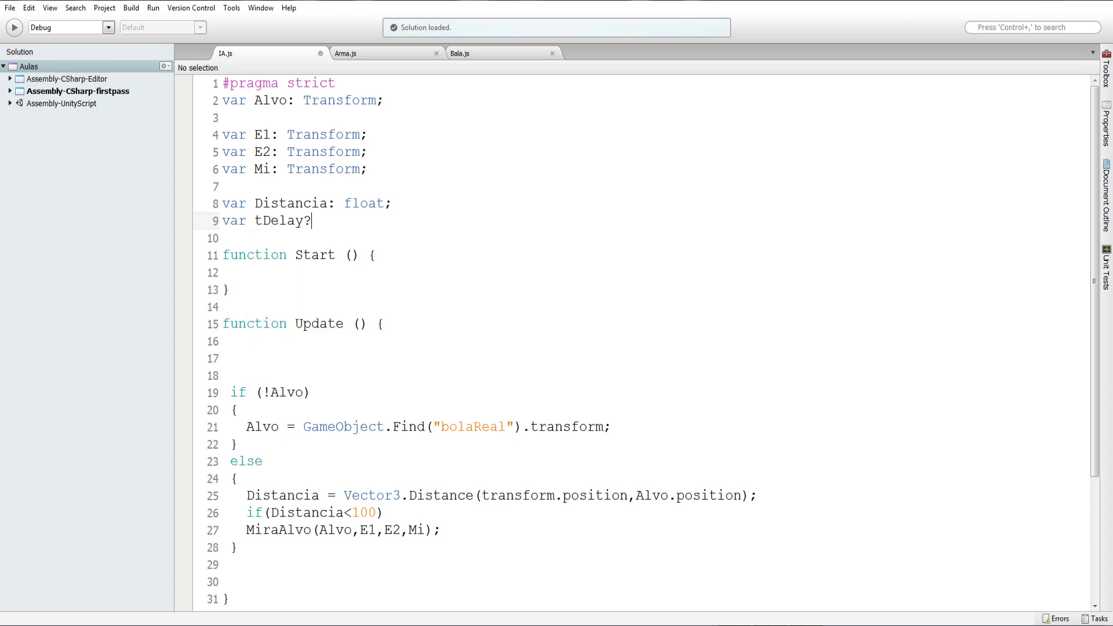
key(BackSpace)
text(: float)
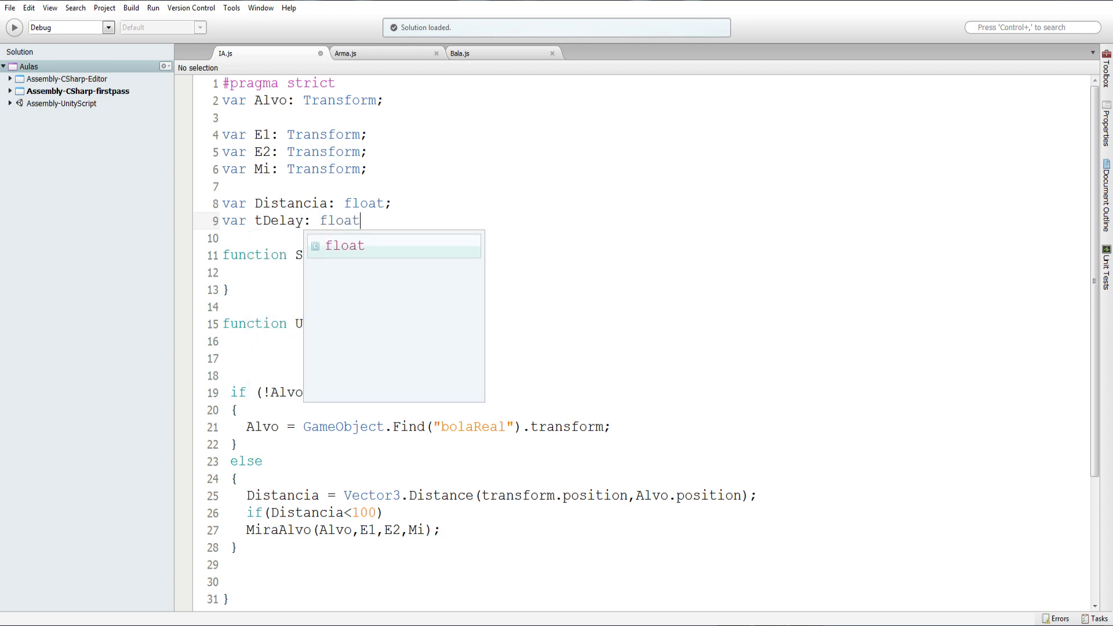
text(;)
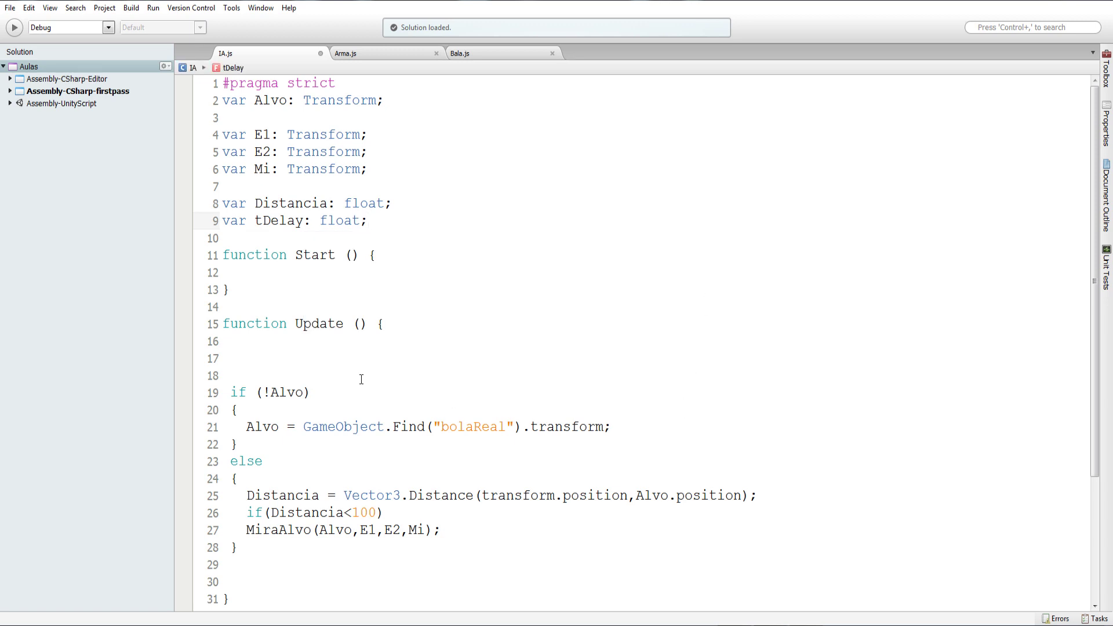
Step: Start empty line 17 in Update as 'tDelay =tDelay'
double_click(277, 226)
key(ctrl+c)
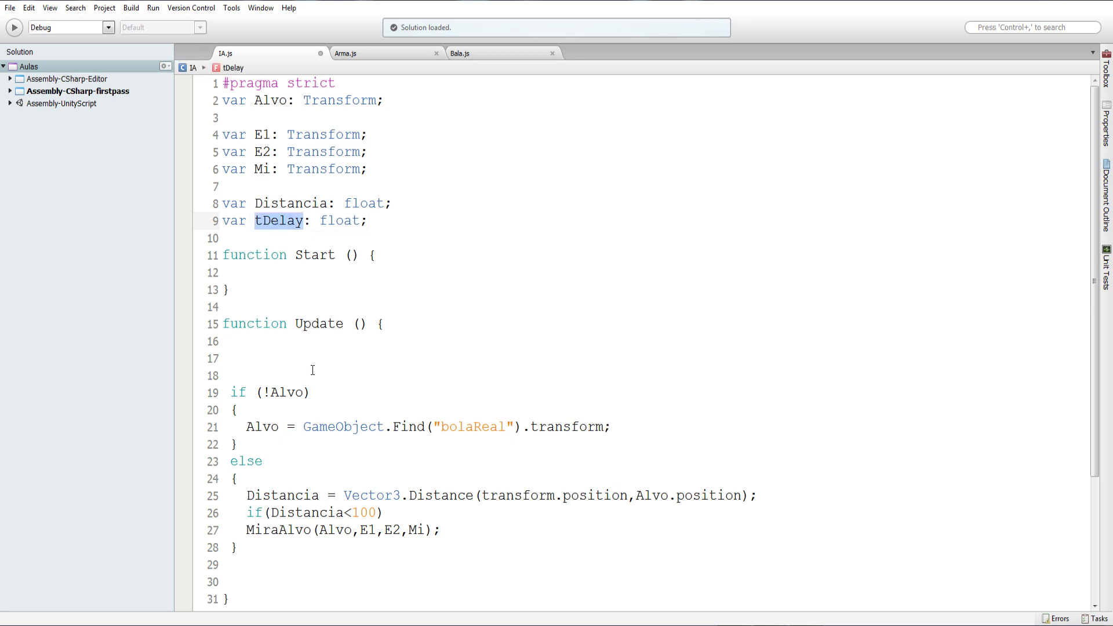
click(237, 359)
scroll(244, 384, down, 2)
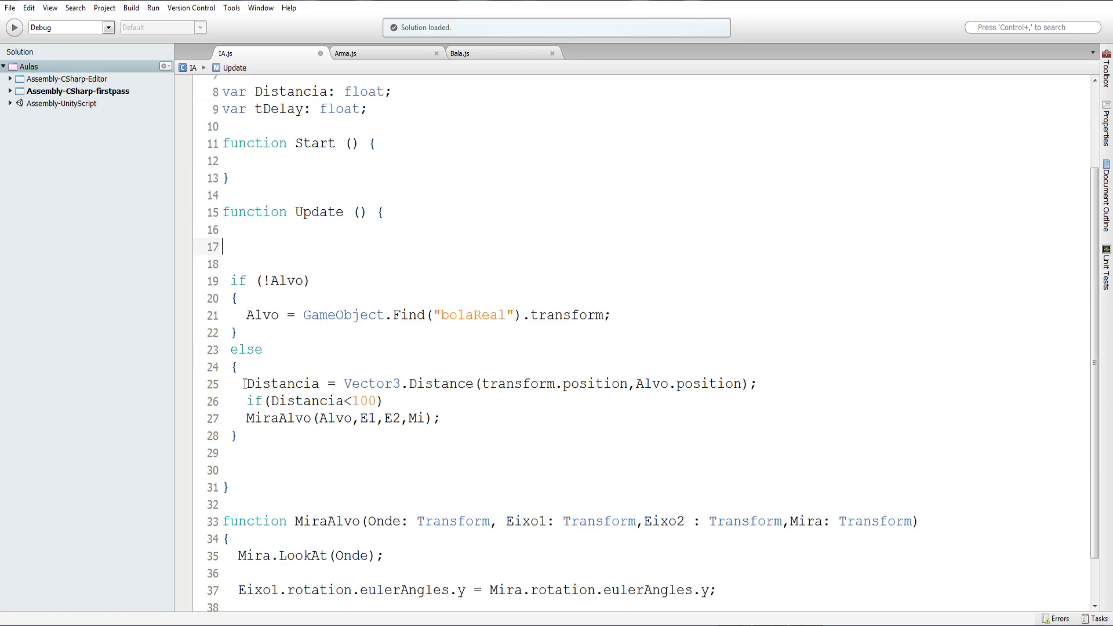
key(ctrl+v)
text(=)
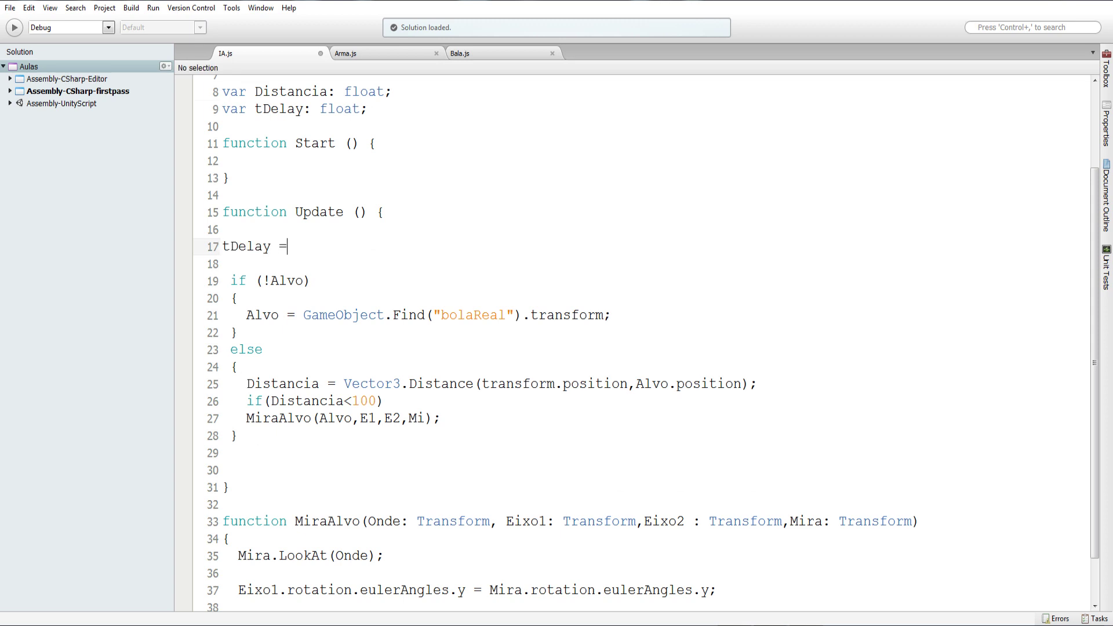
key(ctrl+v)
Step: Complete line 17 as 'tDelay = tDelay + Time.deltaTime;'
text(+Time)
key(Escape)
text(.de)
key(Return)
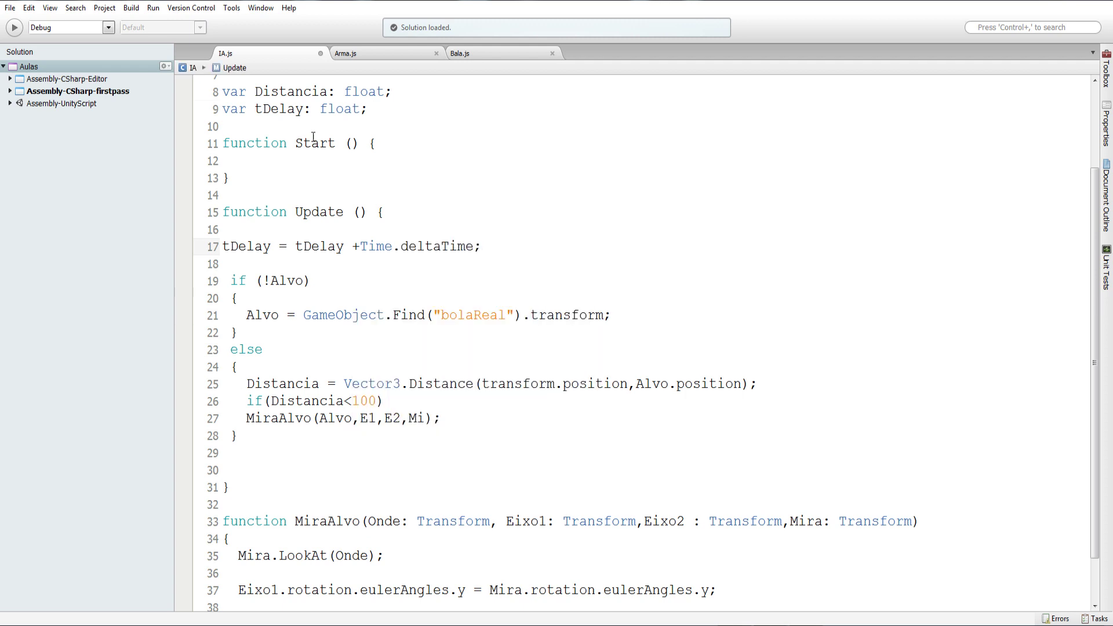
click(358, 248)
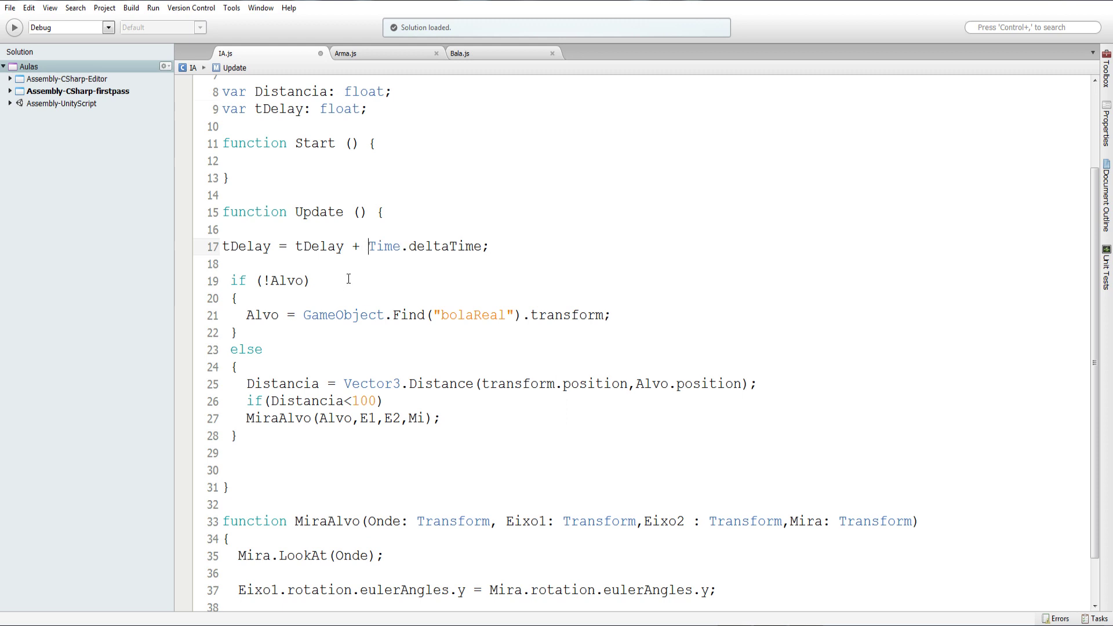
Step: Duplicate line 17 as line 18, rewritten in shorthand as 'tDelay += Time.deltaTime'
drag(496, 246, 222, 247)
key(ctrl+c)
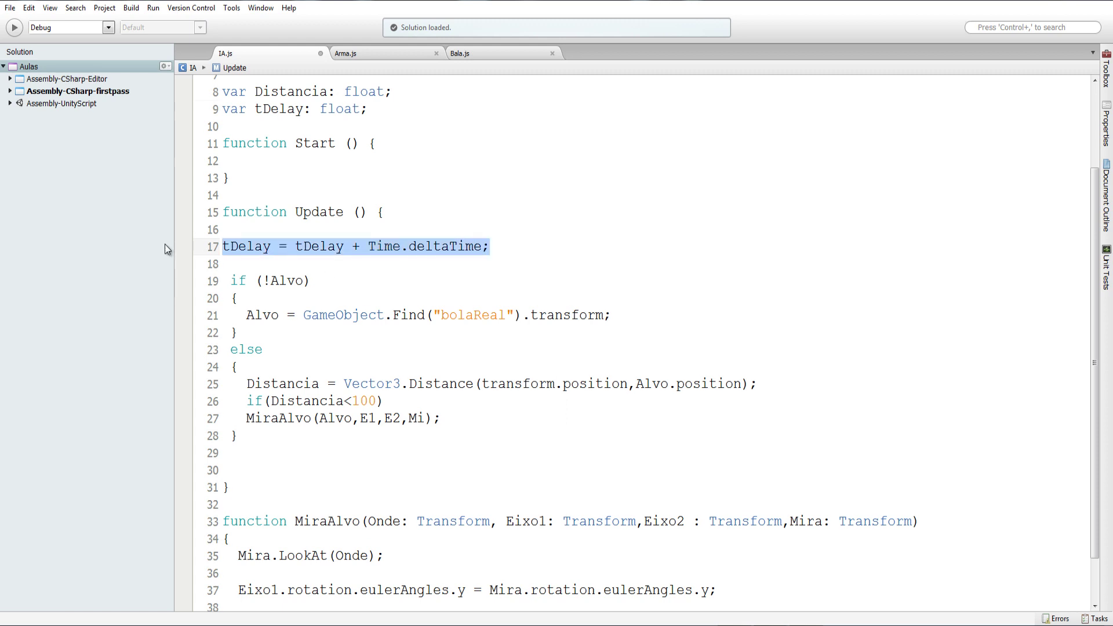
click(508, 242)
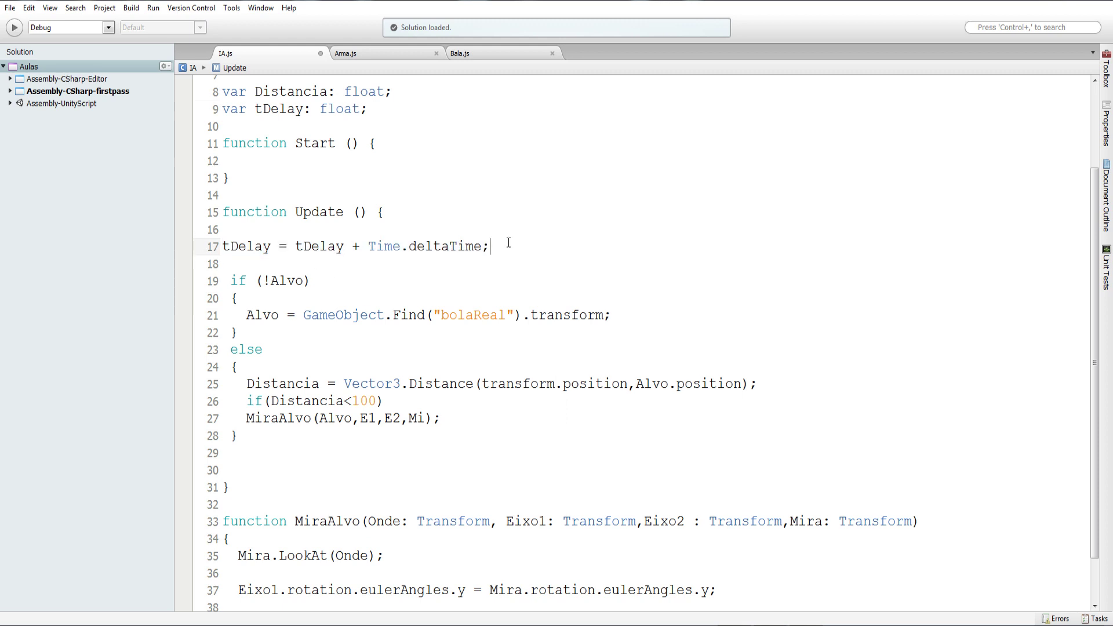
key(Return)
key(ctrl+v)
double_click(316, 263)
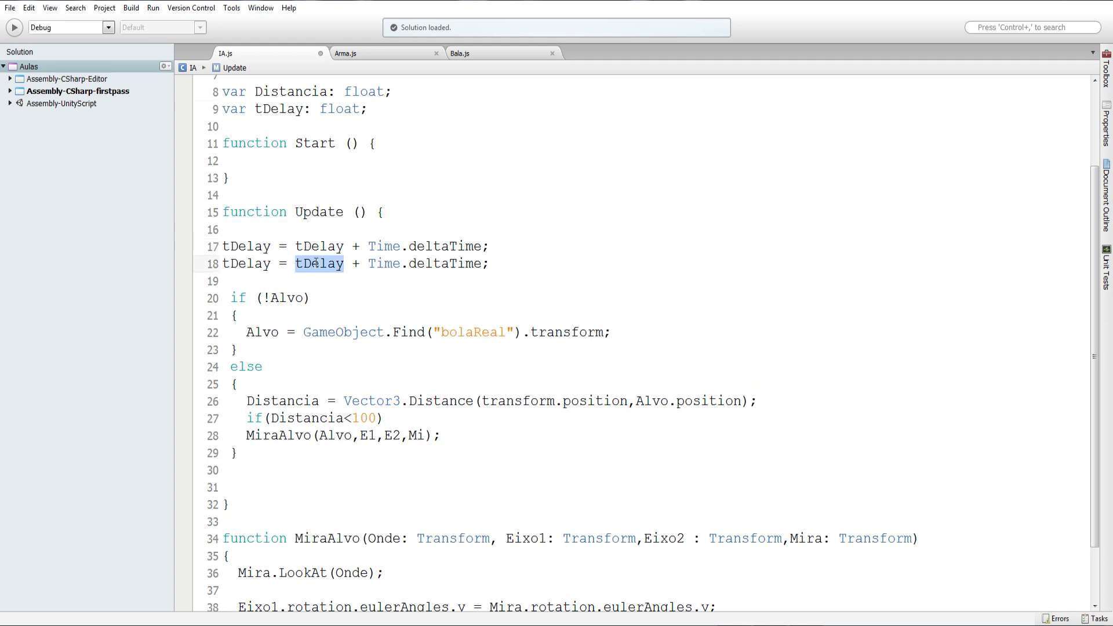
key(BackSpace)
key(Delete)
key(BackSpace)
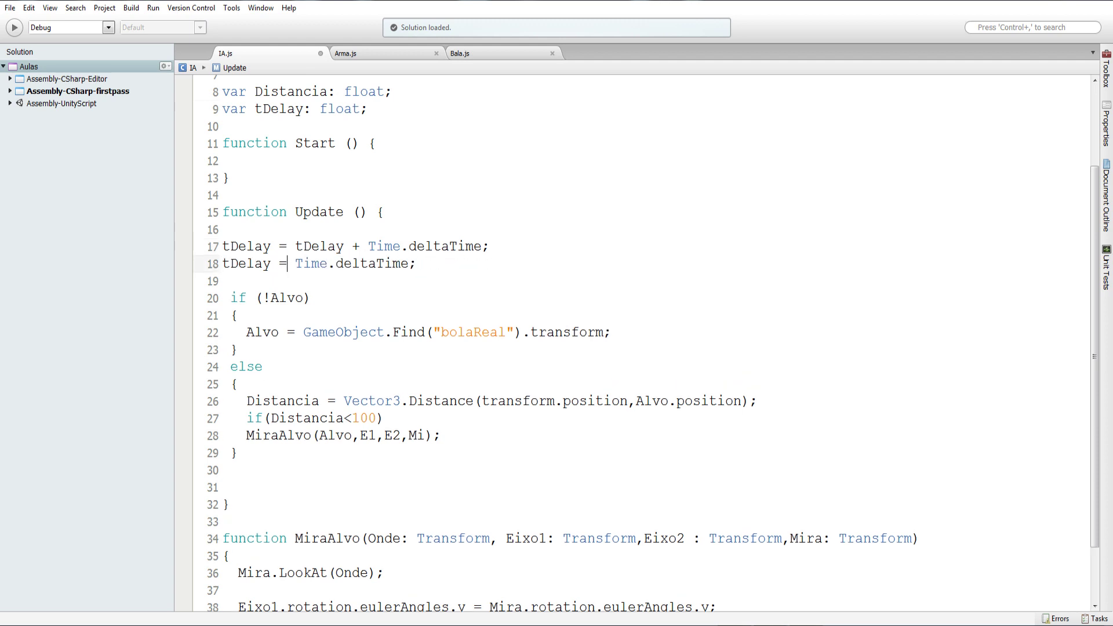
click(281, 262)
text(+)
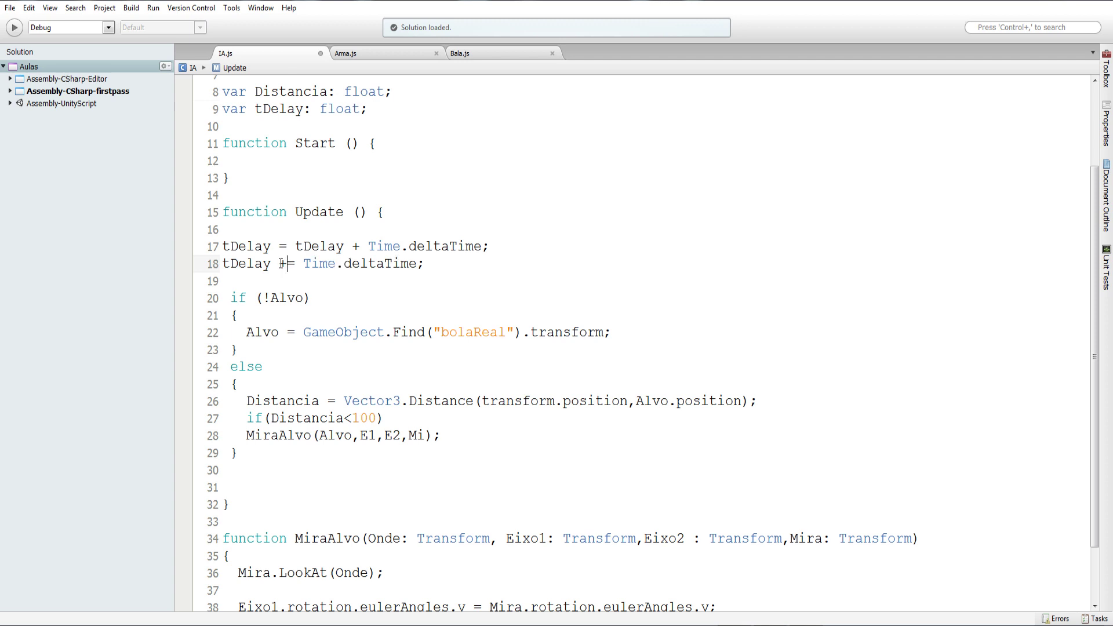
double_click(247, 246)
double_click(247, 263)
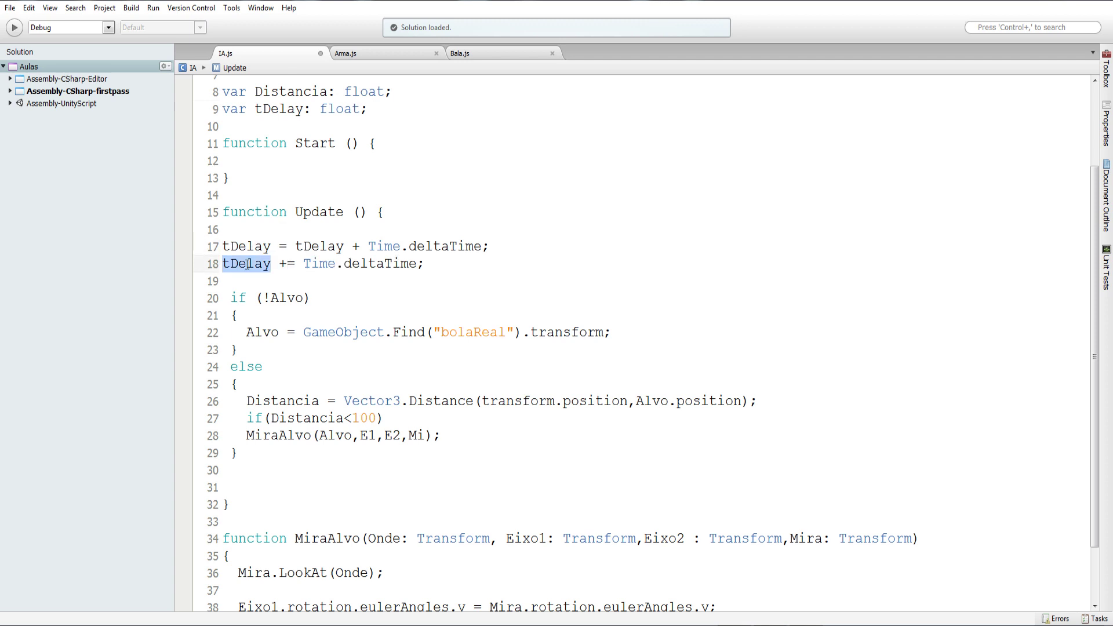
double_click(258, 246)
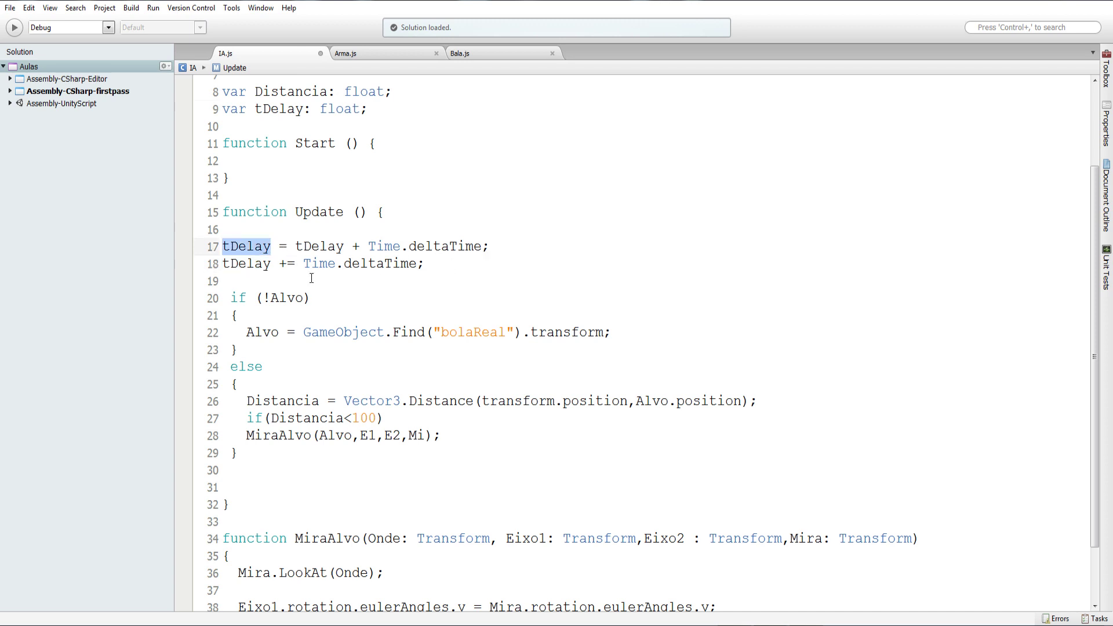
double_click(256, 266)
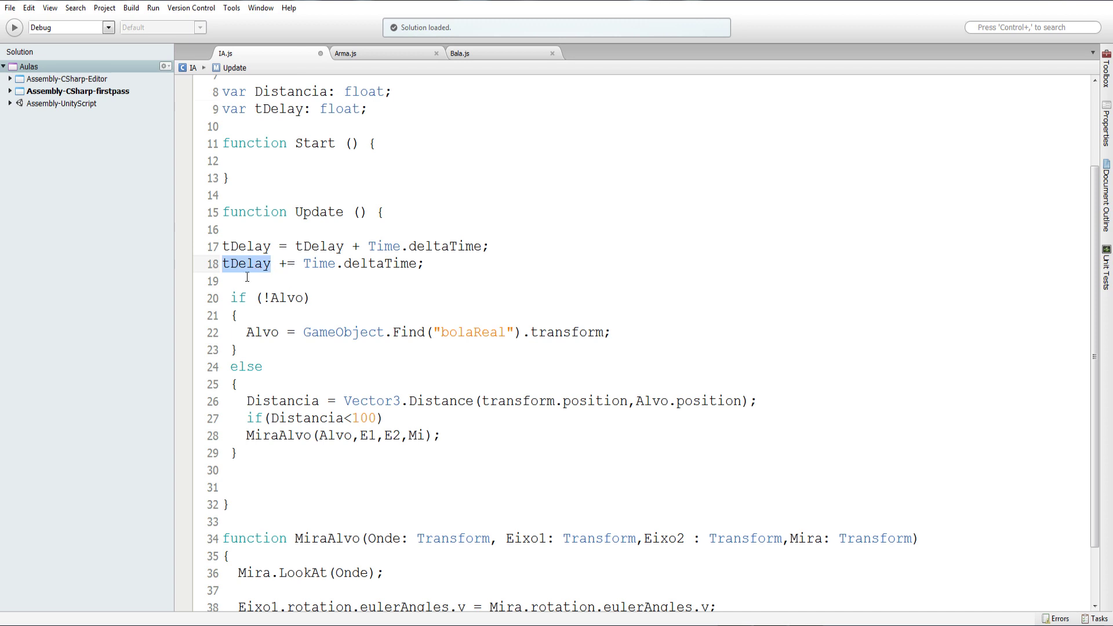
Step: Try the -=, *=, /=, ++ and -- operator variants on line 18
click(289, 266)
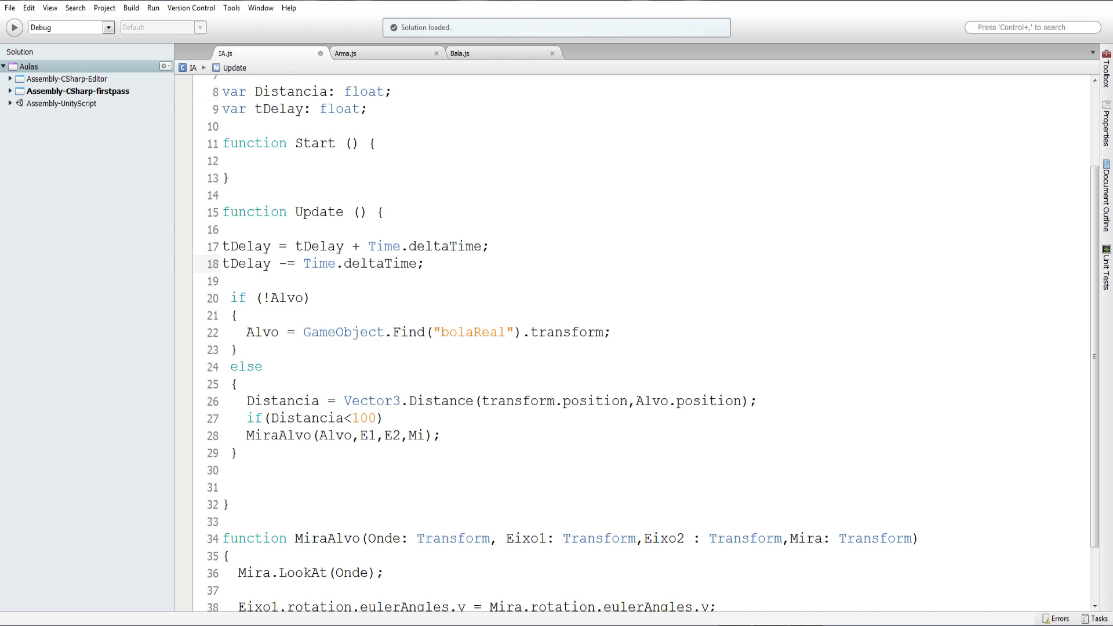
key(BackSpace)
text(*)
key(BackSpace)
text(/)
key(BackSpace)
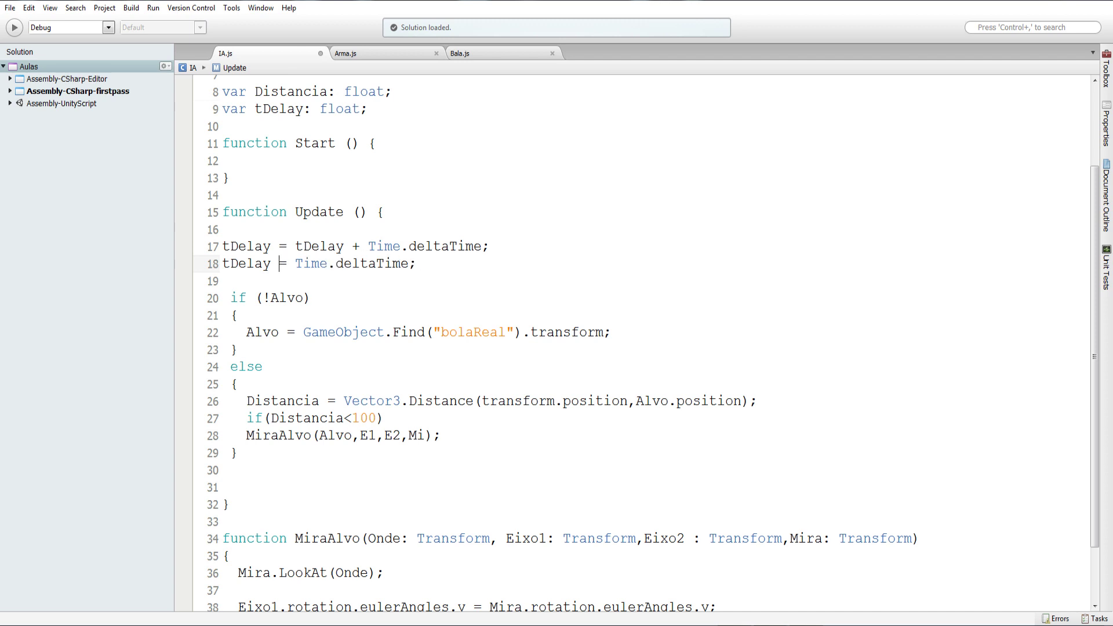
key(Delete)
key(Delete)
key(Delete)
key(Delete)
key(Delete)
key(Delete)
key(Delete)
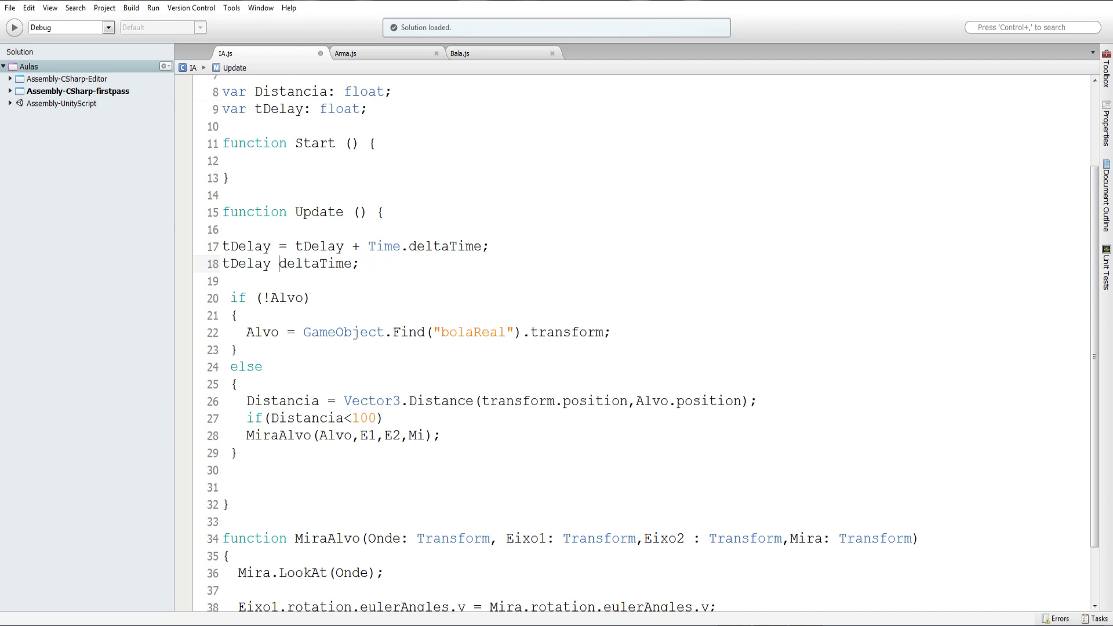
key(Delete)
key(Delete)
key(Delete)
key(Delete)
key(Delete)
key(Delete)
key(Delete)
key(Delete)
text(++)
key(BackSpace)
Step: Delete experimental line 18, keeping only 'tDelay = tDelay + Time.deltaTime;'
key(BackSpace)
text(--)
drag(308, 264, 155, 266)
key(BackSpace)
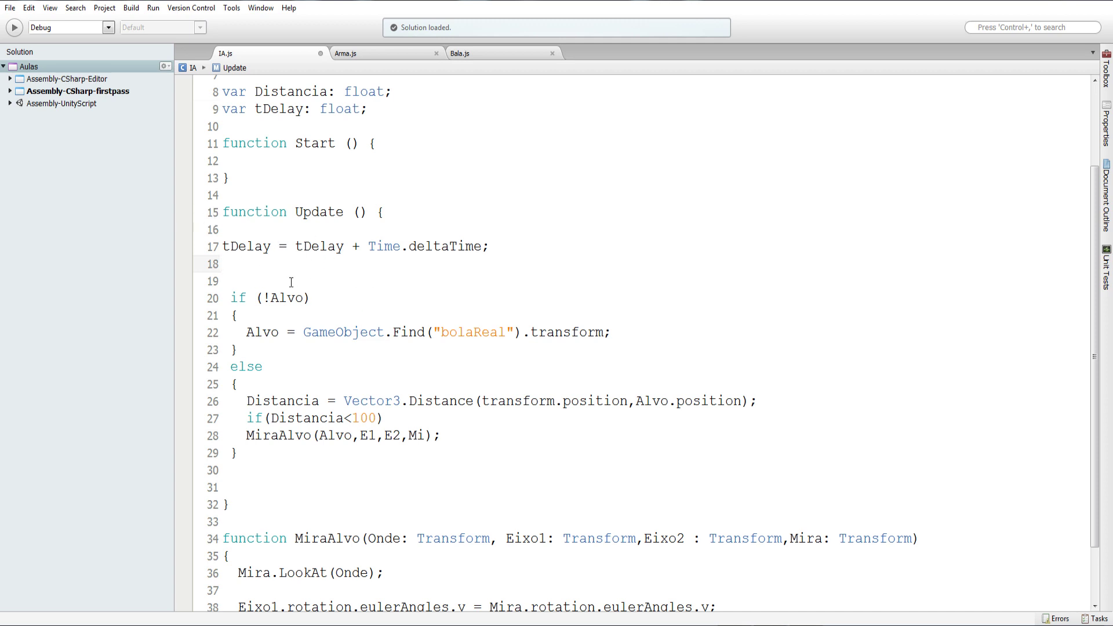
click(327, 249)
double_click(327, 248)
double_click(404, 246)
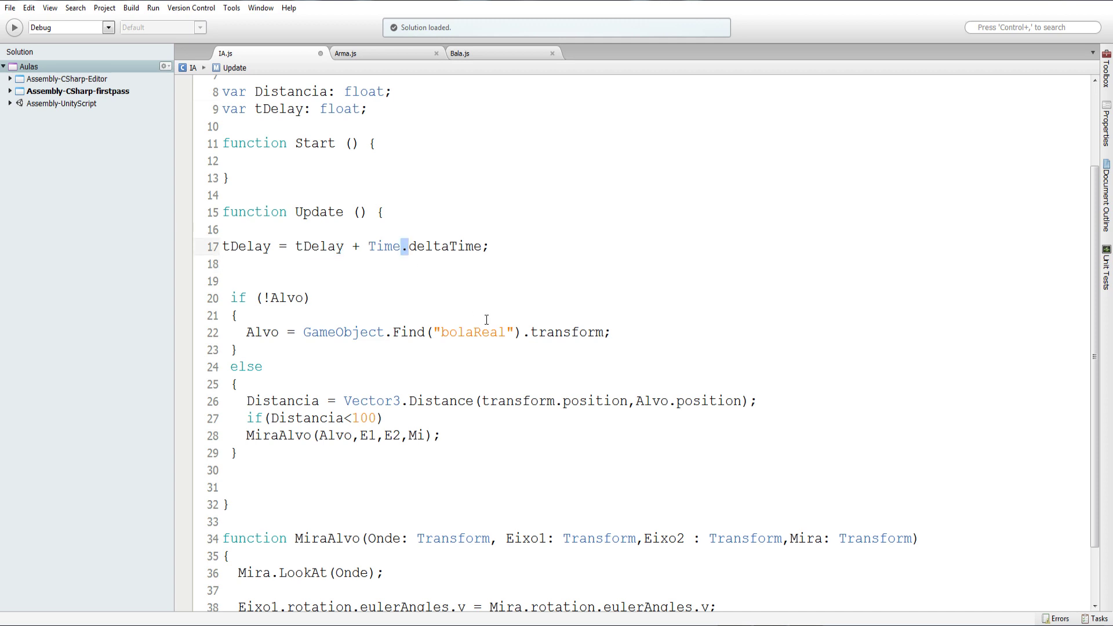
double_click(316, 248)
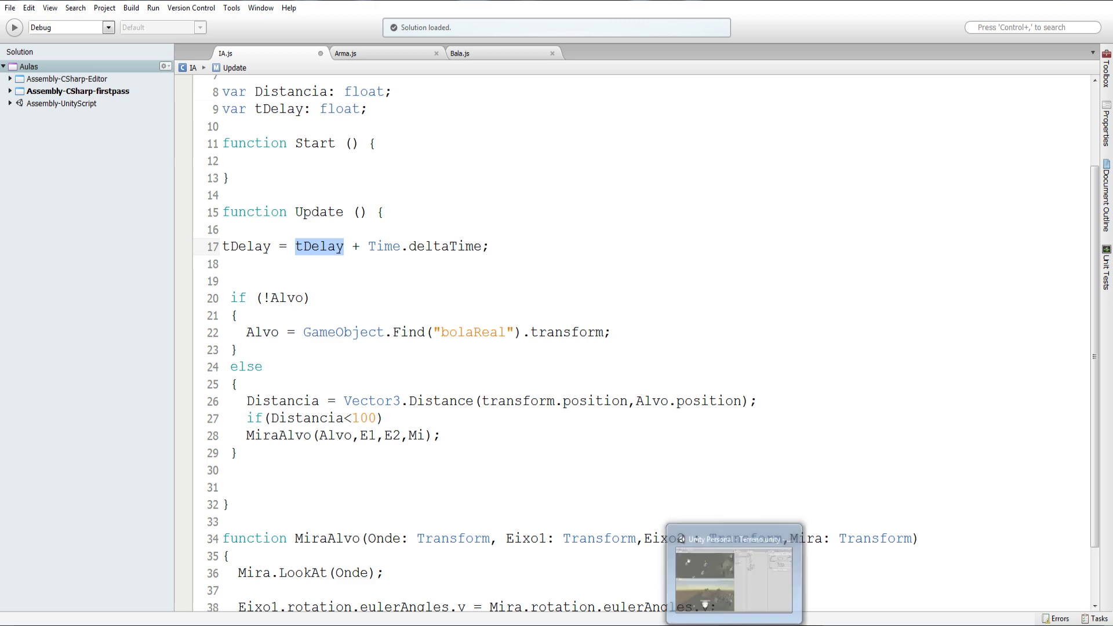
Step: Run the scene in Unity, watch Turreta 2's T Delay count past 5, then stop
click(735, 565)
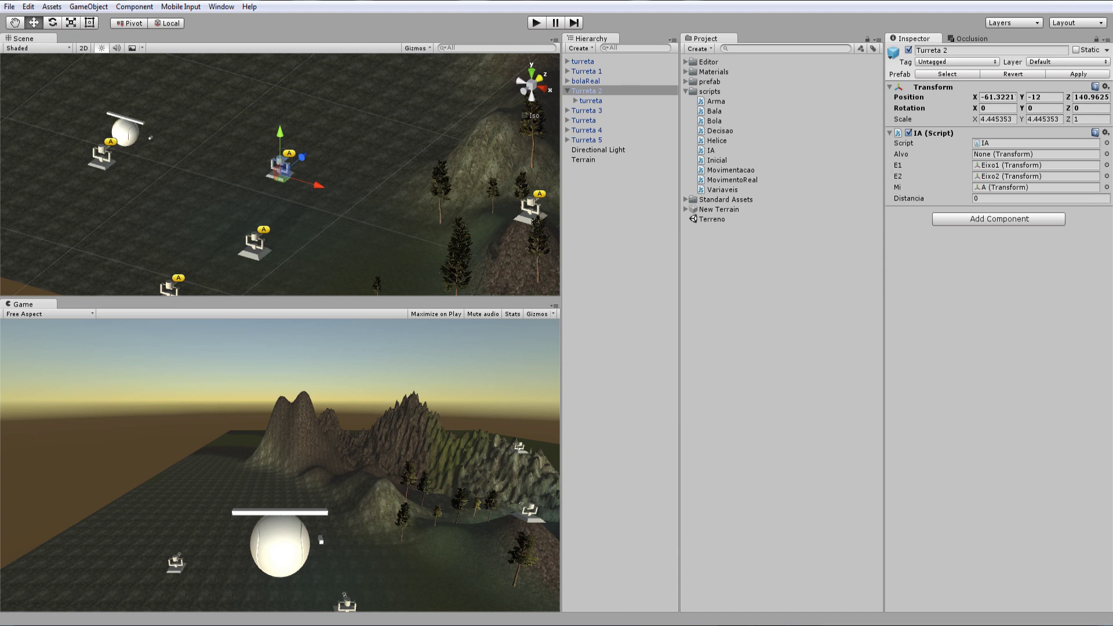
key(alt+Tab)
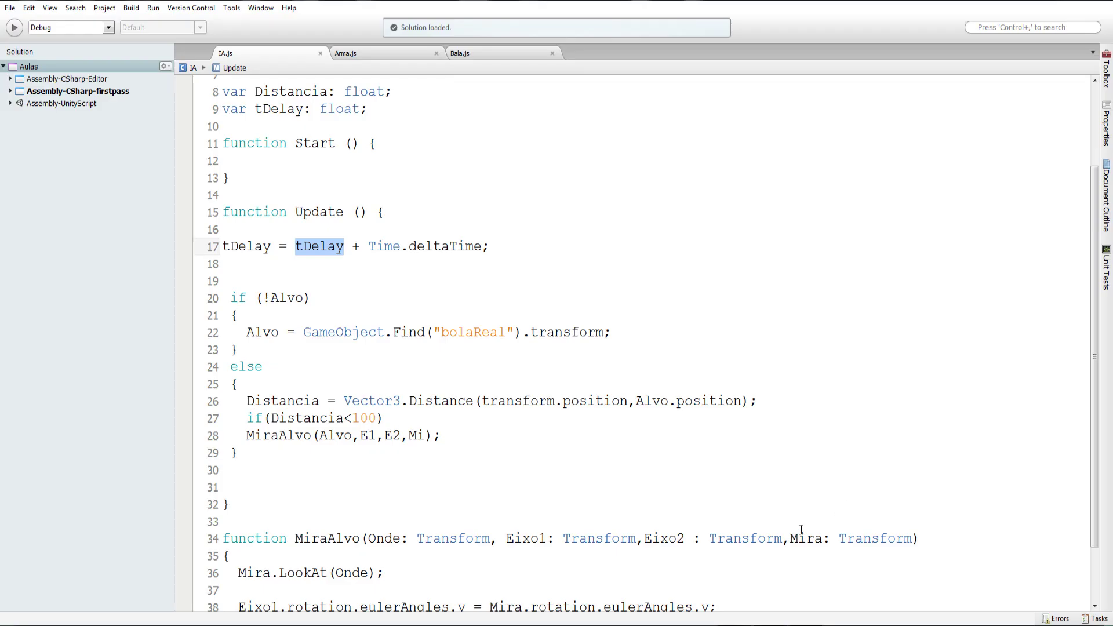
key(alt+Tab)
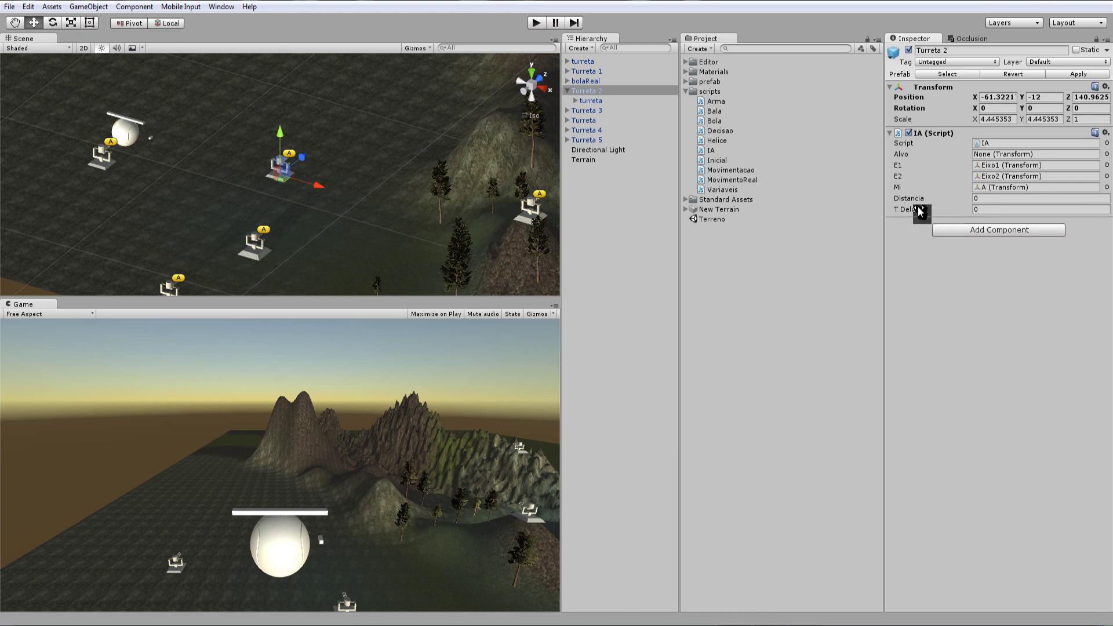
click(536, 23)
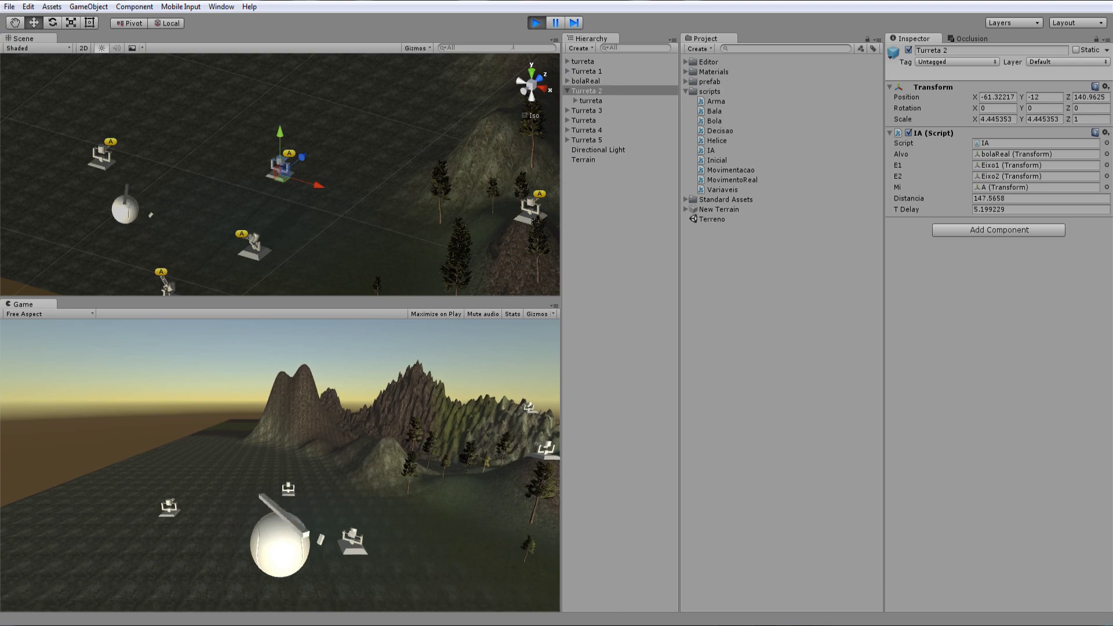
click(537, 24)
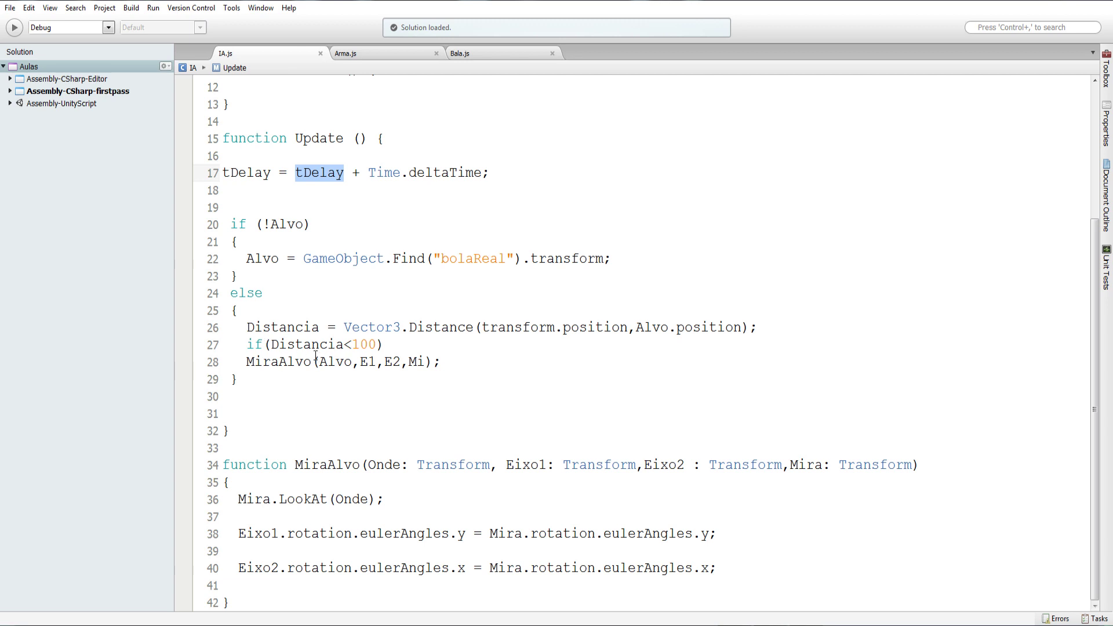
Step: Wrap the MiraAlvo call in its own indented brace block
click(457, 363)
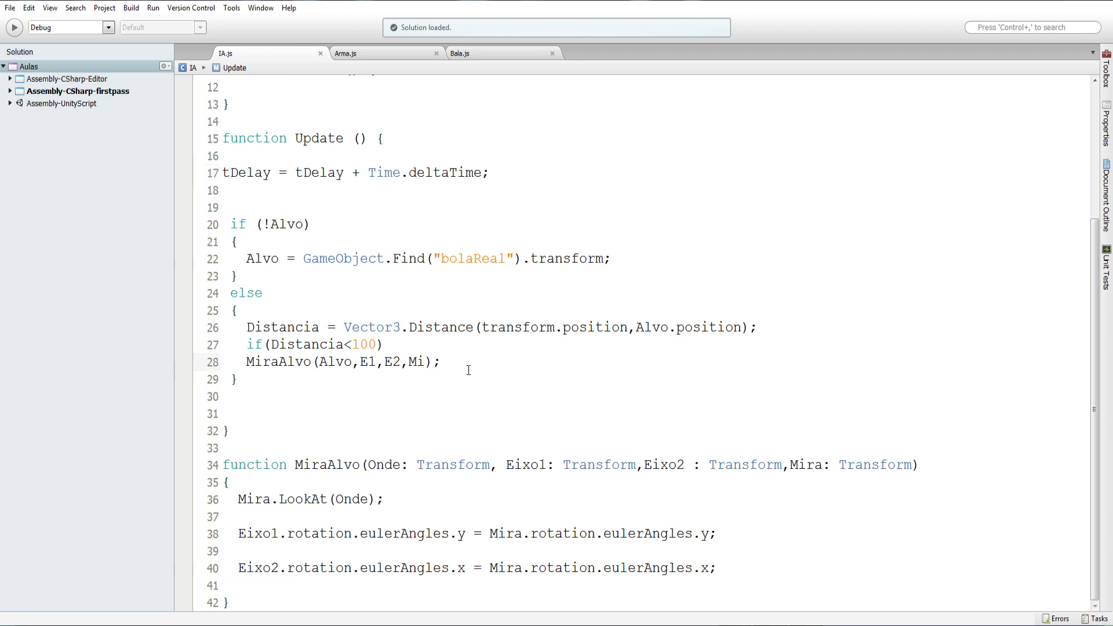
key(Return)
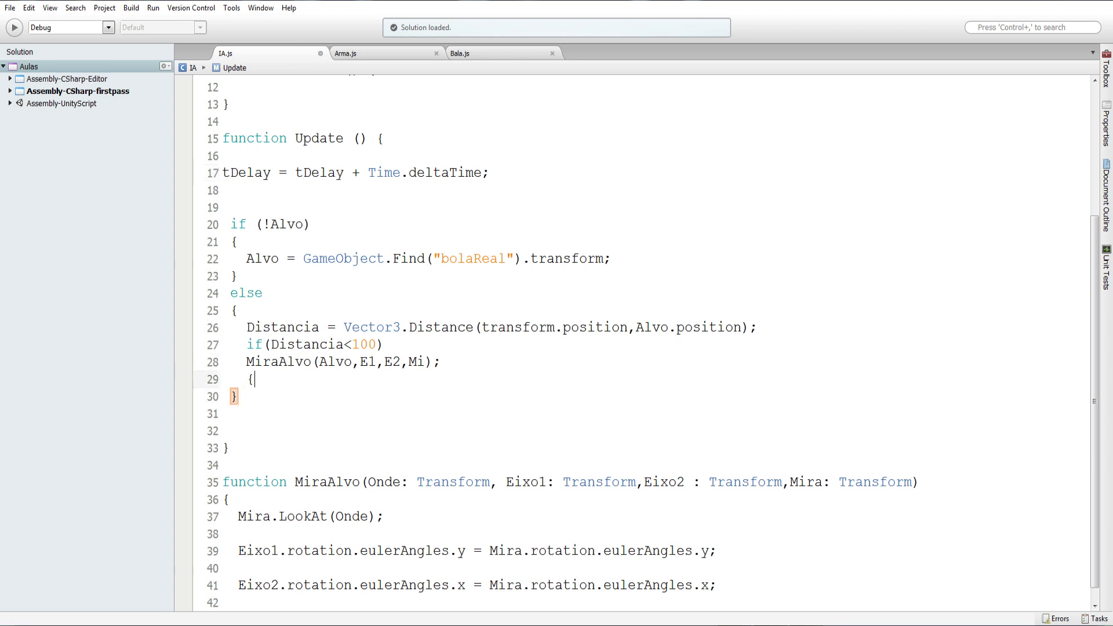
key(Up)
key(Return)
key(Up)
text({)
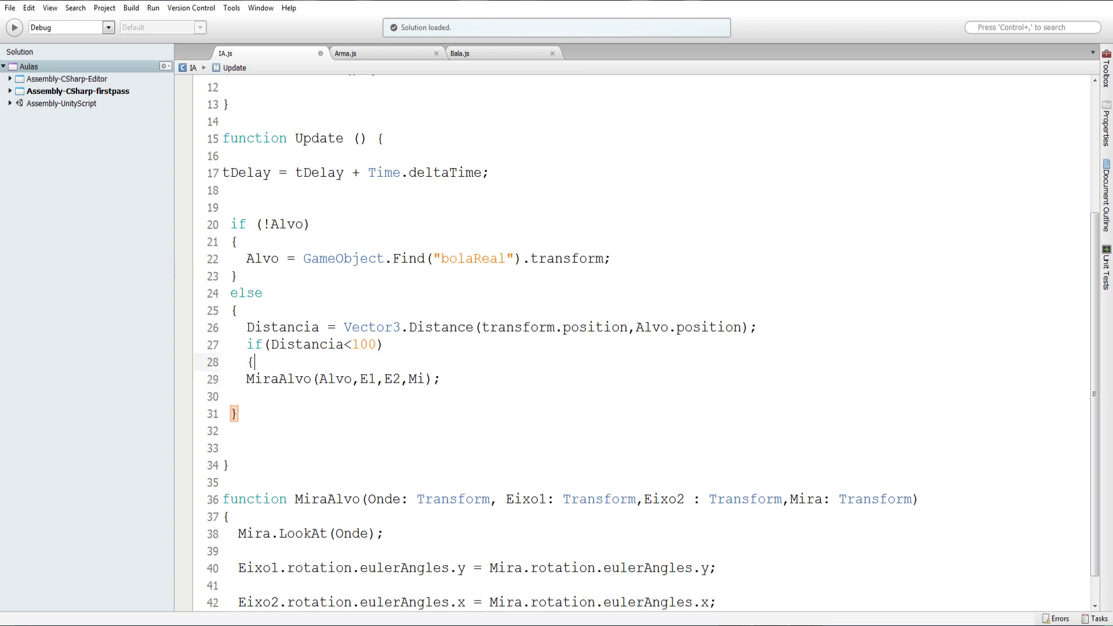
key(Down)
key(Home)
key(Tab)
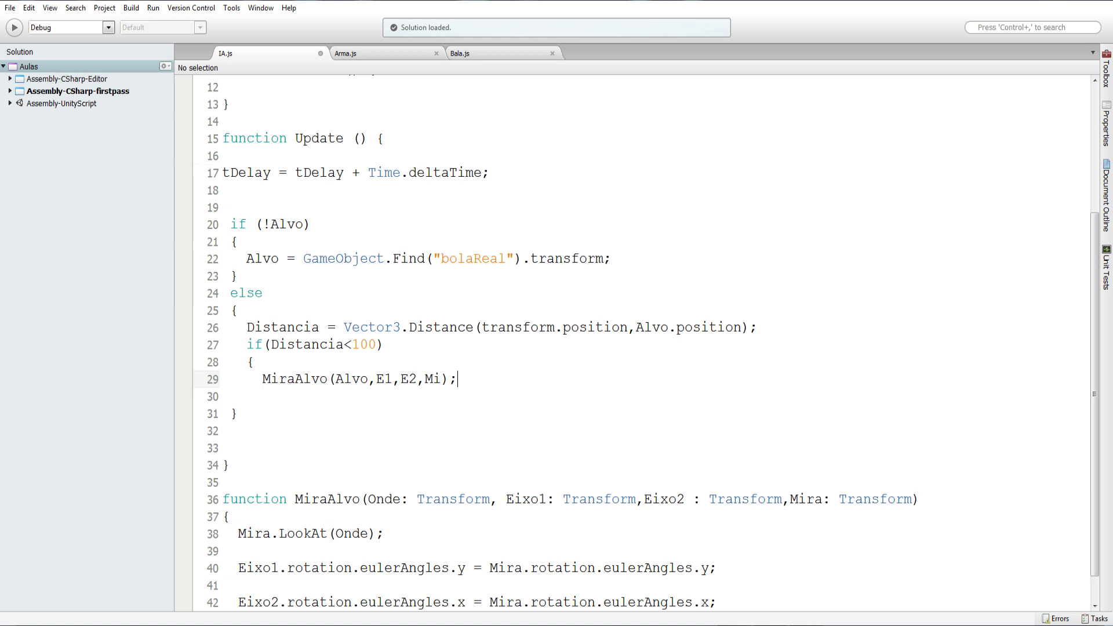
key(Return)
text(})
Step: Add an empty else block after the MiraAlvo block
key(Return)
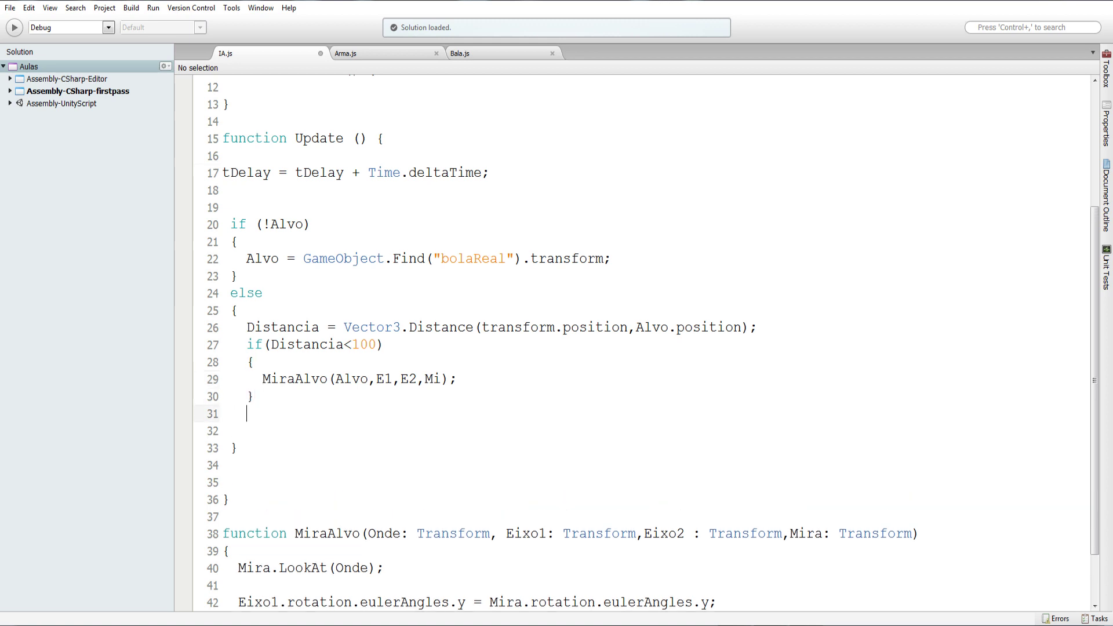
text(else)
key(Escape)
key(Return)
text({)
key(Return)
key(Return)
text(})
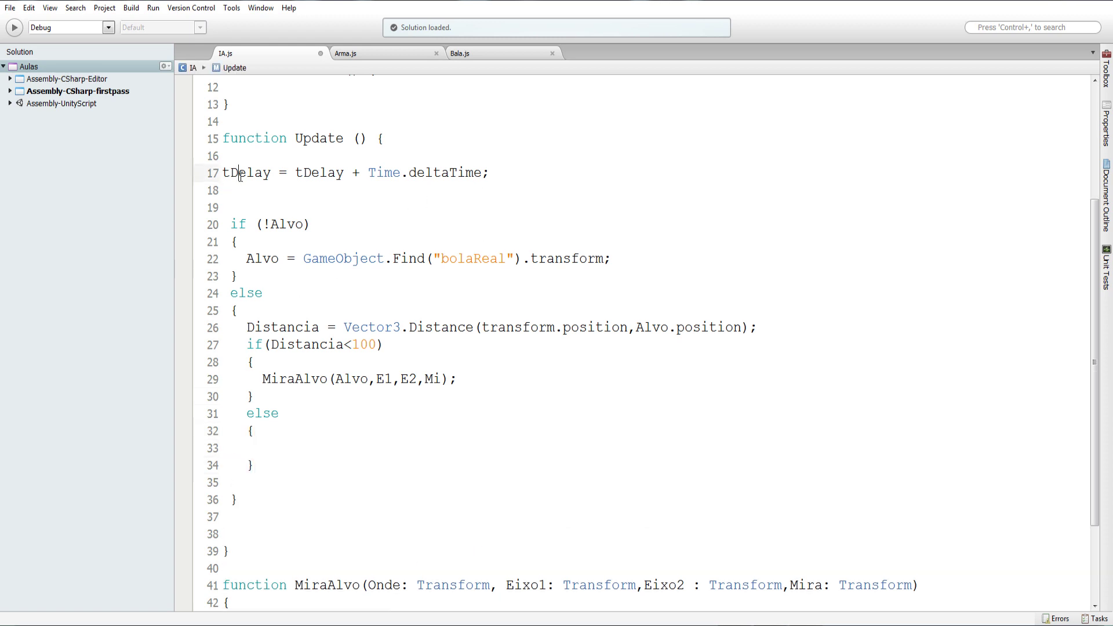
Step: Set 'tDelay = 0' inside the else block
drag(288, 174, 213, 173)
key(ctrl+c)
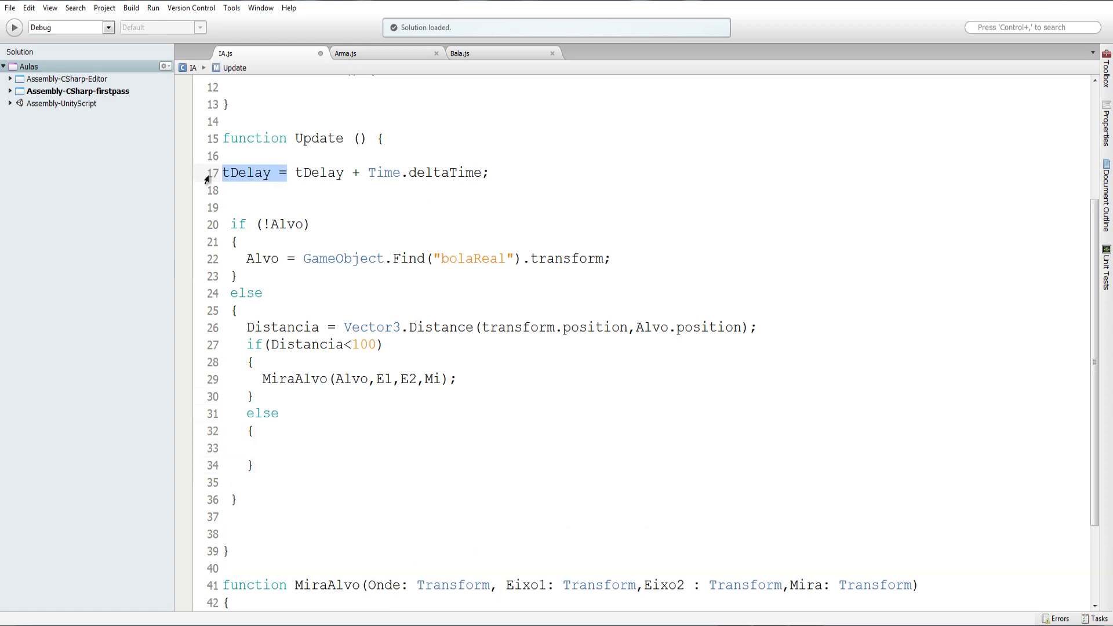
click(263, 447)
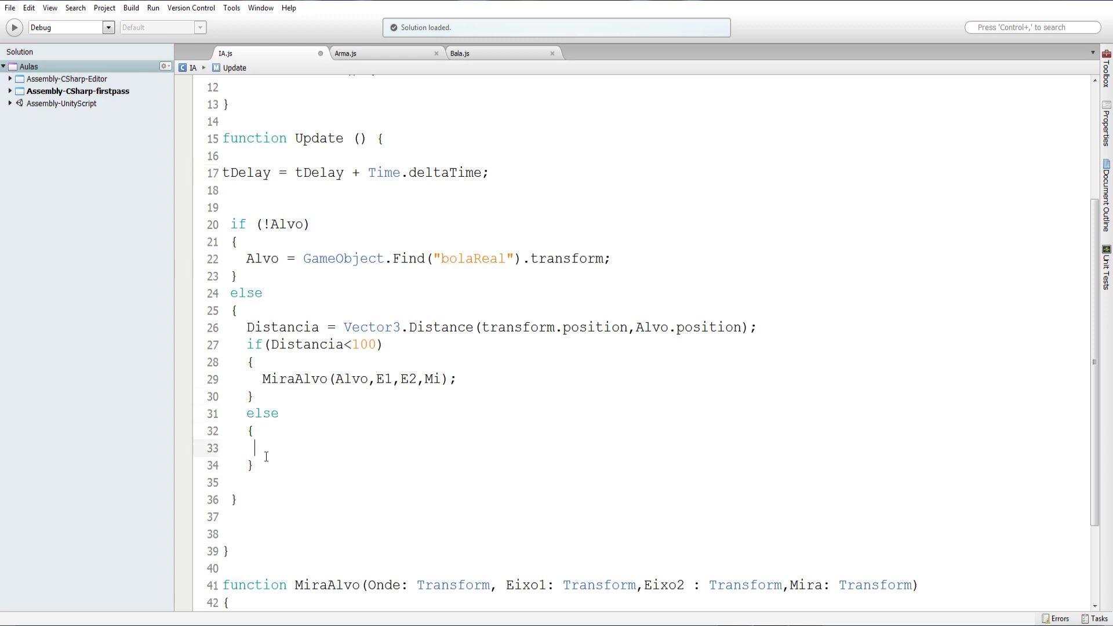
key(ctrl+v)
text(0)
double_click(307, 343)
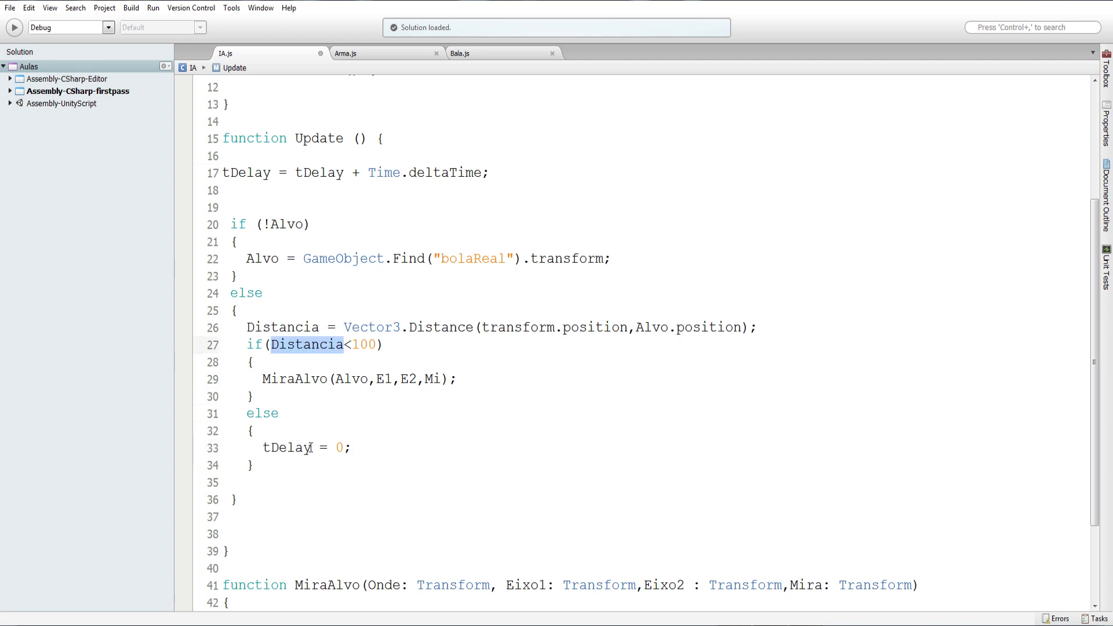
double_click(284, 448)
Step: Guard the MiraAlvo call with 'if(tDelay>1)' and save IA.js
click(262, 379)
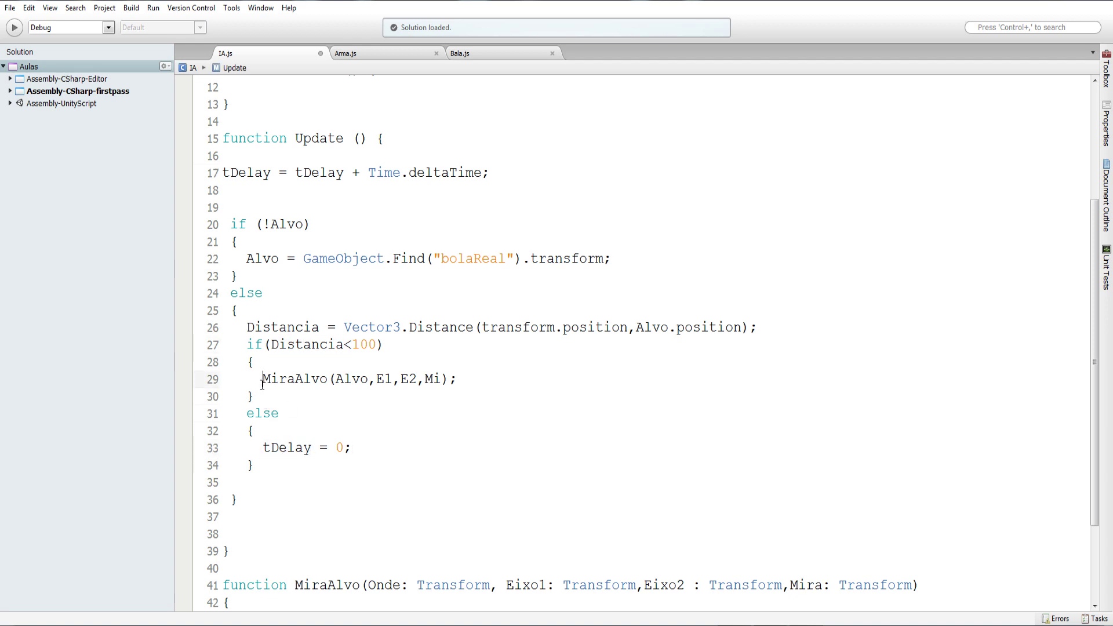
key(Return)
click(262, 379)
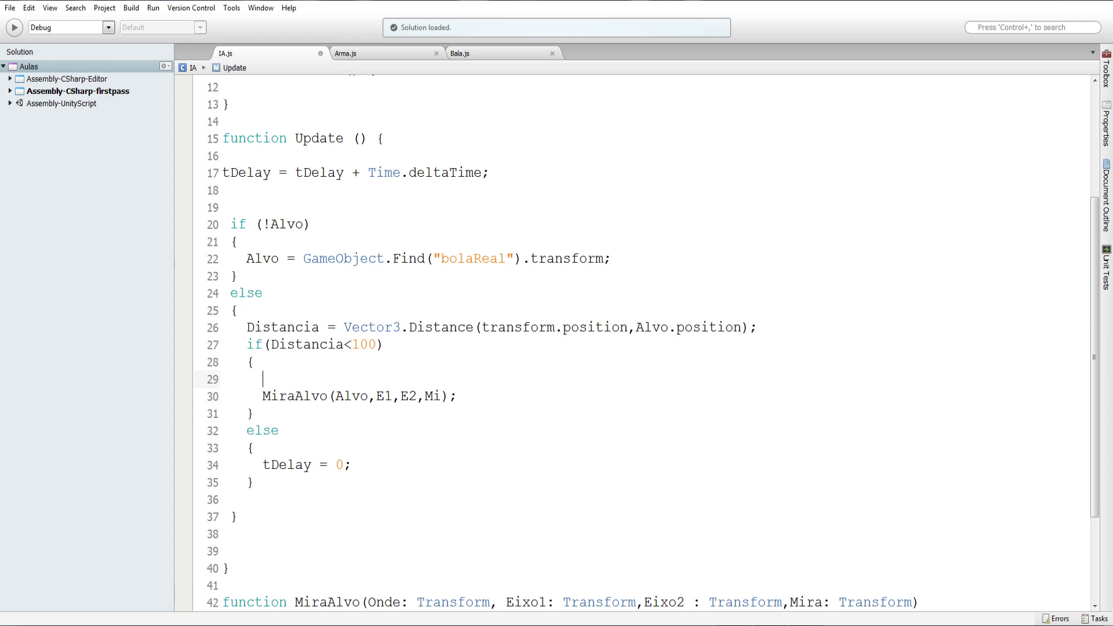
text(itDelay)
text(i)
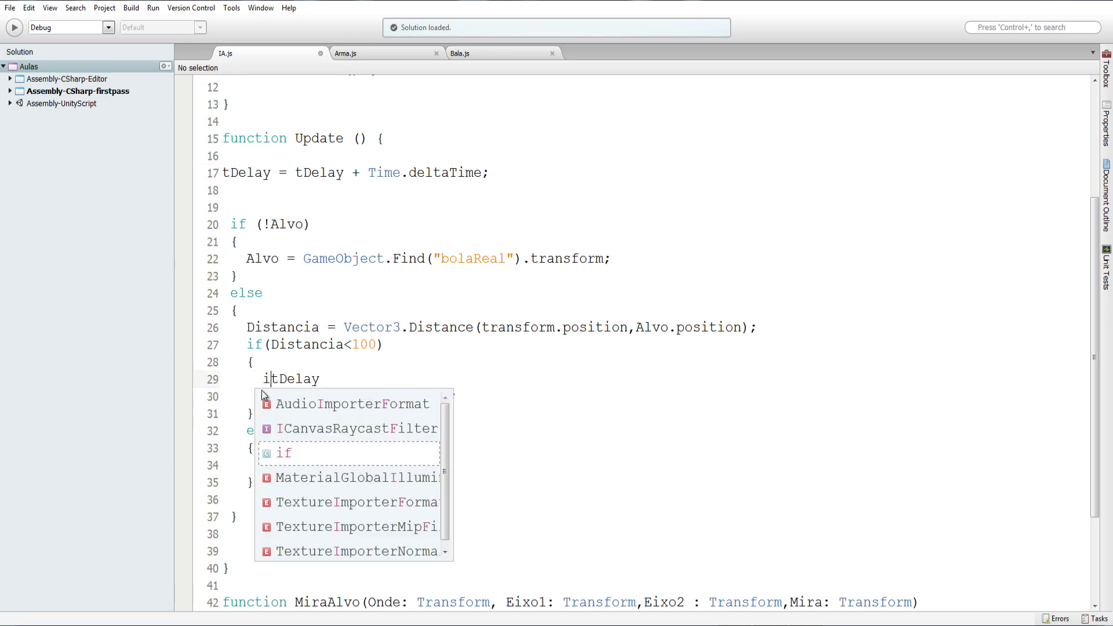
text(f()
key(End)
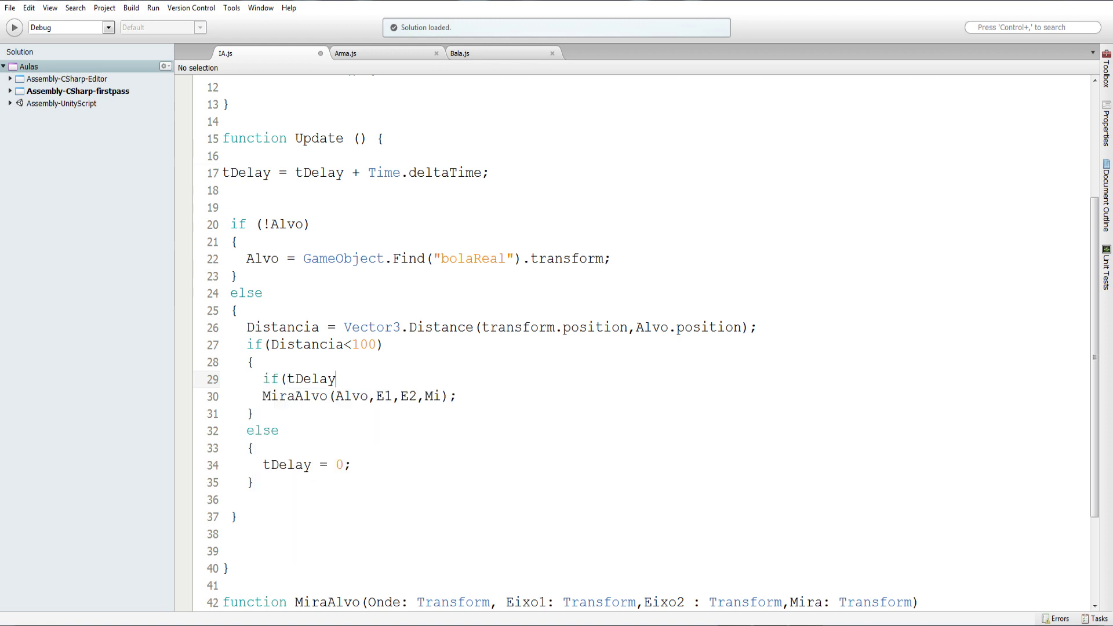
text(>1)
text())
key(ctrl+s)
Step: Play the scene in Unity to test turret aiming, then stop it
key(alt+Tab)
click(536, 23)
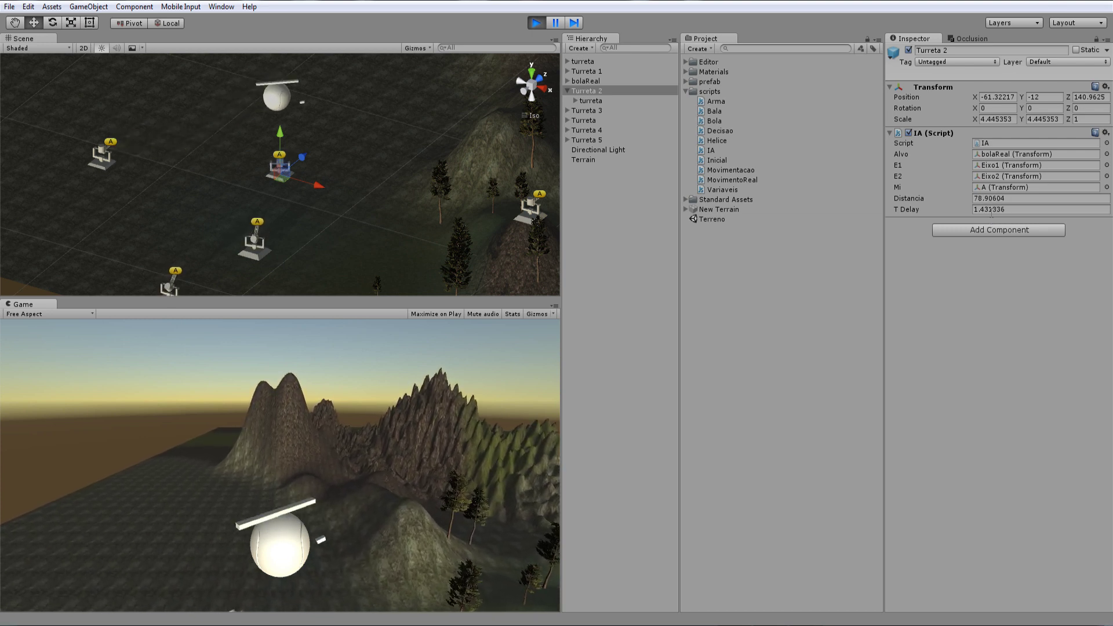
click(537, 23)
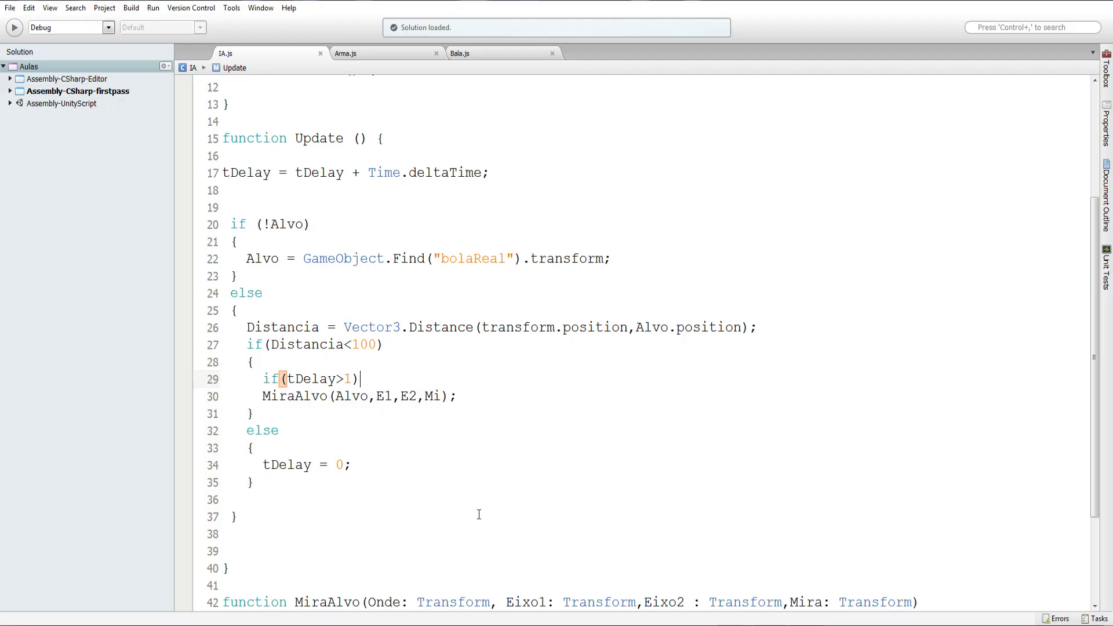
Step: Append a 'delay: float' parameter to the MiraAlvo signature
scroll(479, 514, down, 3)
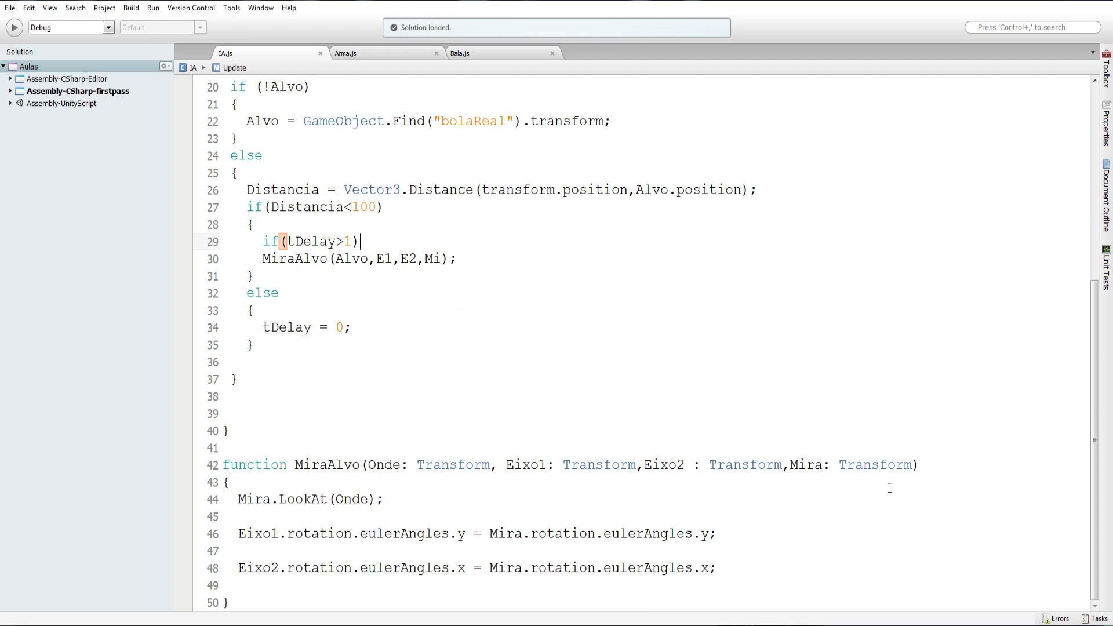
click(916, 466)
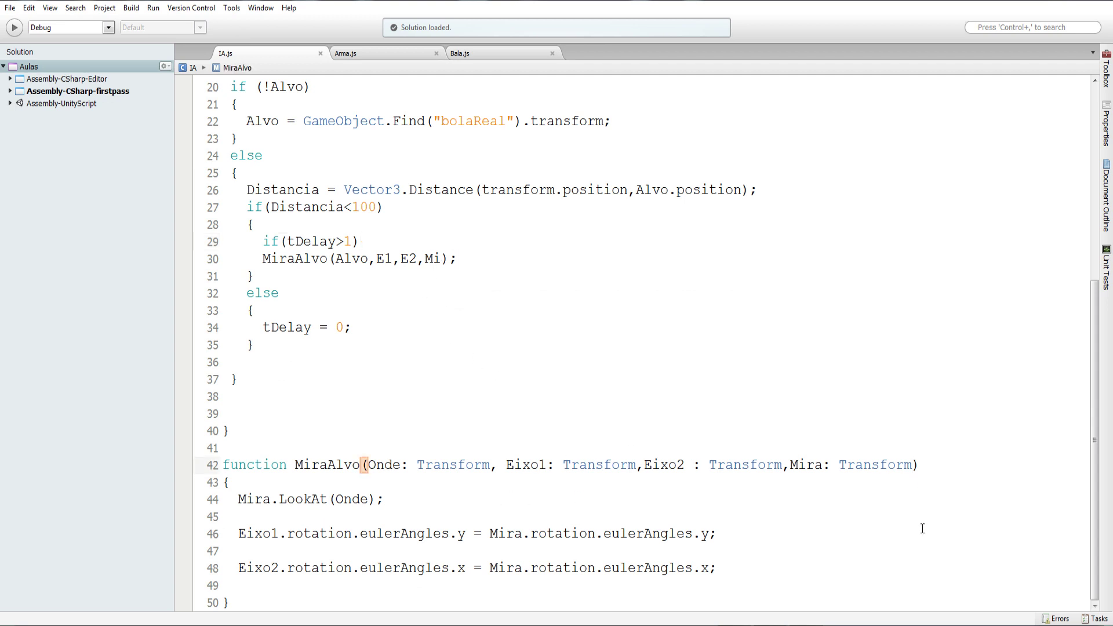
text(,Mir)
text(a)
key(BackSpace)
text(delat)
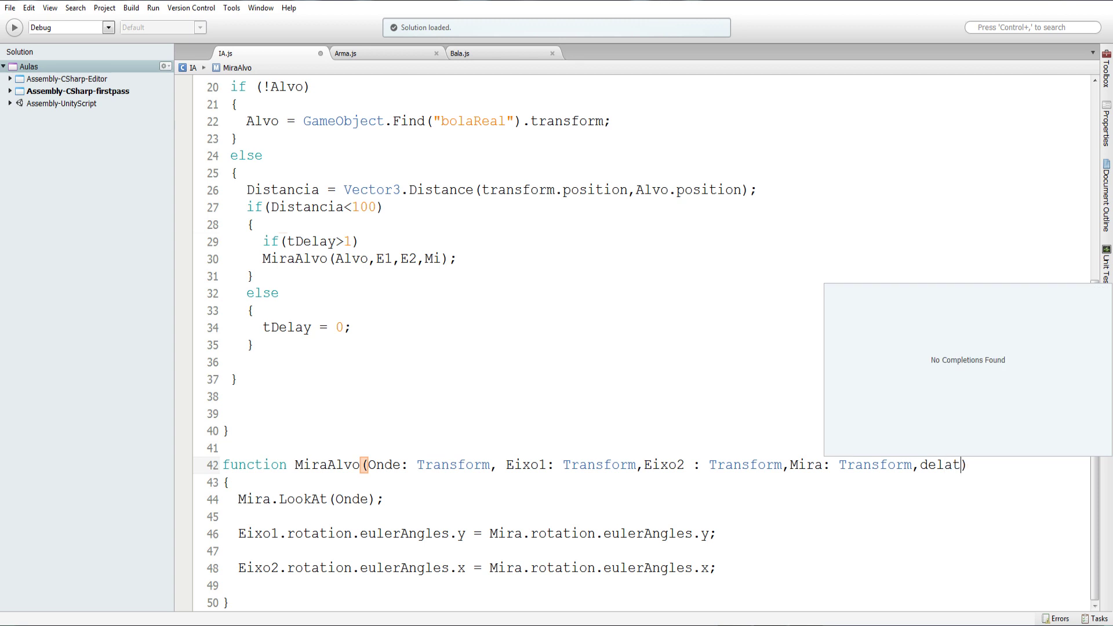
key(BackSpace)
text(y: )
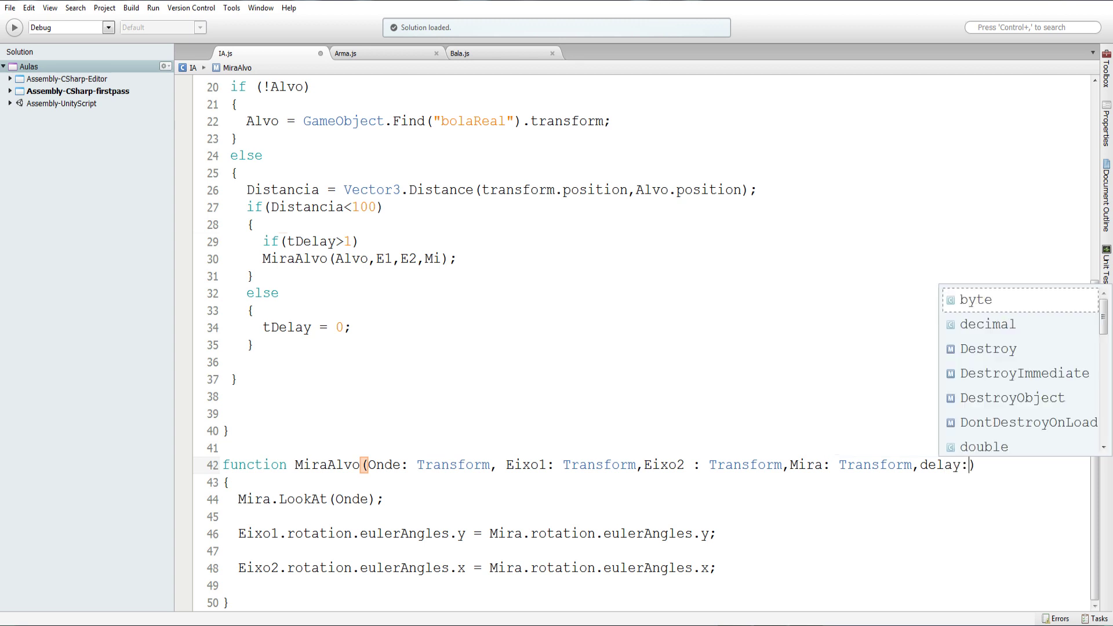
text(float)
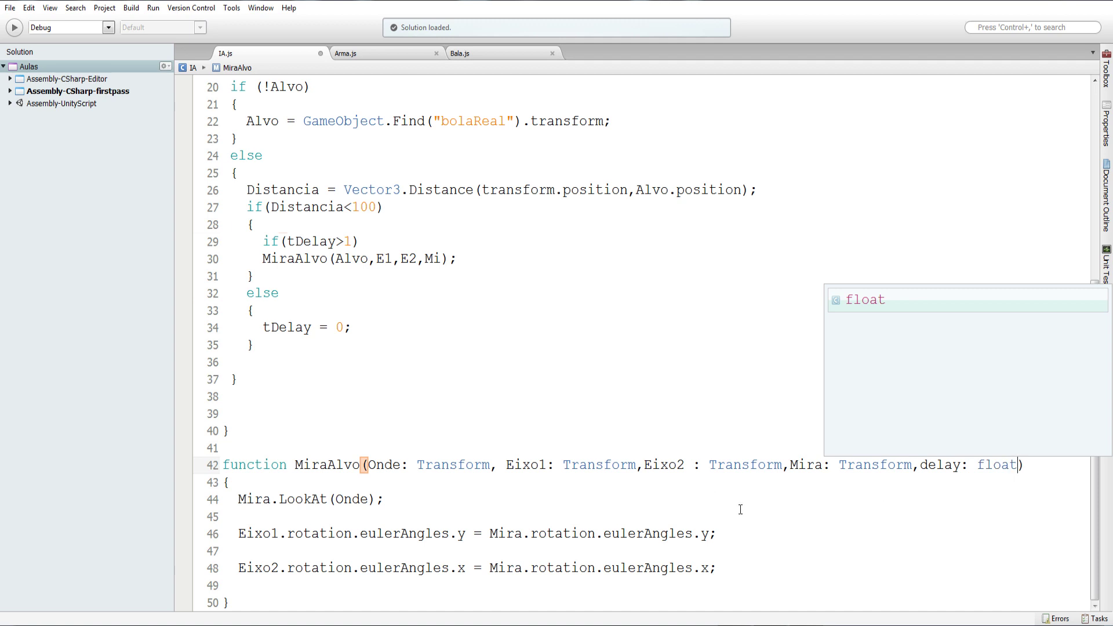
key(Escape)
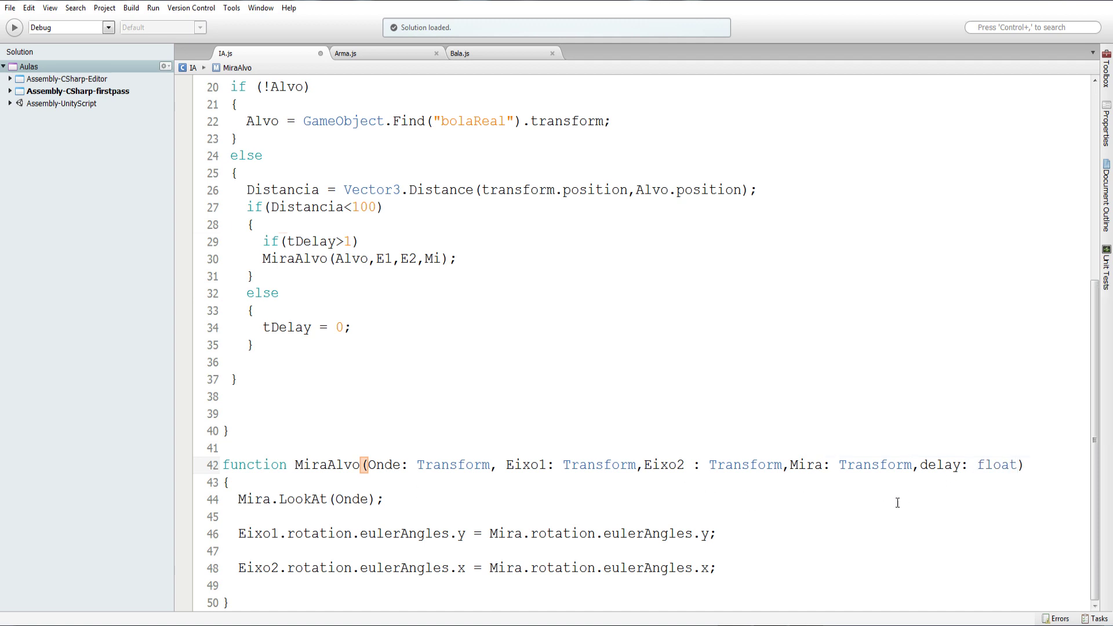
Step: Add blank lines after the MiraAlvo function's closing brace
click(301, 599)
key(Return)
key(Return)
key(Return)
key(Return)
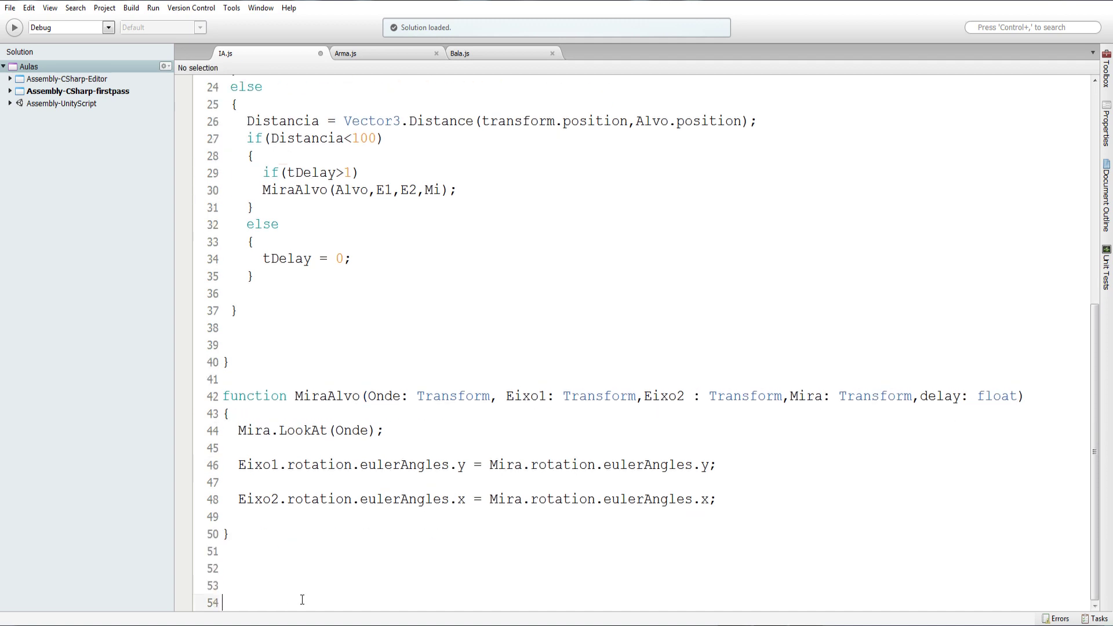
key(Return)
key(Return)
key(Return)
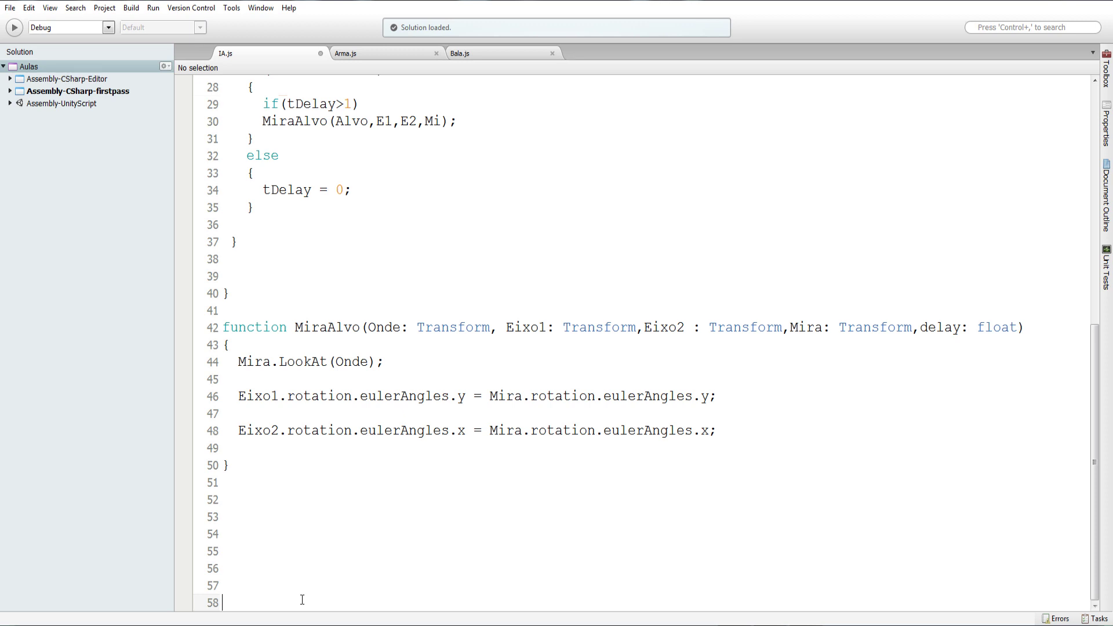
Step: Insert Mathf.Lerp before Mira on line 46
click(489, 430)
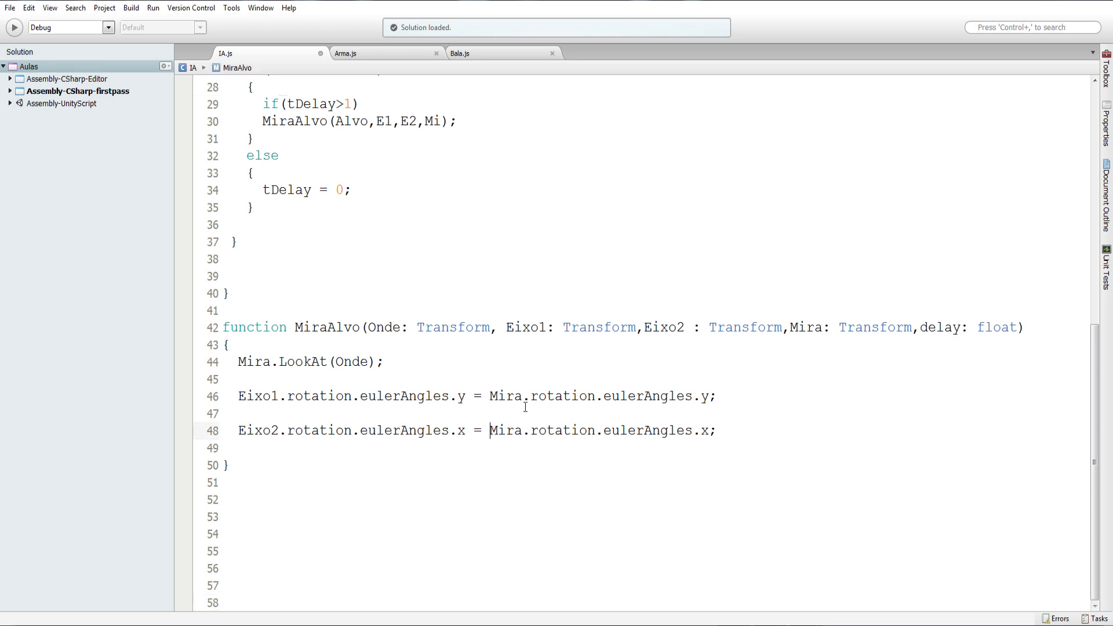
click(490, 396)
text(M)
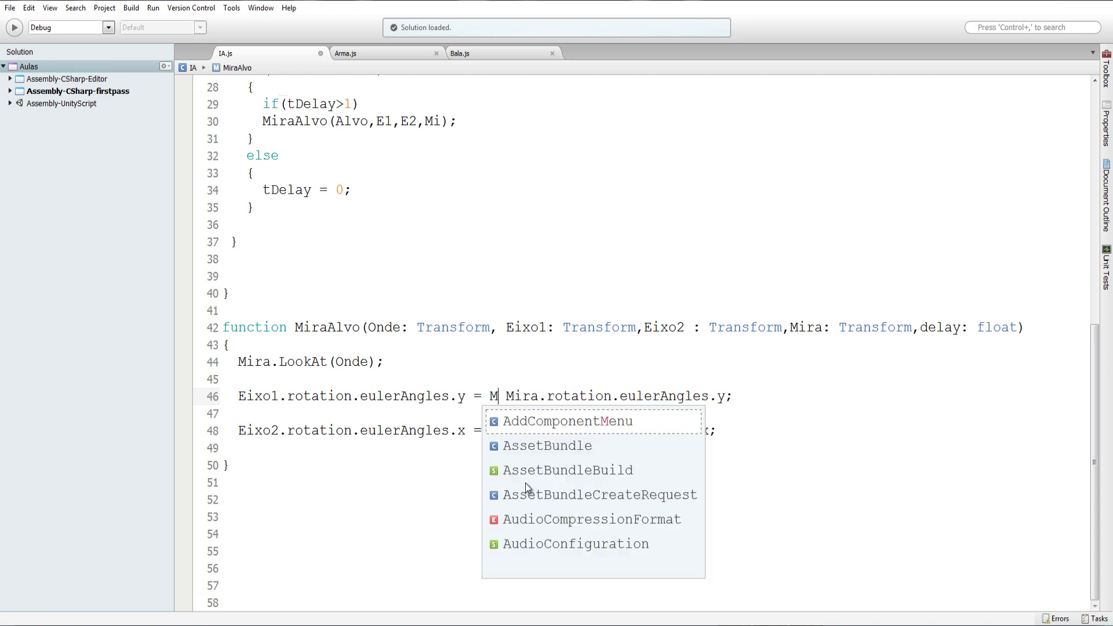
text(at)
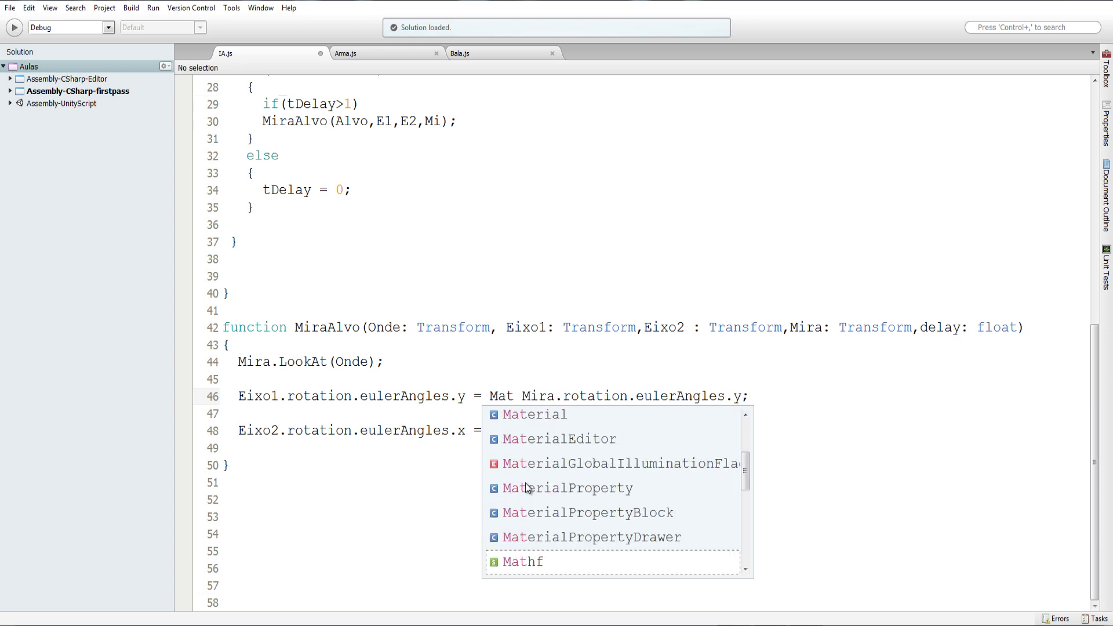
text(hf.)
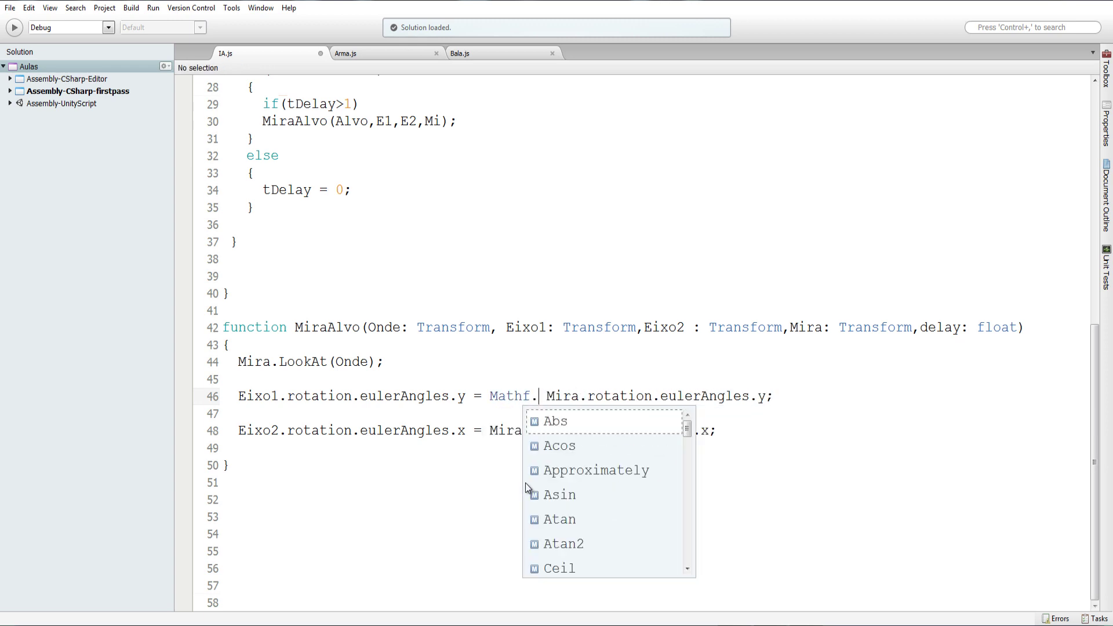
text(le)
key(Down)
key(Up)
key(Return)
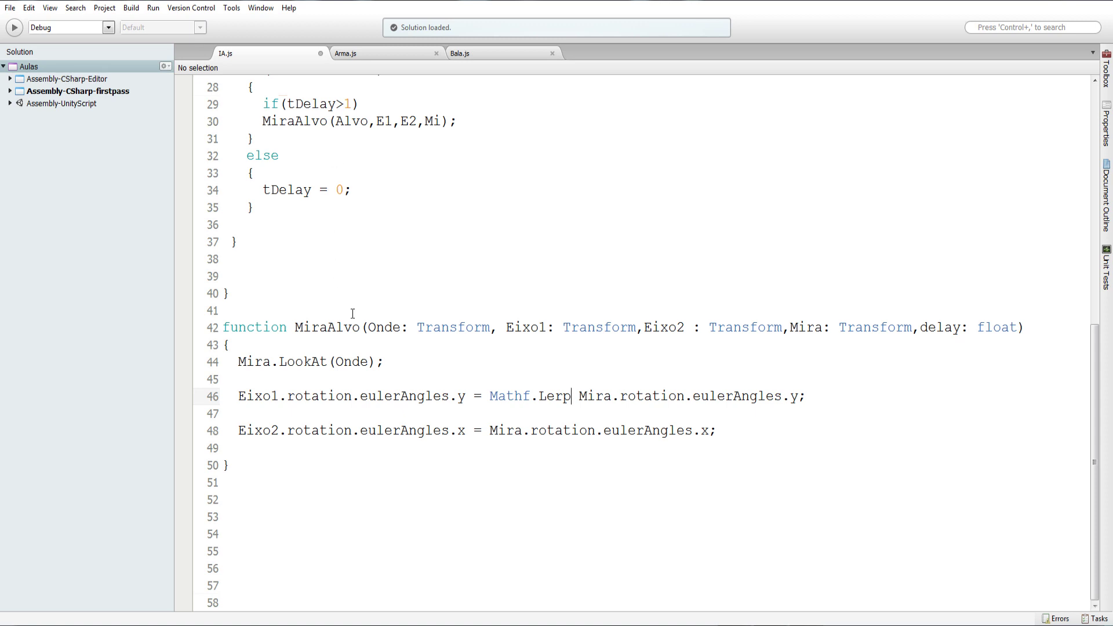
Step: Pass Eixo1.rotation.eulerAngles.y as Lerp's start value, followed by Mira's y angle
click(466, 399)
drag(466, 398, 239, 398)
key(ctrl+c)
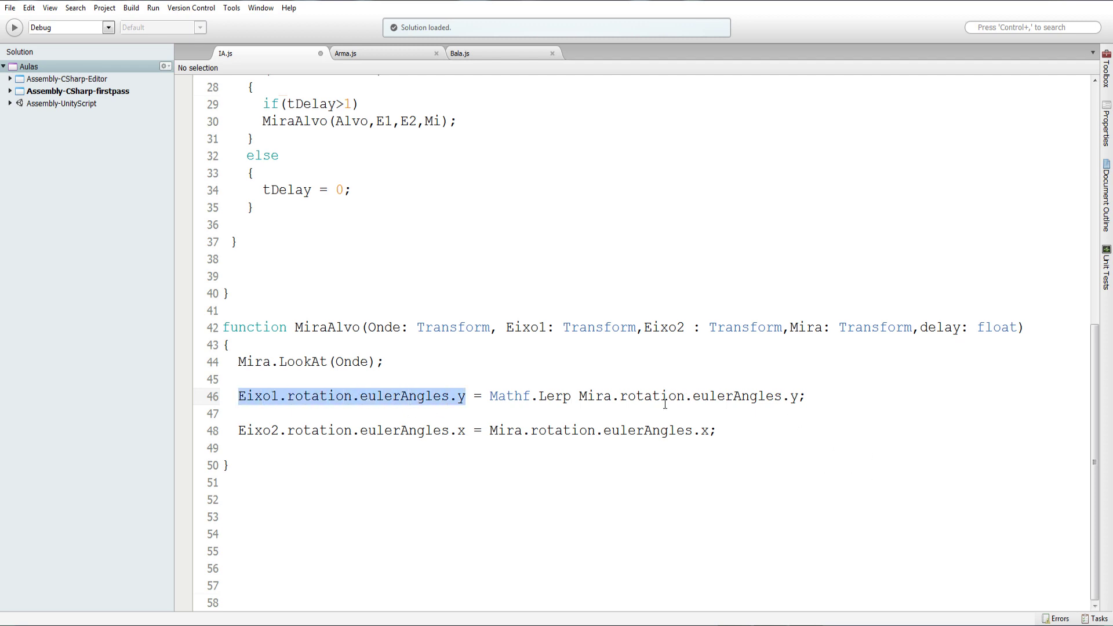
click(574, 395)
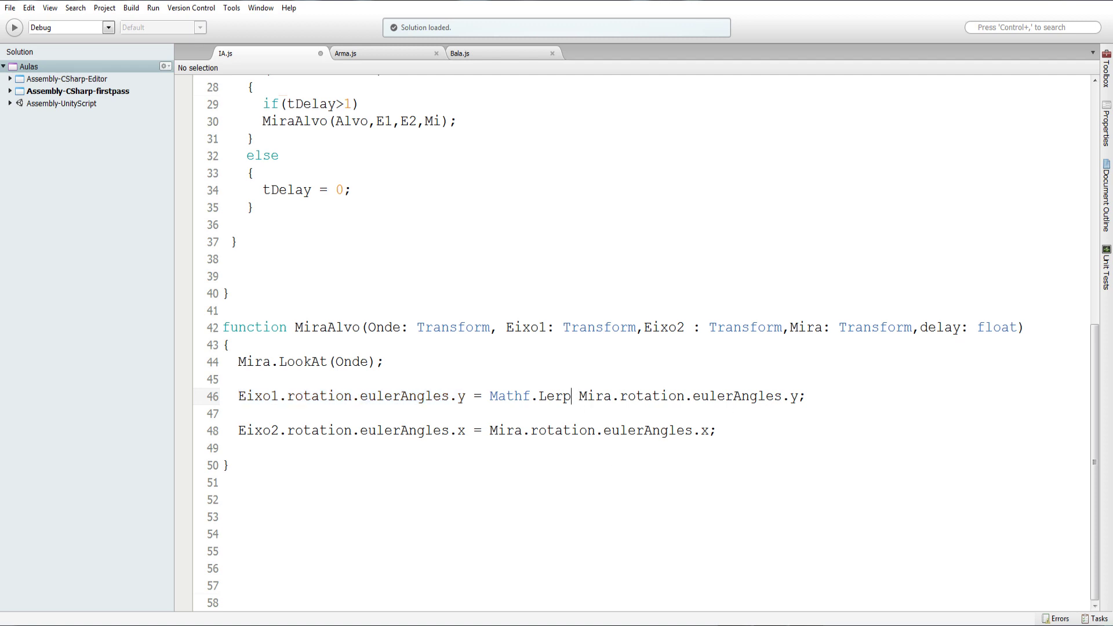
text(()
key(ctrl+v)
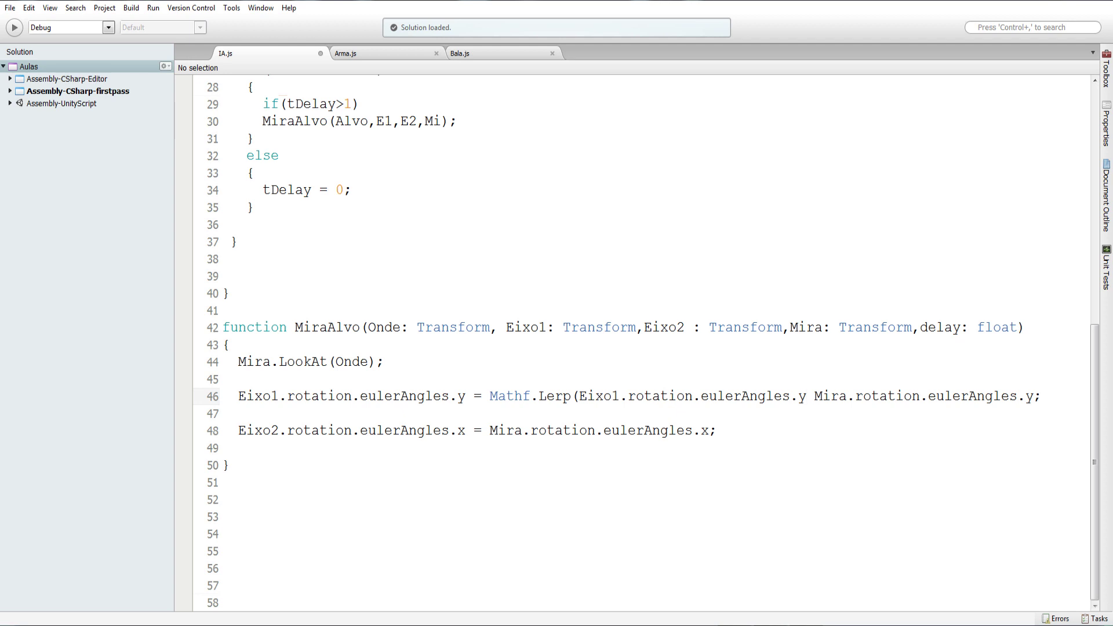
text(,)
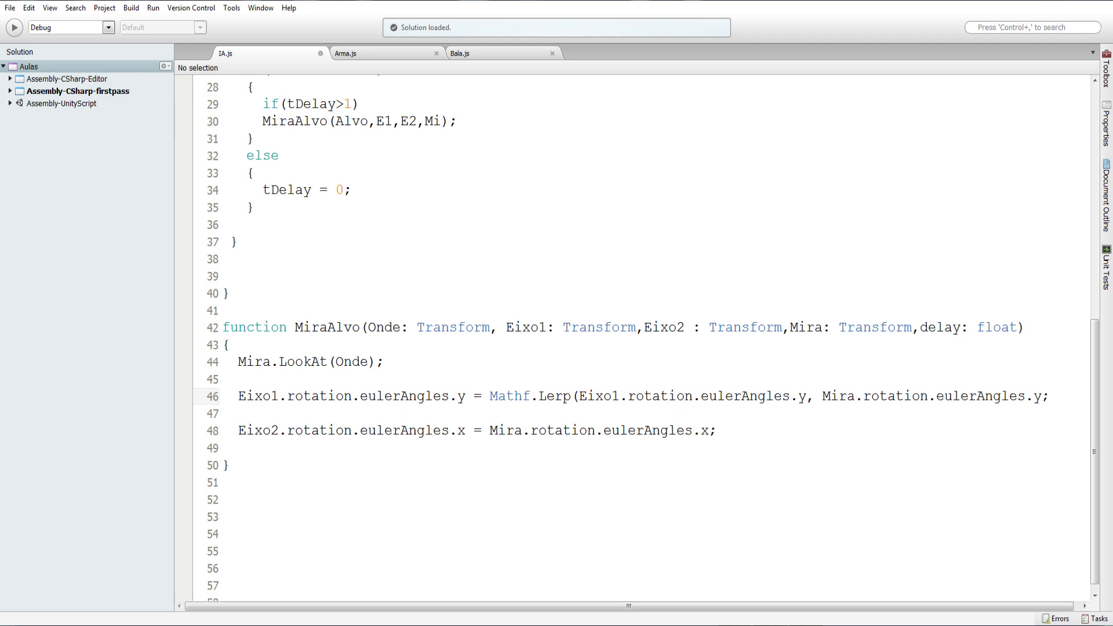
key(BackSpace)
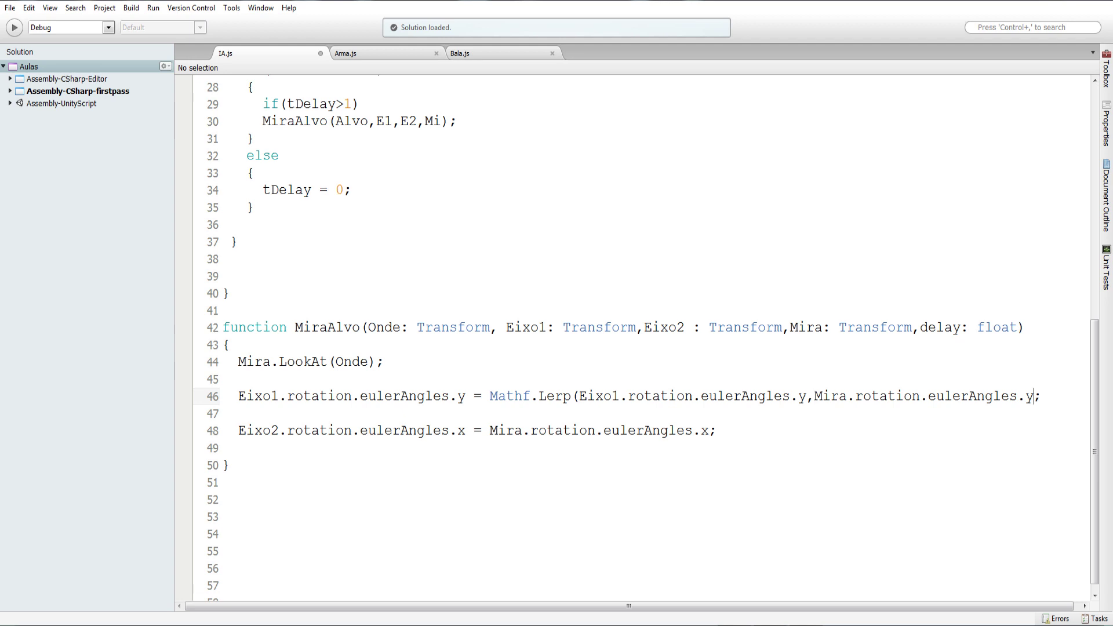
text(,)
Step: Use the delay parameter as the Lerp fraction and close the call
double_click(948, 330)
key(ctrl+c)
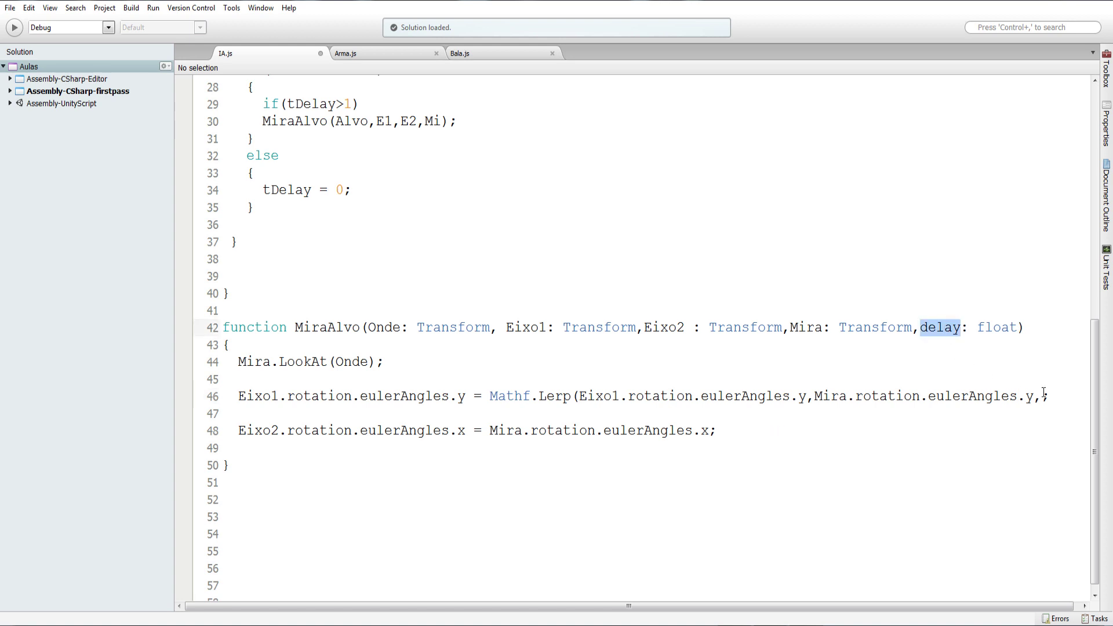
click(1043, 396)
key(ctrl+v)
text())
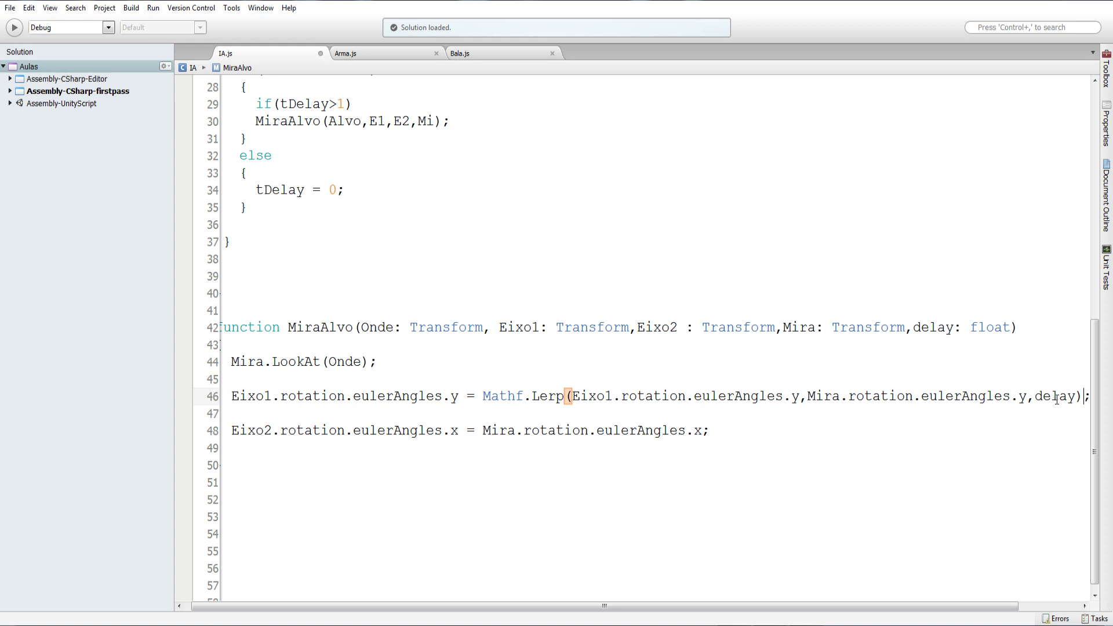
Step: Review the Lerp's three arguments, then scroll up toward Update
click(759, 398)
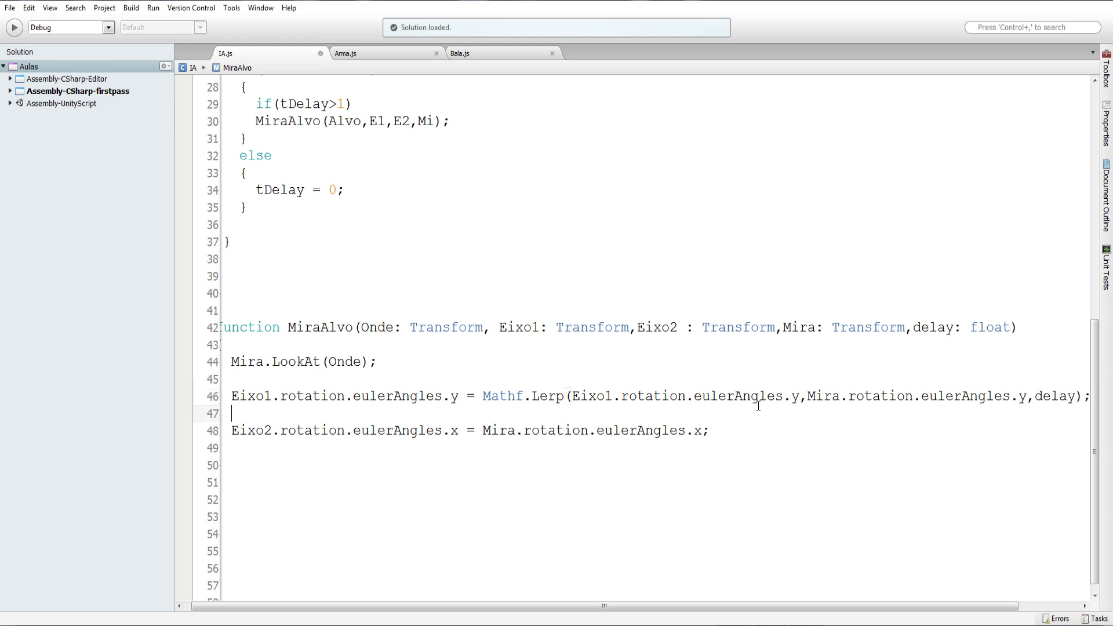
double_click(760, 399)
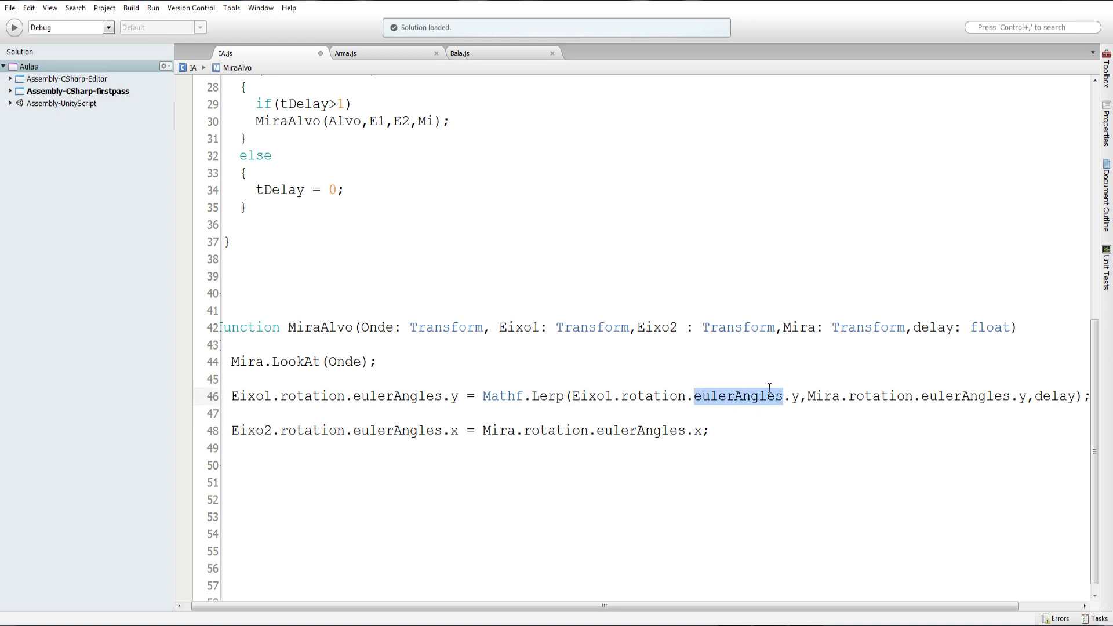
double_click(925, 400)
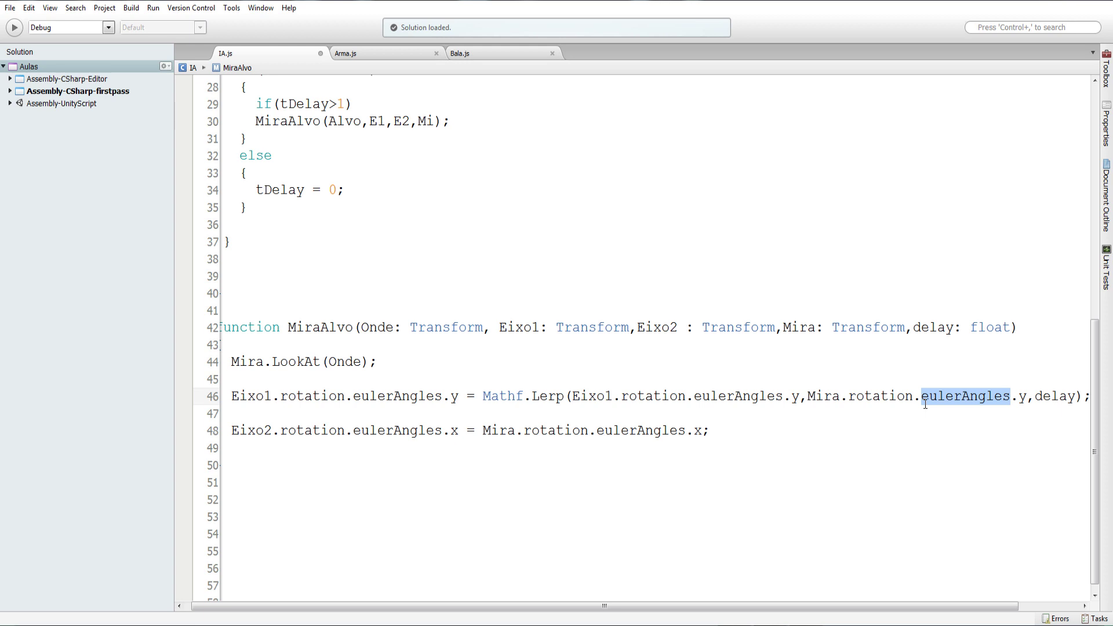
double_click(1065, 398)
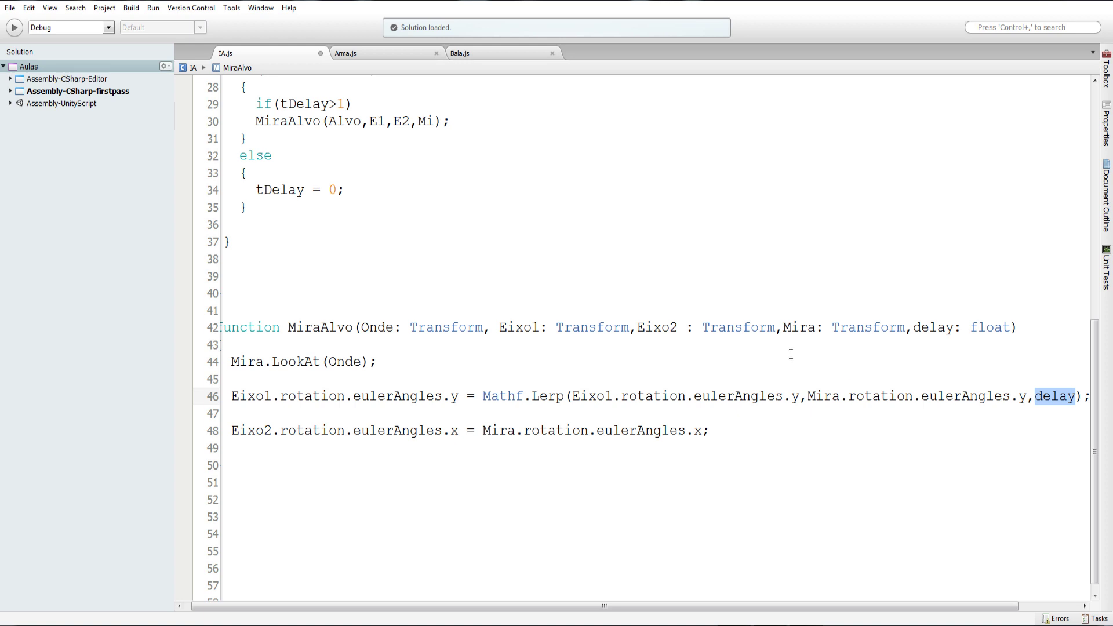
scroll(429, 402, up, 2)
scroll(417, 382, up, 2)
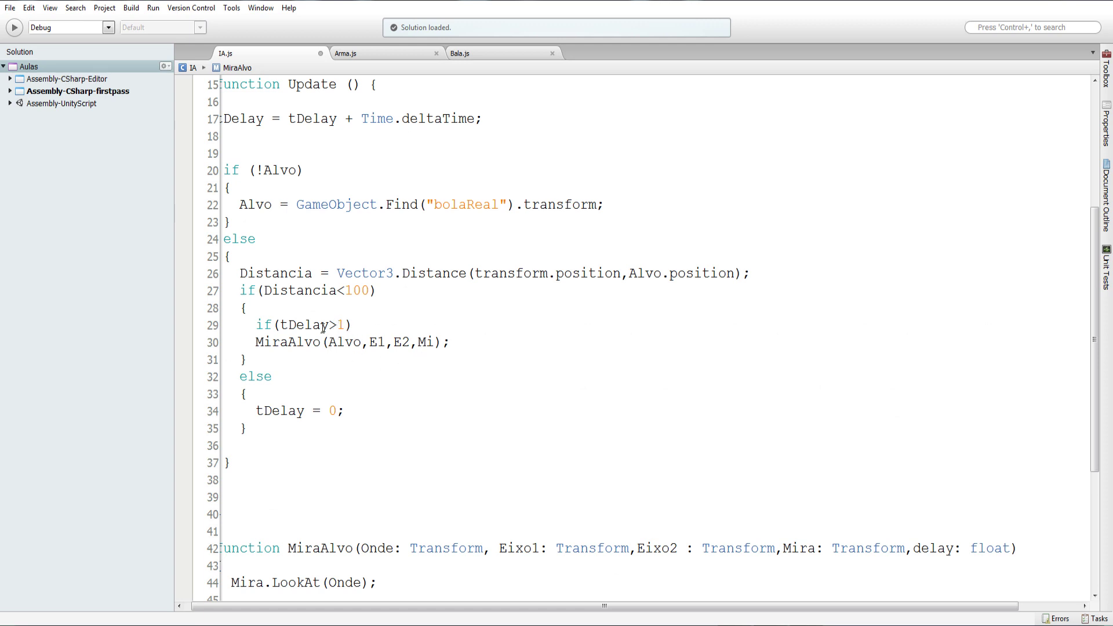
Step: Pass 1 as the delay argument in the MiraAlvo call under tDelay>1
click(437, 342)
scroll(1022, 466, down, 4)
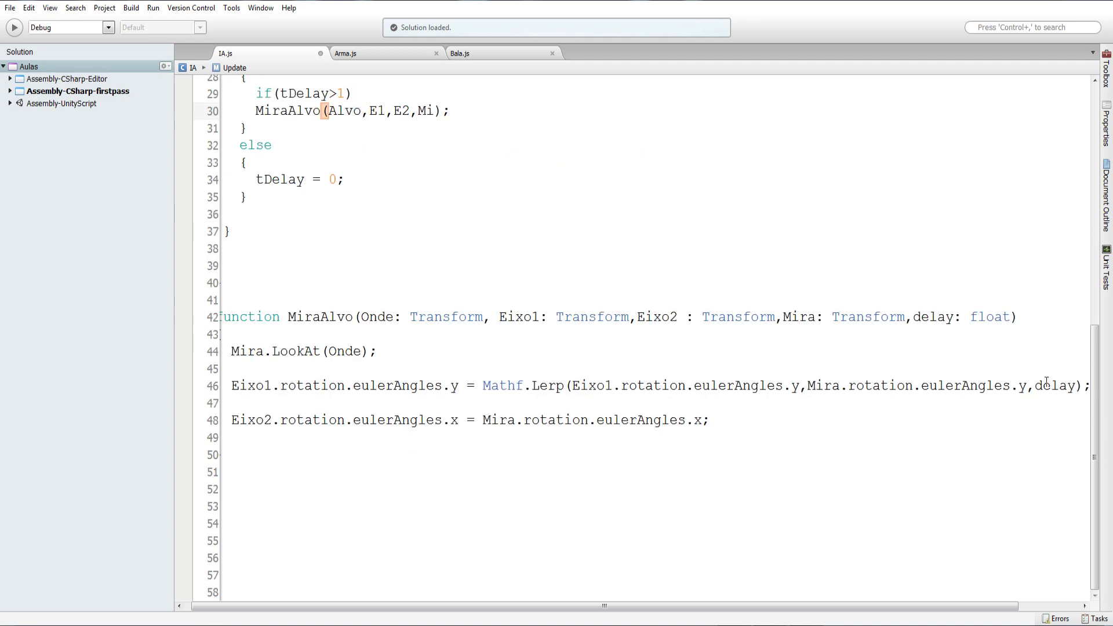
scroll(417, 392, up, 3)
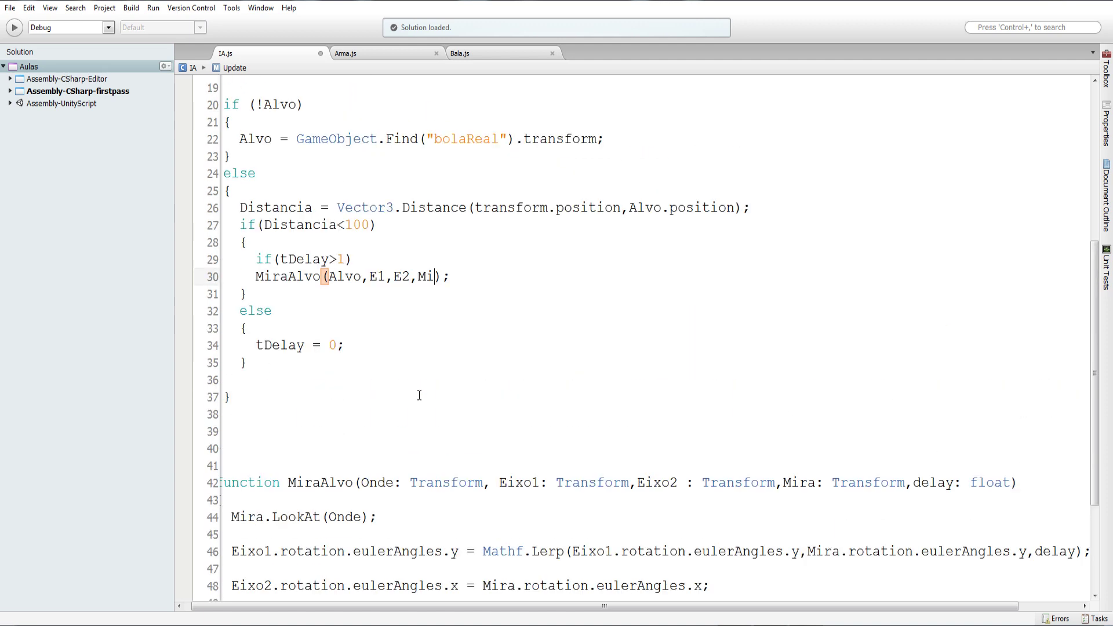
text(,1)
scroll(419, 396, up, 1)
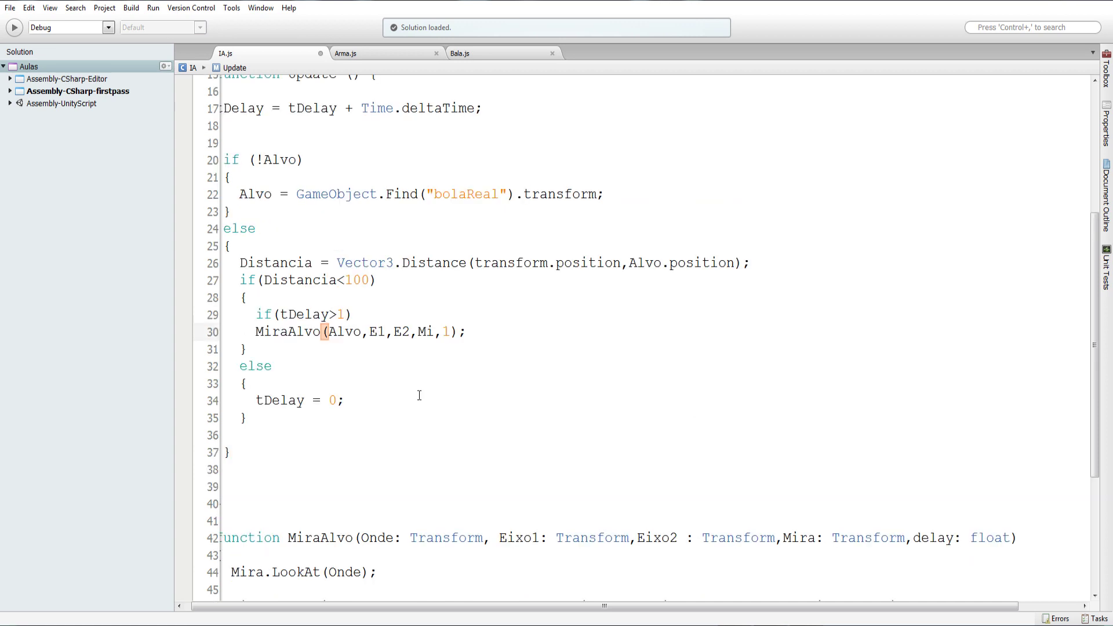
Step: Add an else branch holding a copy of the MiraAlvo call
click(478, 335)
key(Return)
text(else)
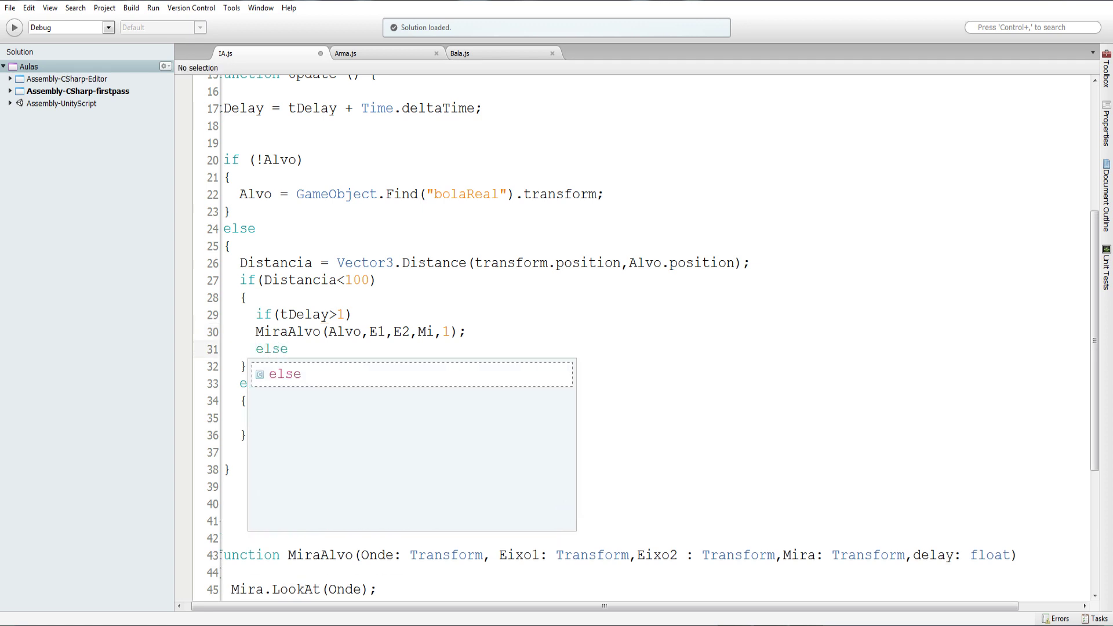
key(Escape)
key(Return)
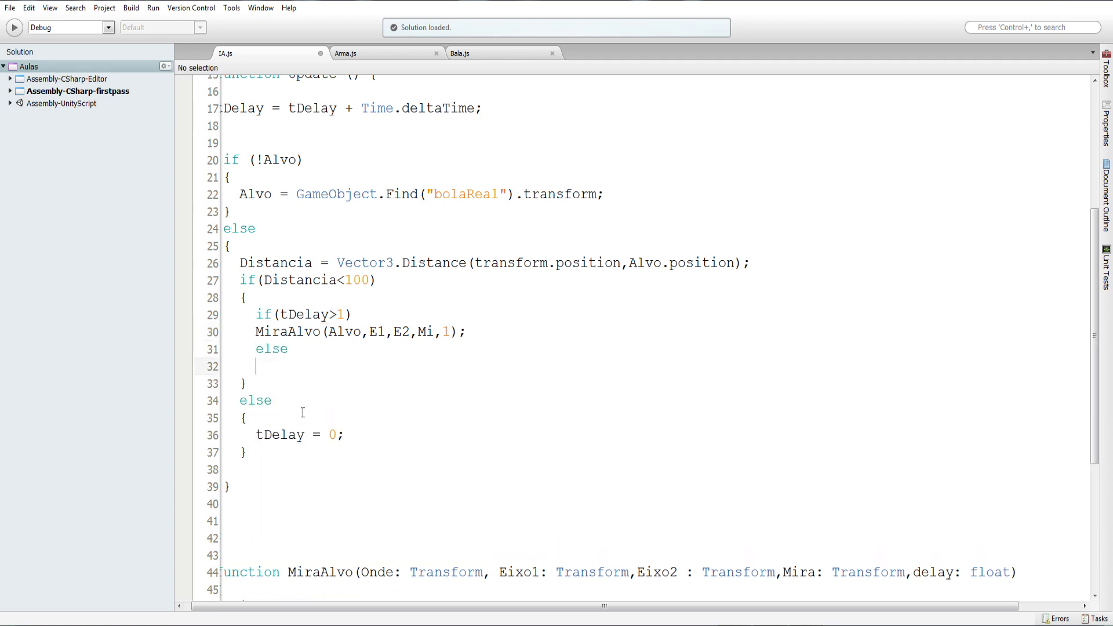
drag(354, 315, 266, 321)
click(399, 345)
drag(476, 331, 255, 332)
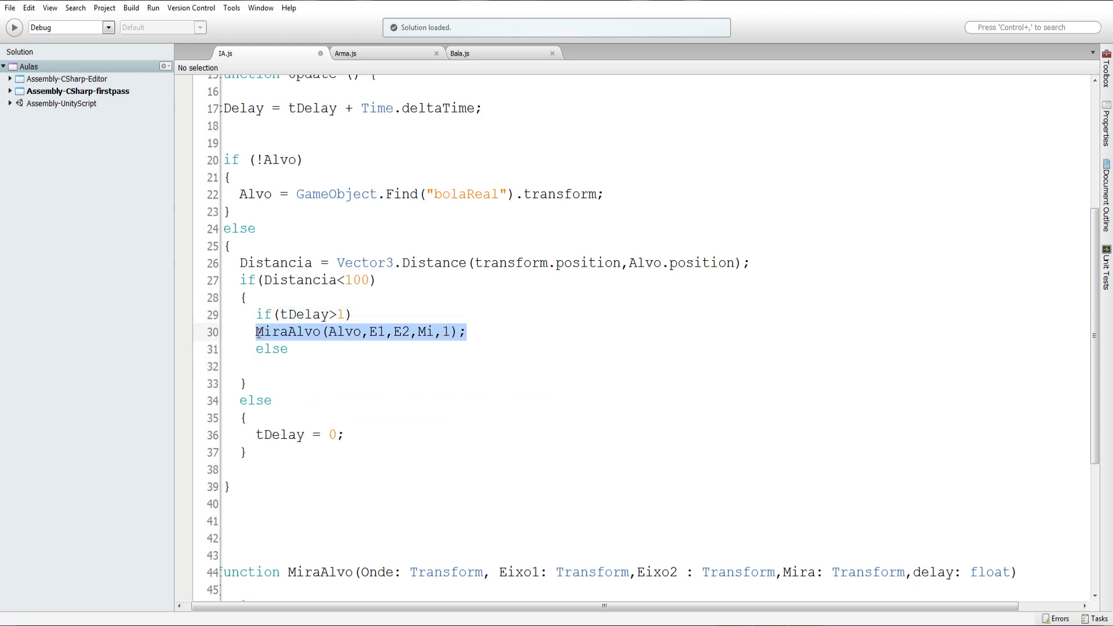
key(ctrl+c)
click(259, 362)
key(ctrl+v)
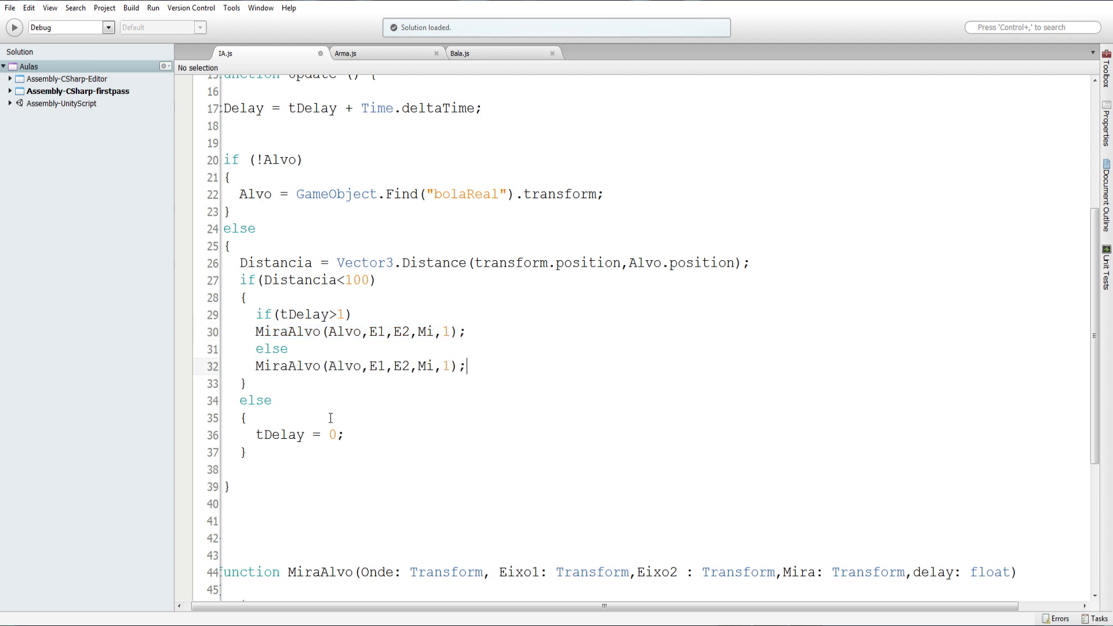
Step: Replace the 1 in the else branch's MiraAlvo call with Time.deltaTime
scroll(455, 398, down, 2)
double_click(303, 205)
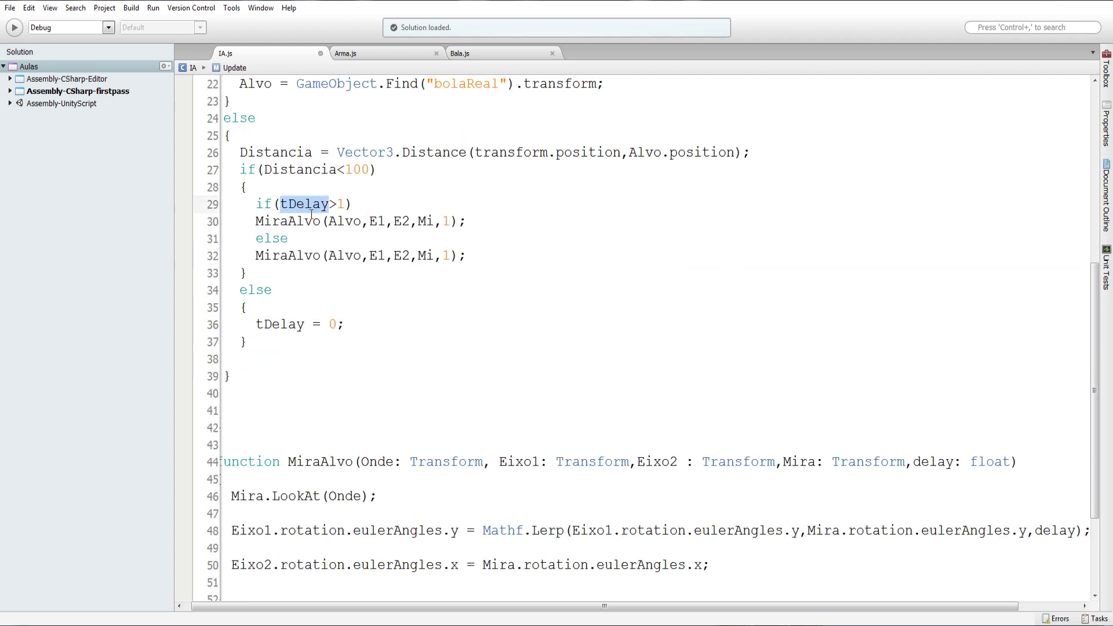
scroll(463, 243, up, 4)
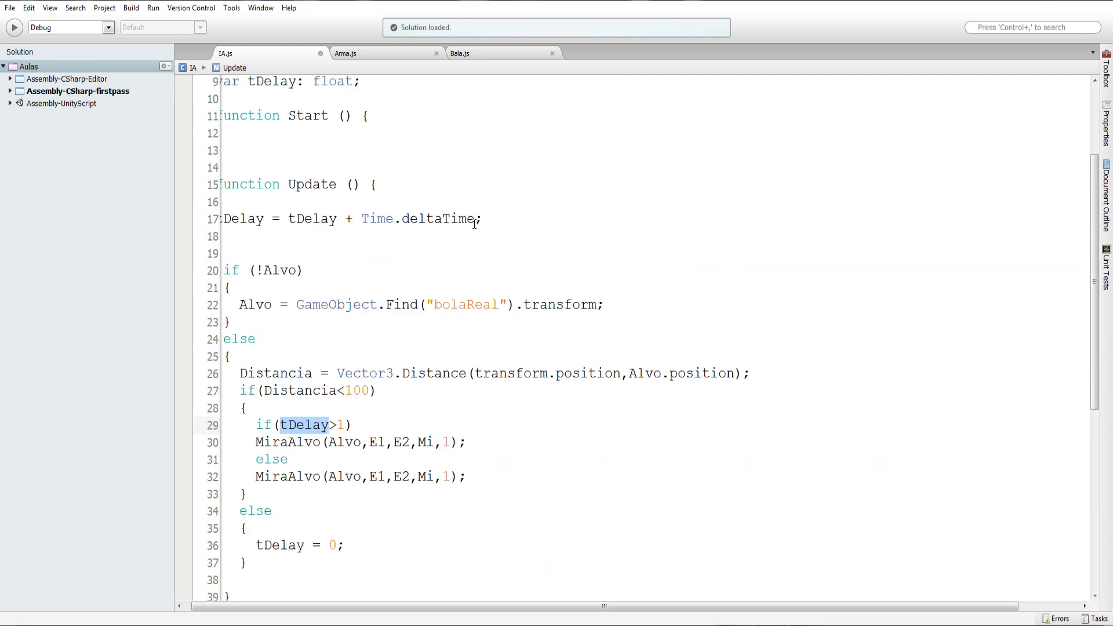
drag(477, 218, 360, 218)
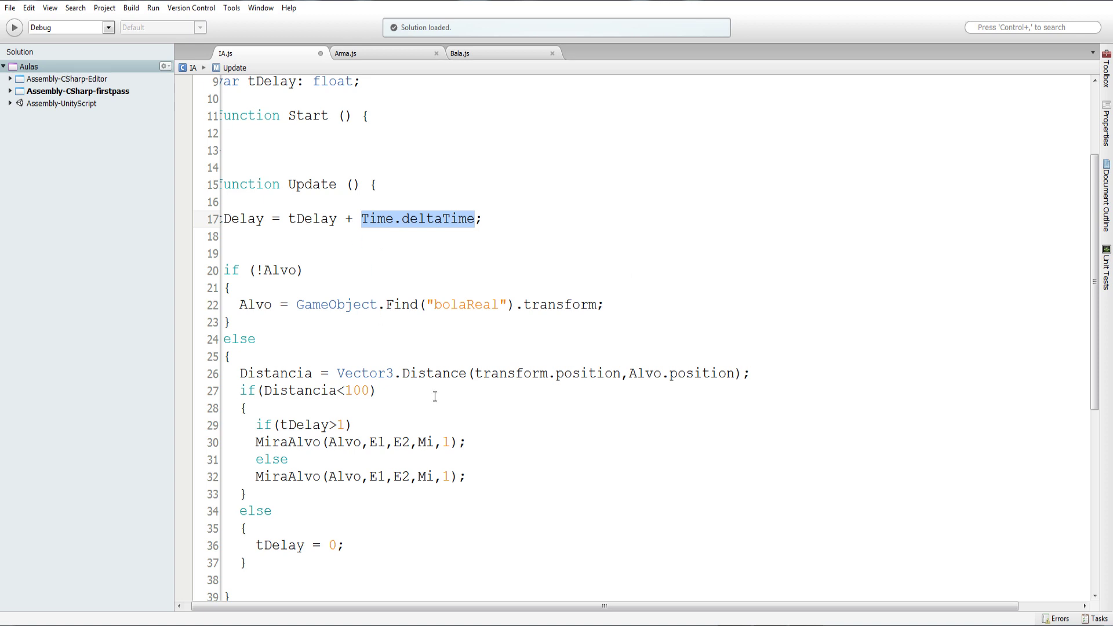
key(ctrl+c)
scroll(435, 396, down, 2)
double_click(445, 366)
key(ctrl+v)
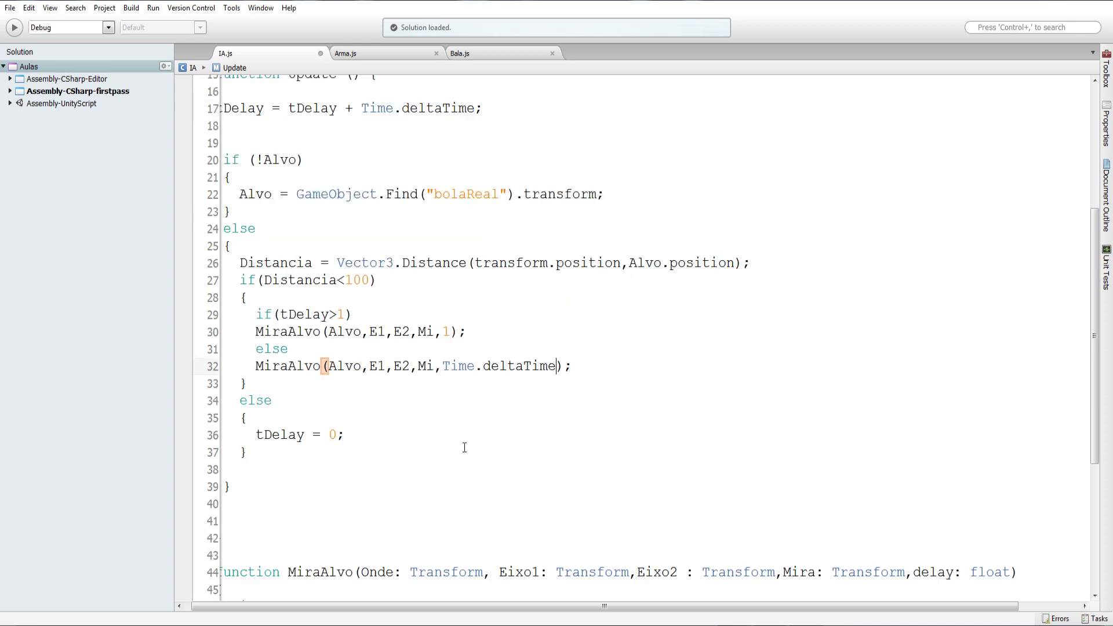
Step: Review the y-angle Lerp lines in MiraAlvo, save IA.js and return to Unity
scroll(467, 448, down, 2)
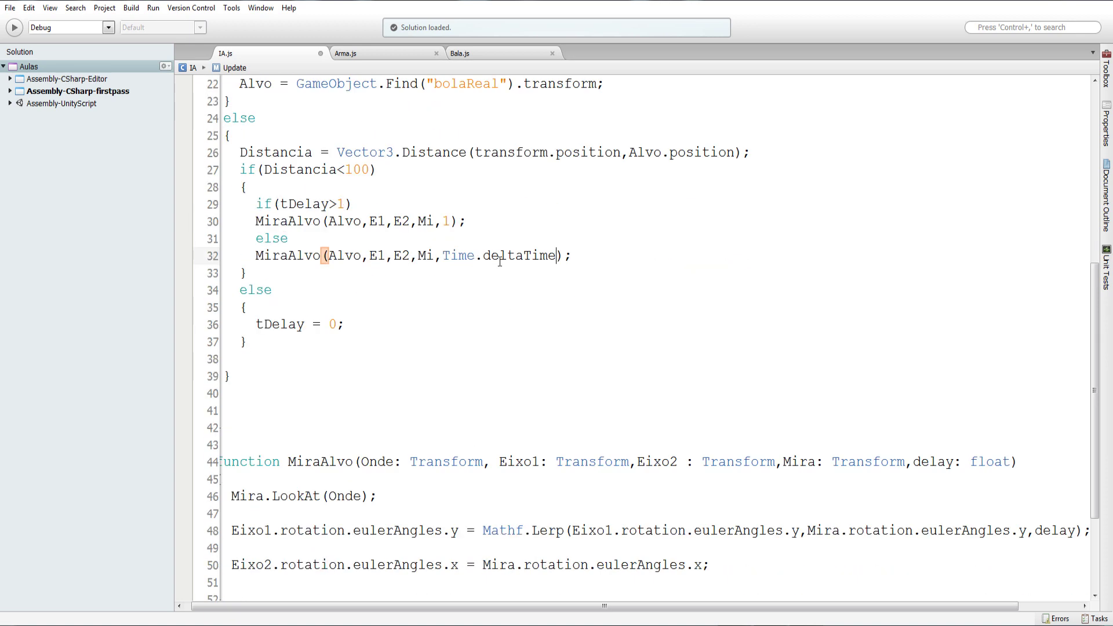
scroll(503, 255, down, 2)
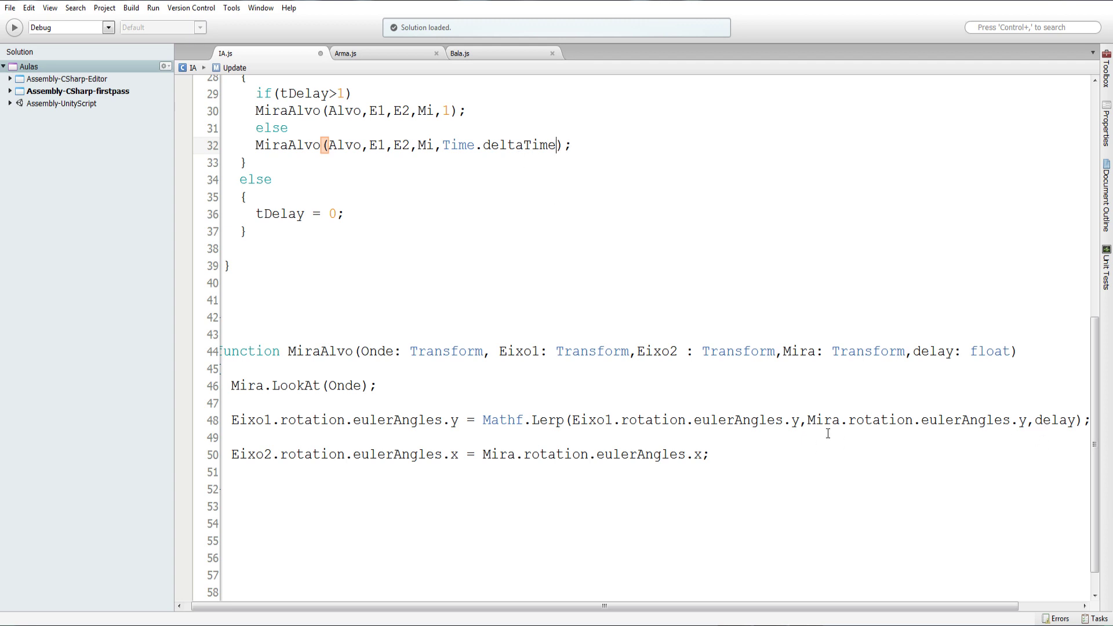
drag(799, 420, 572, 418)
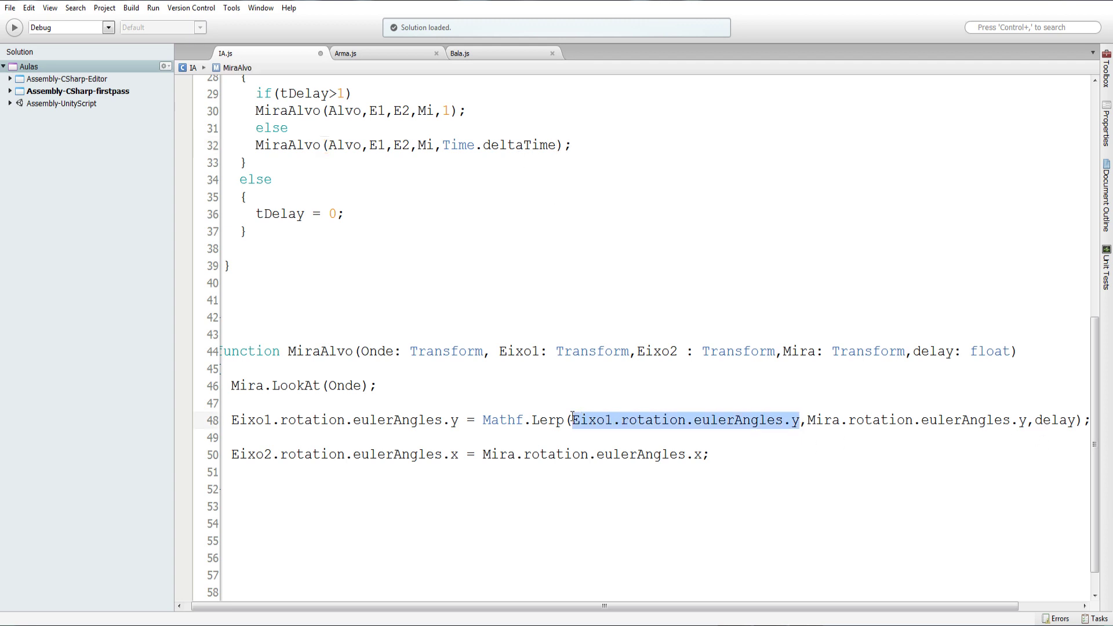
drag(1026, 420, 592, 428)
drag(1028, 421, 806, 422)
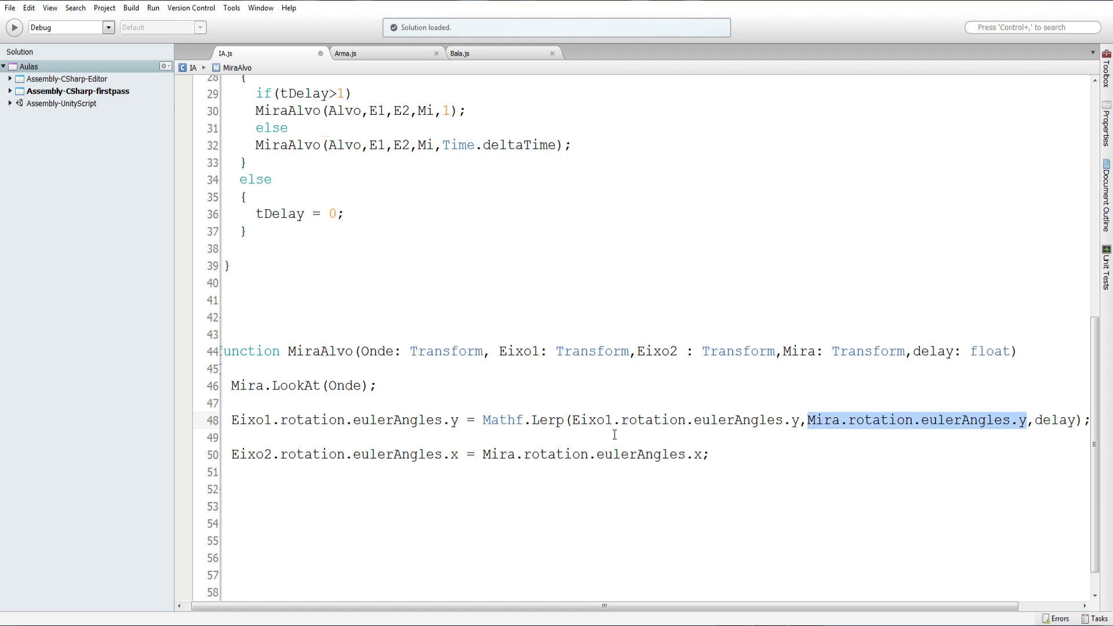
key(ctrl+s)
key(alt+Tab)
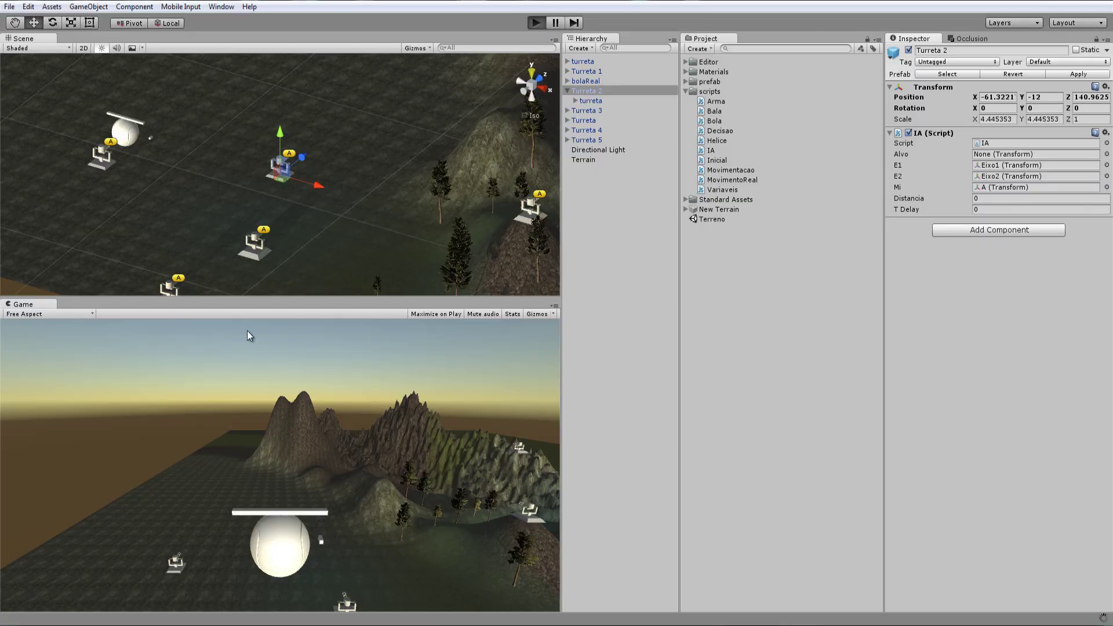
Step: Play-test the turret aiming in Unity, then stop and go back to IA.js
key(ctrl+p)
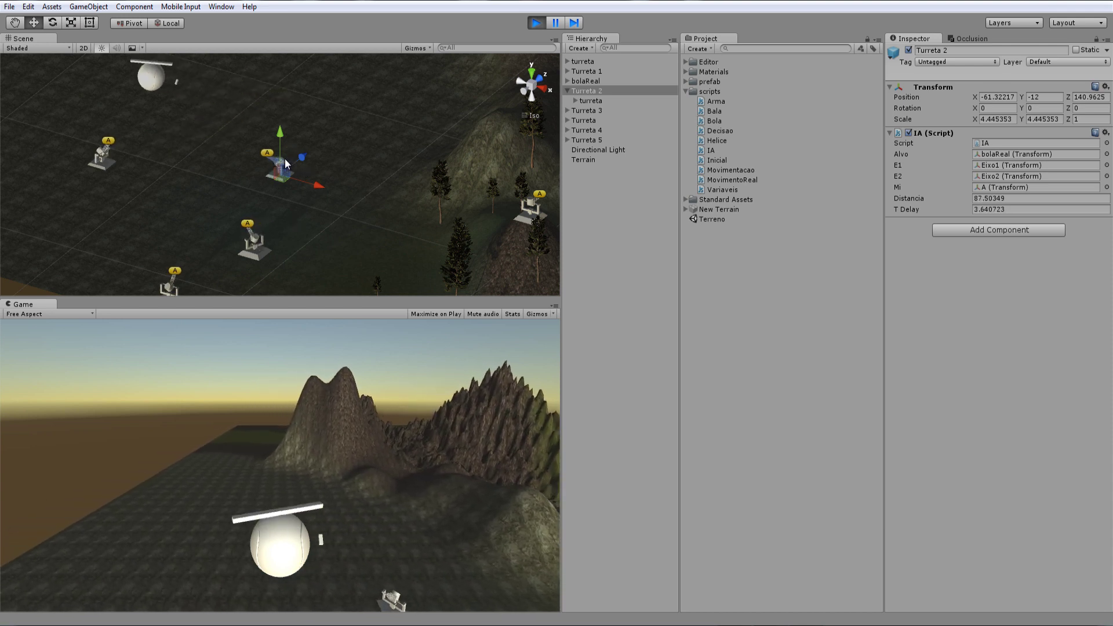
click(535, 26)
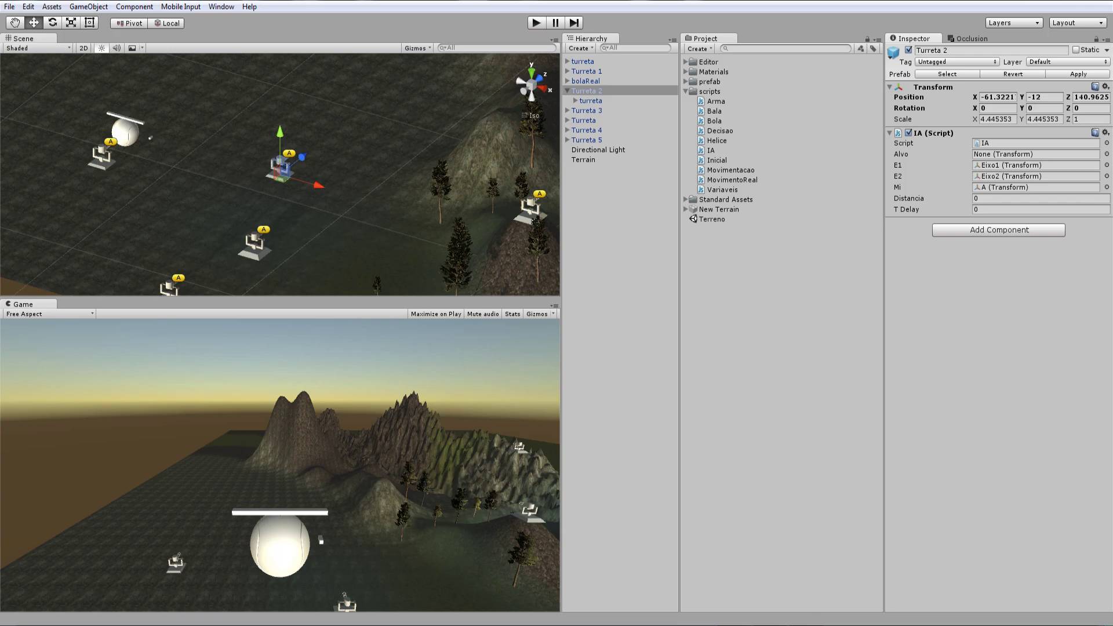
key(alt+Tab)
scroll(553, 229, up, 2)
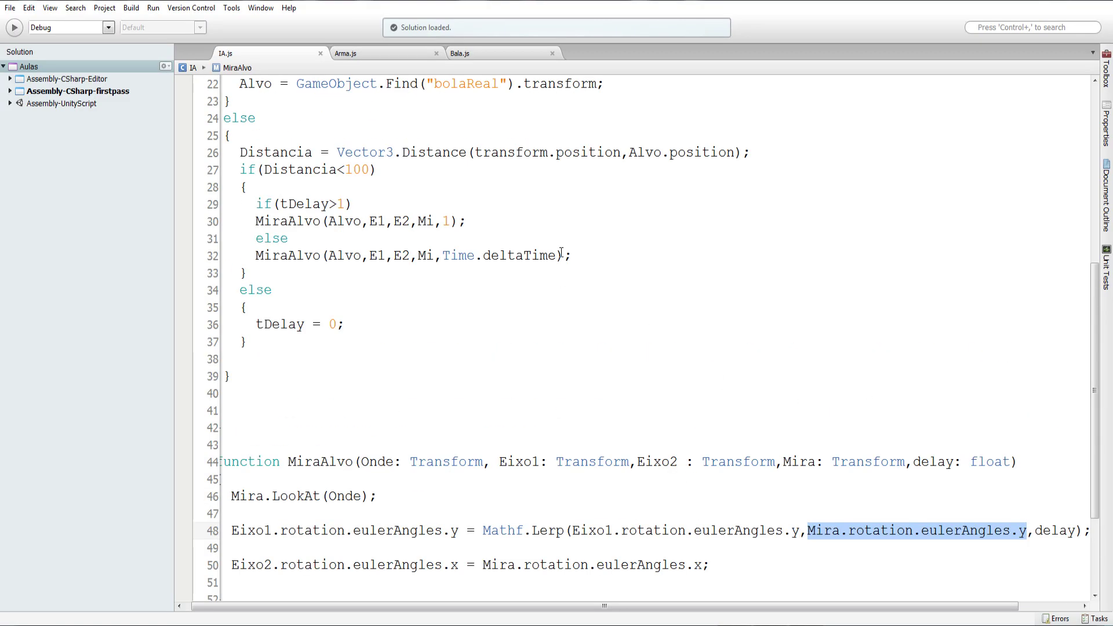
Step: Change the else-branch delay on line 32 to Time.deltaTime*2
click(561, 253)
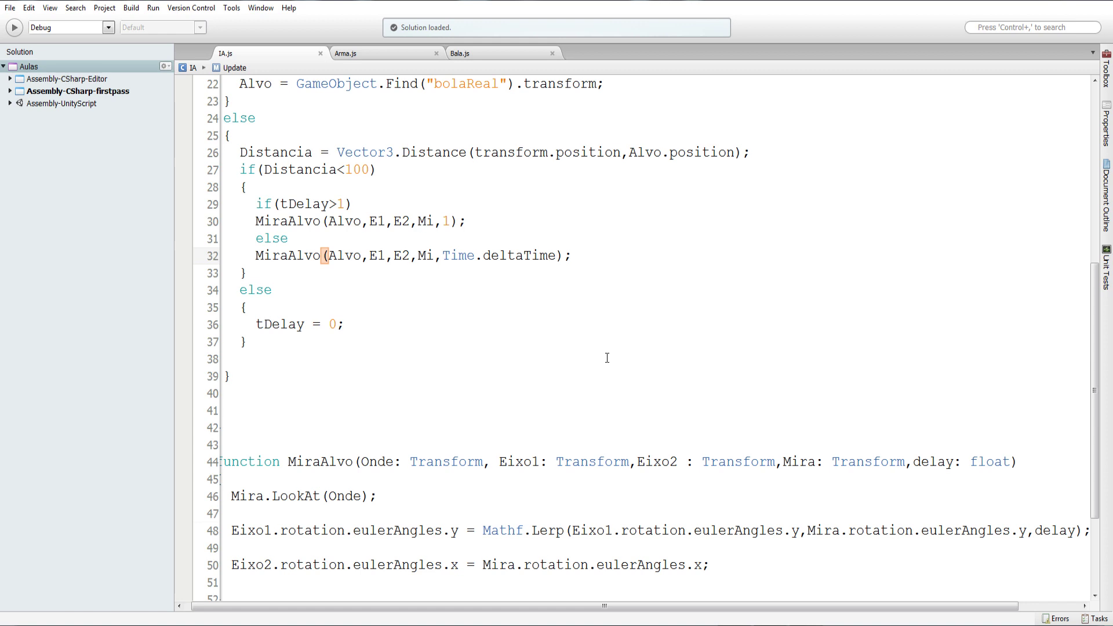
text(*)
text(2)
Step: Play-test the Time.deltaTime*2 turning speed in Unity
key(alt+Tab)
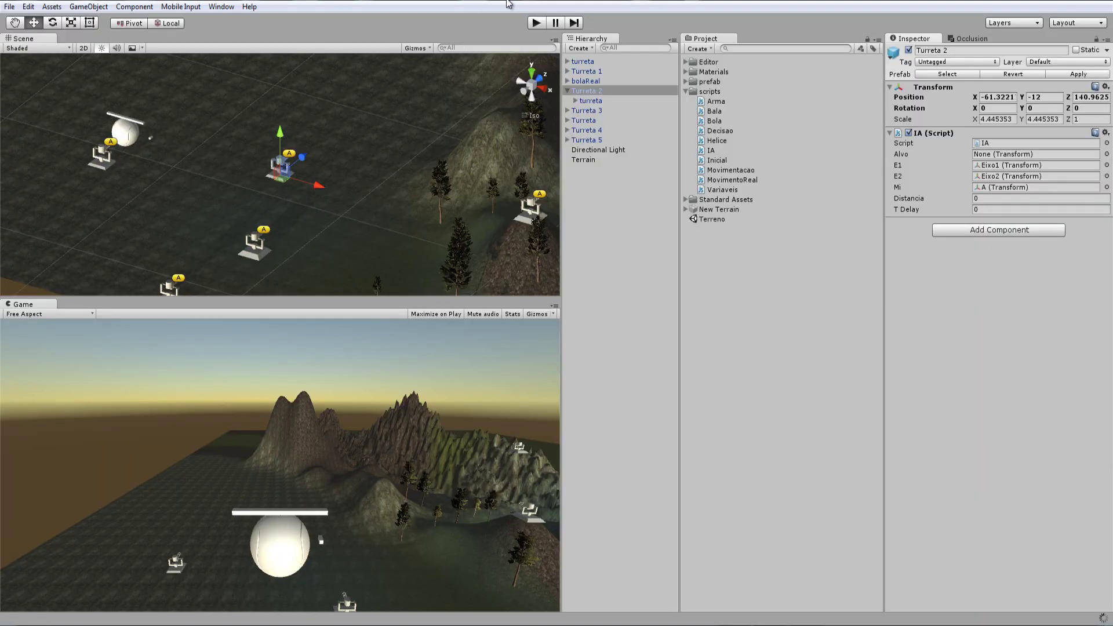
key(ctrl+p)
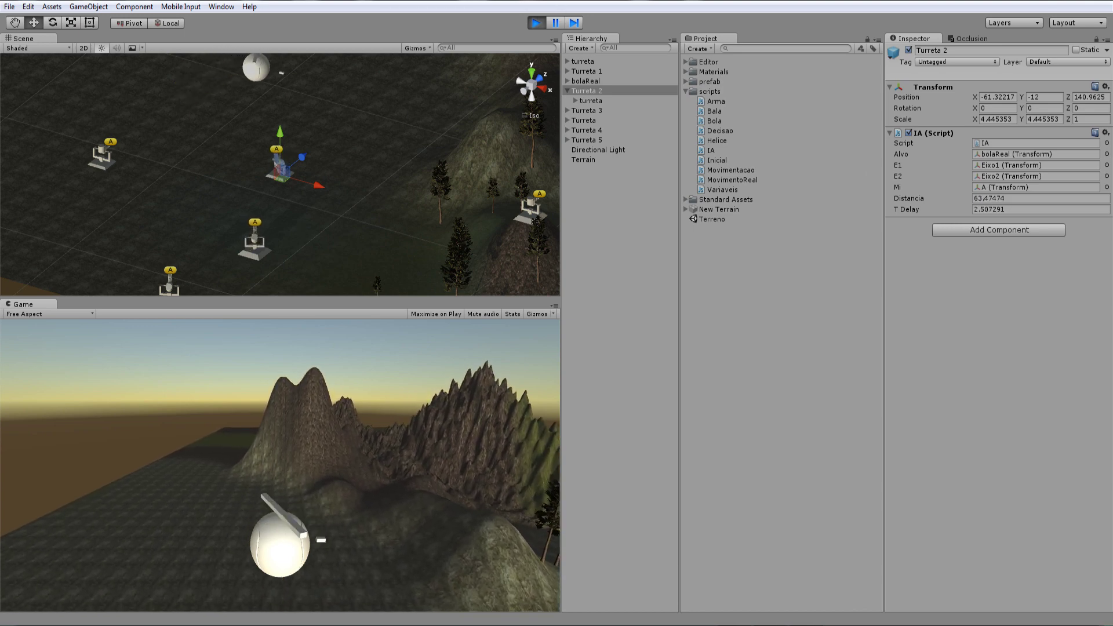
key(alt+Tab)
Step: Change the multiplier to Time.deltaTime*3 and play-test again in an enlarged game view
key(BackSpace)
text(3);)
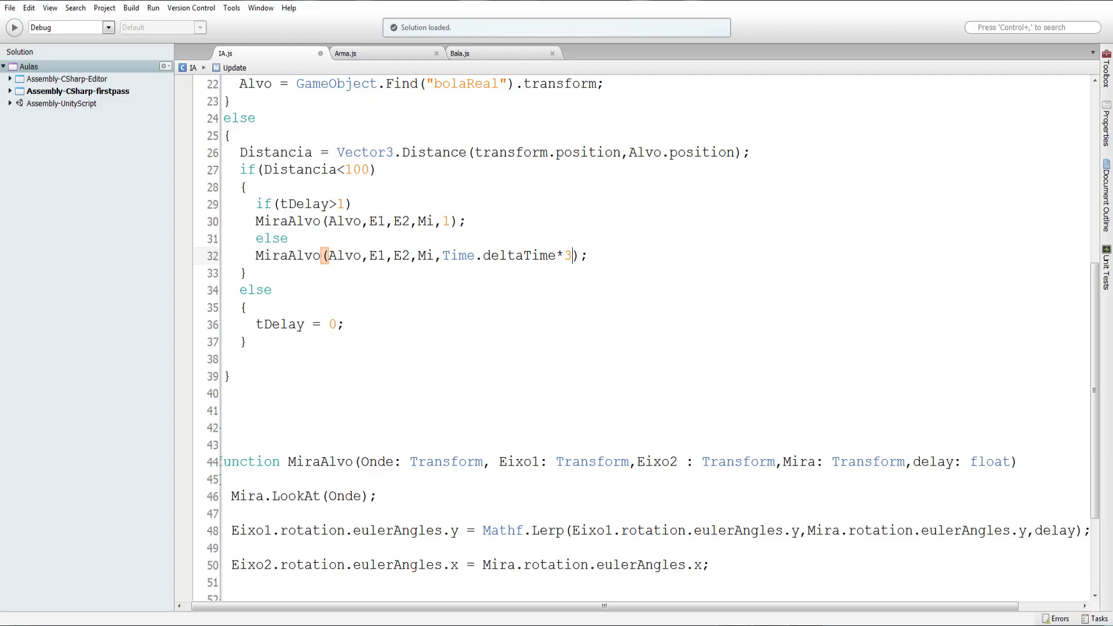
key(alt+Tab)
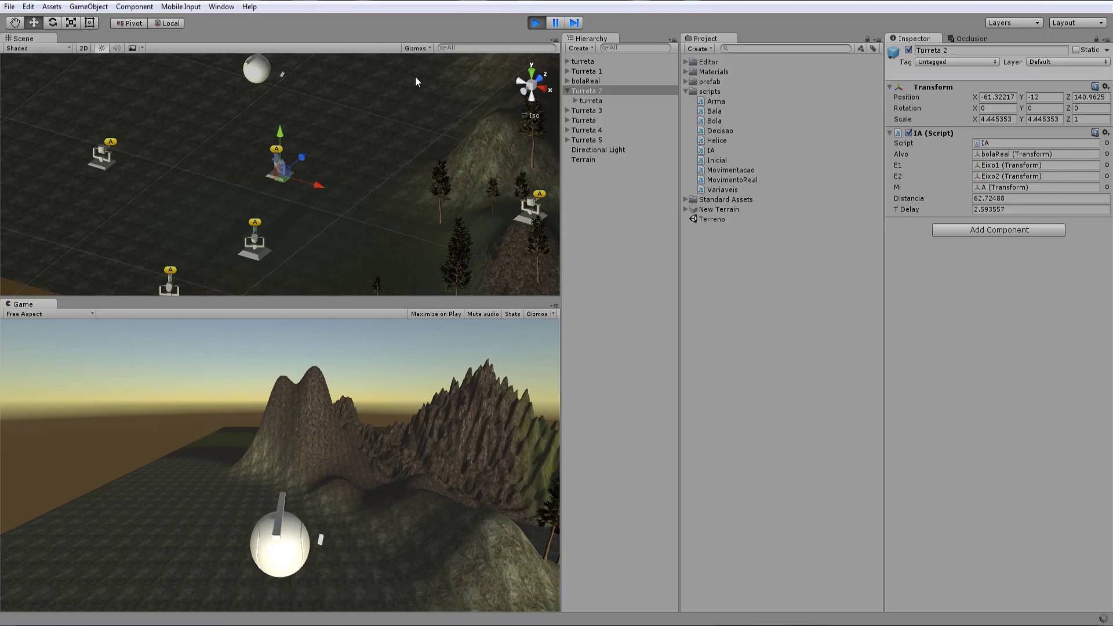
click(535, 24)
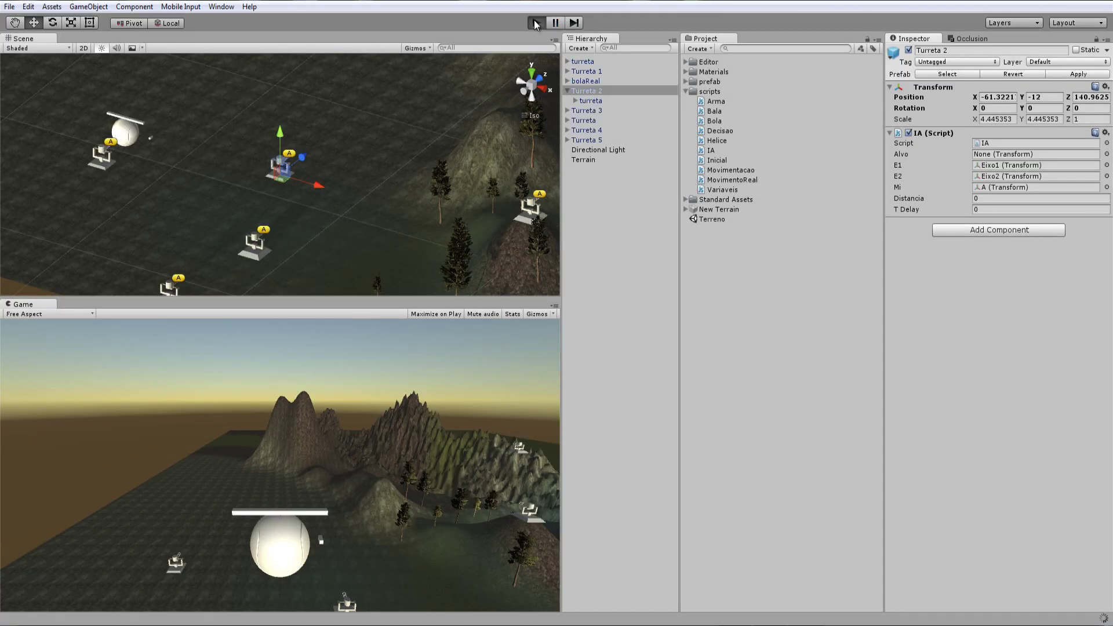
key(ctrl+p)
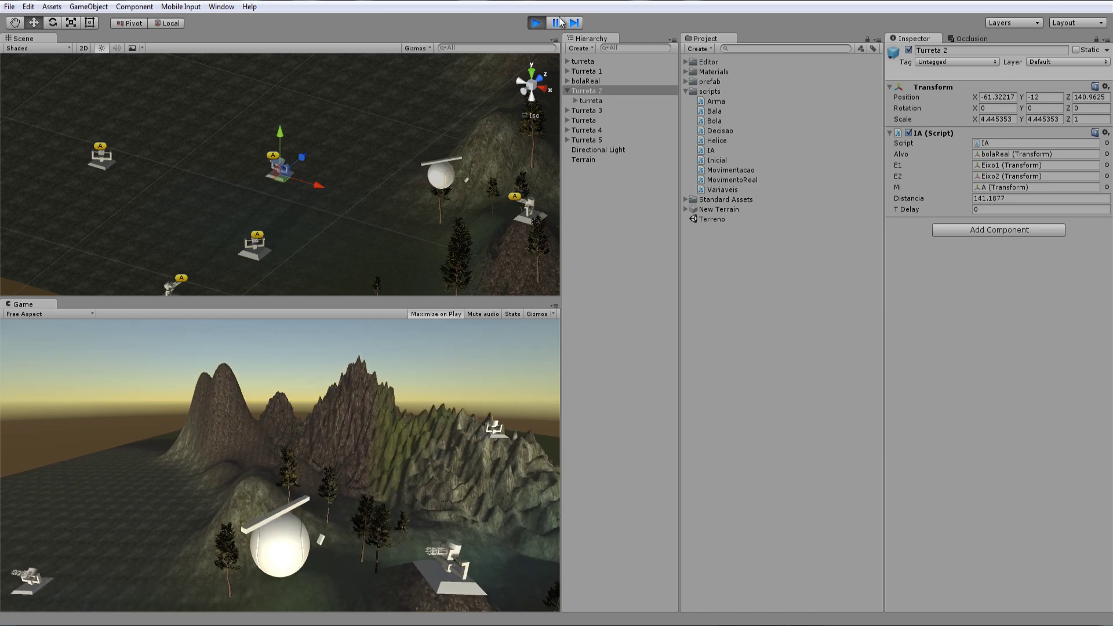
key(shift+space)
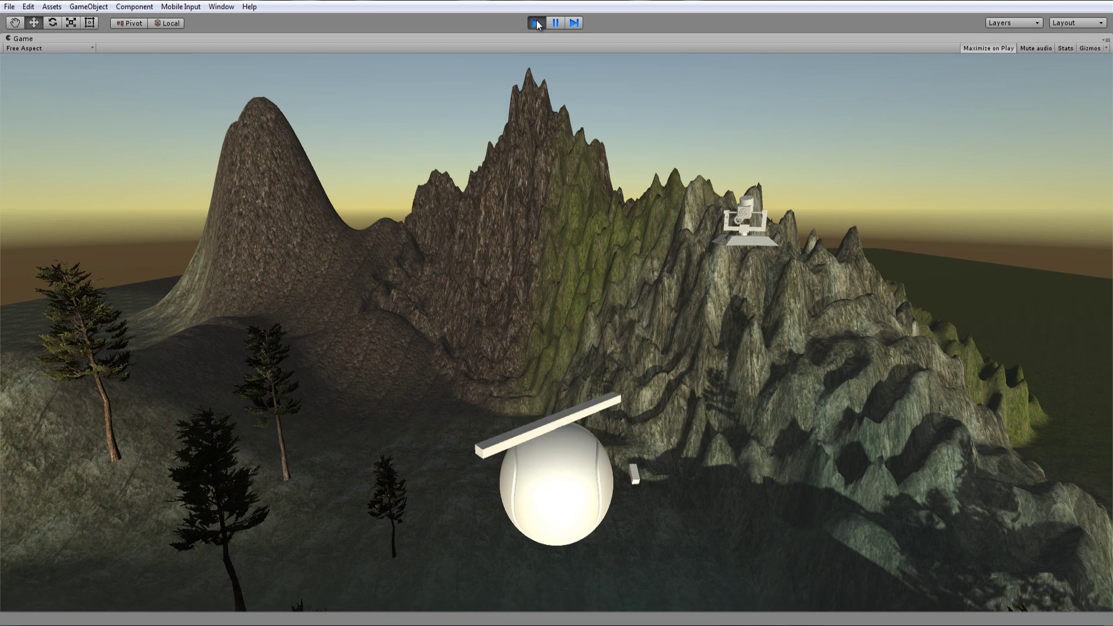
click(537, 22)
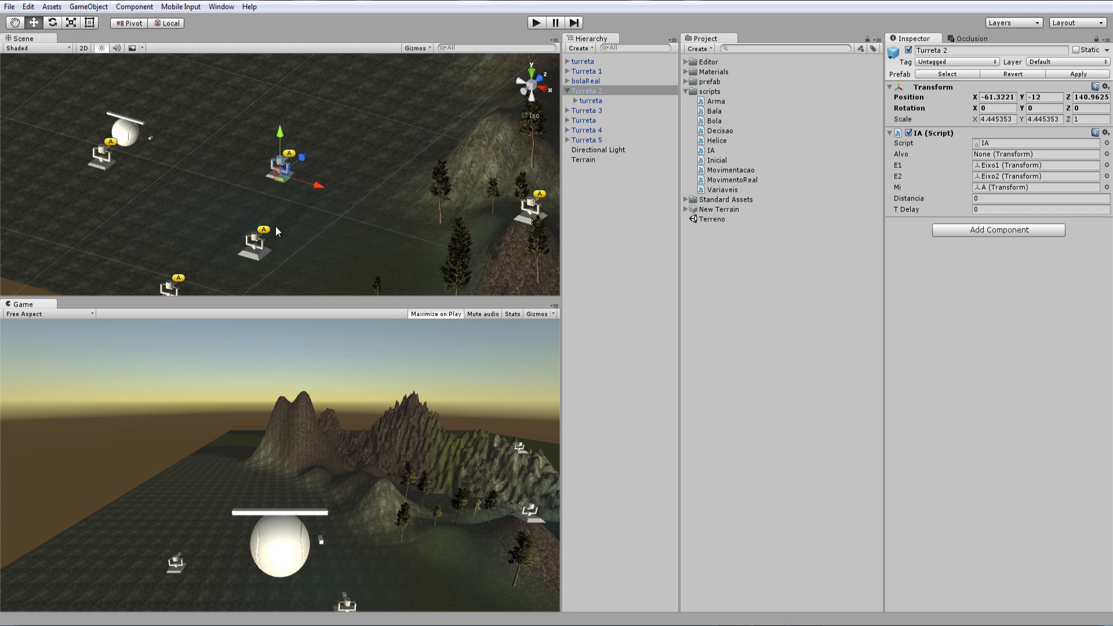
scroll(276, 226, up, 3)
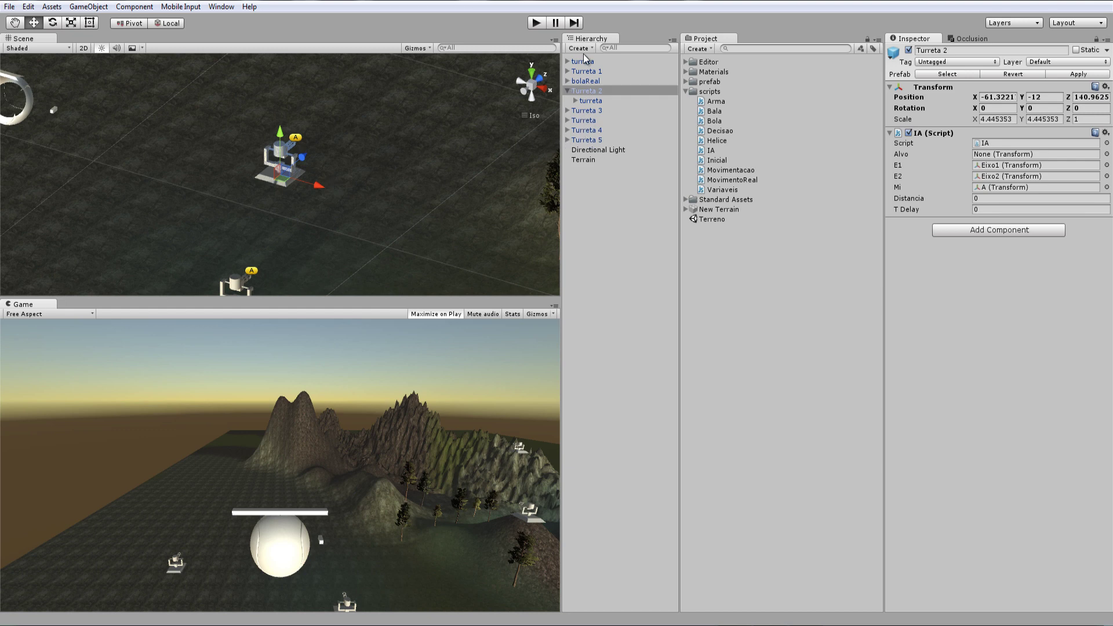
Step: Create an empty child of Turreta 2 named p with a red label icon
scroll(284, 169, up, 2)
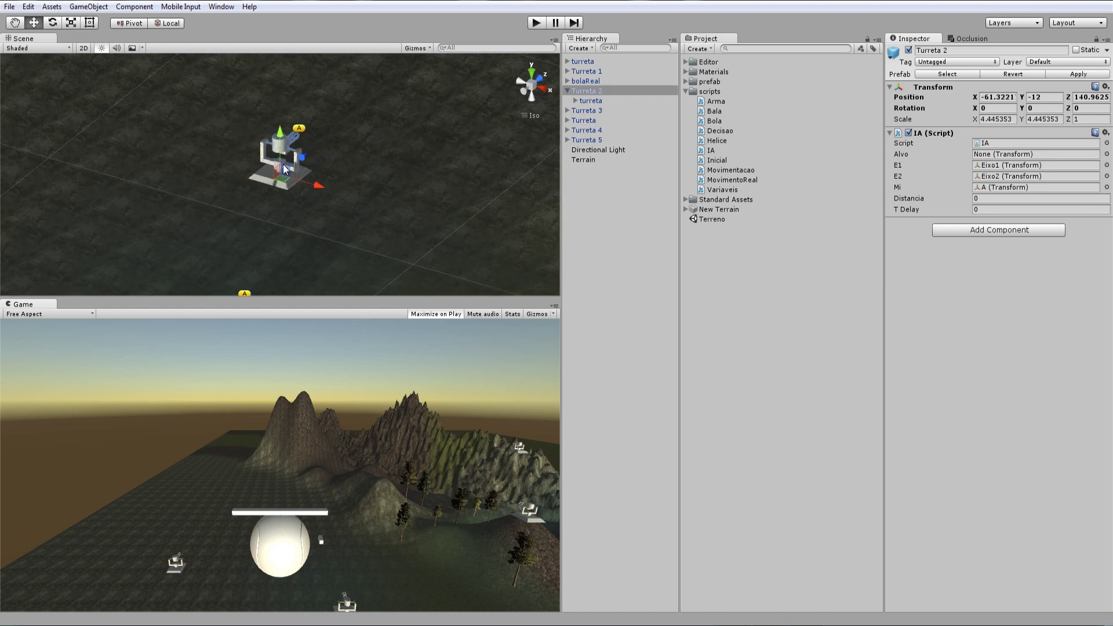
scroll(283, 168, up, 2)
right_click(592, 92)
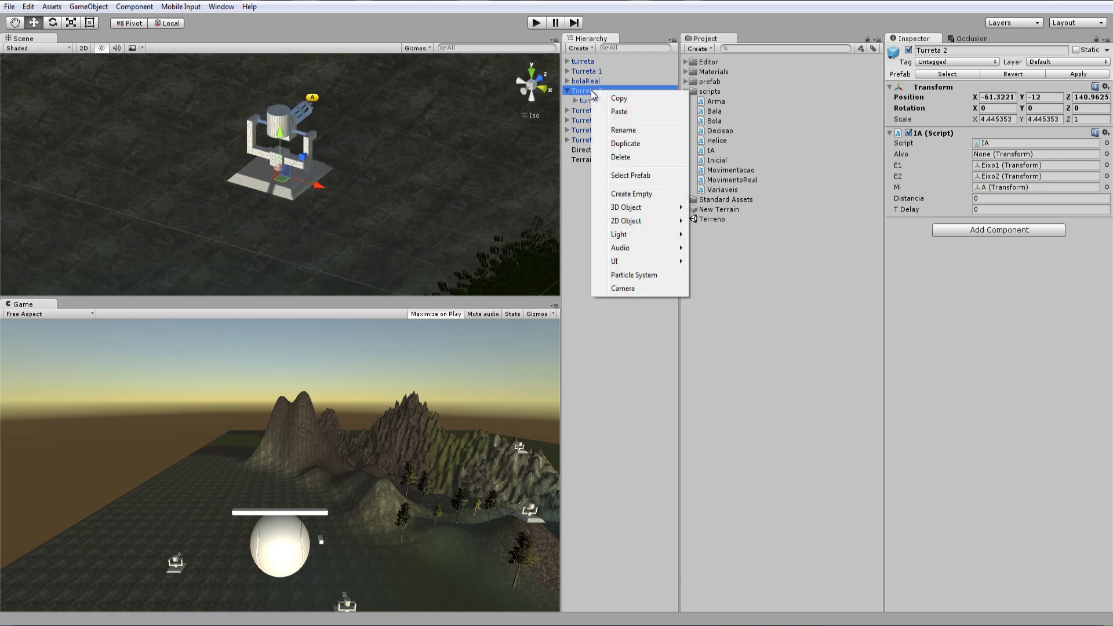
click(631, 194)
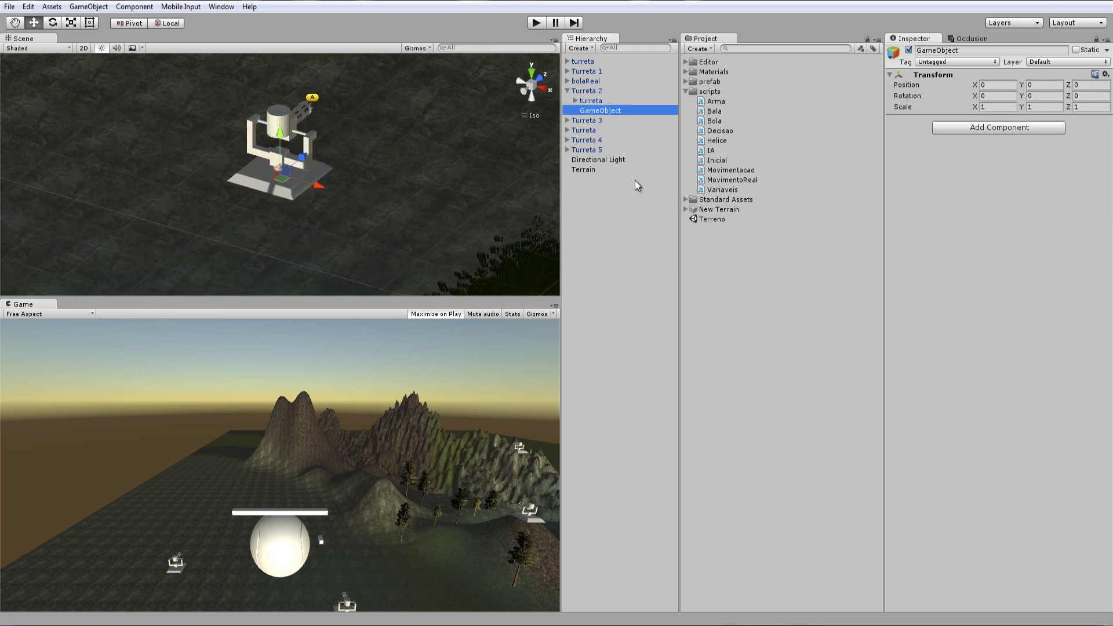
click(893, 54)
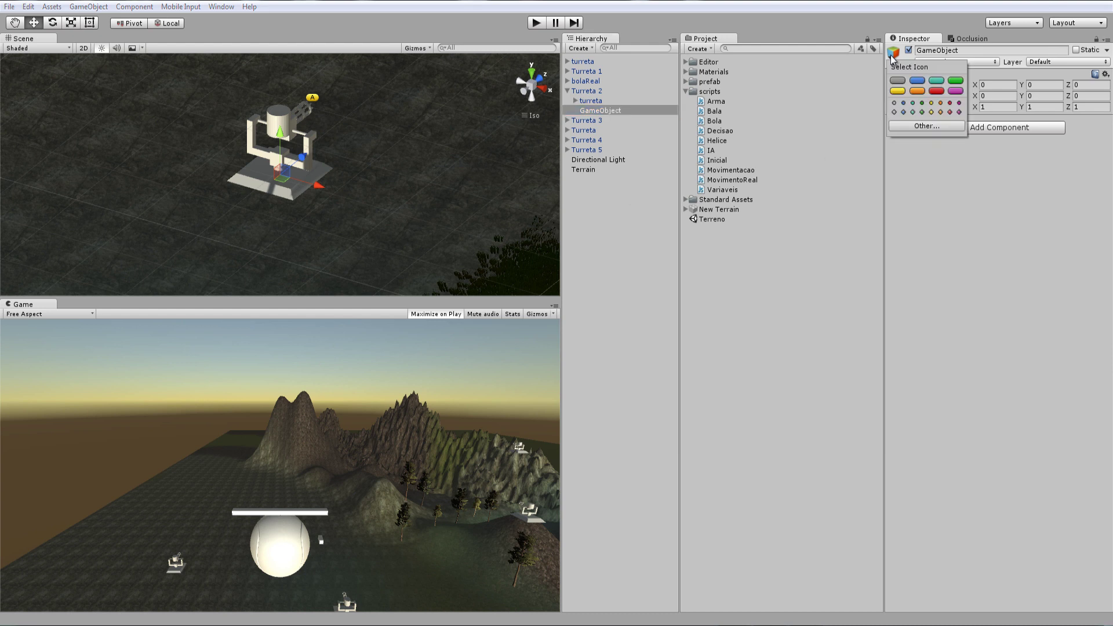
click(936, 91)
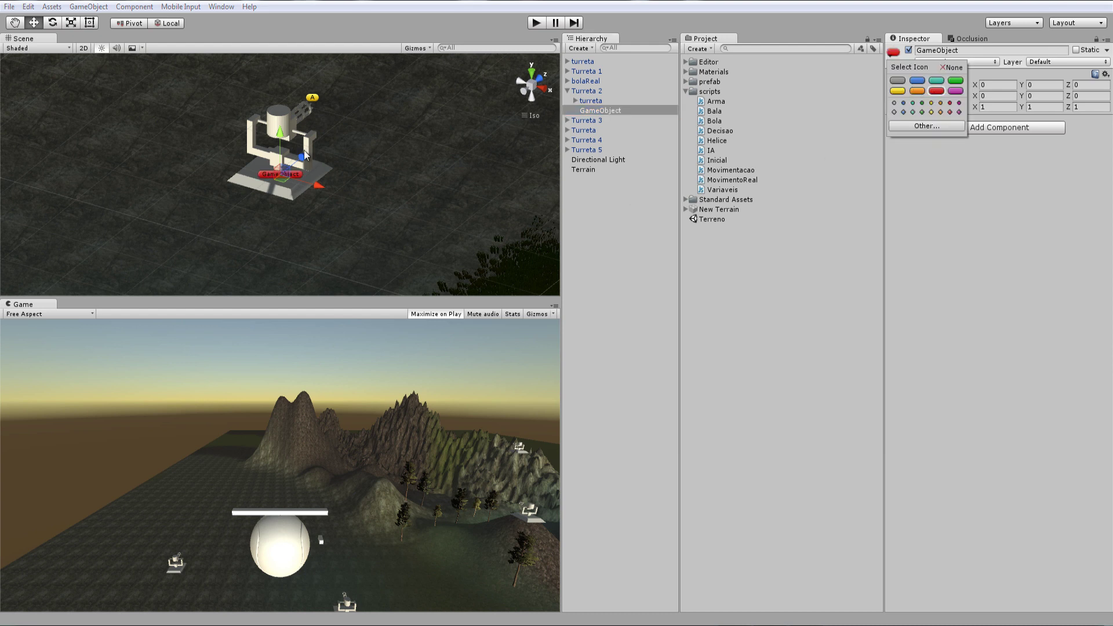
click(944, 247)
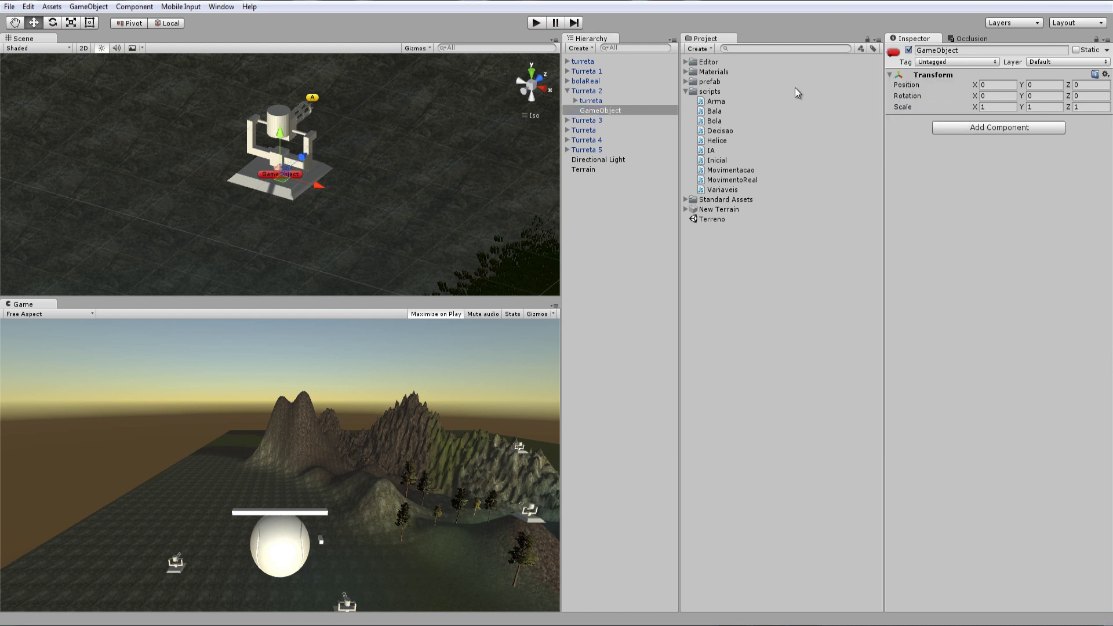
click(941, 50)
text(p)
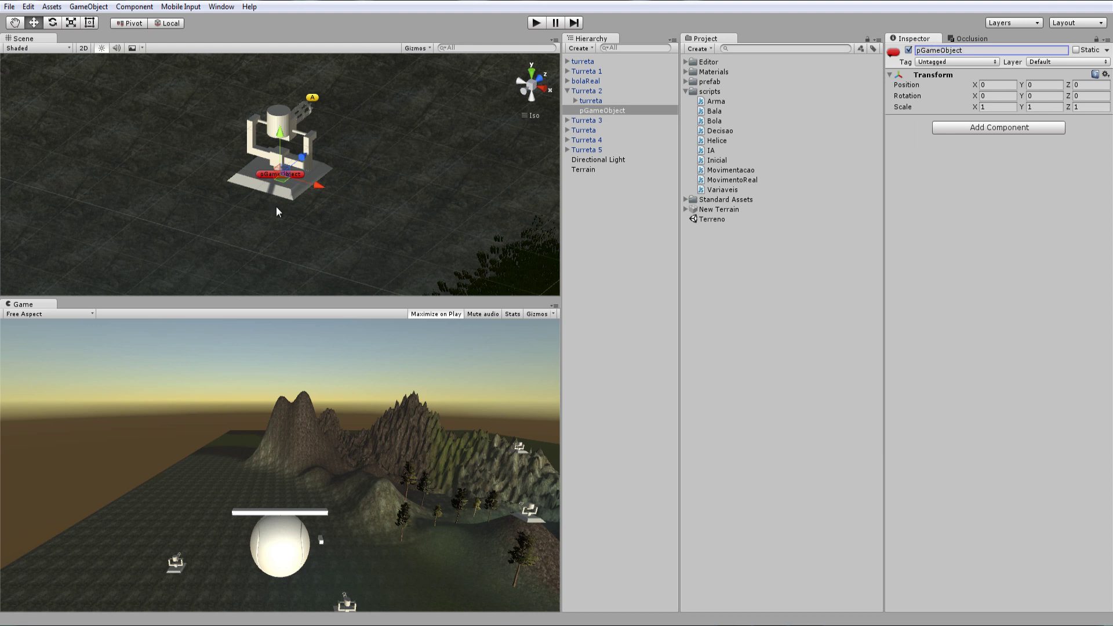
click(976, 52)
text(p)
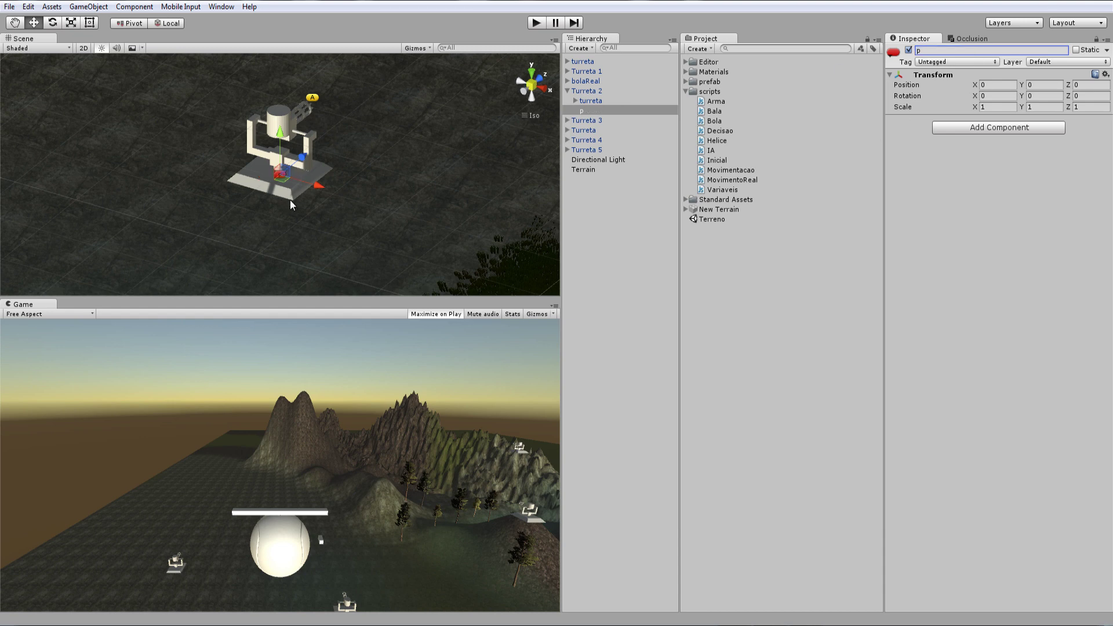
Step: Position p at X 1.67, Z 7.36 using the top view
click(531, 74)
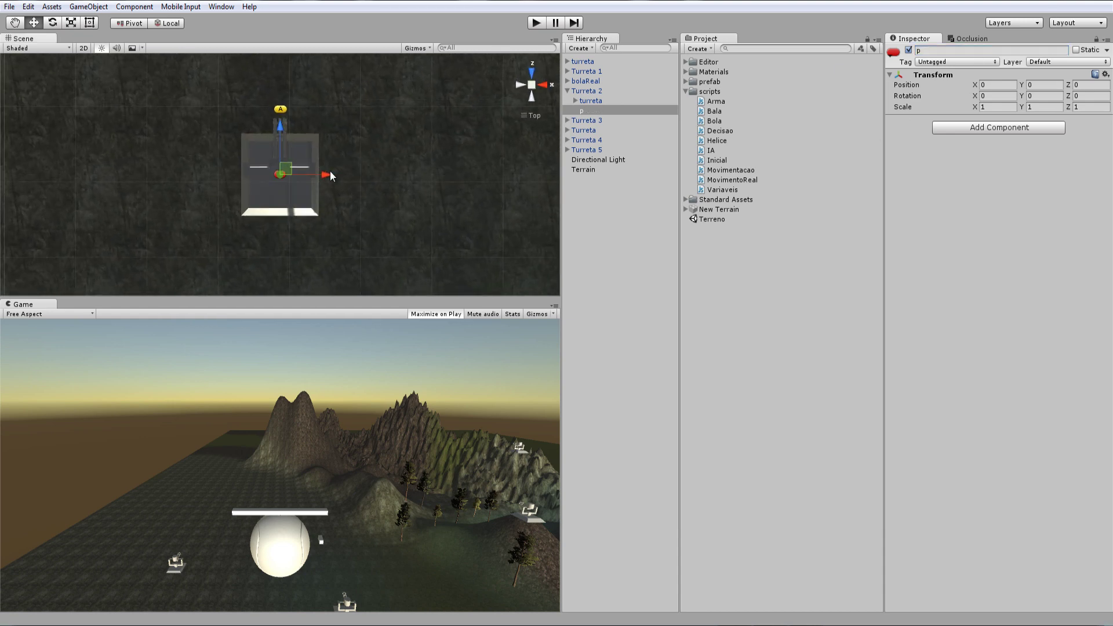
drag(325, 175, 378, 176)
drag(332, 143, 343, 88)
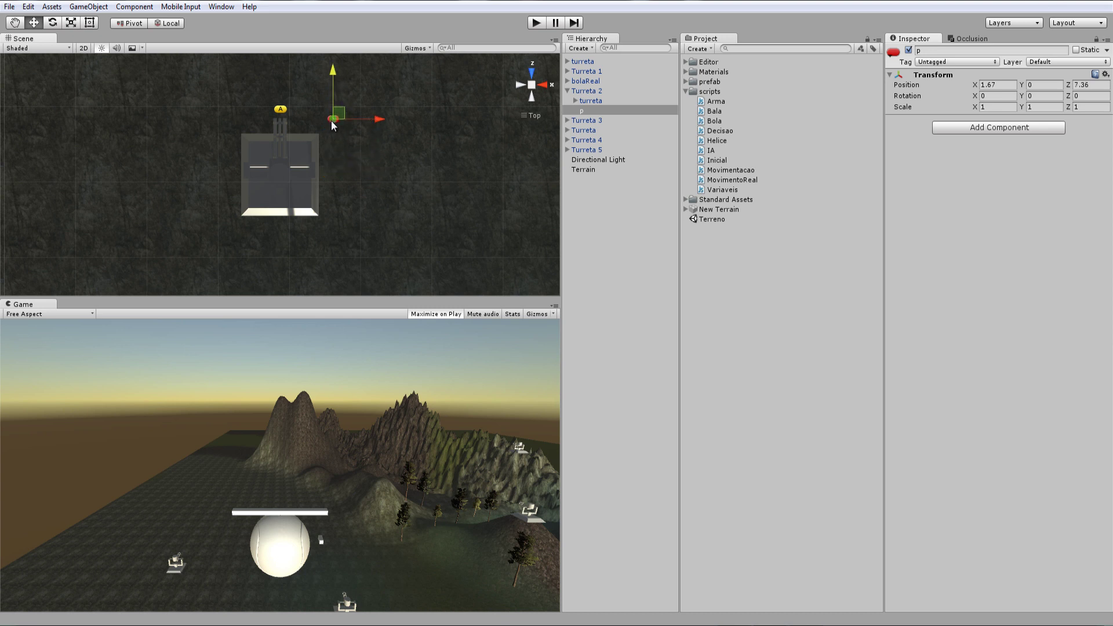
click(531, 75)
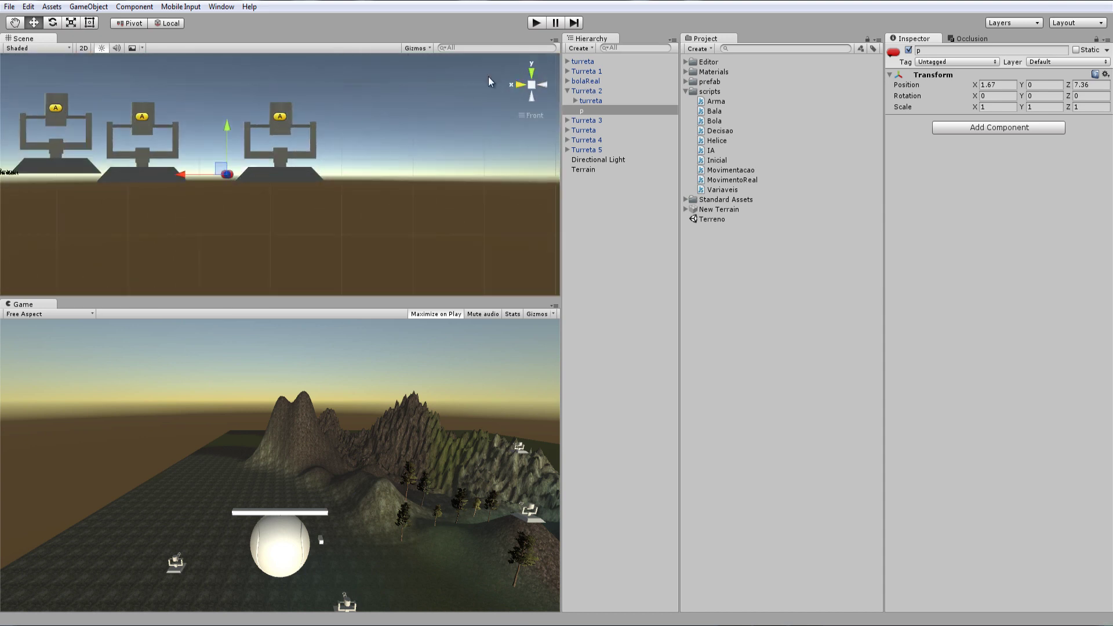
click(521, 85)
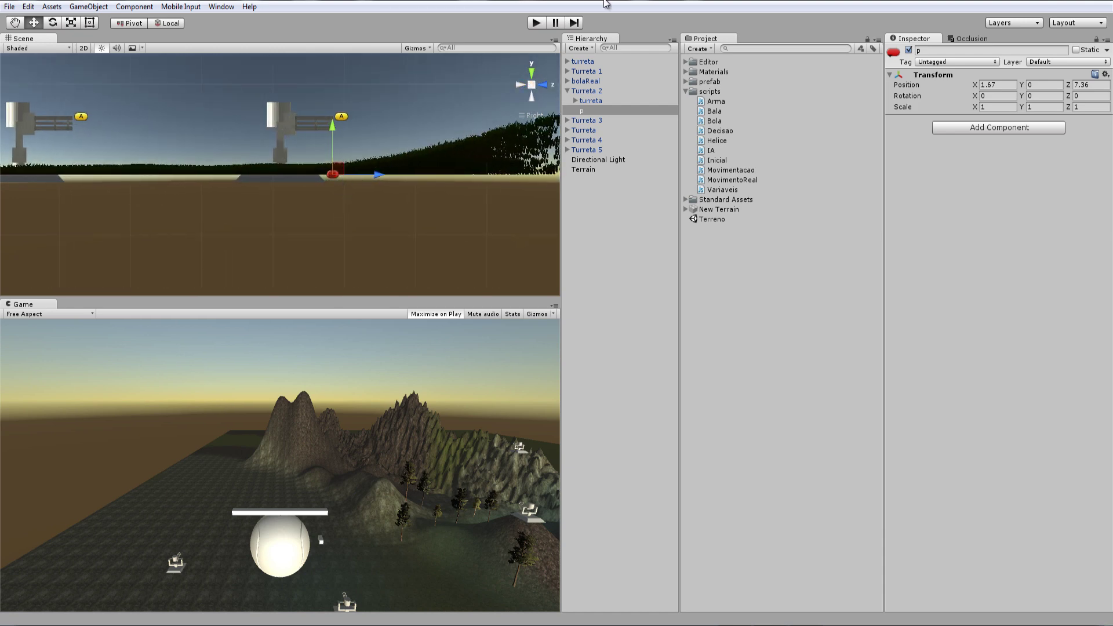
click(532, 72)
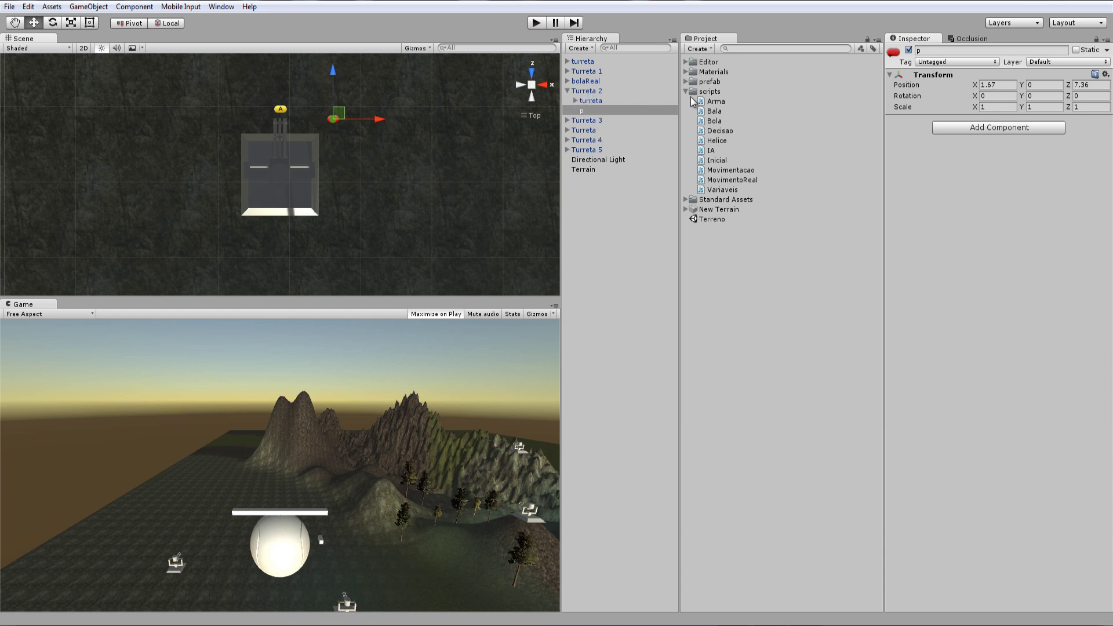
Step: Apply Turreta 2's changes to the Turreta prefab and inspect the prefab
click(684, 81)
click(597, 91)
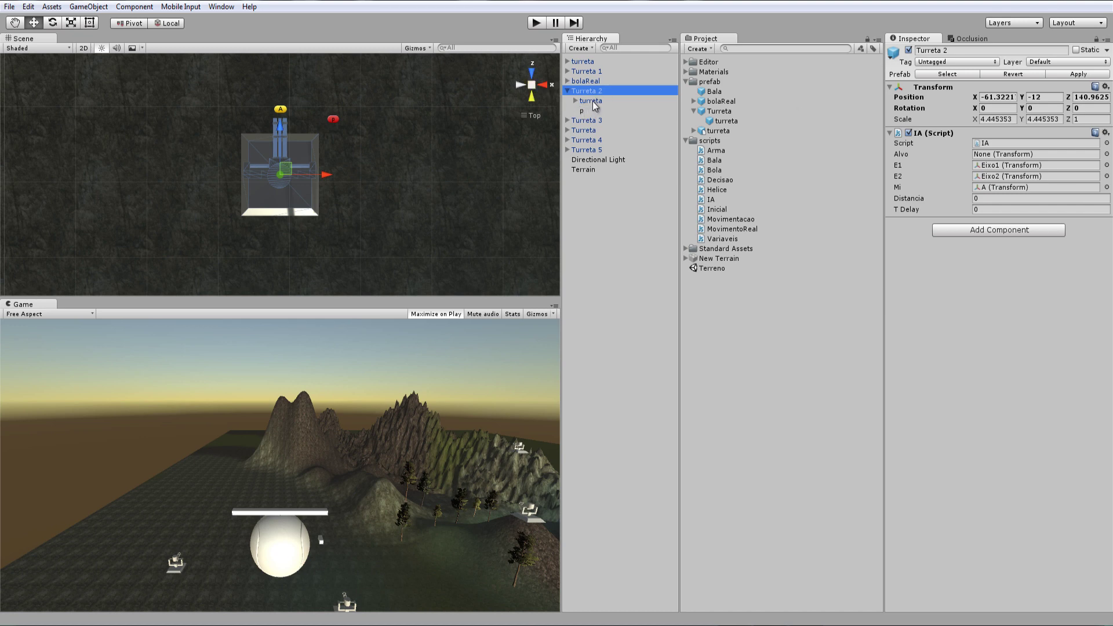
click(1078, 74)
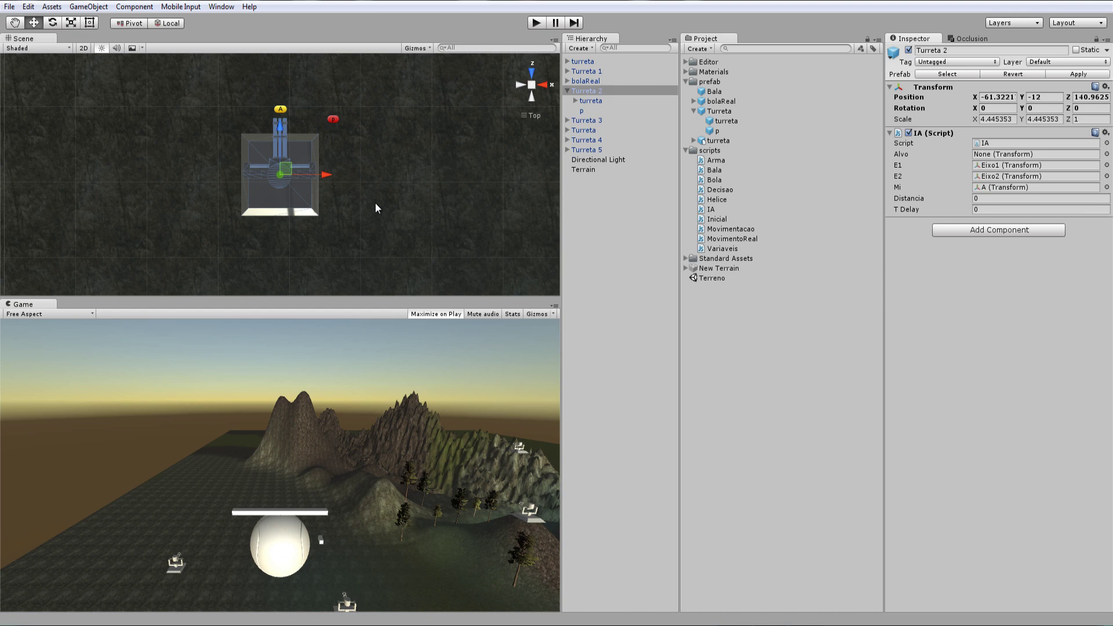
scroll(375, 207, down, 4)
scroll(376, 208, down, 2)
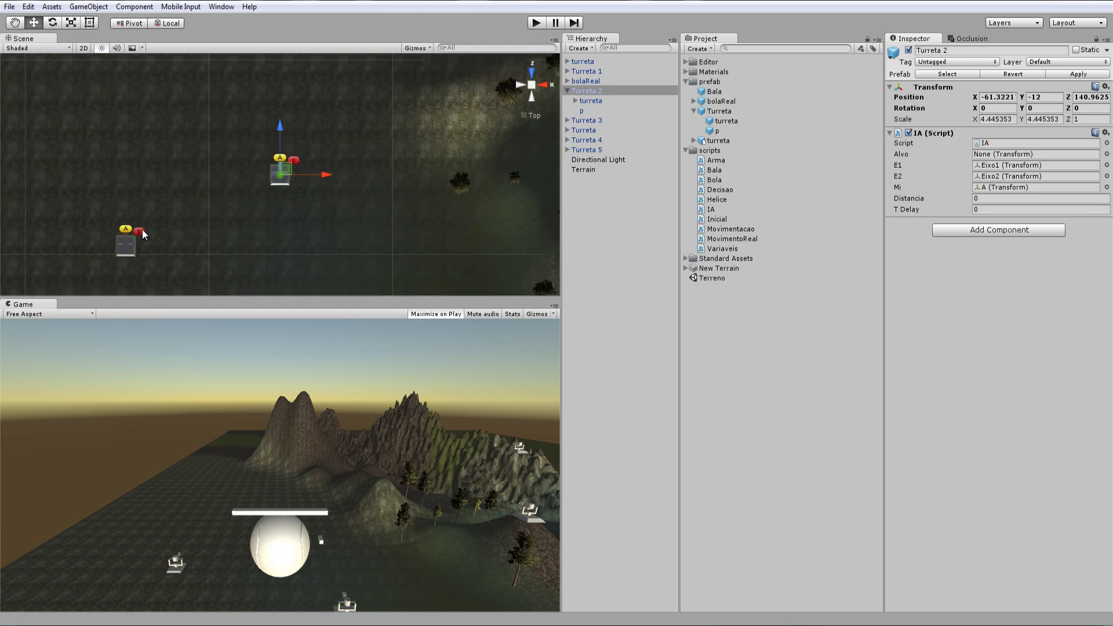
scroll(141, 228, down, 3)
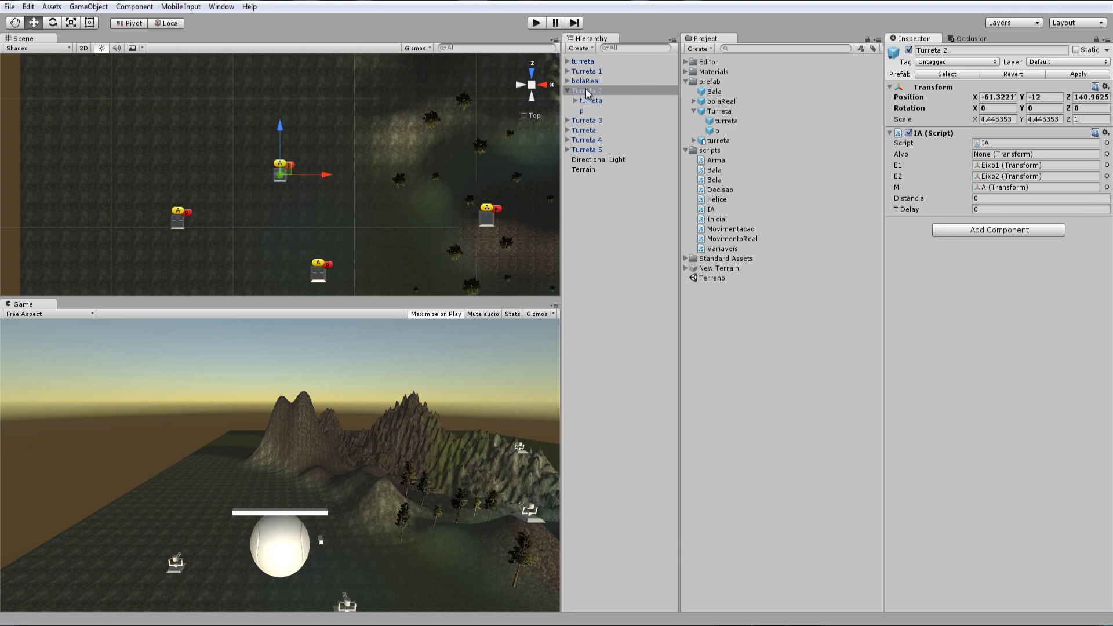
drag(591, 91, 715, 119)
click(1071, 75)
click(715, 112)
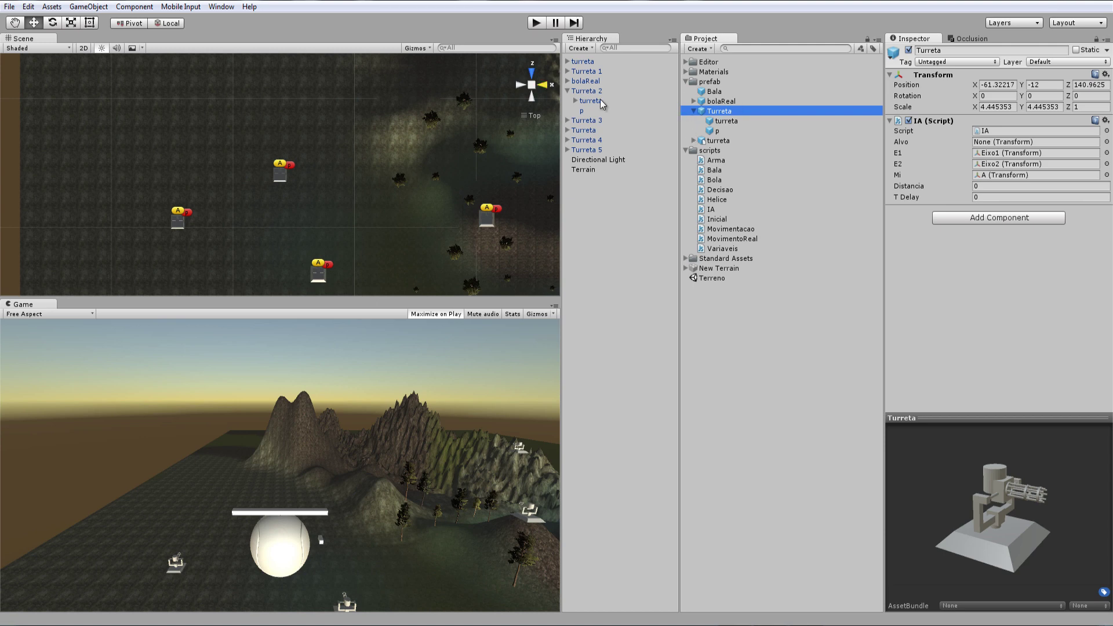
Step: Delete the p child from Turreta 2 and overwrite the Turreta prefab with it
click(568, 91)
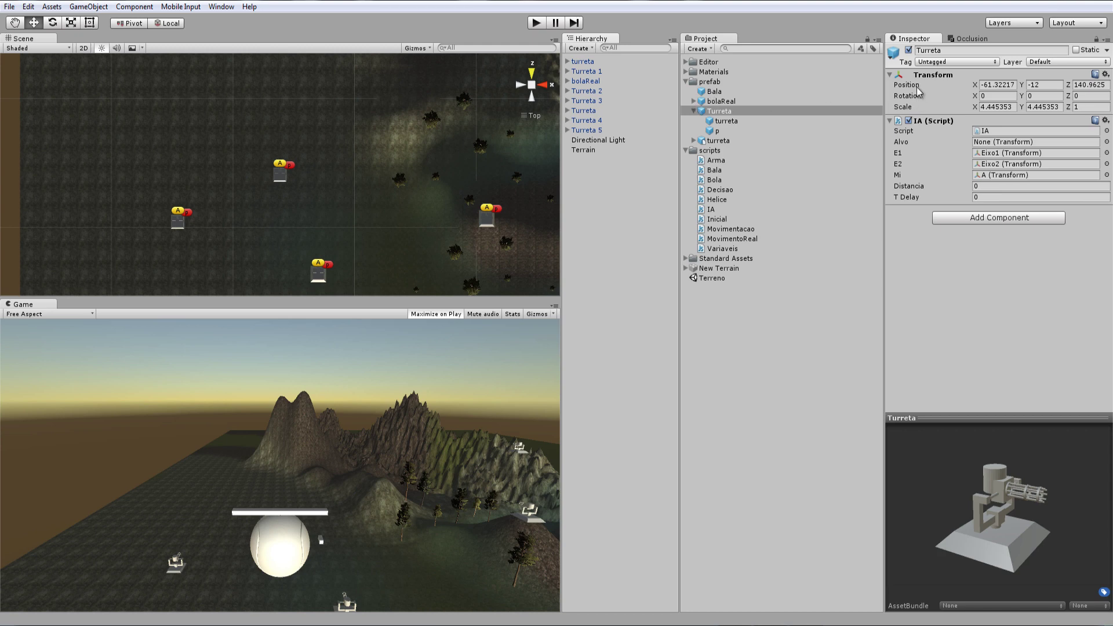
click(568, 91)
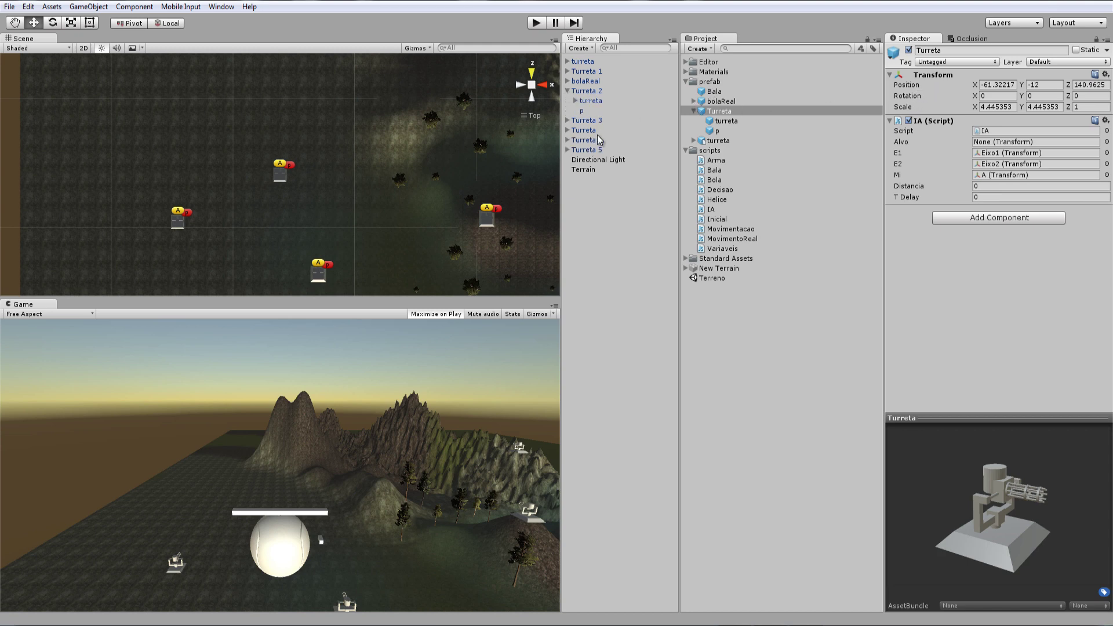
click(581, 111)
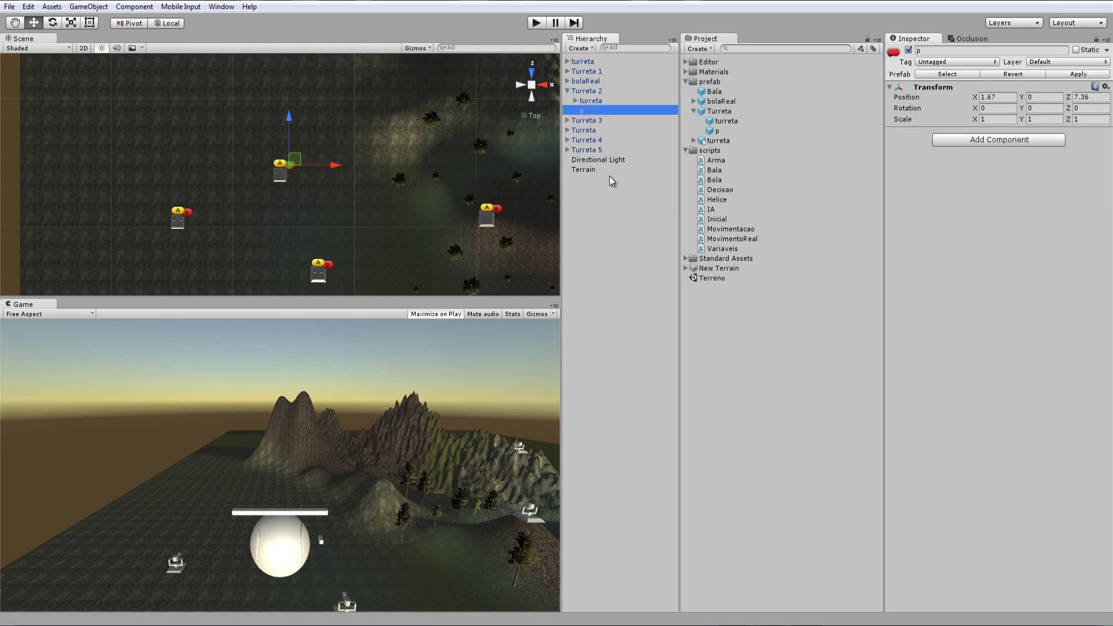
key(Delete)
click(588, 335)
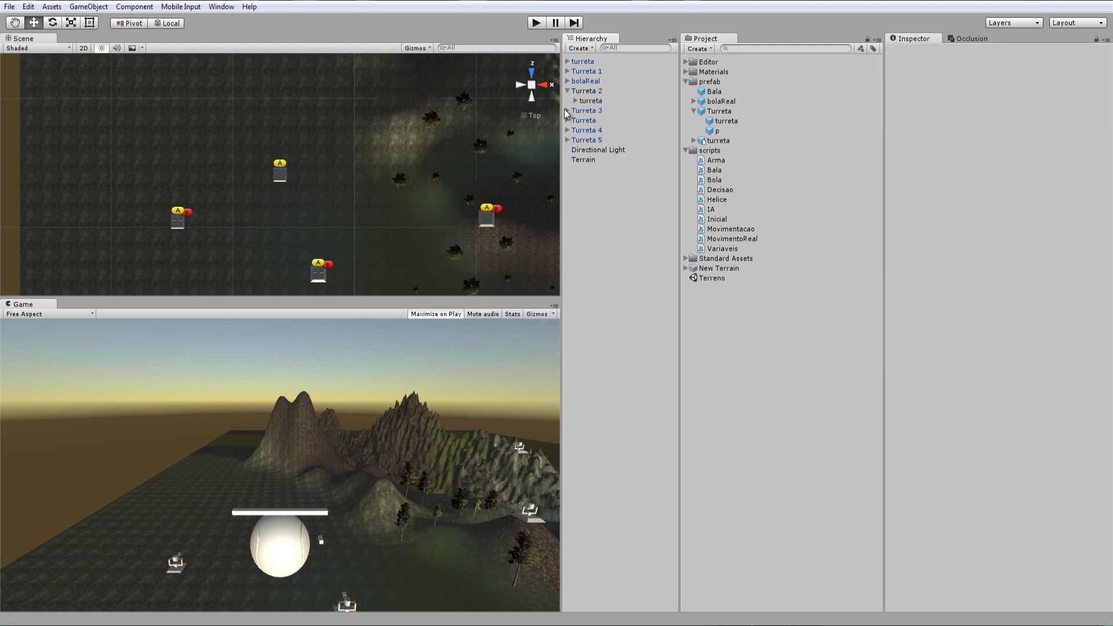
drag(587, 92, 718, 114)
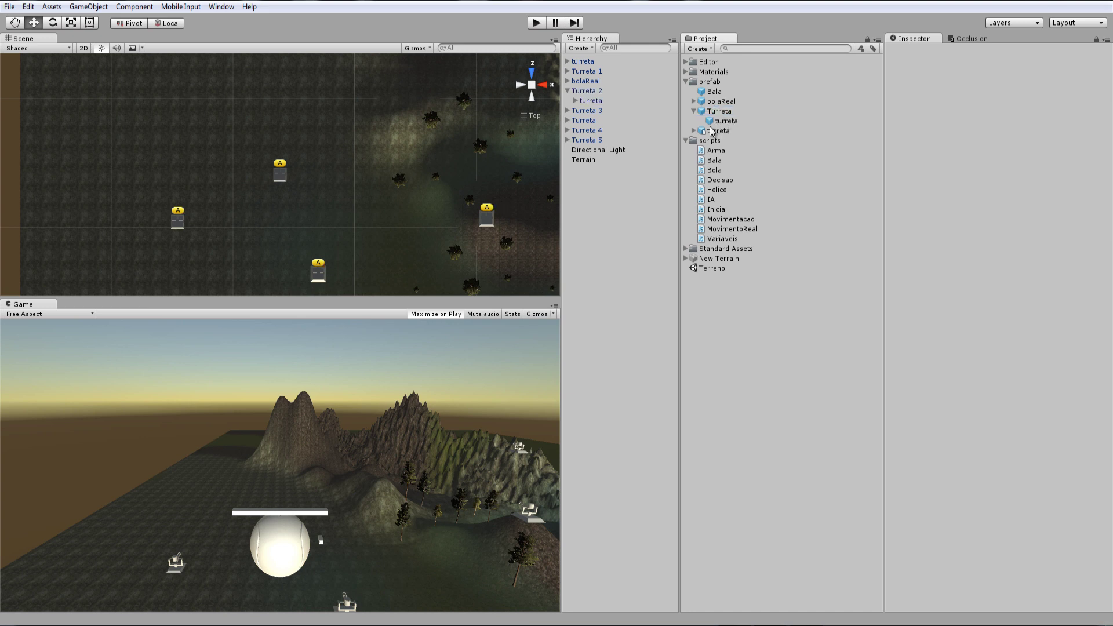
Step: Create a new empty child of Turreta 2 named p with a red label icon
click(586, 91)
click(587, 92)
right_click(587, 91)
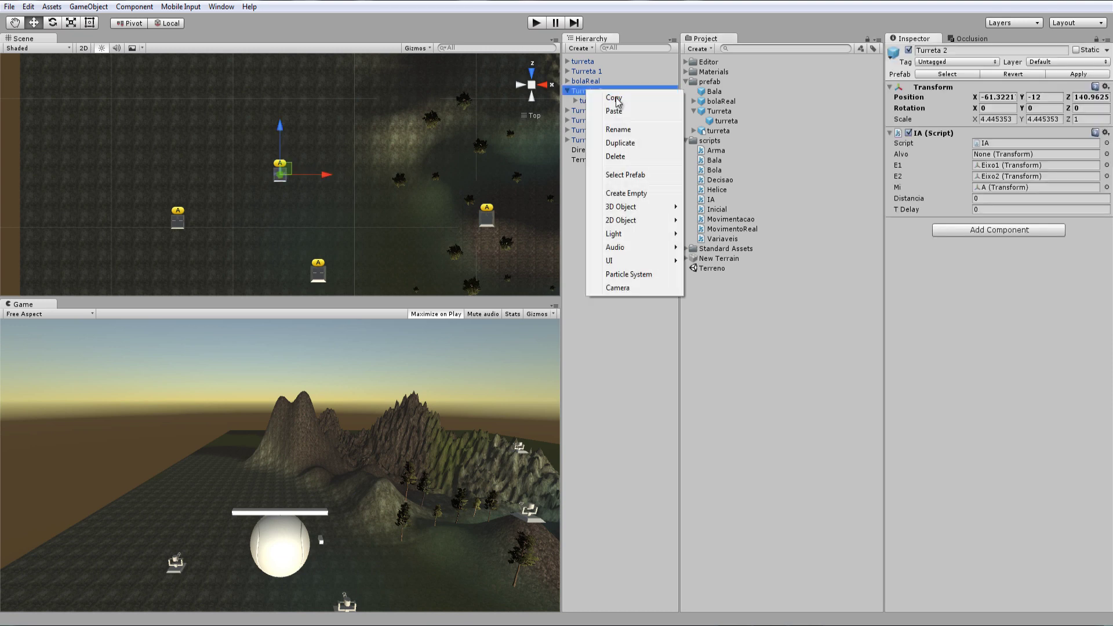
click(632, 202)
click(954, 62)
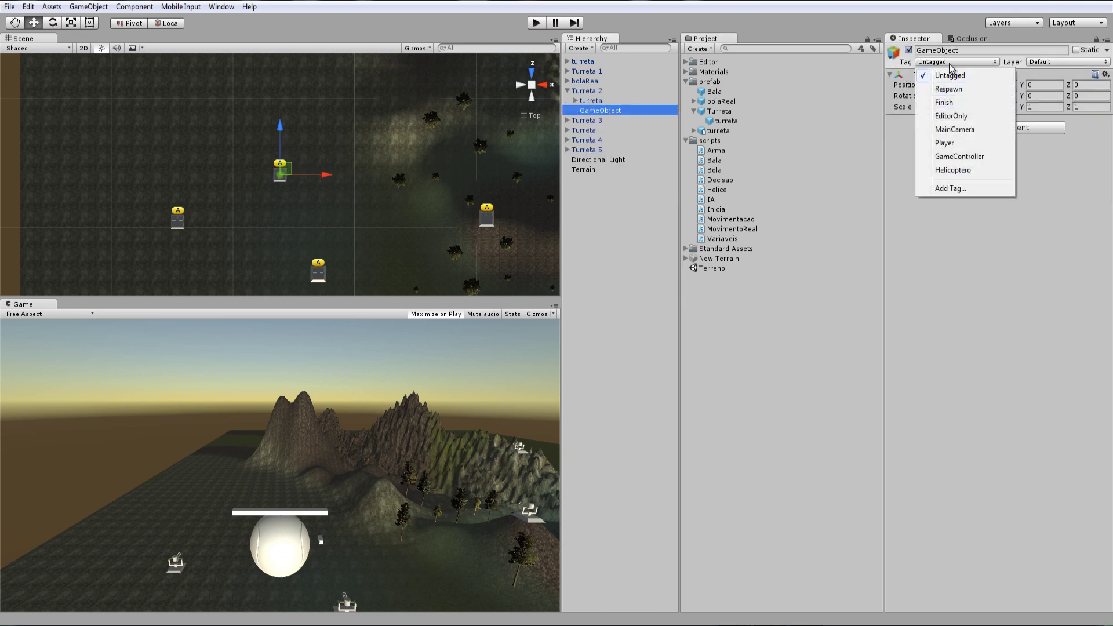
click(893, 53)
click(936, 90)
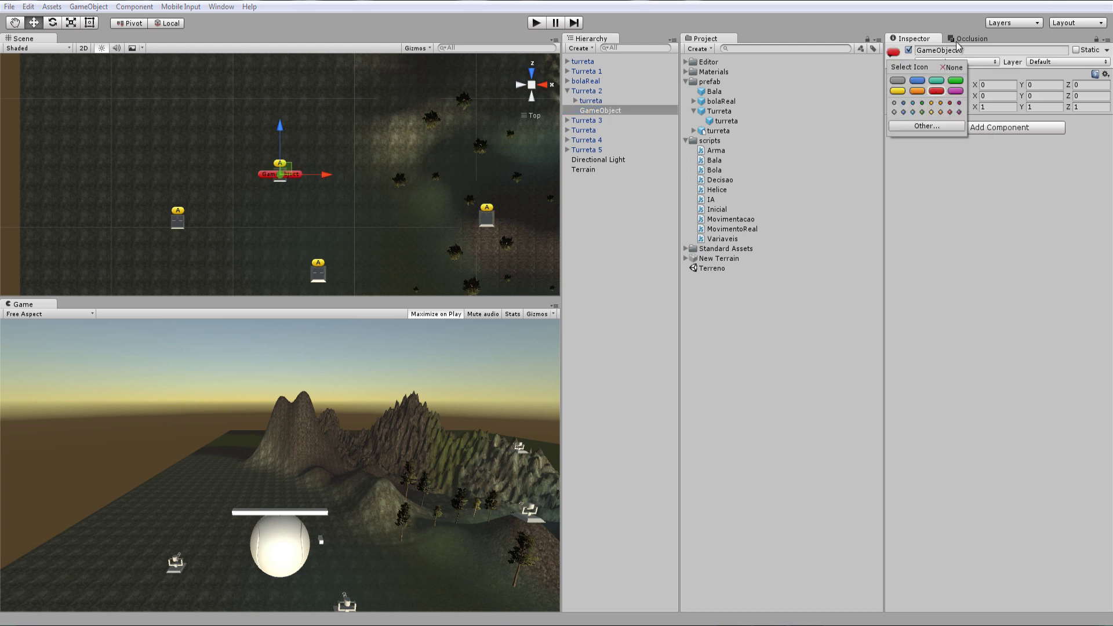
click(963, 49)
text(p)
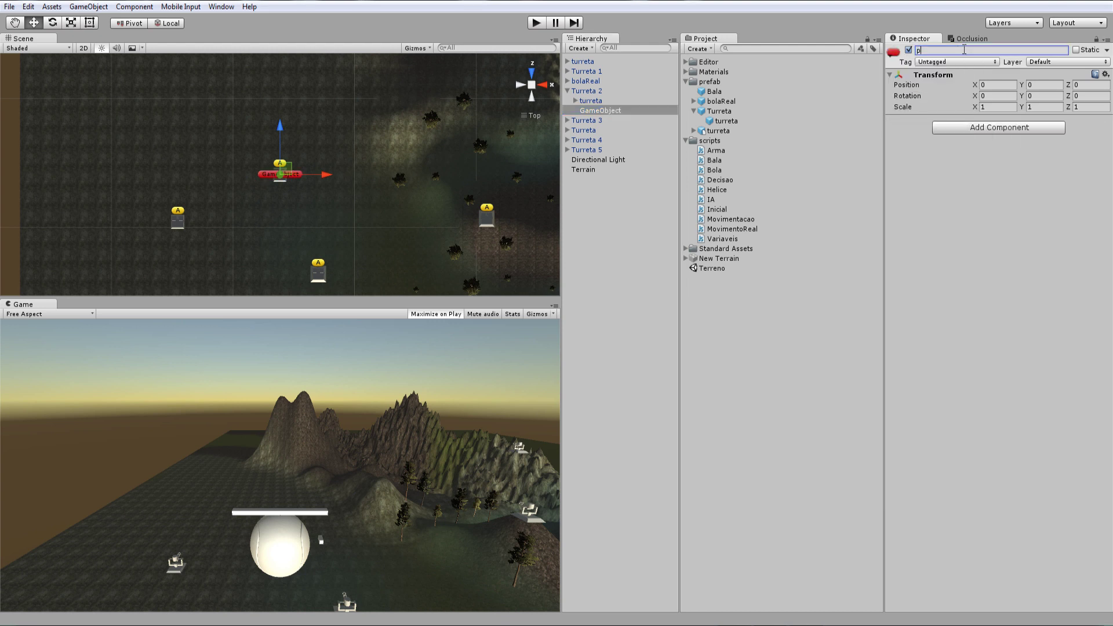
Step: Move p to 1.6, 0, 7.7 and apply Turreta 2 to the Turreta prefab
drag(329, 181, 331, 181)
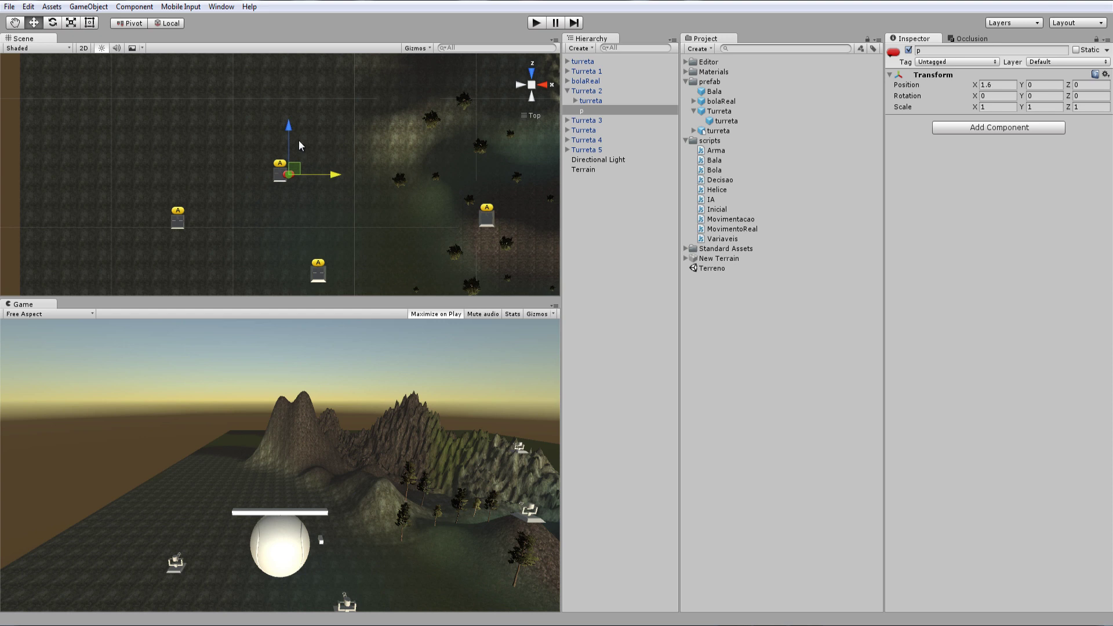
drag(291, 147, 292, 137)
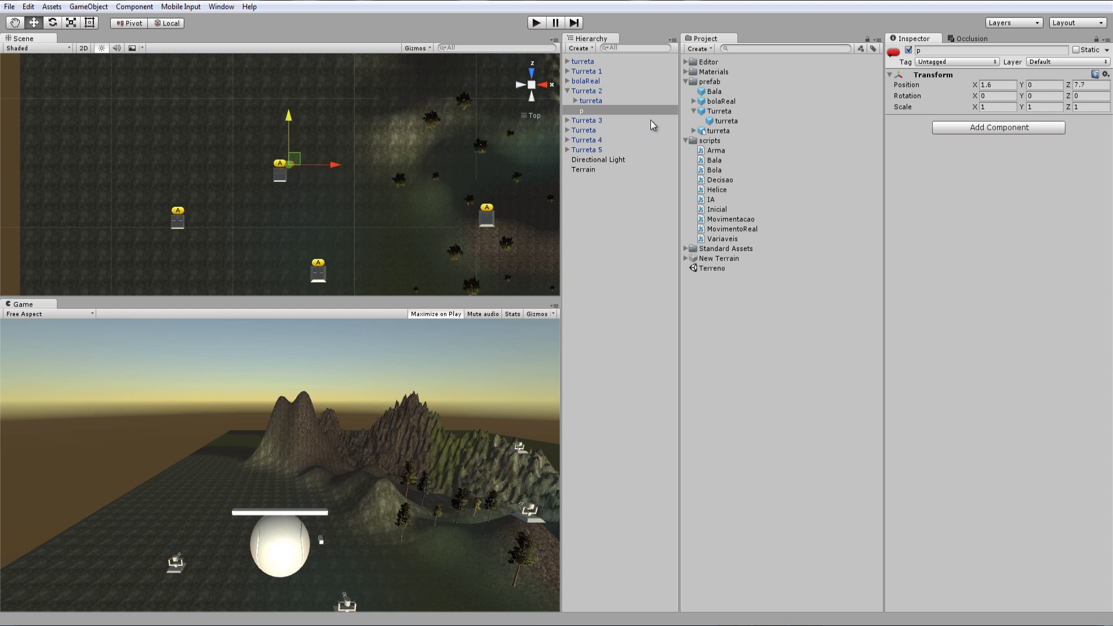
click(589, 91)
click(1074, 75)
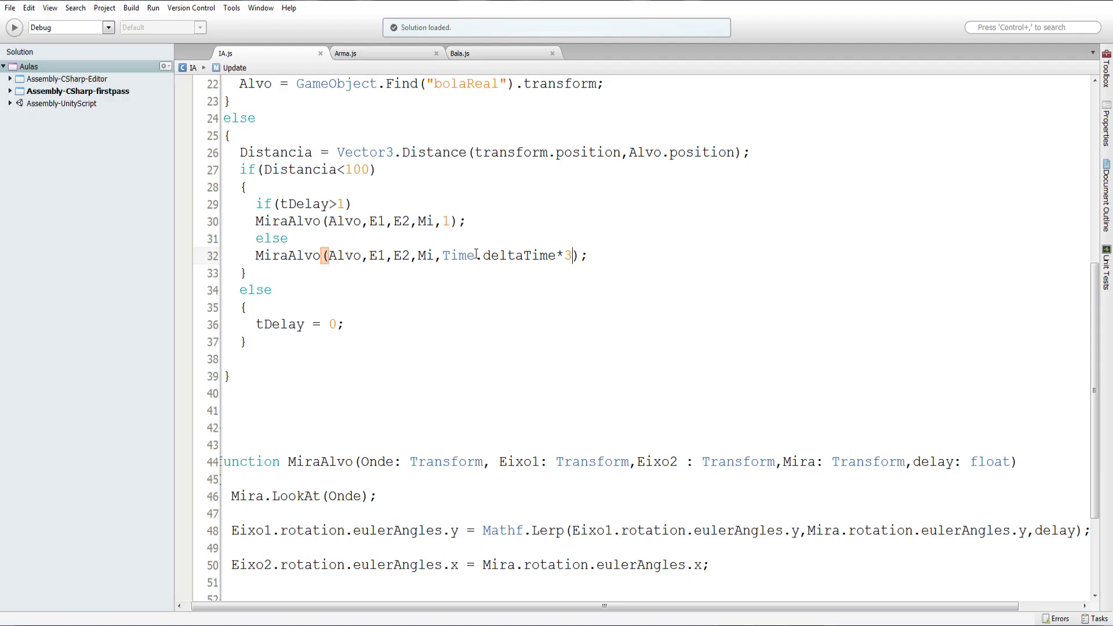
Step: Add 'var pDesligado: Transform;' on line 10 below the tDelay declaration
scroll(350, 208, up, 2)
scroll(392, 252, up, 5)
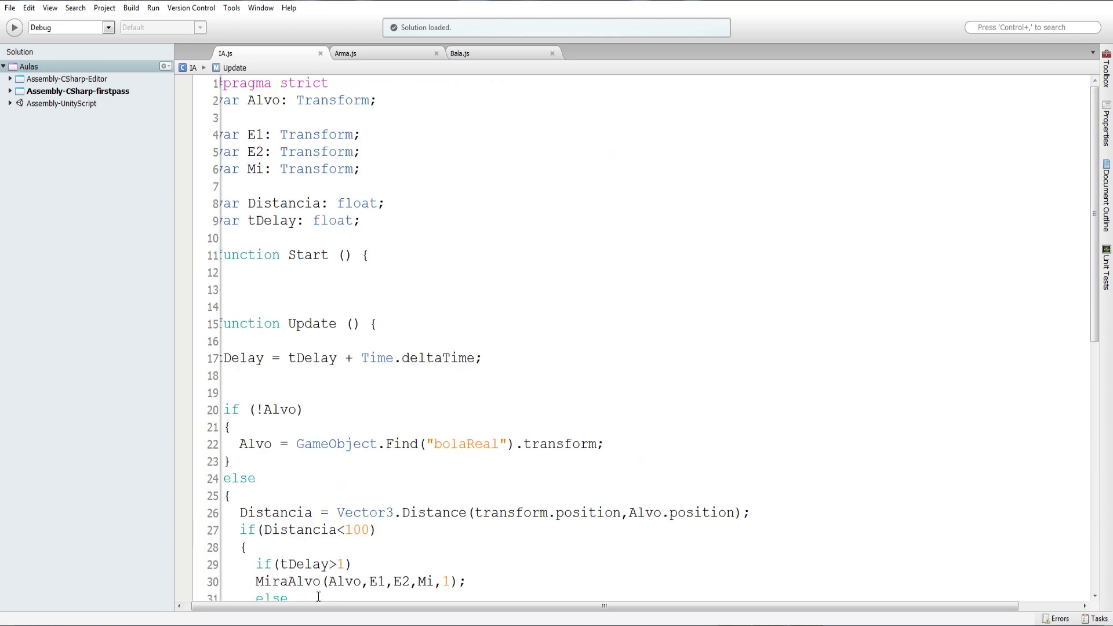
drag(320, 605, 314, 605)
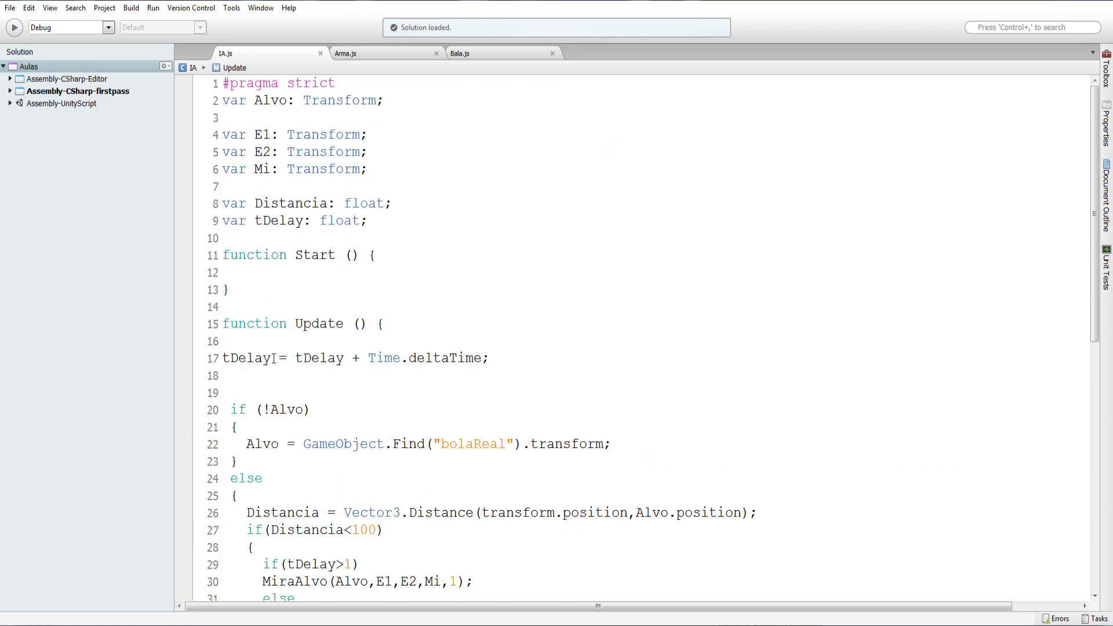
click(392, 235)
click(385, 221)
key(Return)
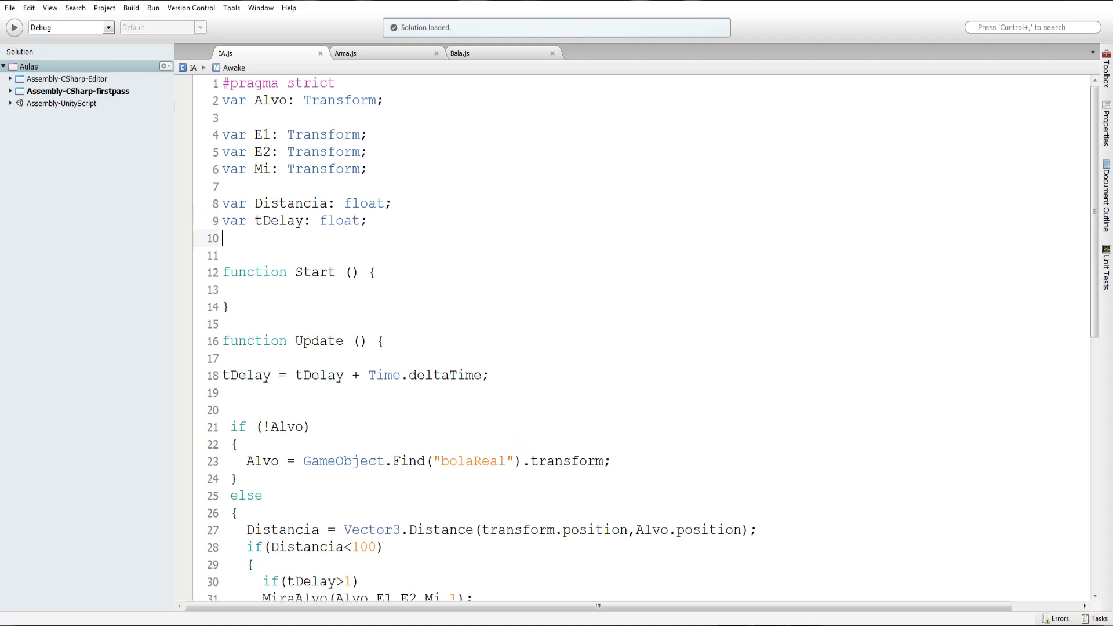
text(var )
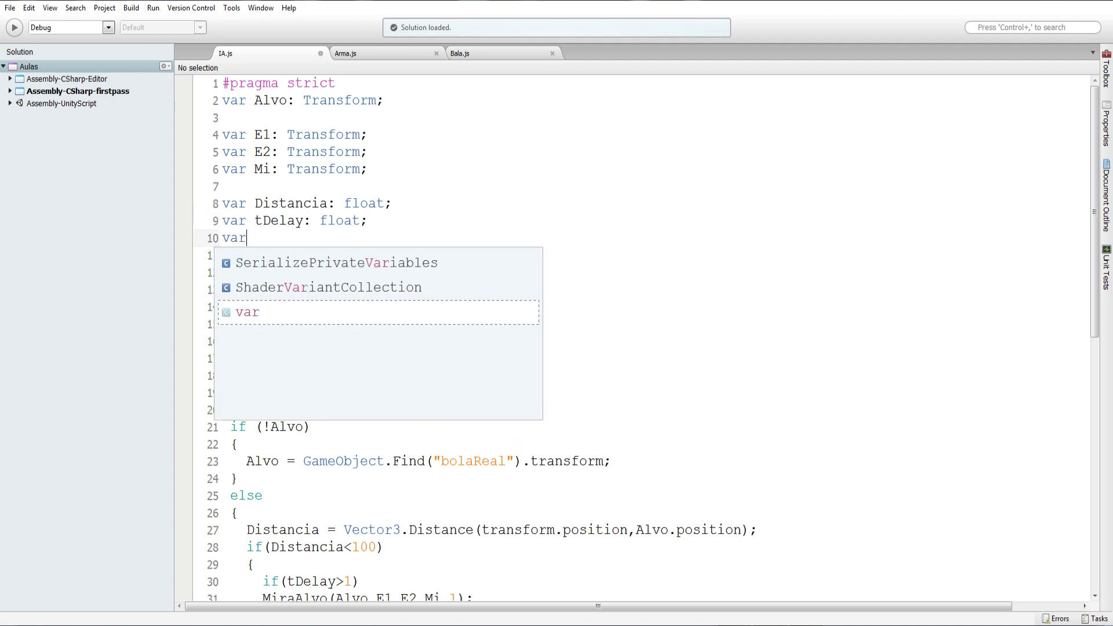
text(p)
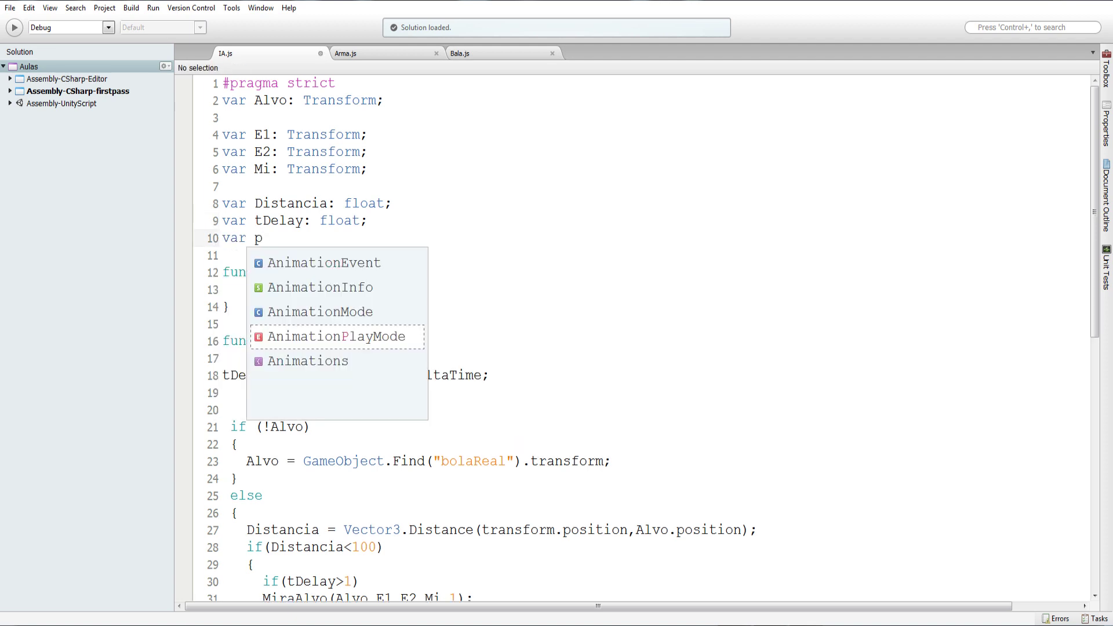
text(Desl)
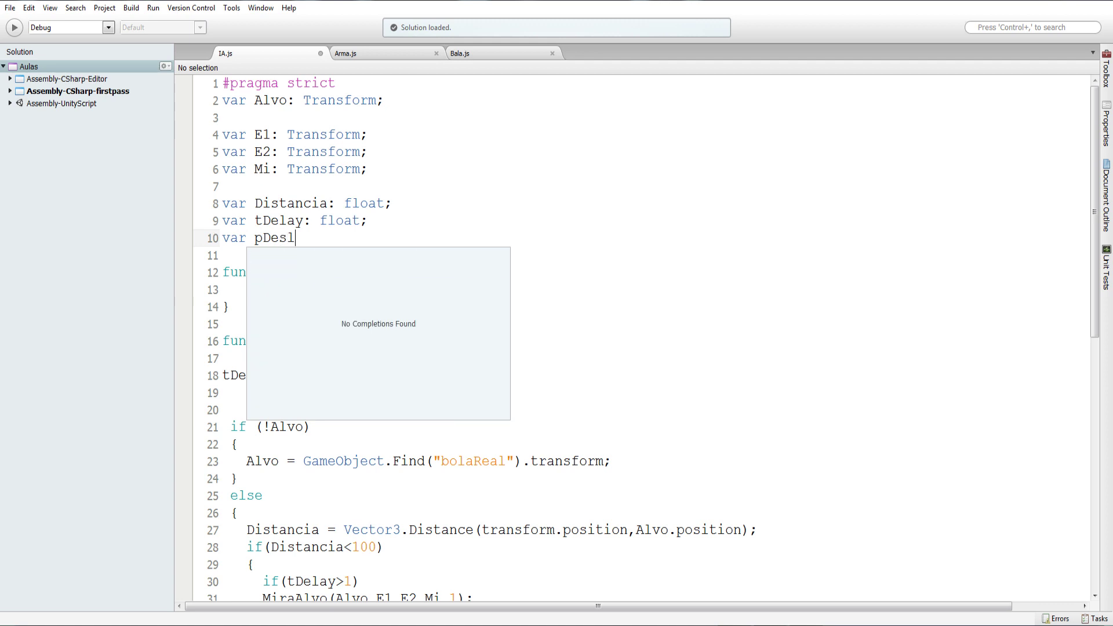
text(igado)
key(BackSpace)
text(o: )
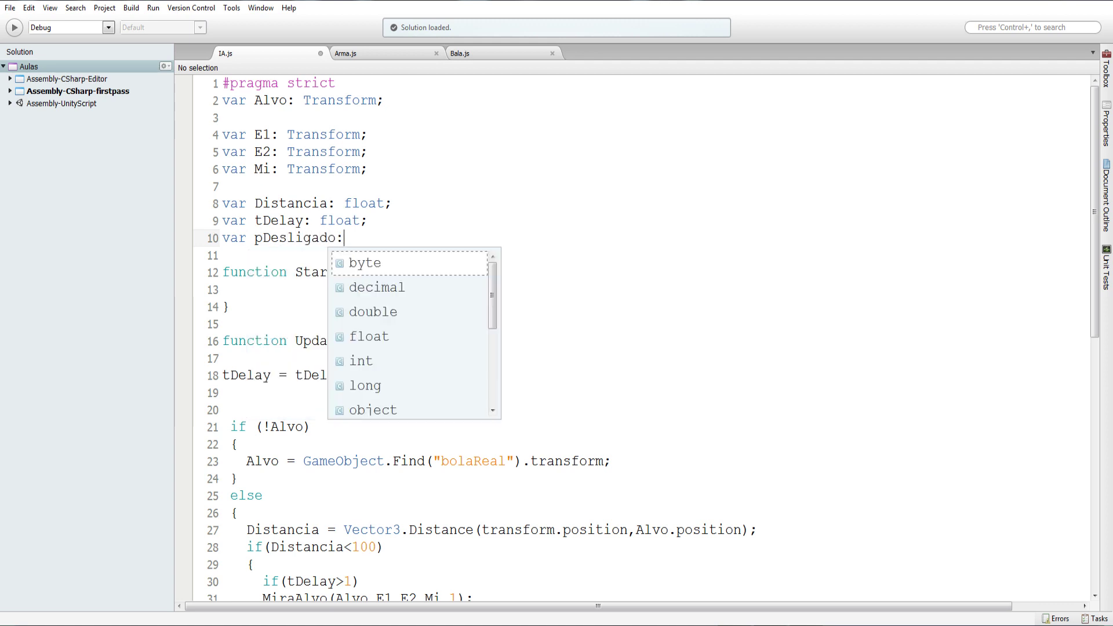
text(Transf)
key(BackSpace)
key(BackSpace)
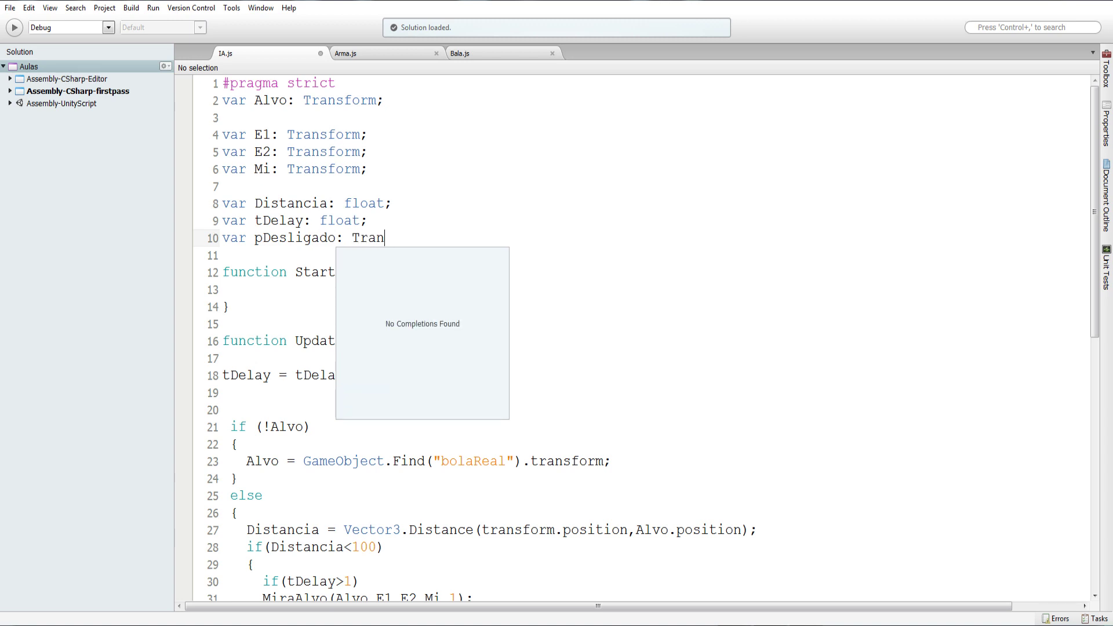
text(sform)
text(;)
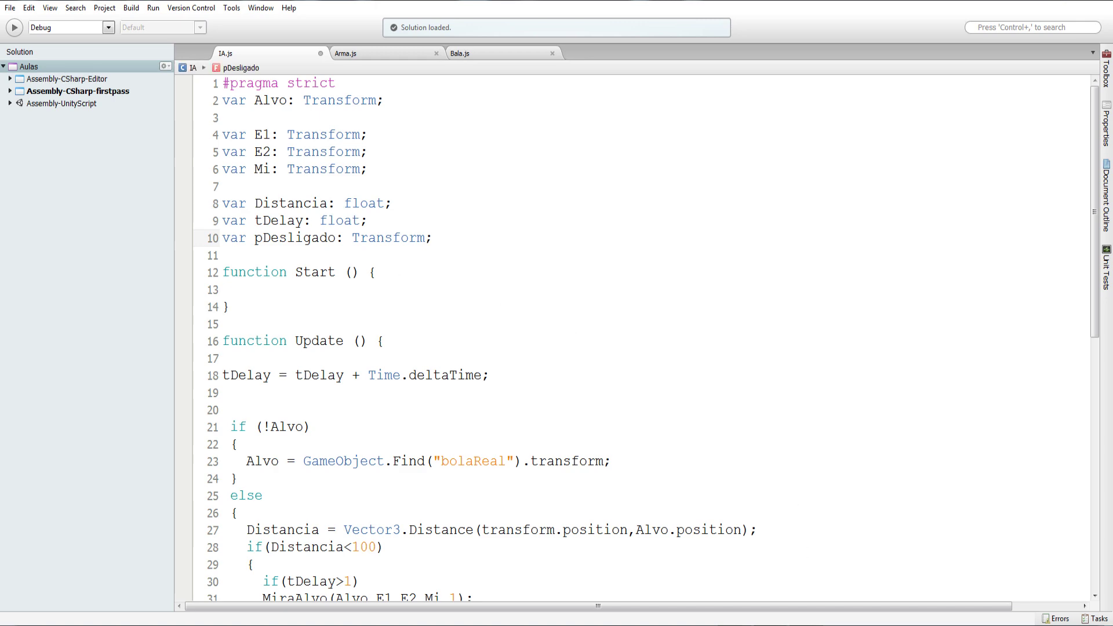
key(alt+Tab)
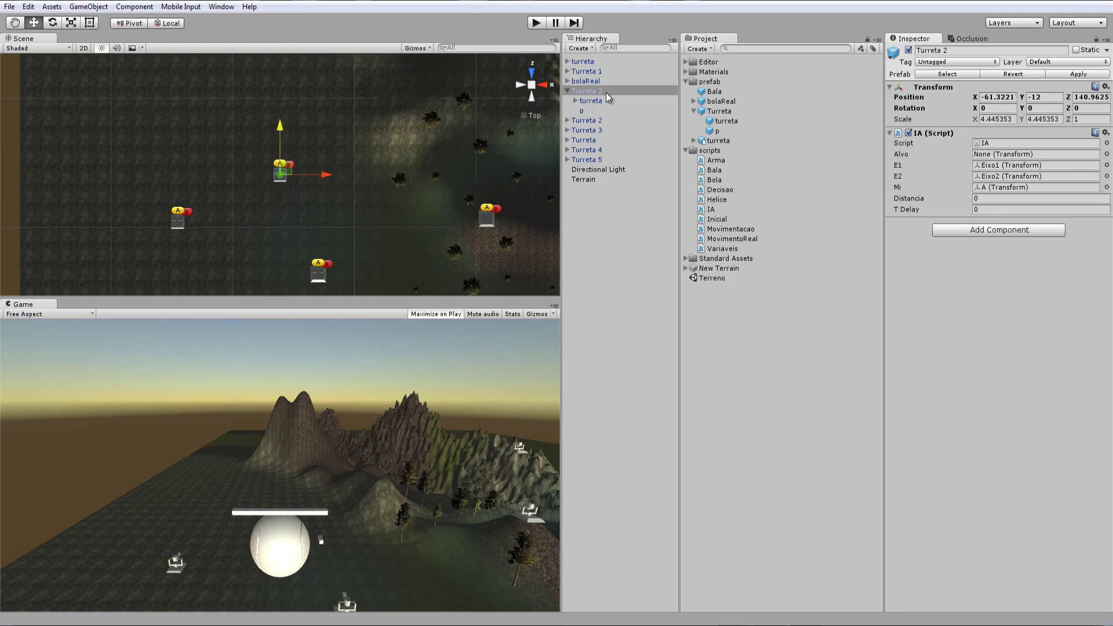
Step: Drag p onto the P Desligado field of Turreta 2's IA script
key(alt+Tab)
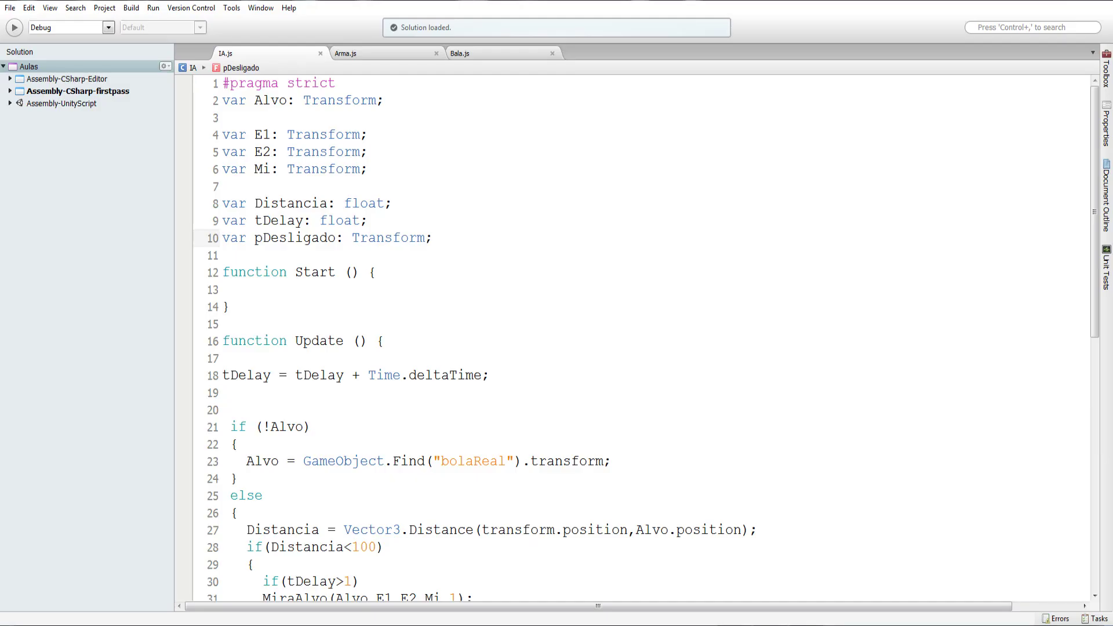
key(alt+Tab)
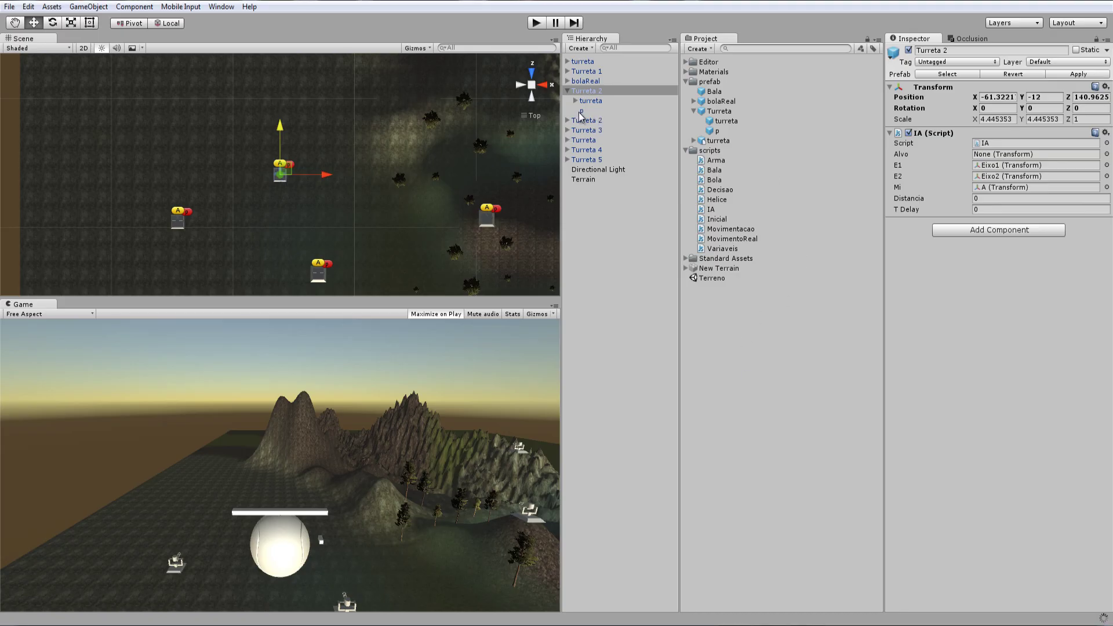
drag(580, 116, 998, 222)
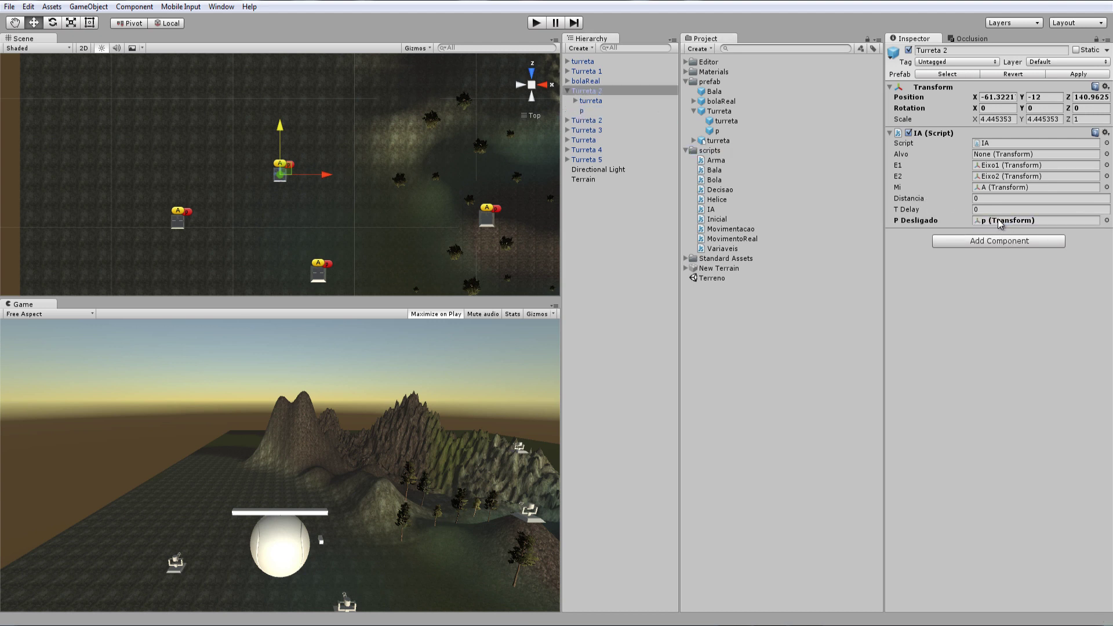
key(alt+Tab)
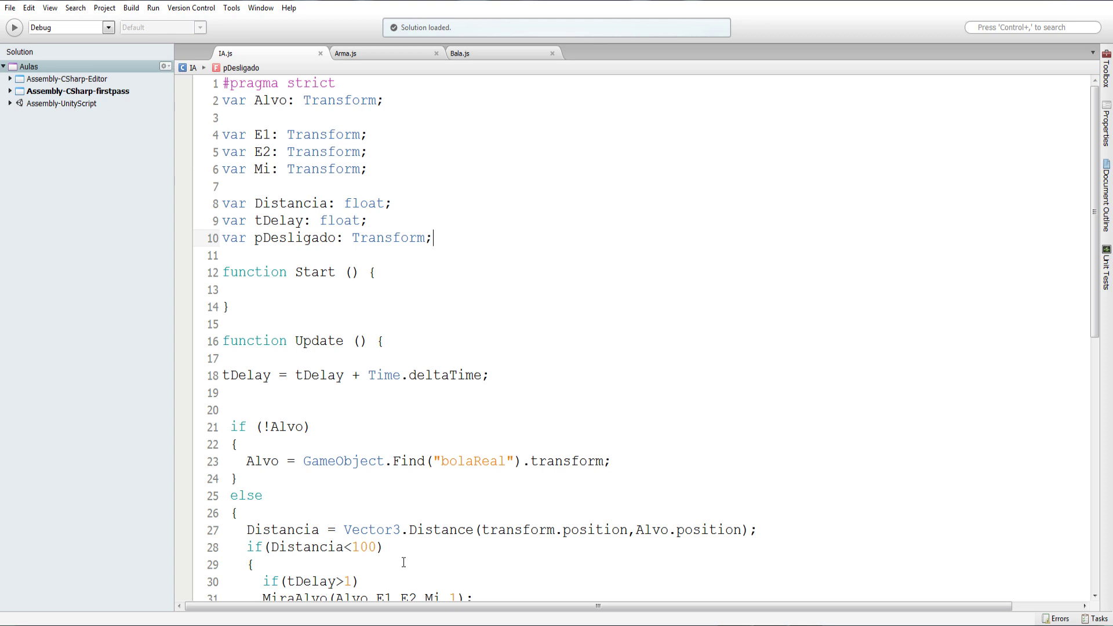
Step: Paste a copy of line 33's MiraAlvo call on a new line after 'tDelay = 0;'
scroll(403, 562, down, 7)
scroll(267, 309, up, 2)
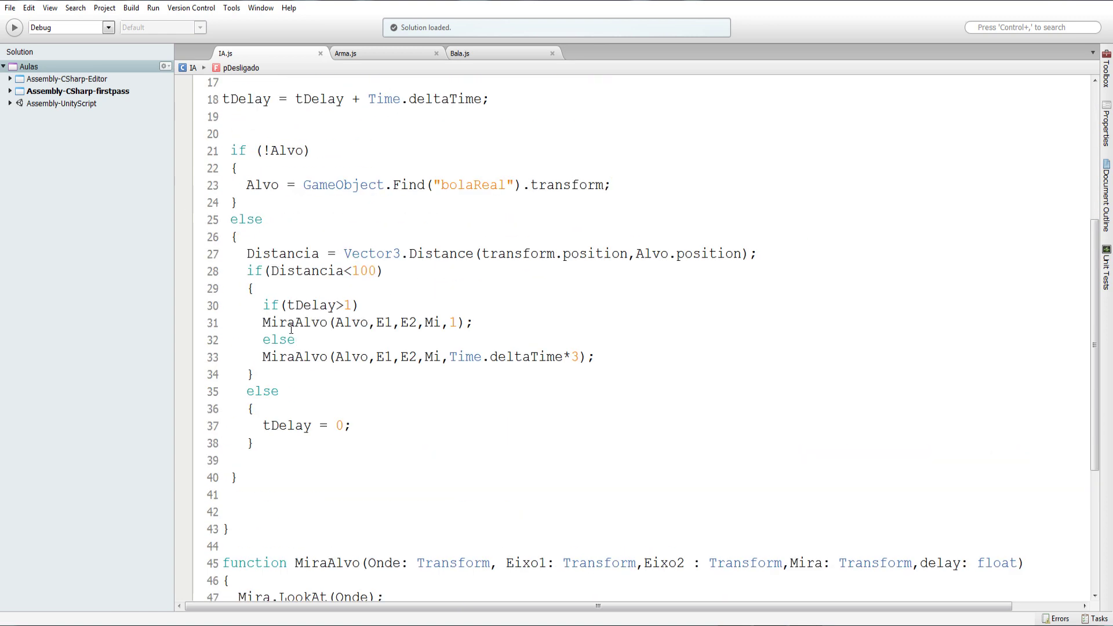
scroll(286, 322, down, 1)
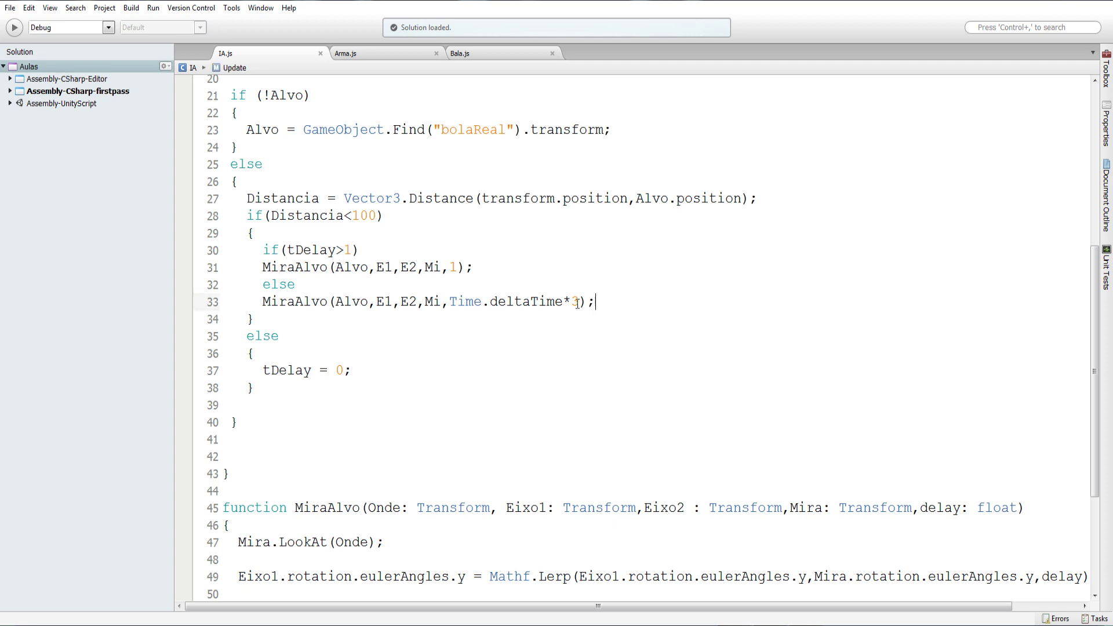
drag(603, 301, 262, 296)
key(ctrl+c)
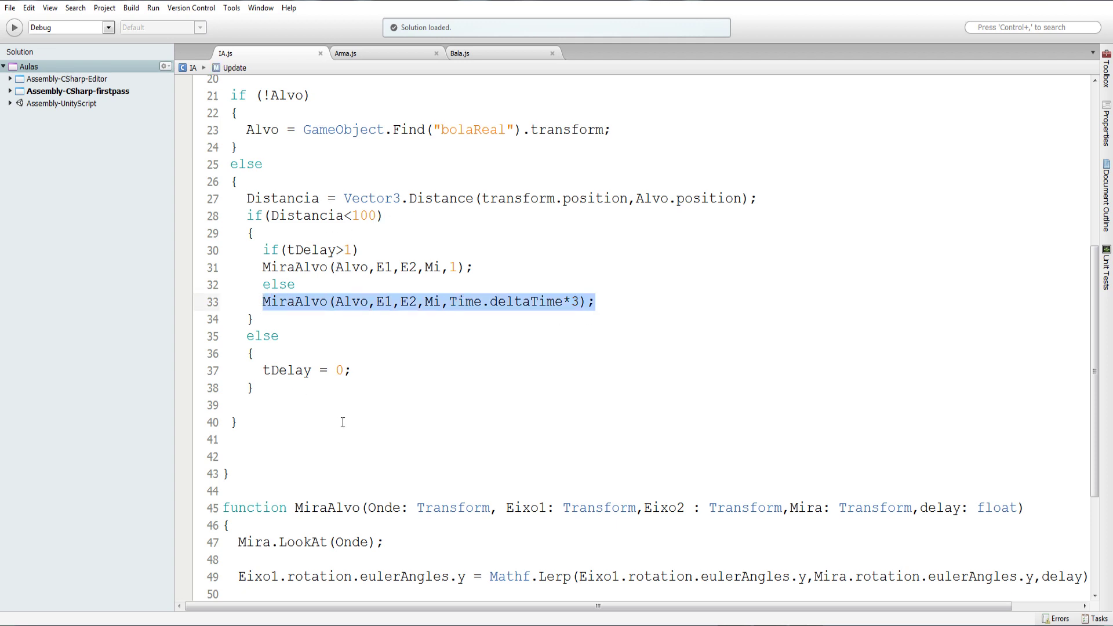
click(364, 370)
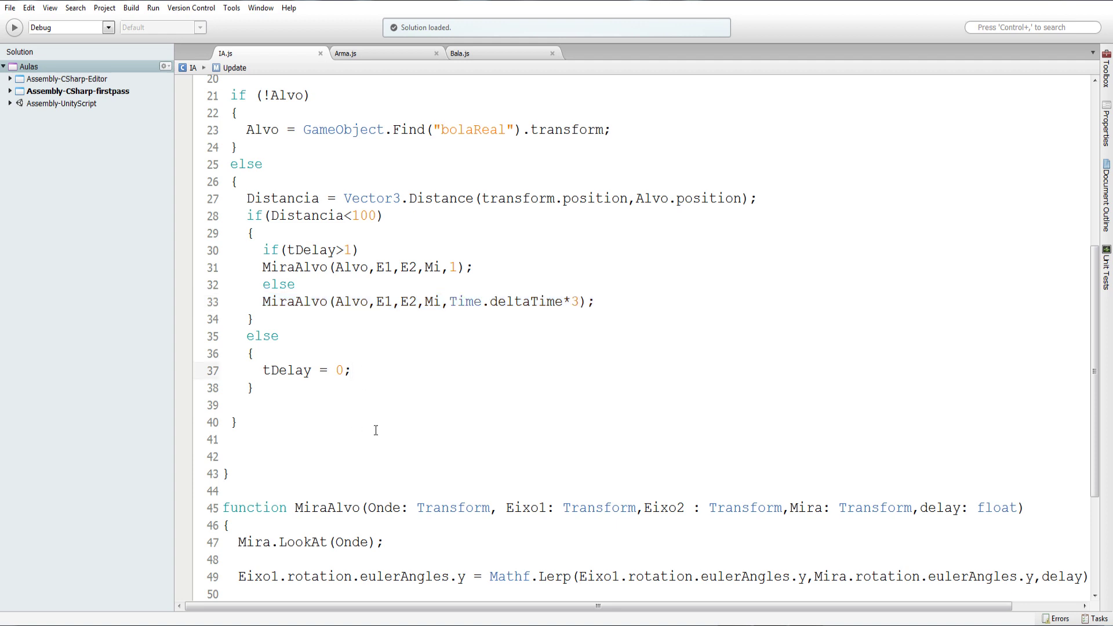
key(Return)
key(ctrl+v)
Step: Replace Alvo with pDesligado as the target in the pasted MiraAlvo call
scroll(376, 429, up, 7)
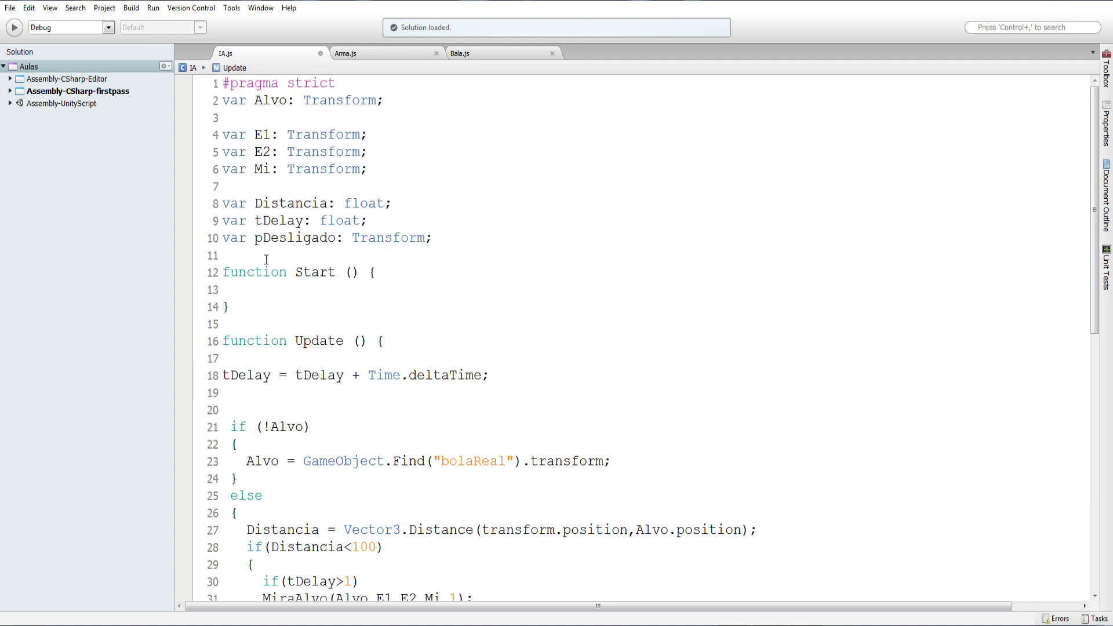
double_click(292, 238)
key(ctrl+c)
scroll(389, 328, down, 7)
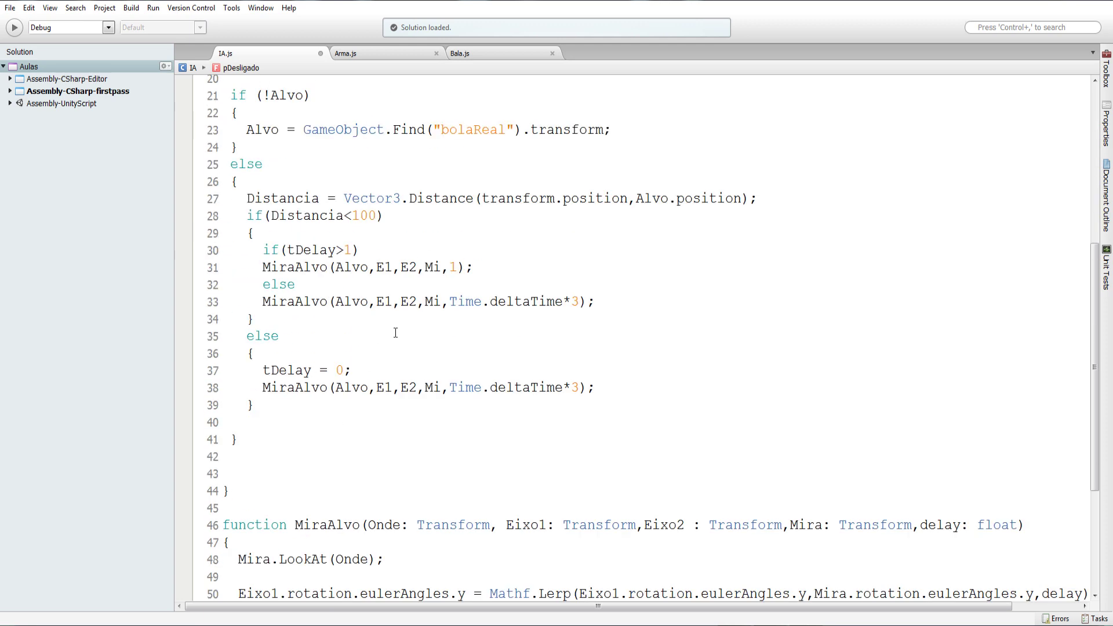
scroll(359, 296, down, 2)
double_click(349, 278)
key(ctrl+v)
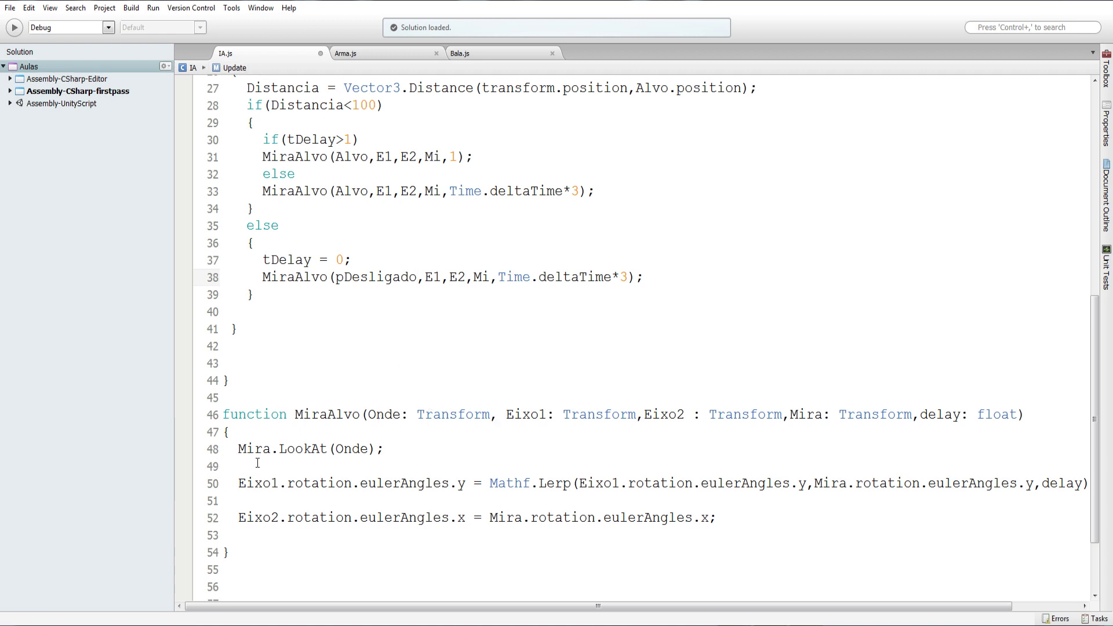
Step: Review the IA.js turret aiming code in MonoDevelop, then return to the Unity editor
scroll(257, 463, up, 3)
scroll(257, 462, up, 6)
scroll(275, 310, down, 5)
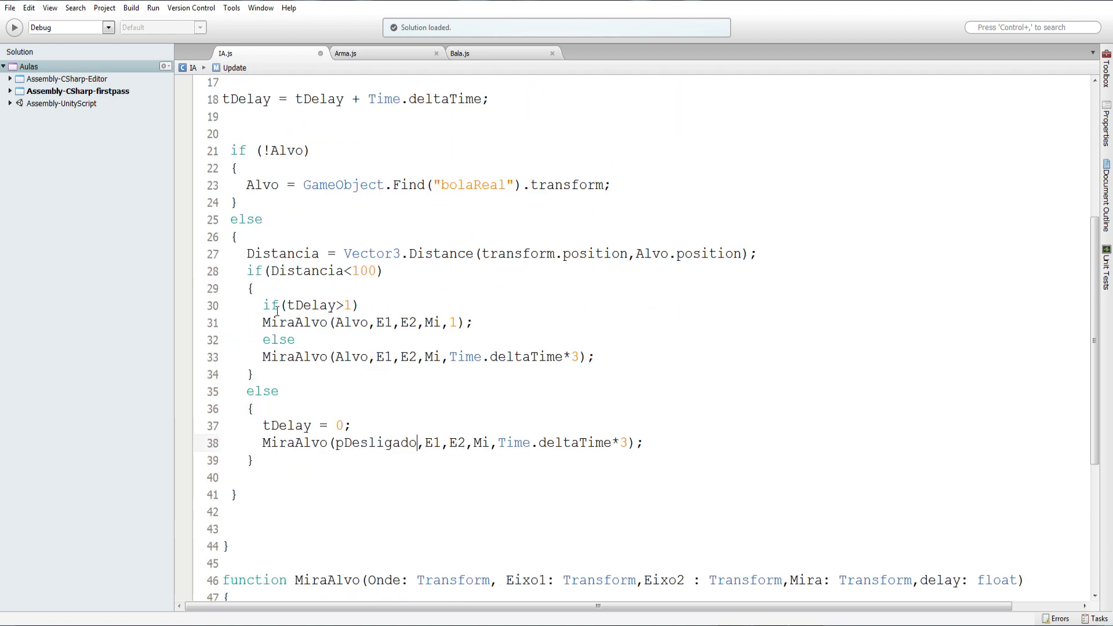
scroll(276, 311, down, 3)
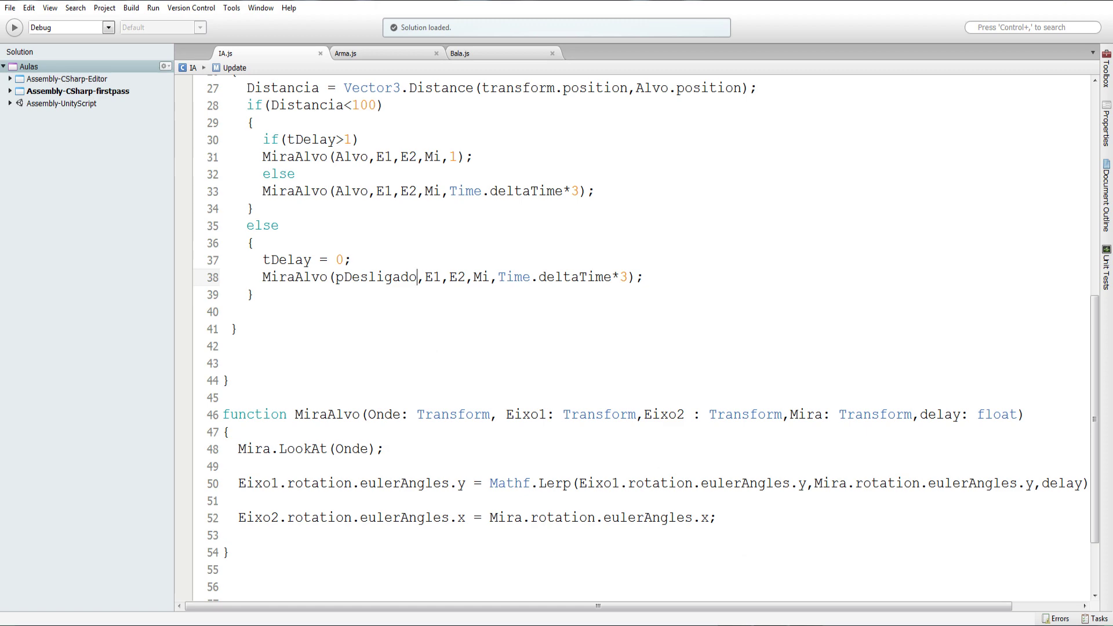
key(alt+Tab)
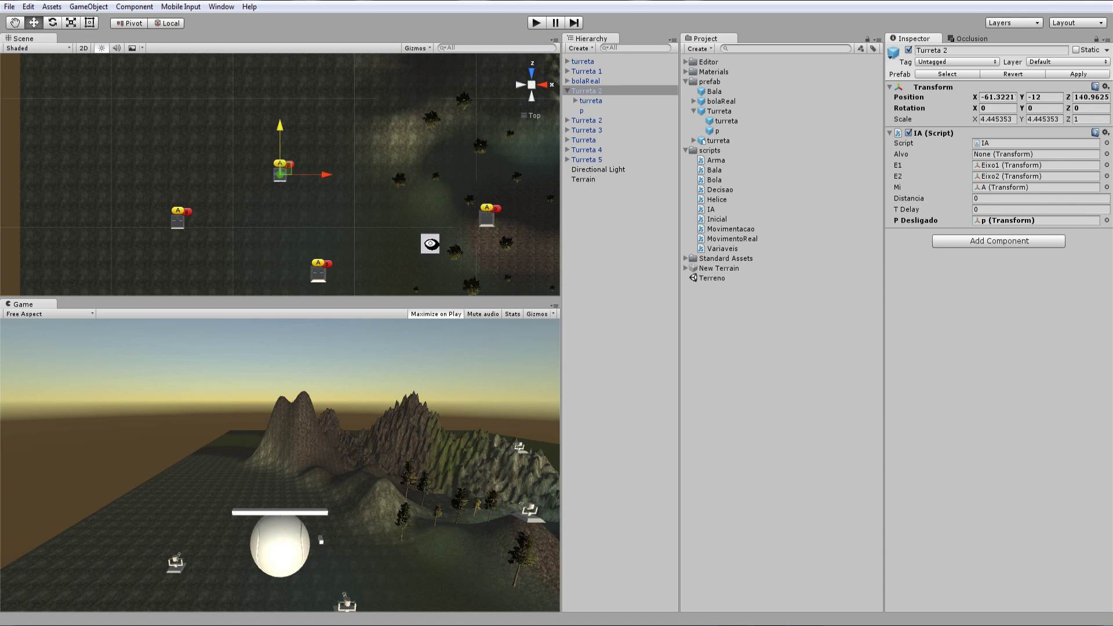
Step: Tilt the Scene view and do a quick Play test of the turrets
mouse_move(413, 233)
alt+mouse_down()
mouse_move(400, 208)
mouse_move(429, 191)
alt+mouse_up()
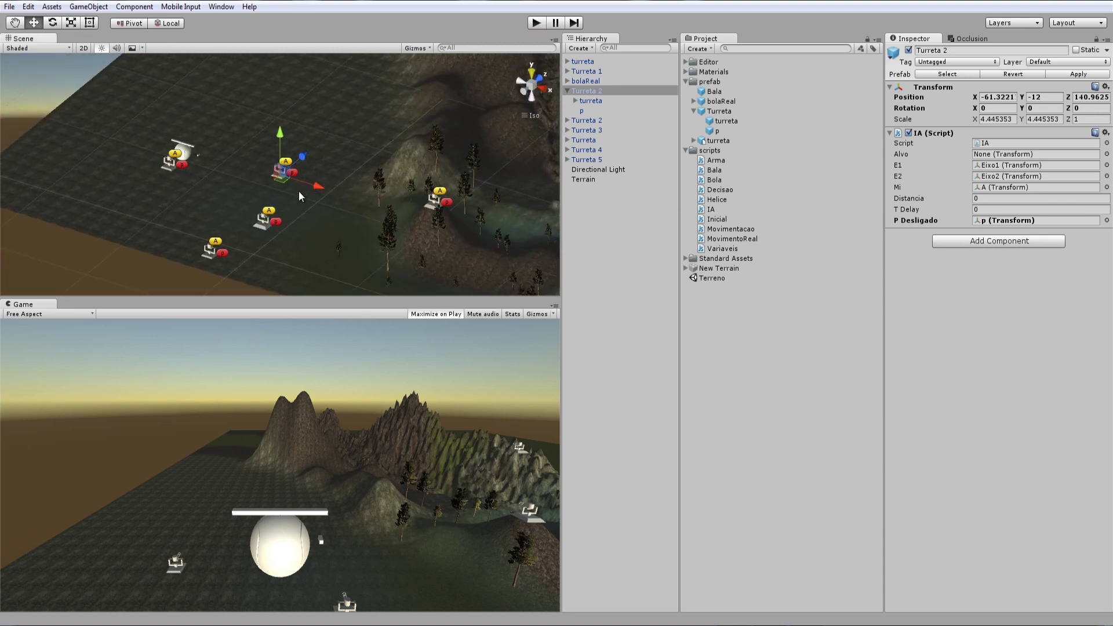
click(536, 22)
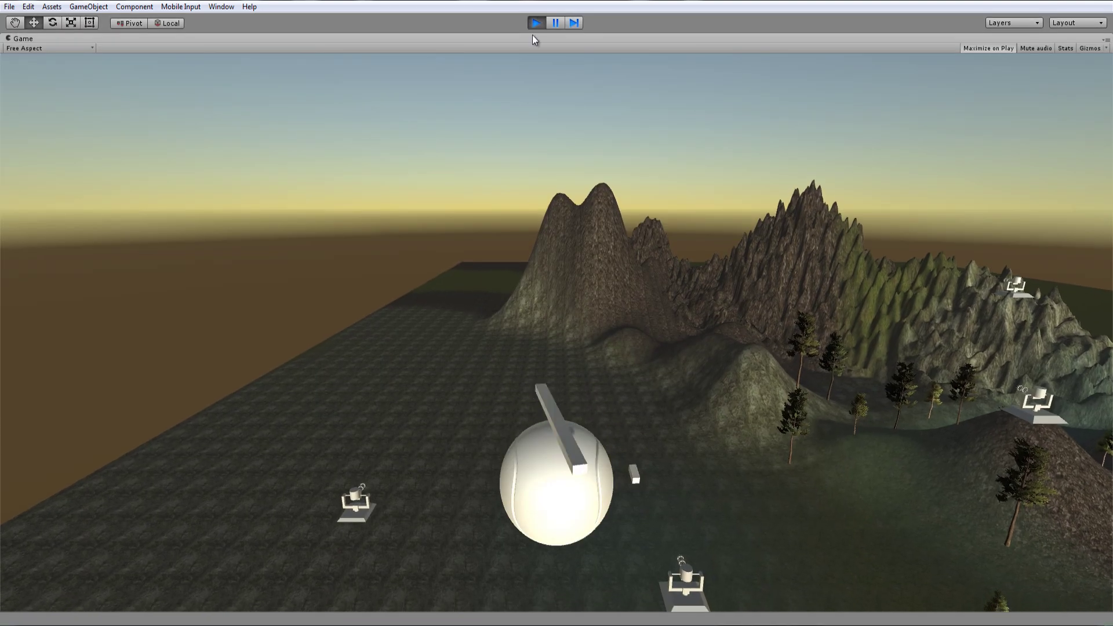
click(540, 22)
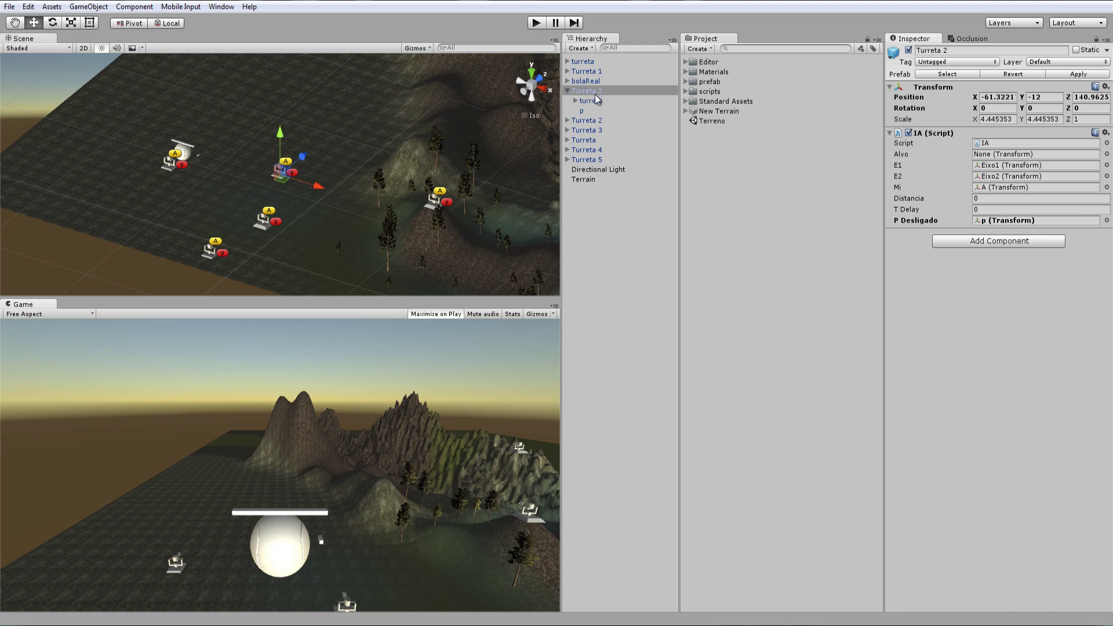
Step: Apply Turreta 2's P Desligado override to the prefab and check each instance's p child
click(1076, 76)
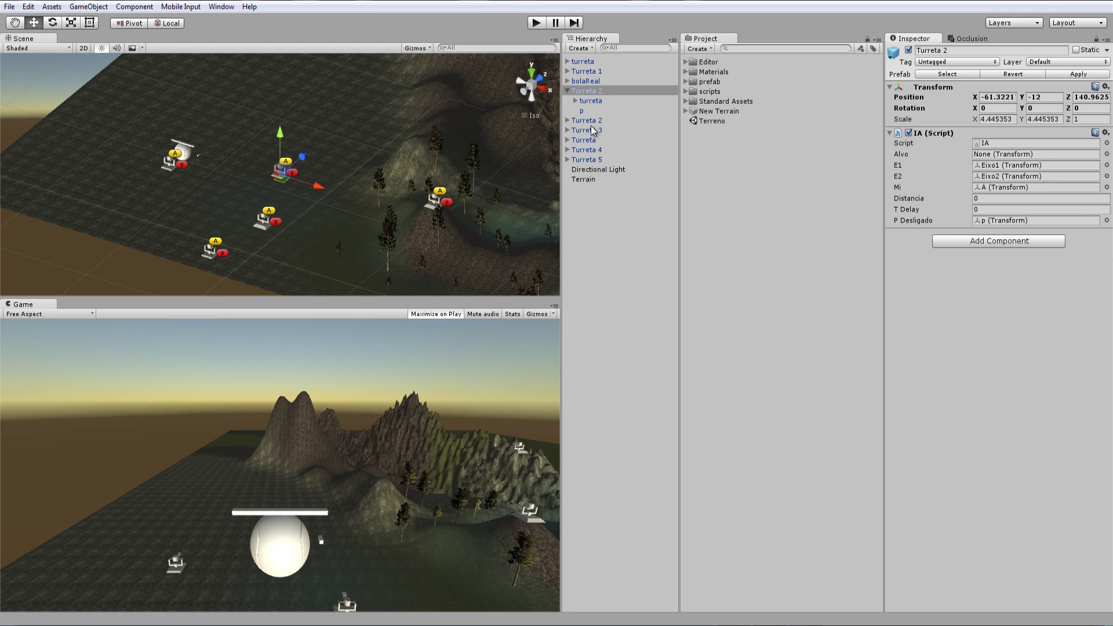
click(591, 122)
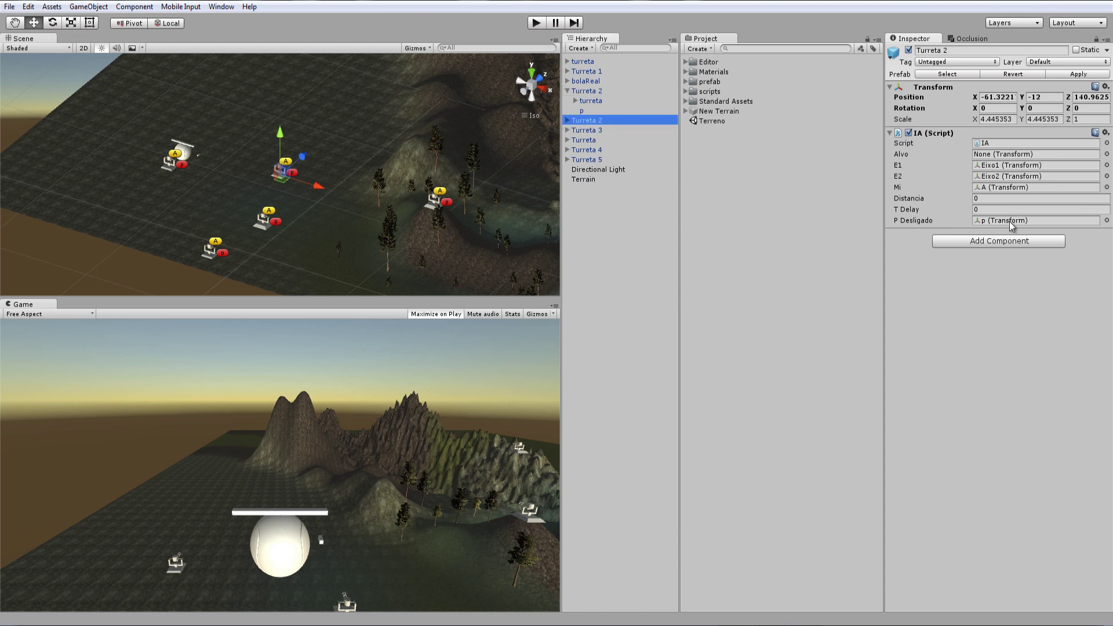
click(1011, 223)
click(581, 141)
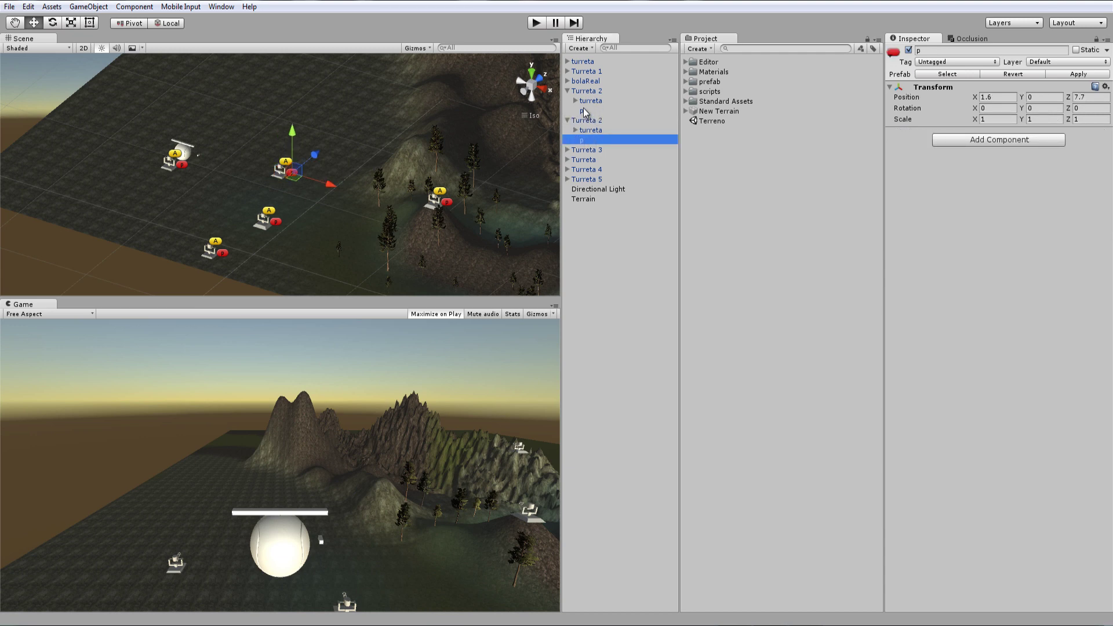
click(583, 111)
click(592, 92)
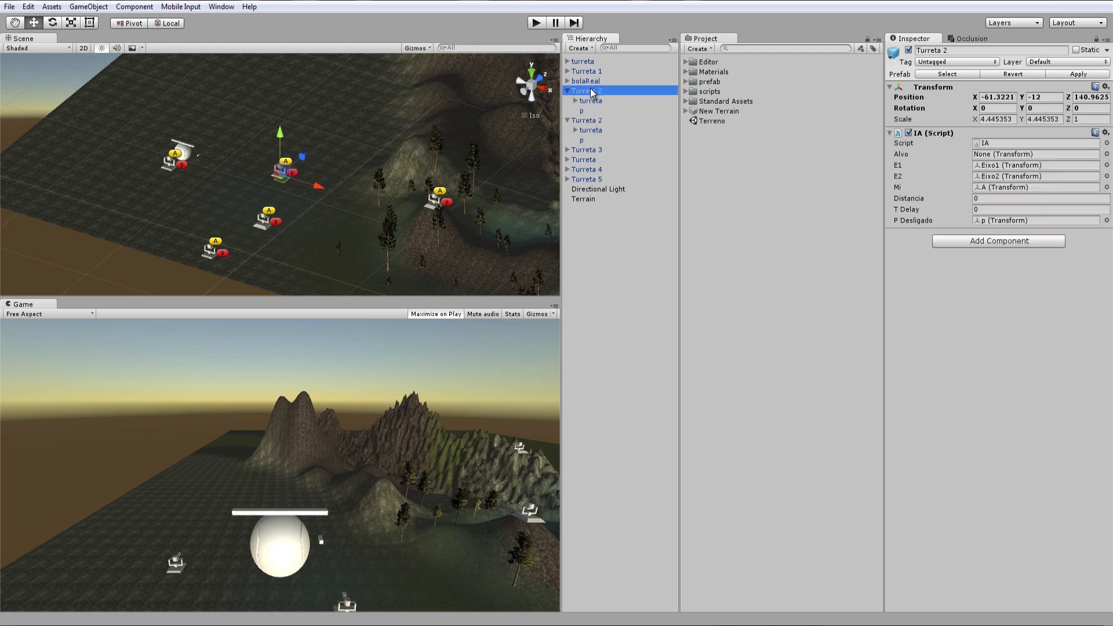
Step: Shift Turreta 2 along X, browse the turrets in the Hierarchy, and test-run the game
mouse_move(298, 188)
mouse_down()
mouse_move(258, 167)
mouse_move(318, 80)
mouse_up()
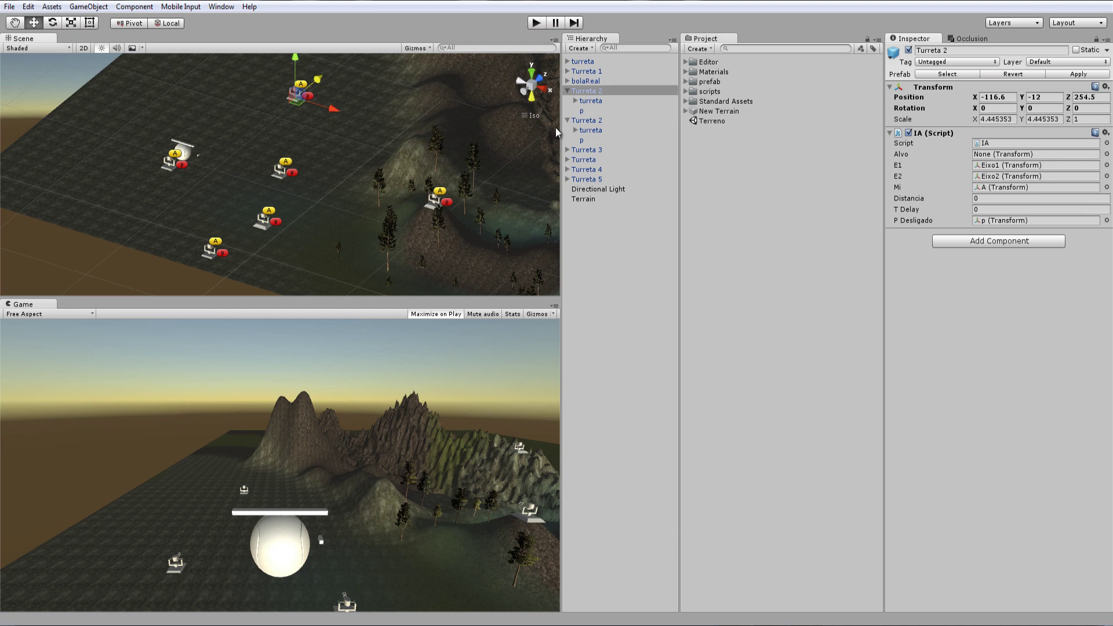
click(568, 91)
click(568, 101)
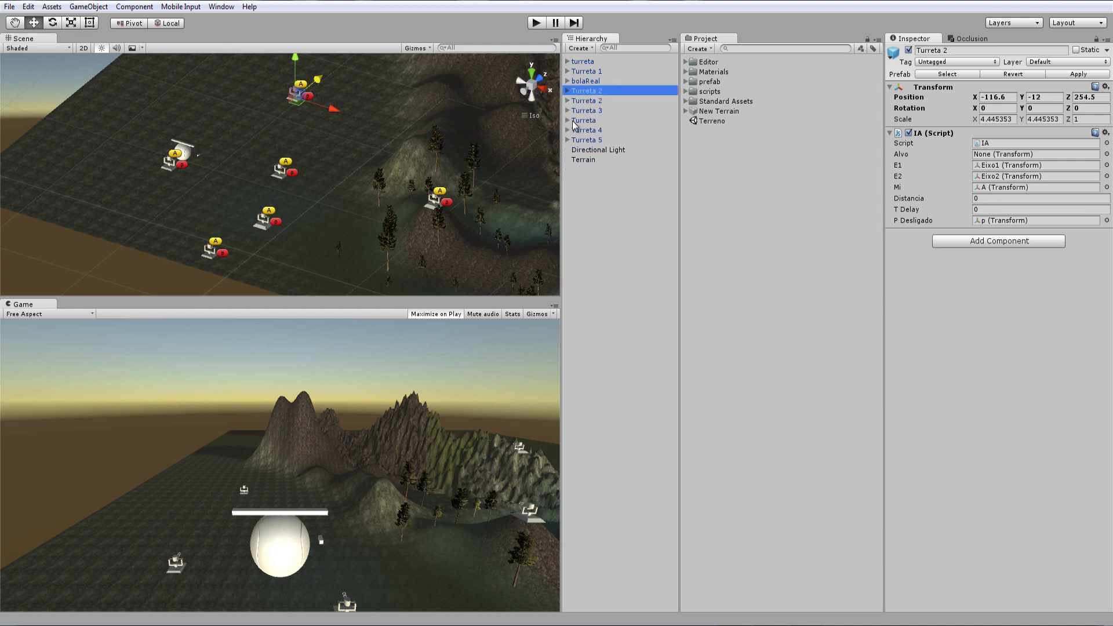
click(582, 110)
click(583, 120)
click(587, 140)
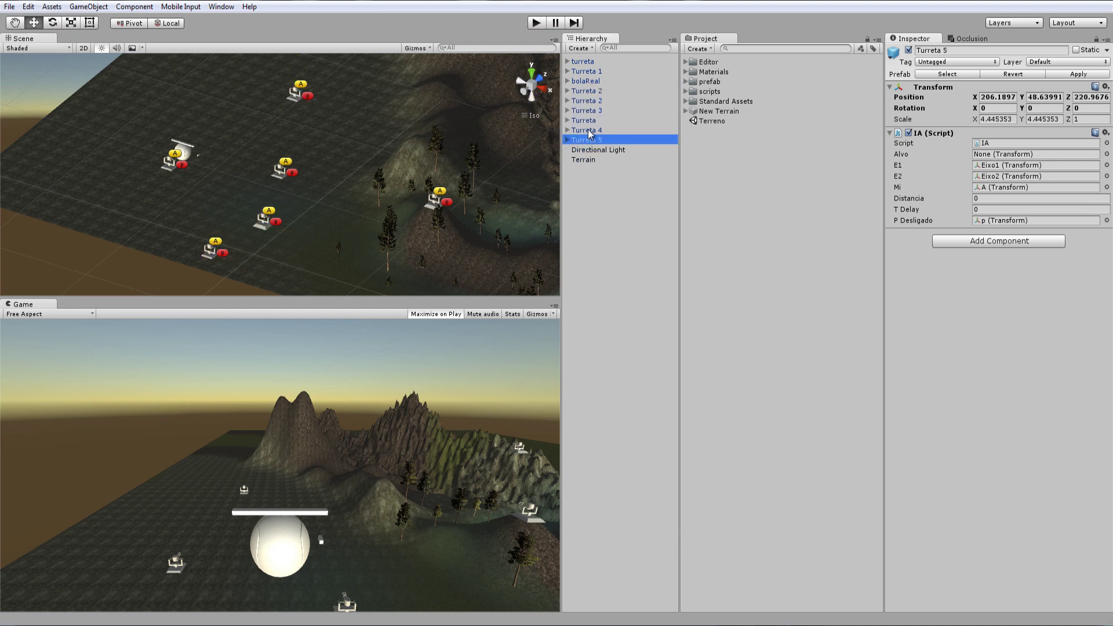
click(587, 130)
click(588, 120)
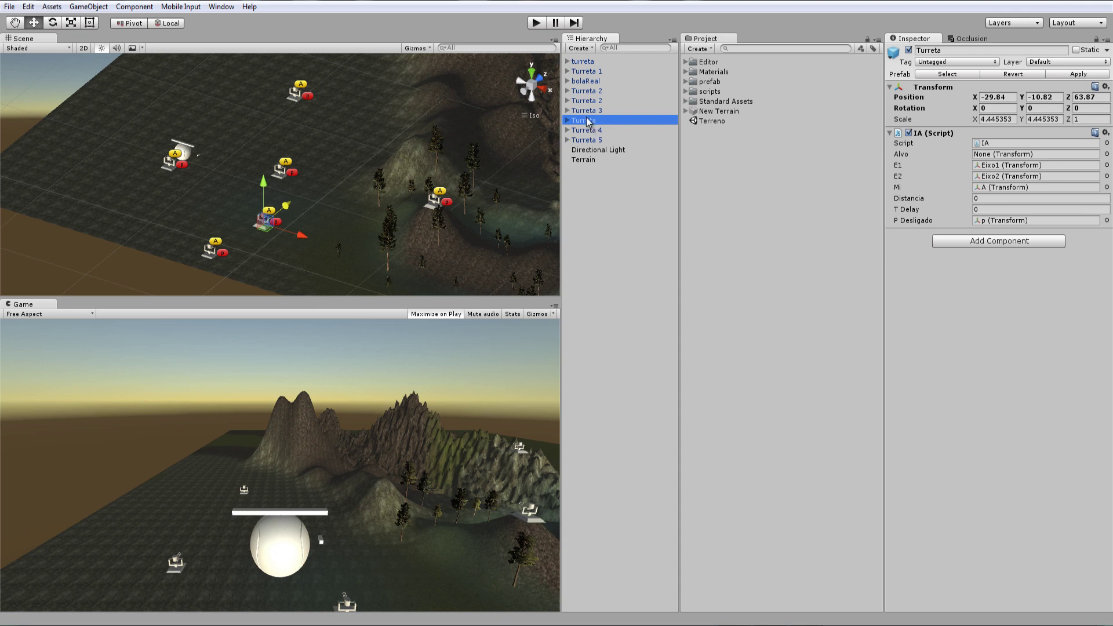
click(535, 24)
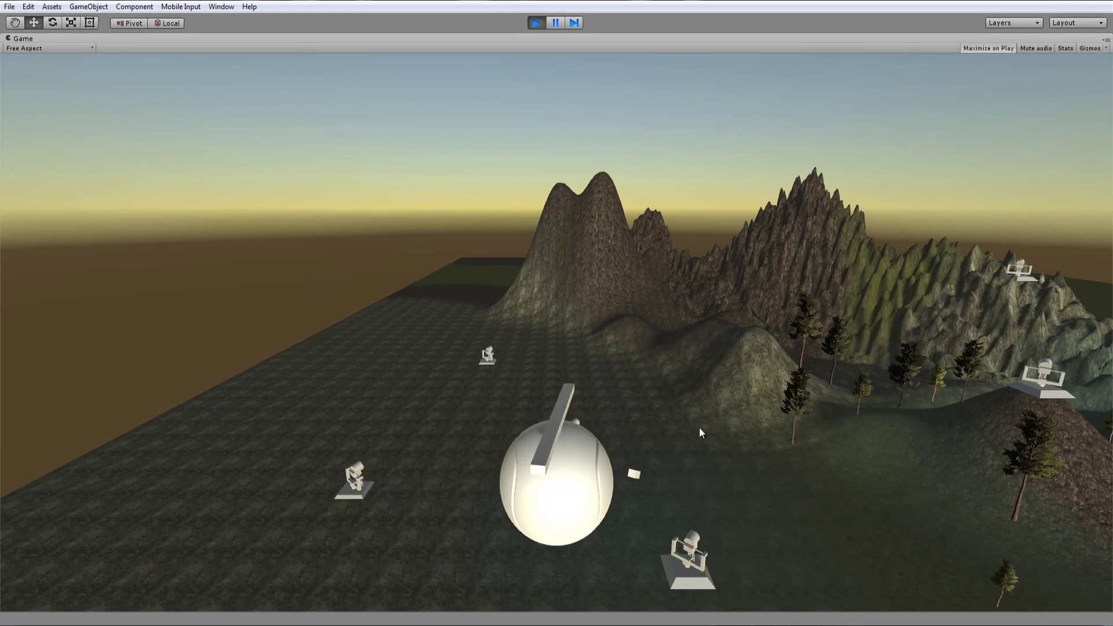
click(536, 24)
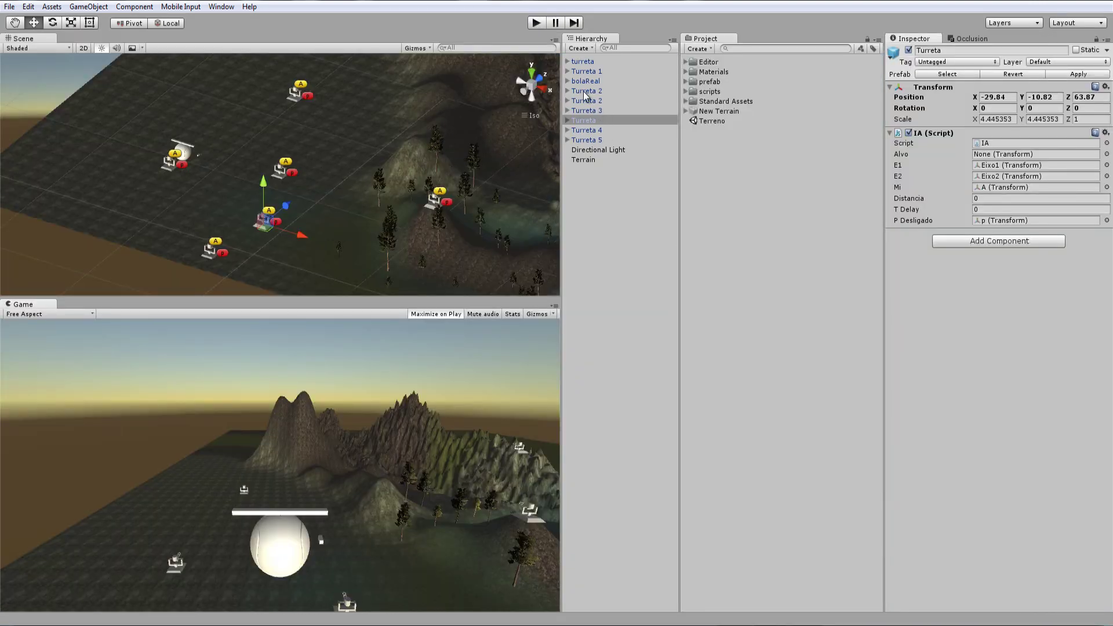
Step: Move Turreta 2's p child to X 2.38, Z 12.02 and test-run the game
click(568, 101)
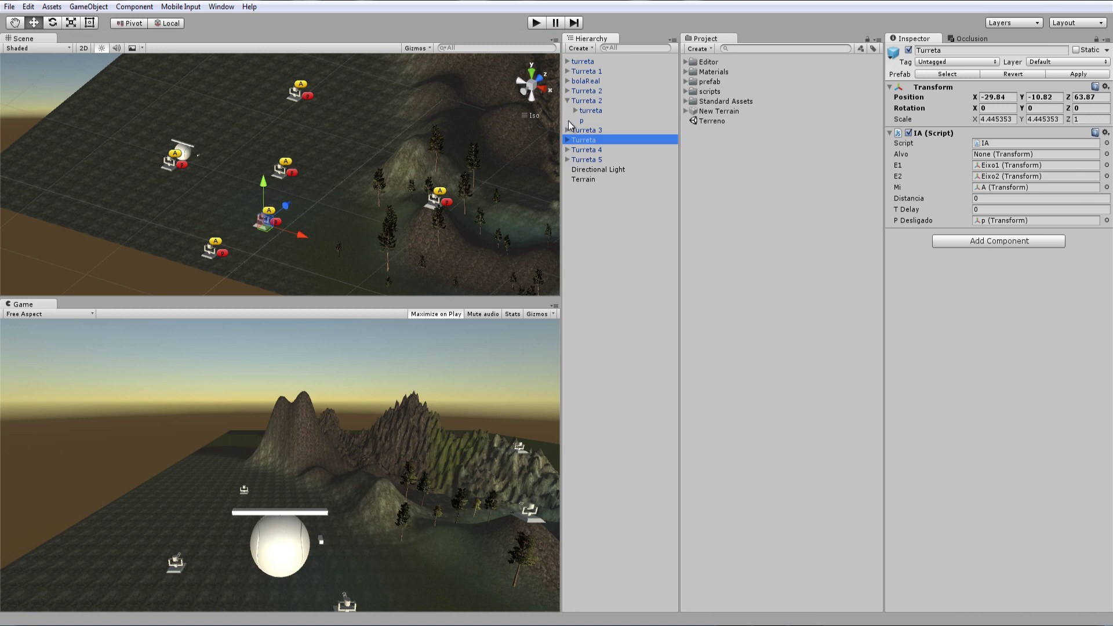
double_click(581, 121)
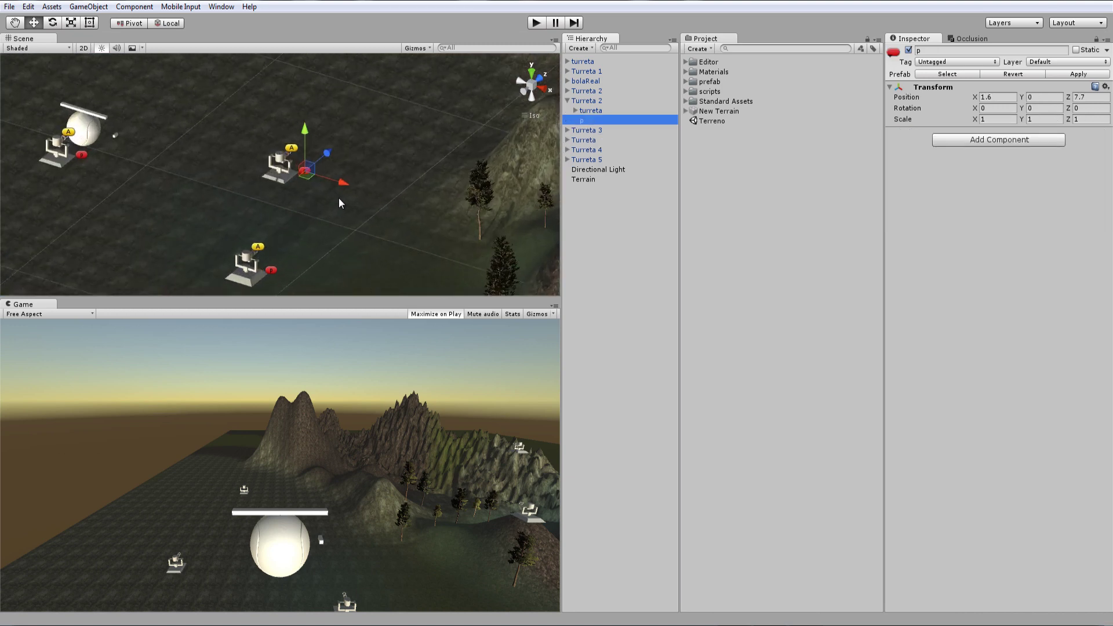
scroll(346, 200, up, 5)
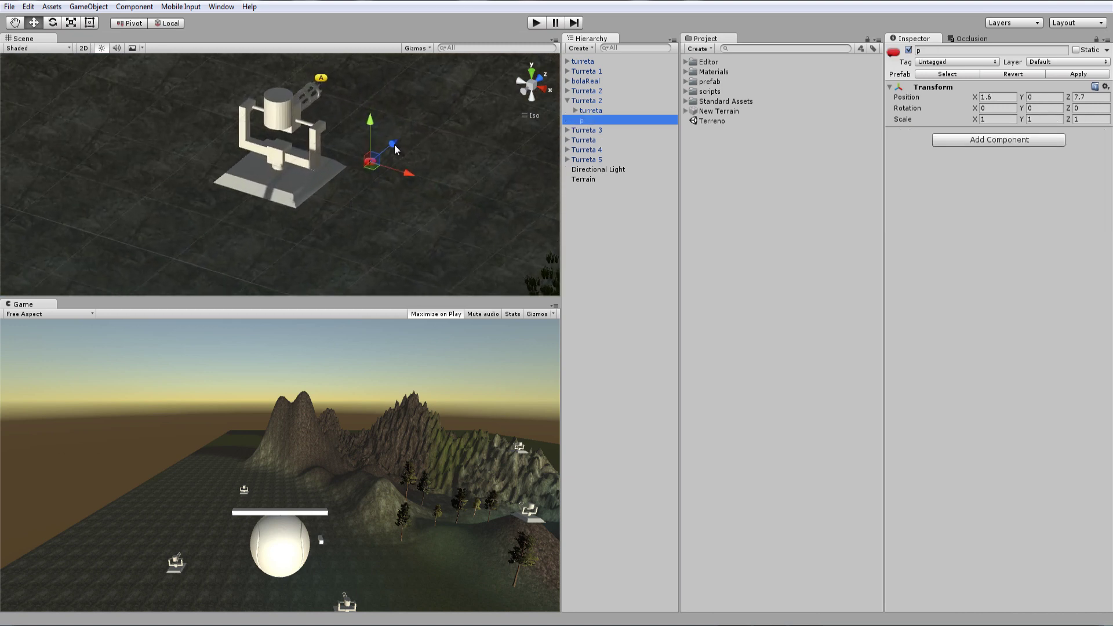
drag(395, 150, 441, 142)
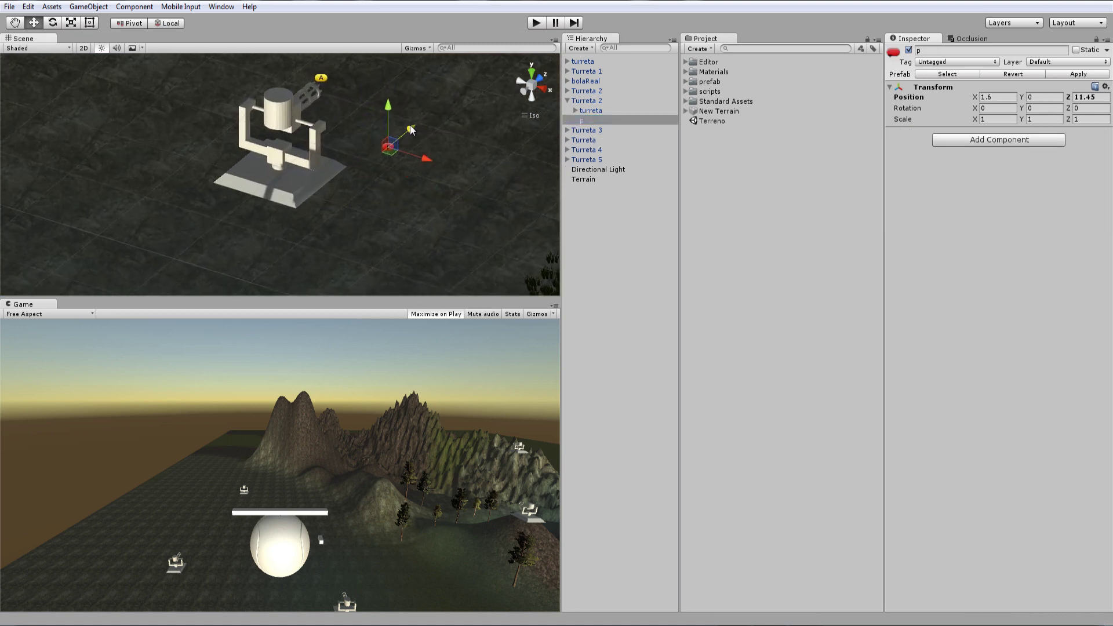
click(536, 23)
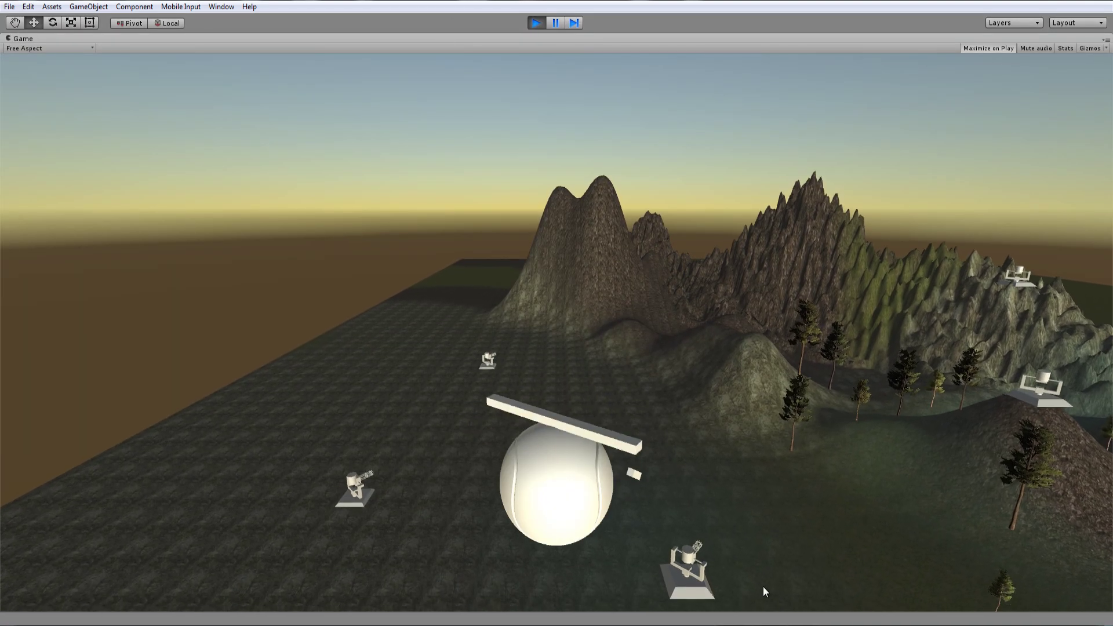
click(529, 26)
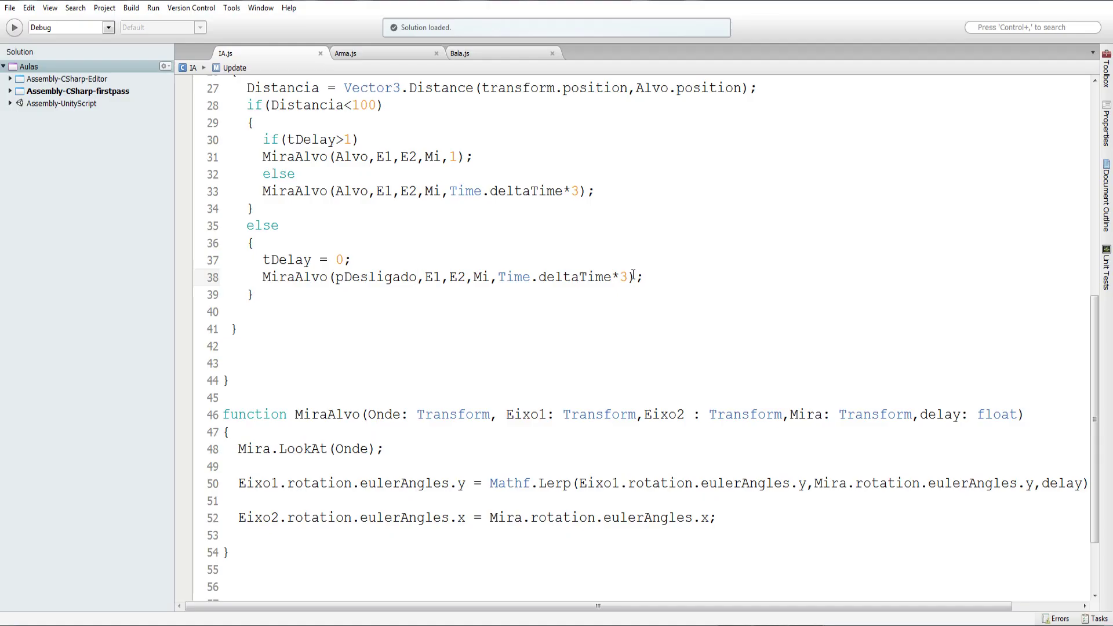
Step: Change line 38's idle aiming speed from Time.deltaTime*3 to Time.deltaTime*2, then return to Unity
text(2)
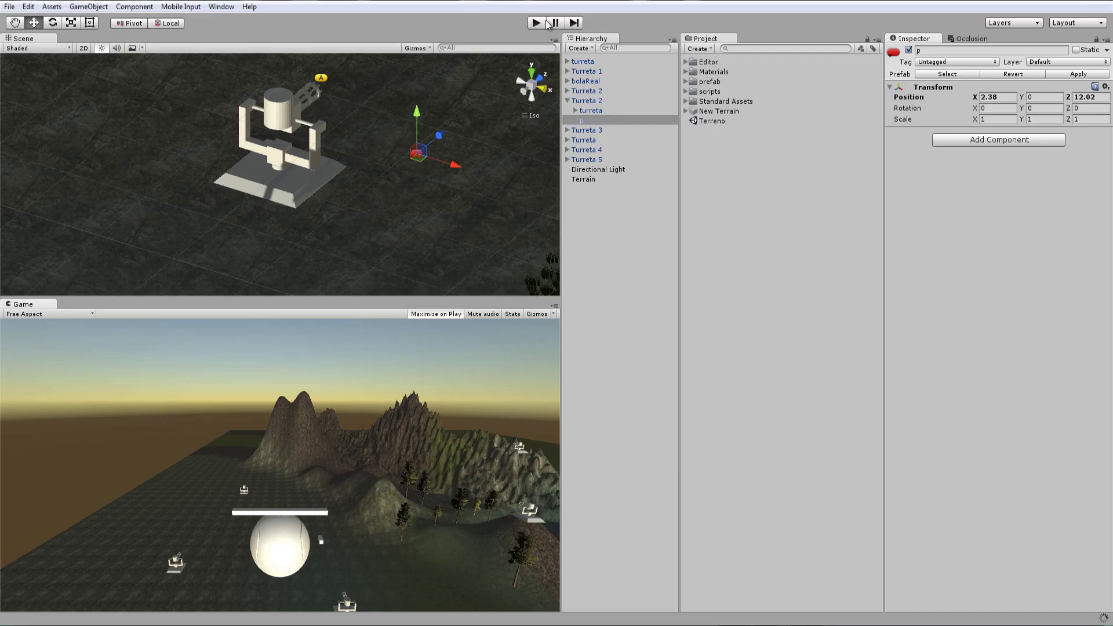
click(534, 22)
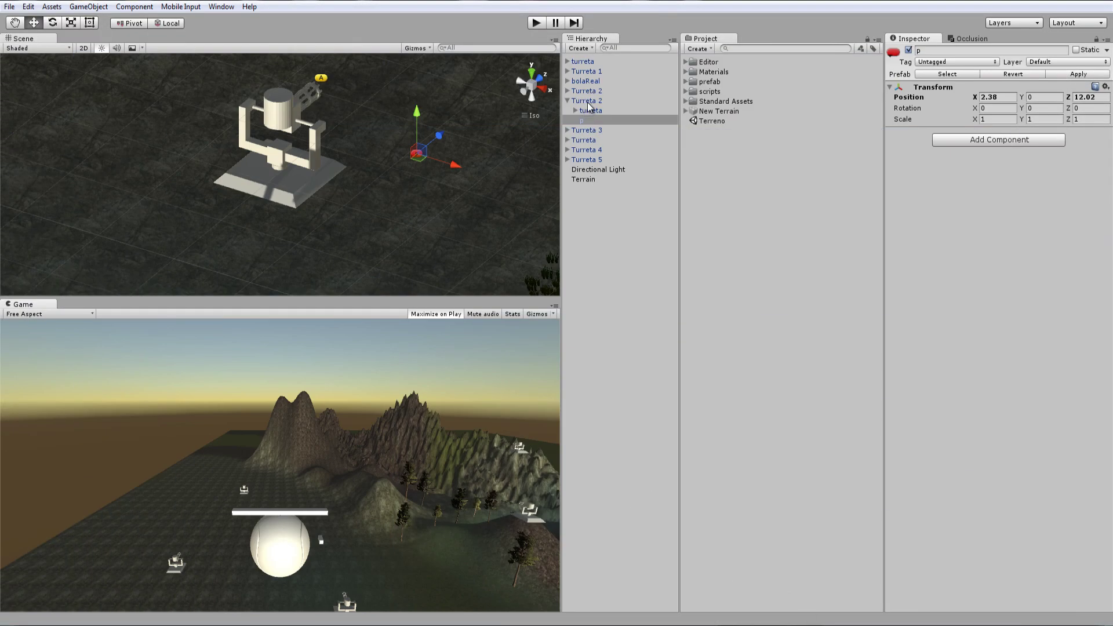
Step: Lower Turreta 2's p point to Y -1.6, Z 18.39, apply it to the prefab, and start Play
click(587, 102)
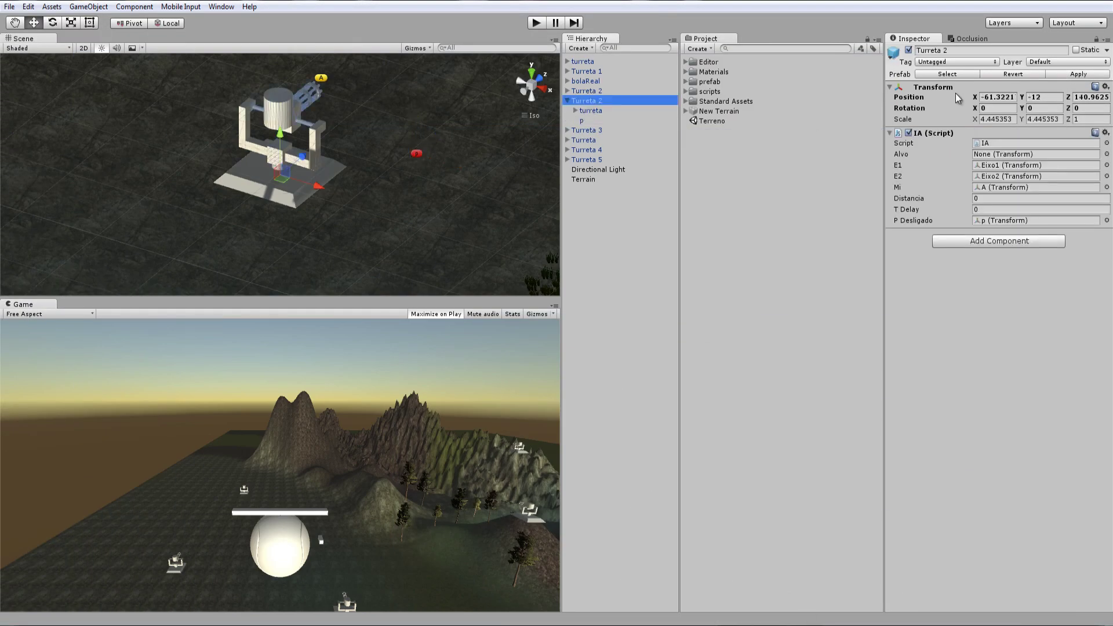
click(415, 155)
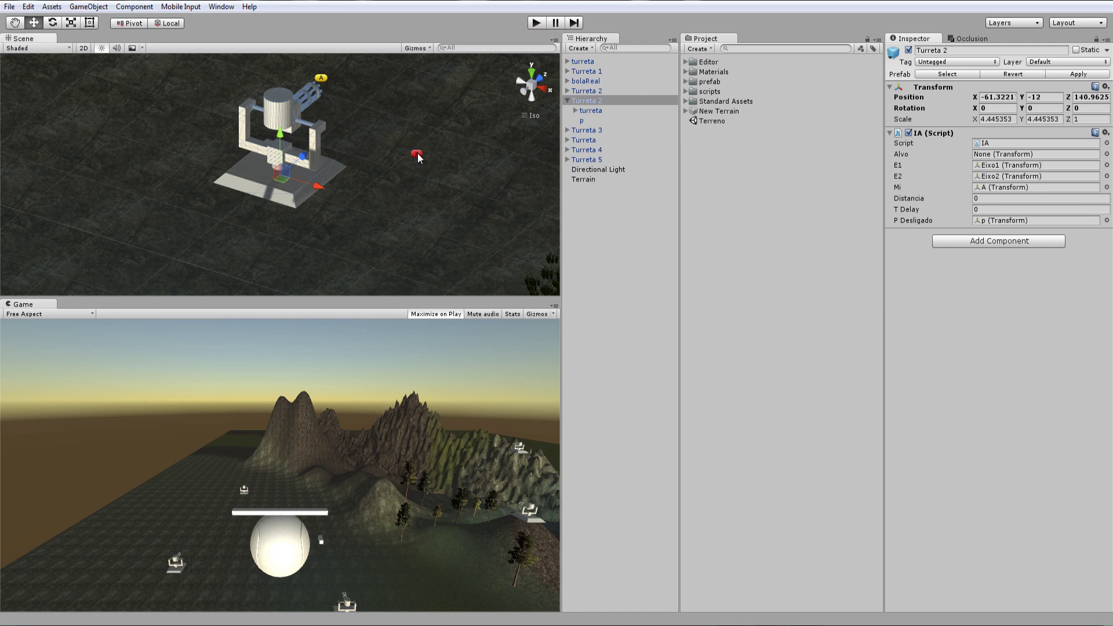
mouse_move(417, 114)
mouse_down()
mouse_move(422, 151)
mouse_move(470, 171)
mouse_up()
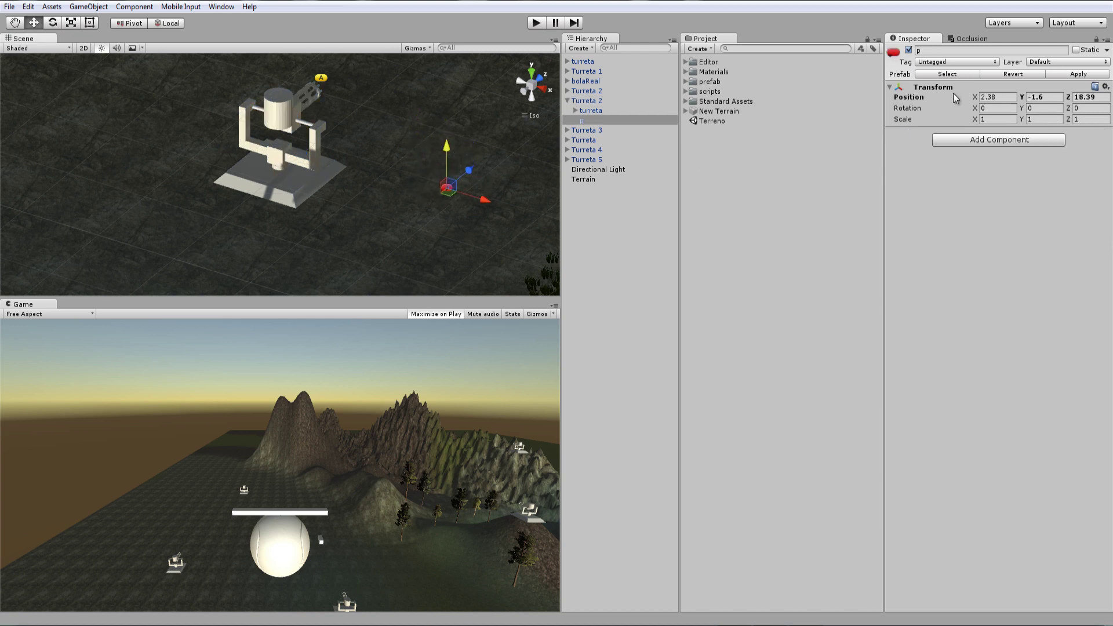
click(1063, 76)
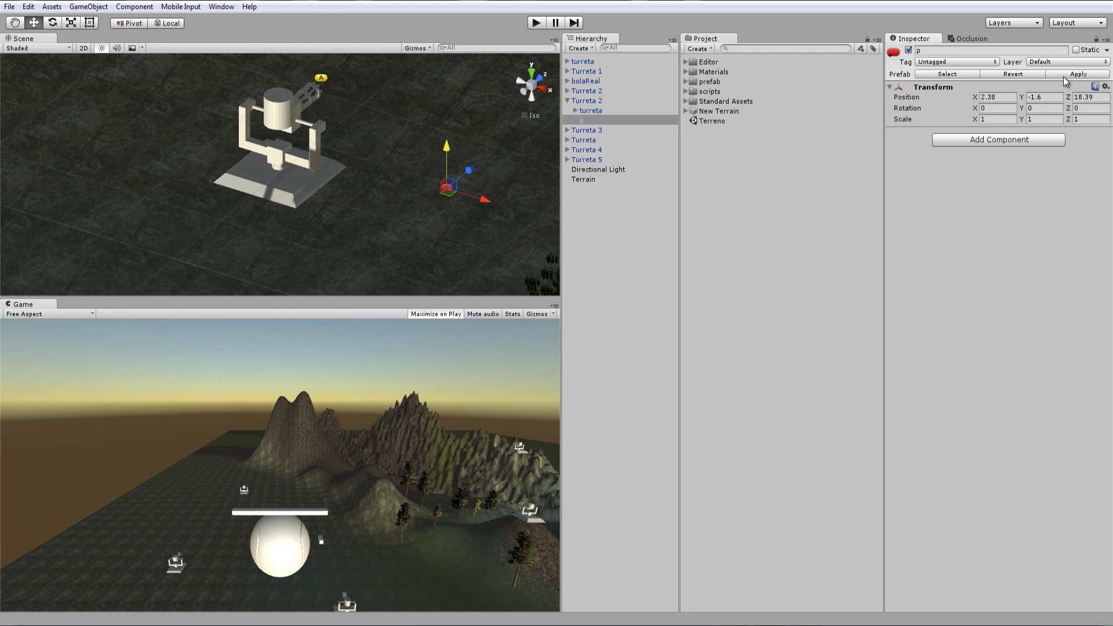
click(533, 26)
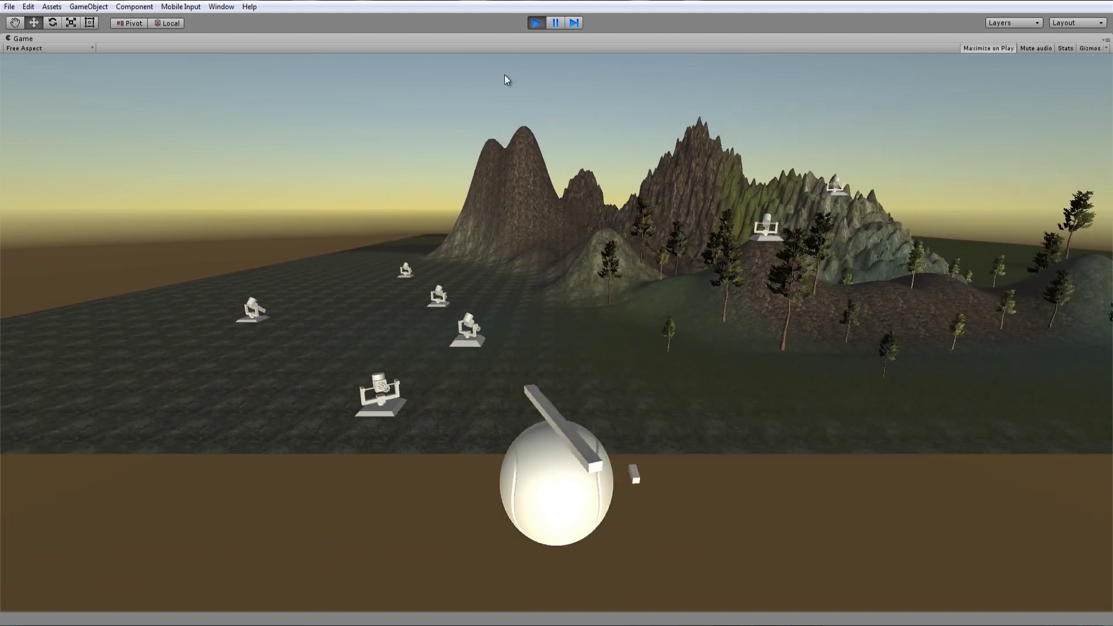
Step: Stop the running game after watching how the turrets react
click(538, 23)
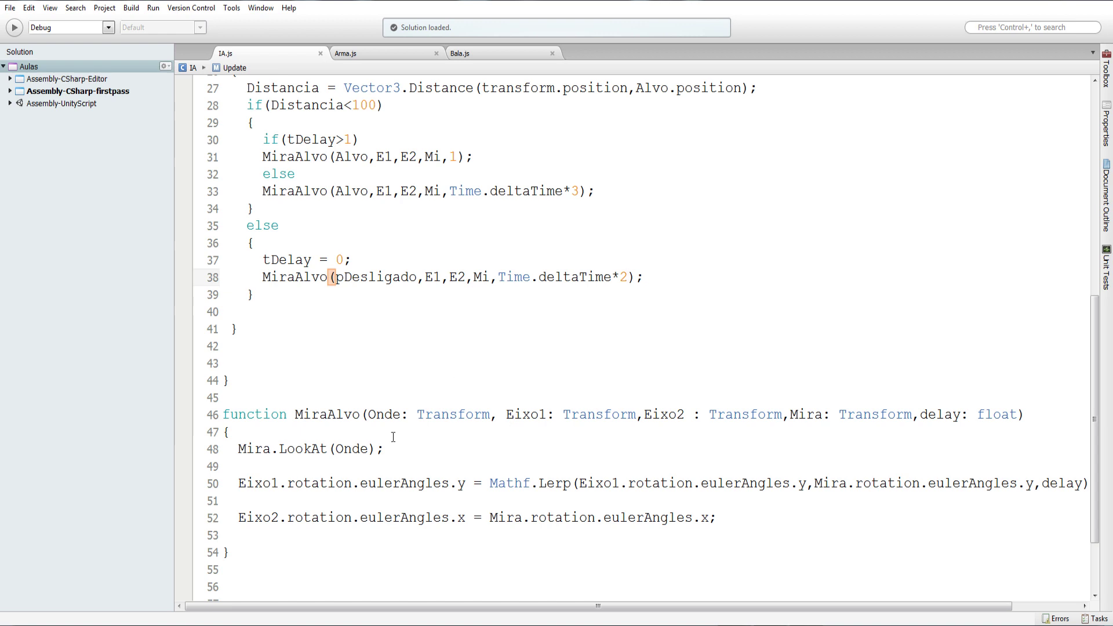
Step: Declare a new empty function Atirar() on line 56, below MiraAlvo
click(231, 552)
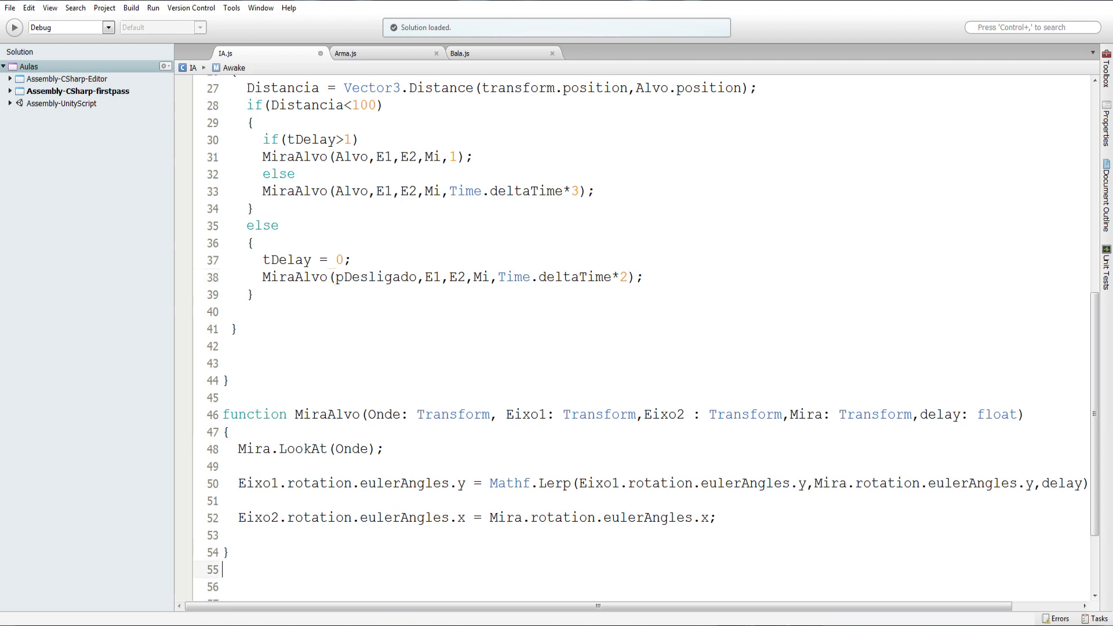
key(Return)
key(Return)
key(Return)
click(240, 358)
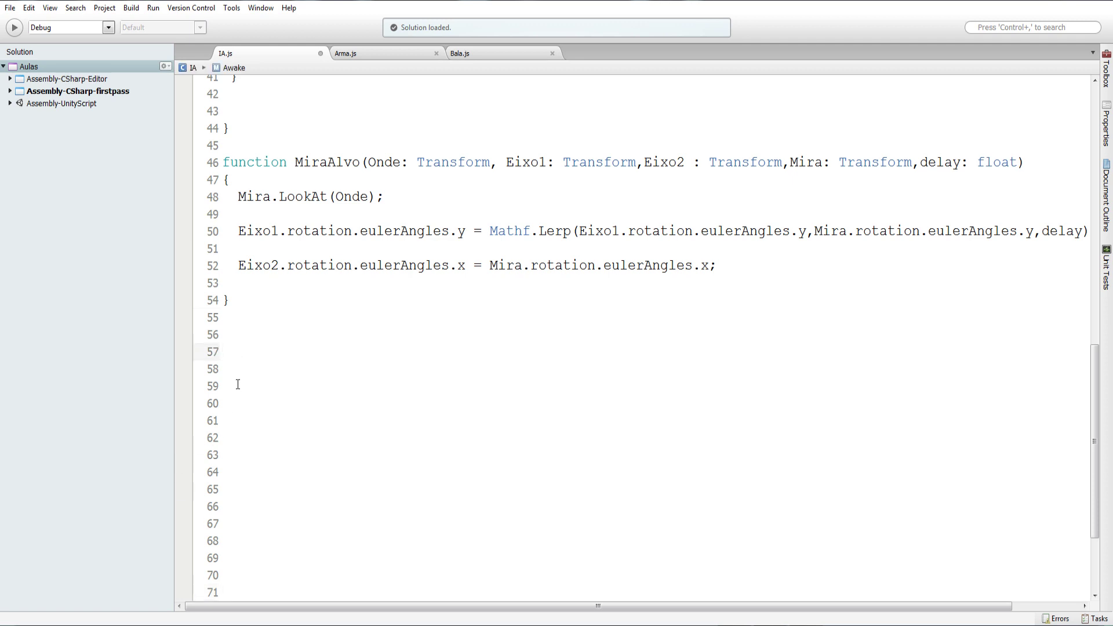
key(Up)
text(fu)
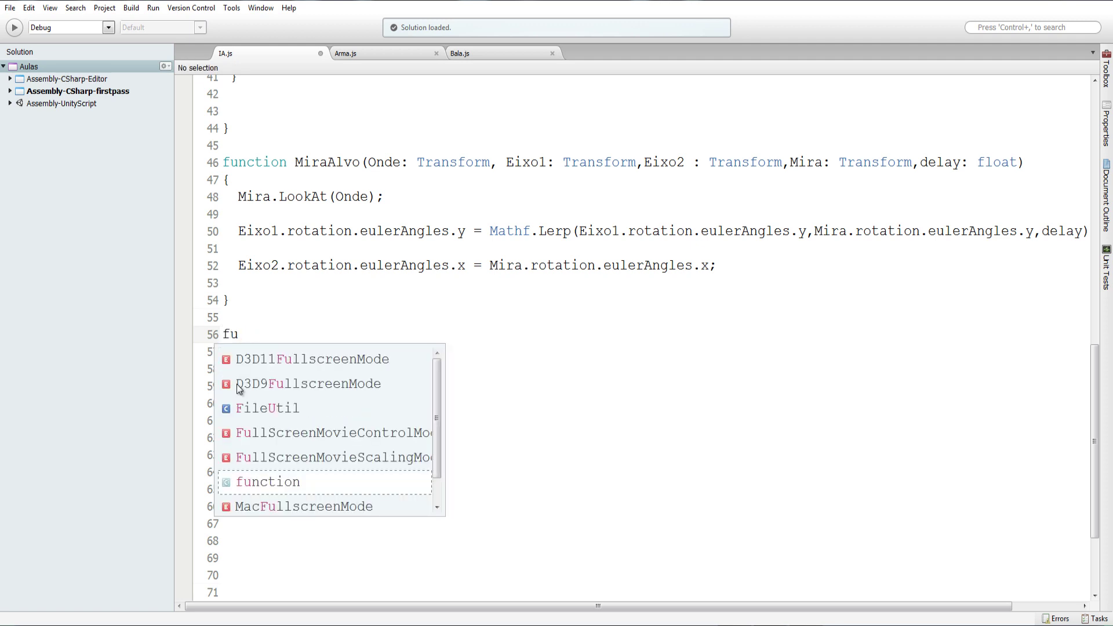
text(n)
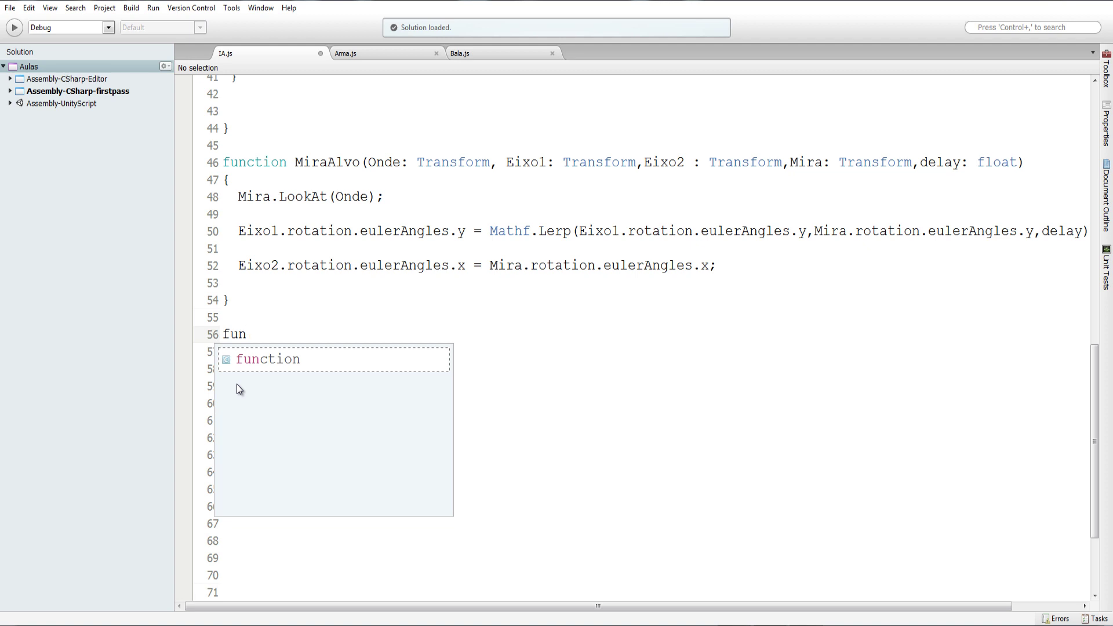
text(c)
key(Return)
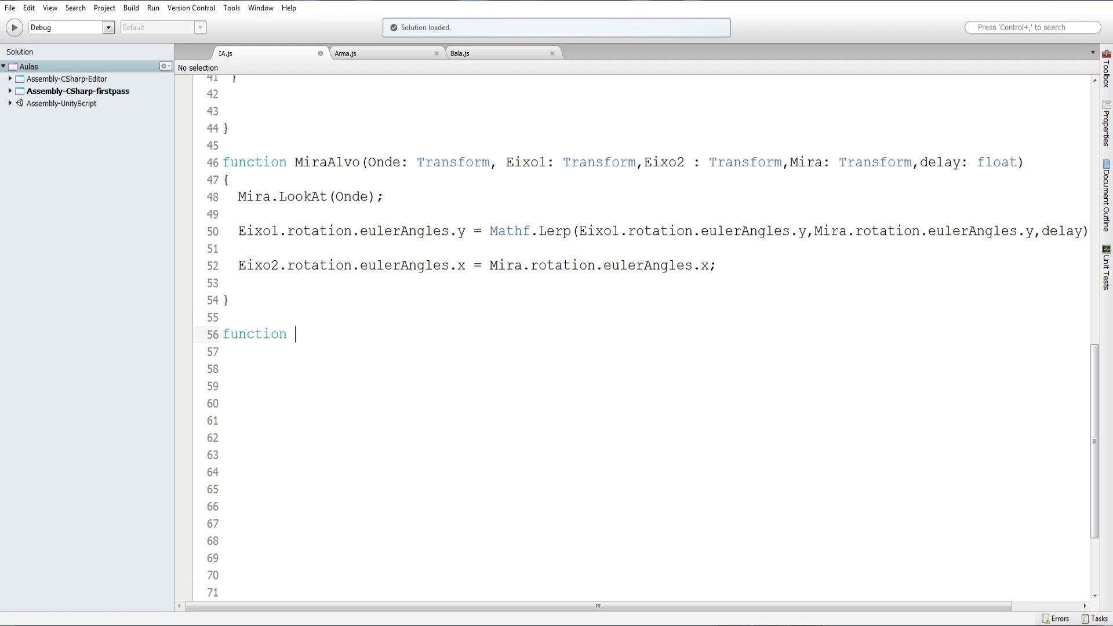
text(Atirar)
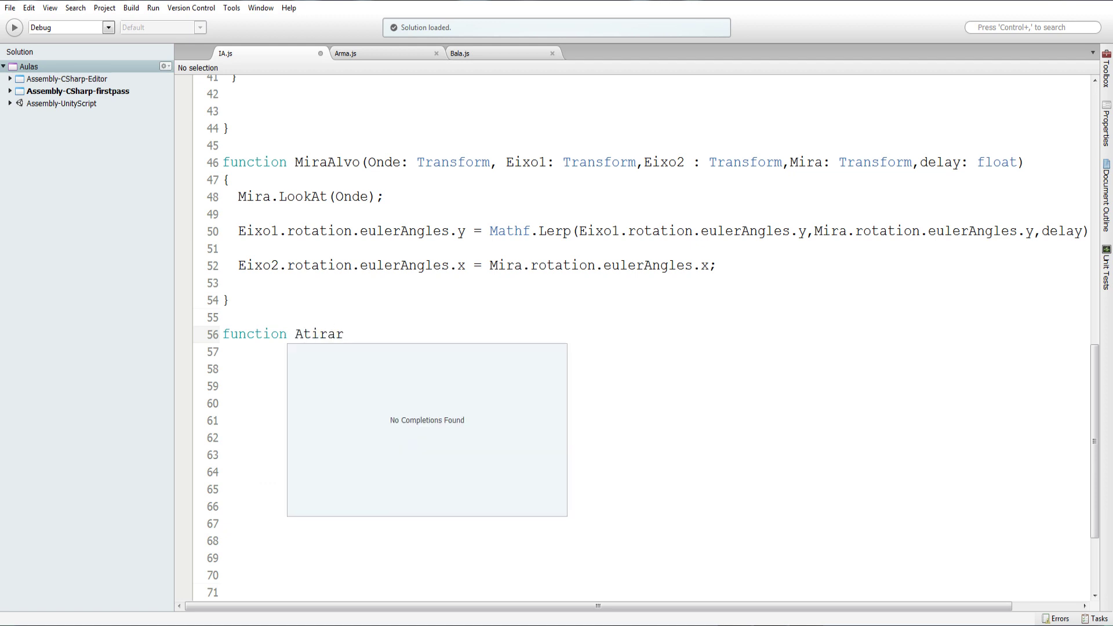
text(())
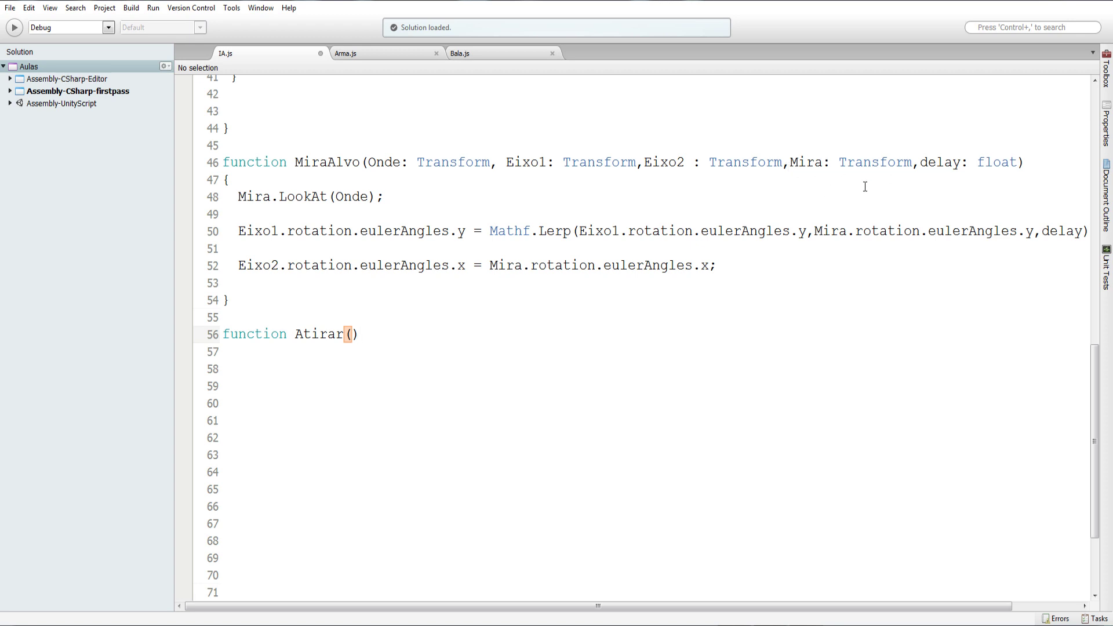
click(367, 54)
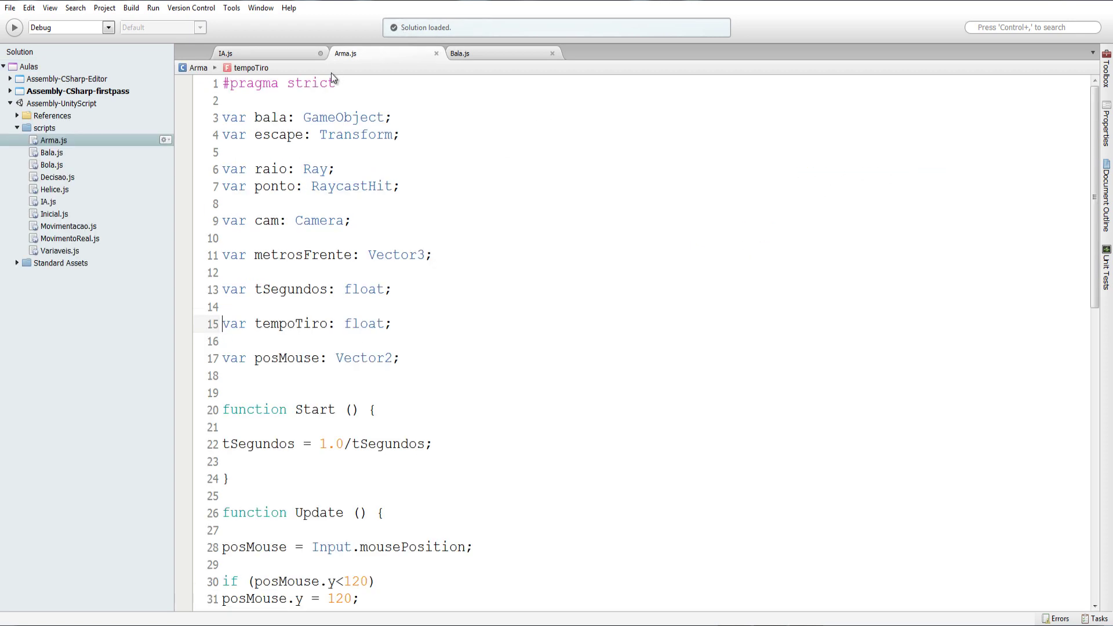
scroll(380, 403, down, 2)
scroll(383, 394, down, 10)
scroll(384, 394, up, 2)
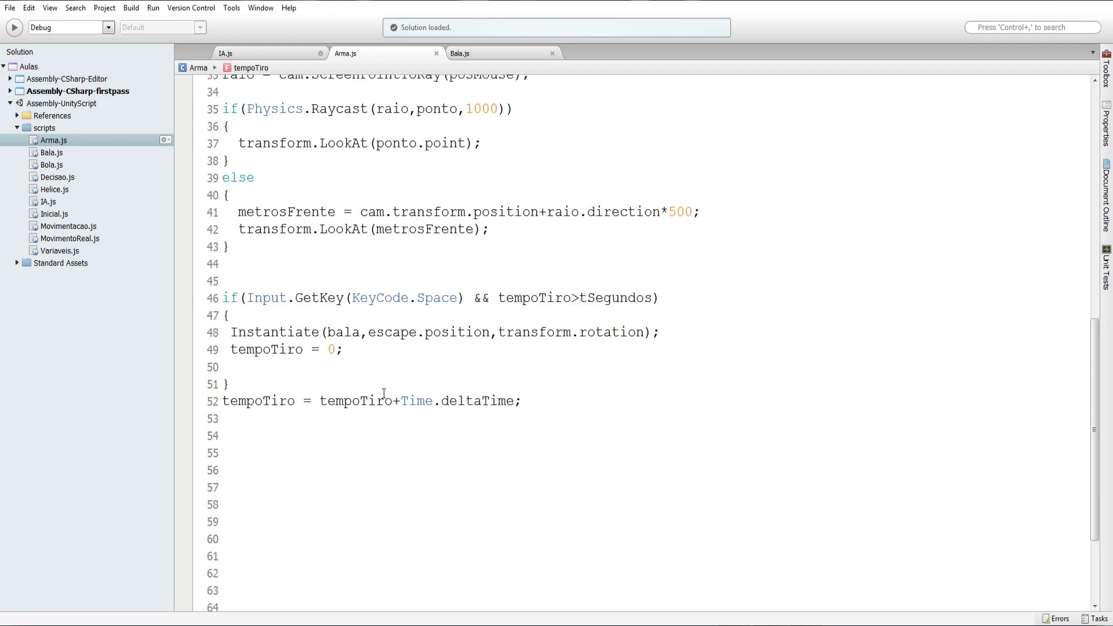
scroll(383, 394, up, 1)
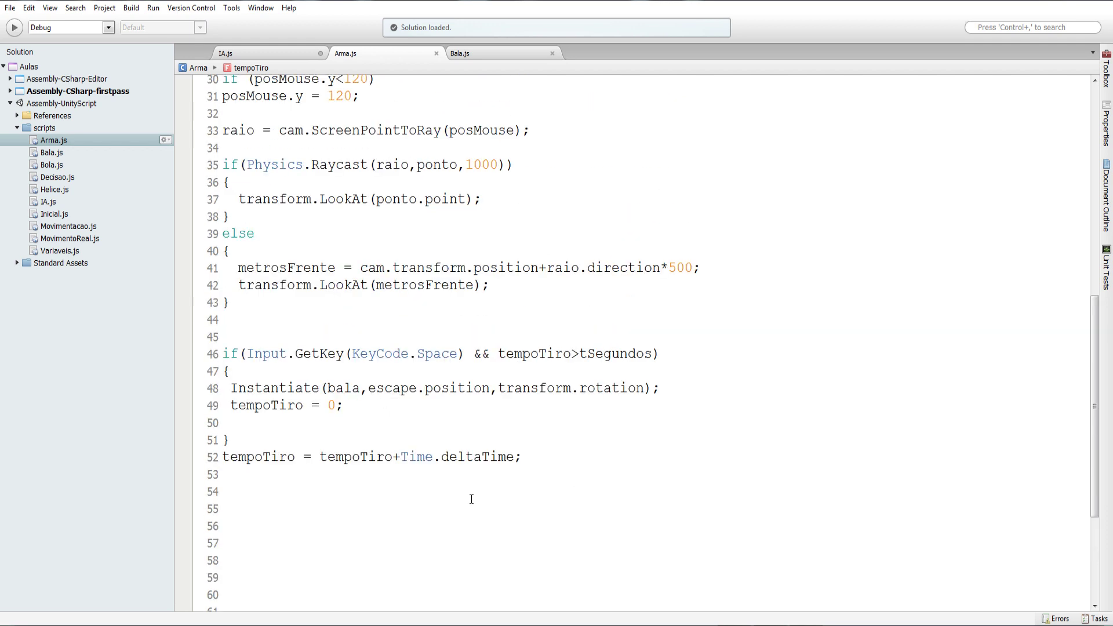
double_click(408, 392)
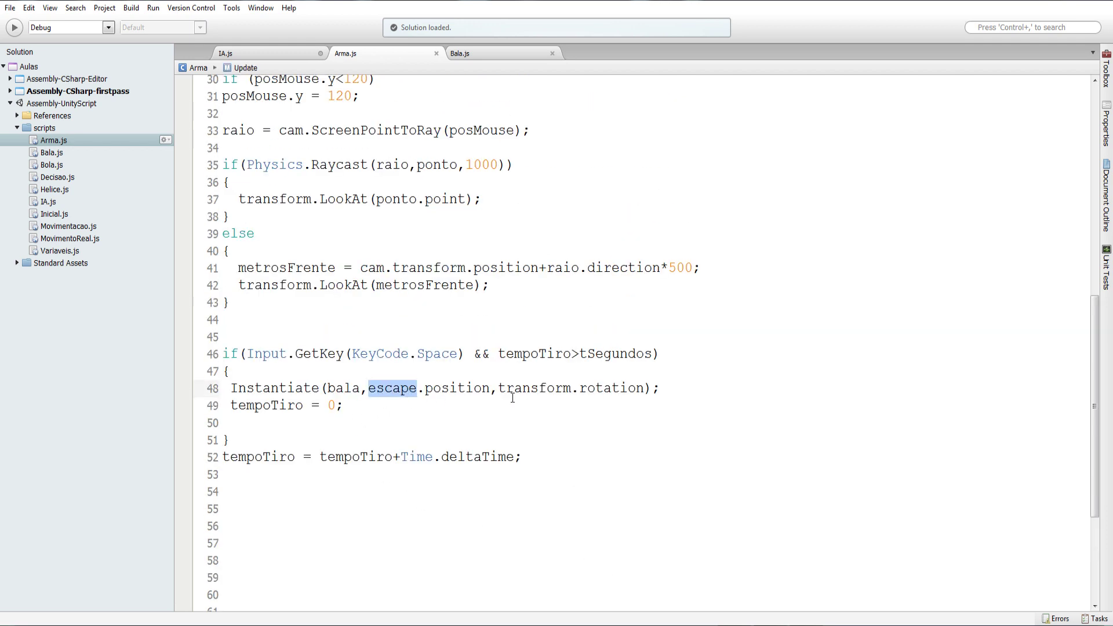
double_click(531, 392)
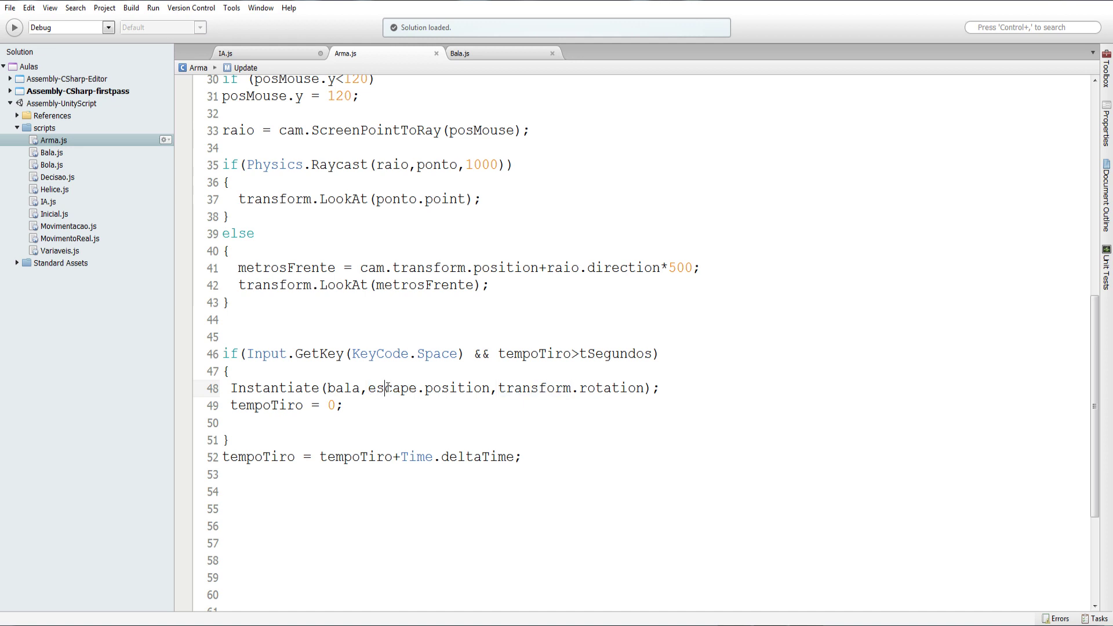
double_click(408, 393)
click(538, 387)
double_click(538, 388)
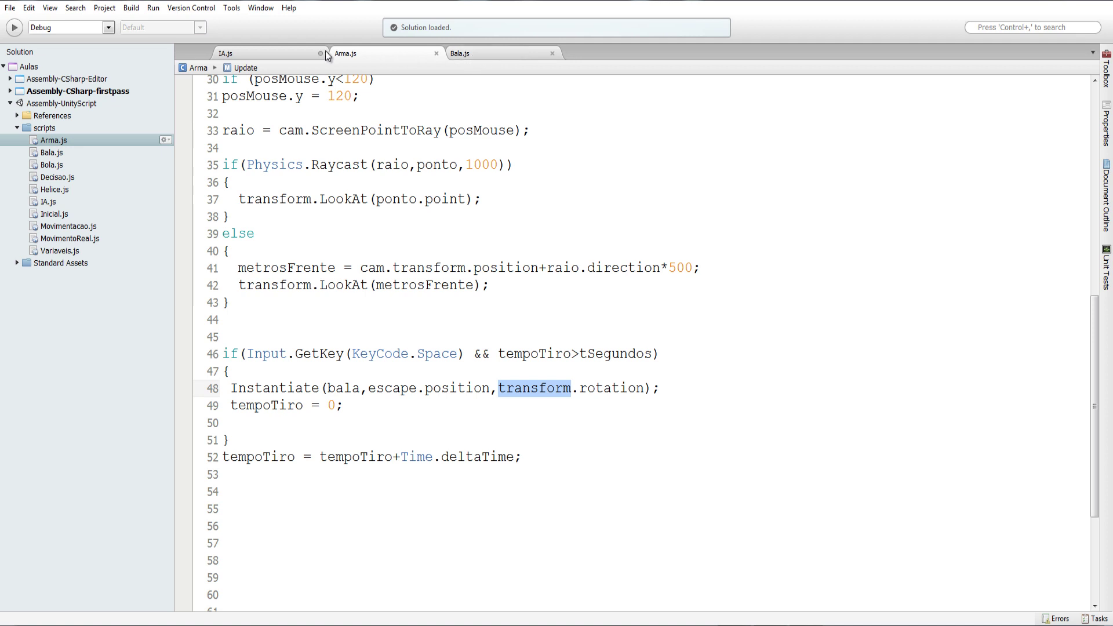
click(284, 52)
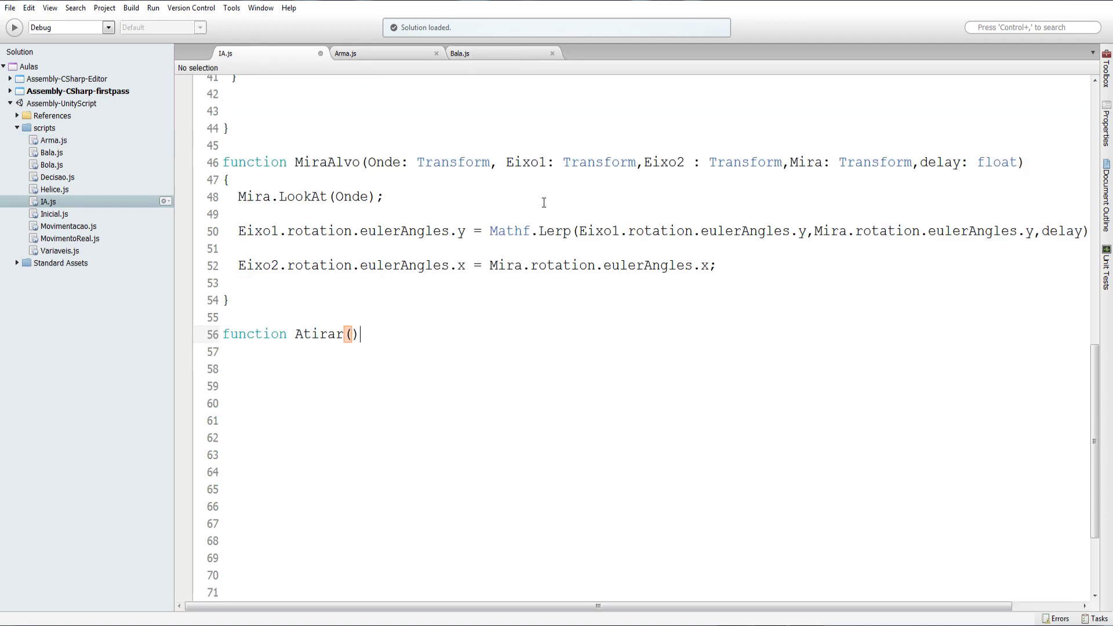
Step: Give Atirar a first parameter Mira: Transform, copied from MiraAlvo's signature
double_click(806, 161)
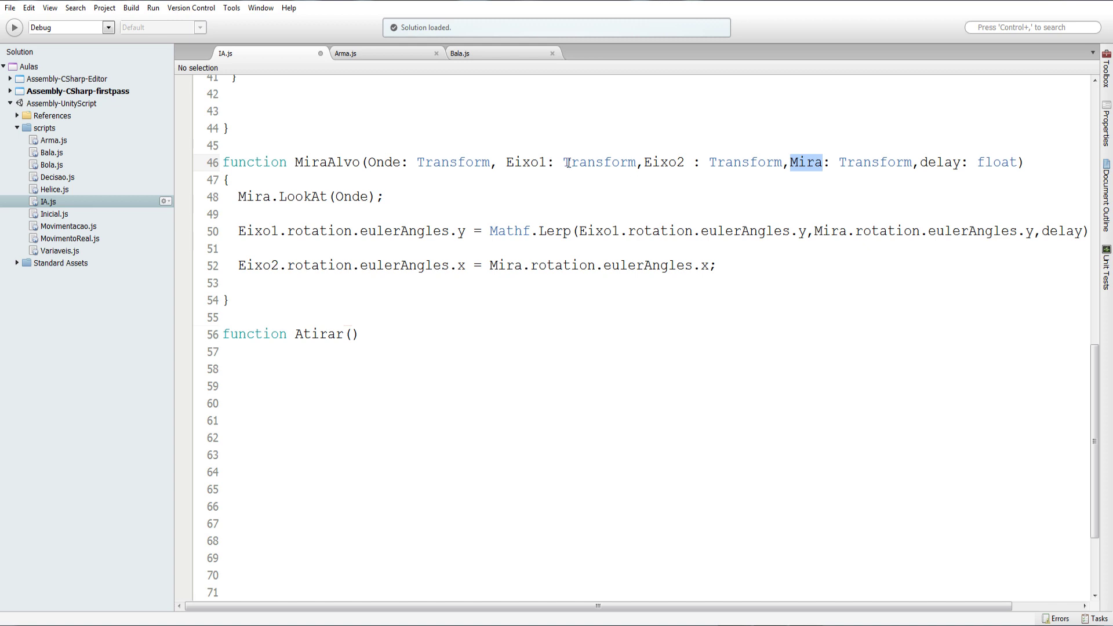
double_click(664, 163)
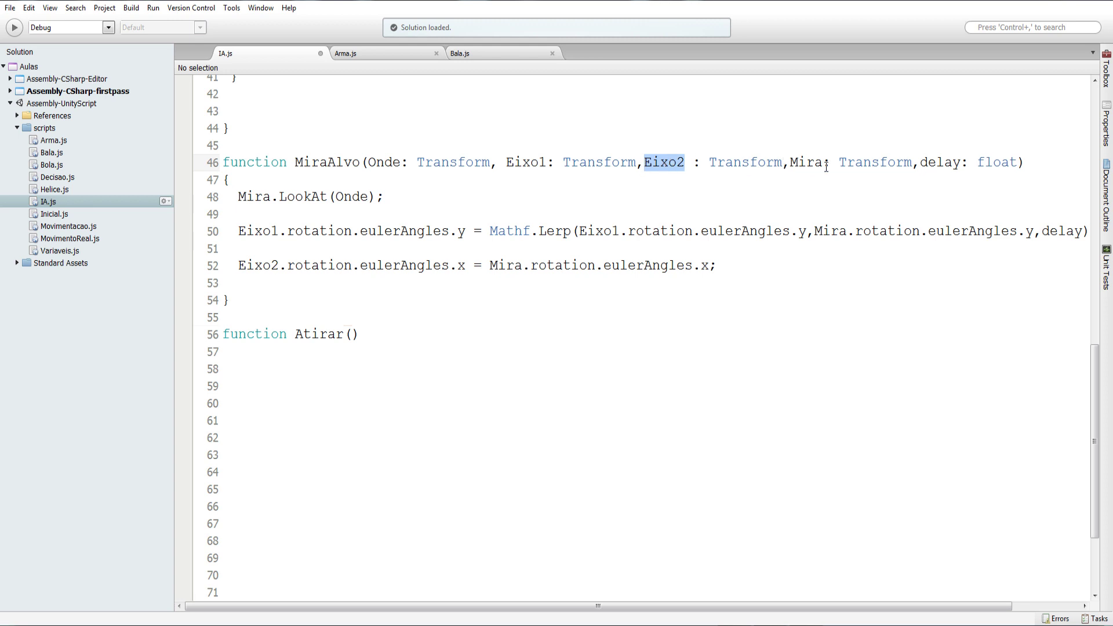
double_click(803, 163)
key(ctrl+c)
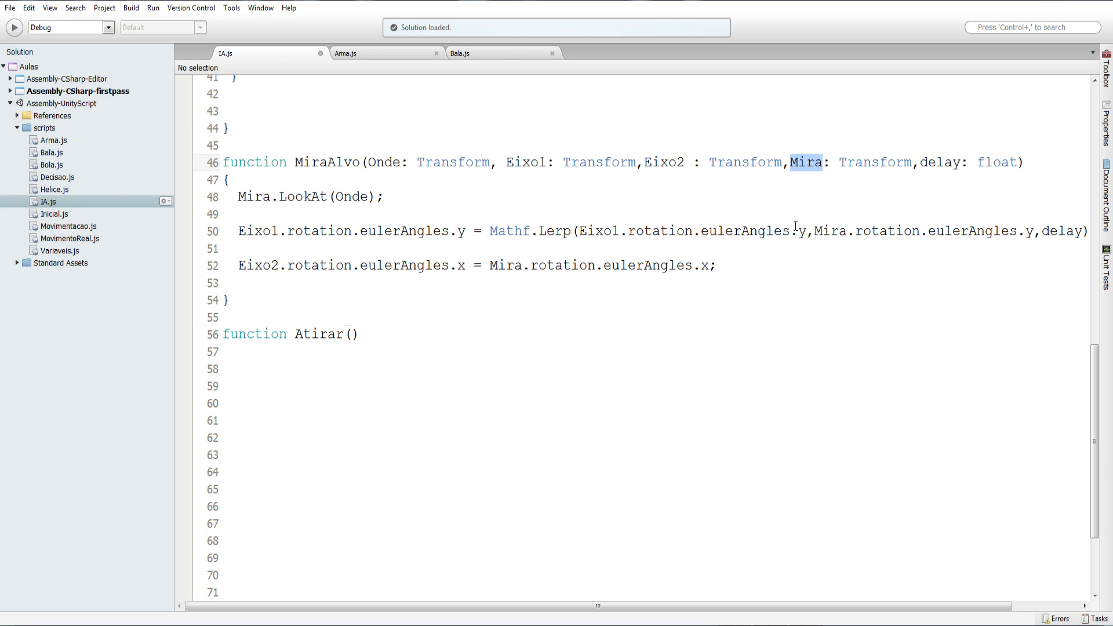
click(351, 335)
key(ctrl+v)
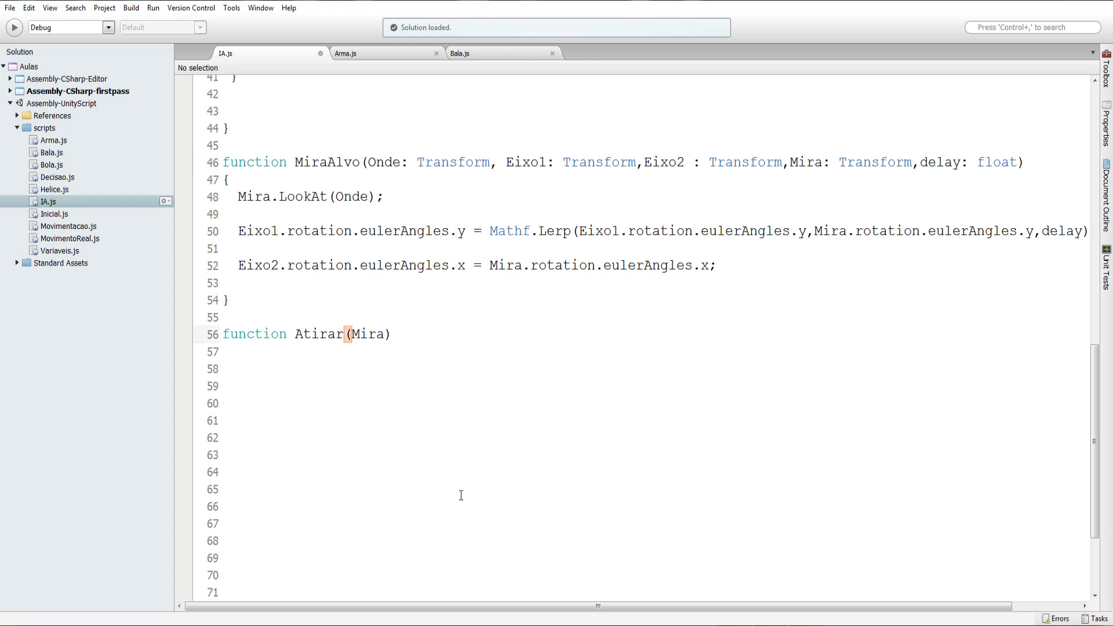
drag(913, 161, 823, 161)
key(ctrl+c)
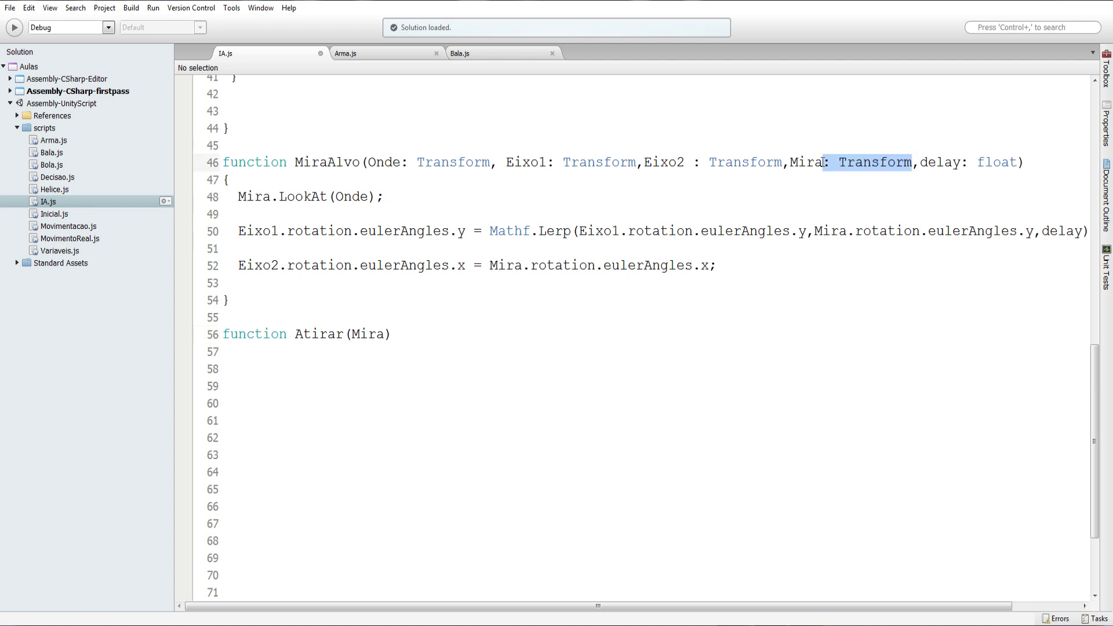
click(391, 334)
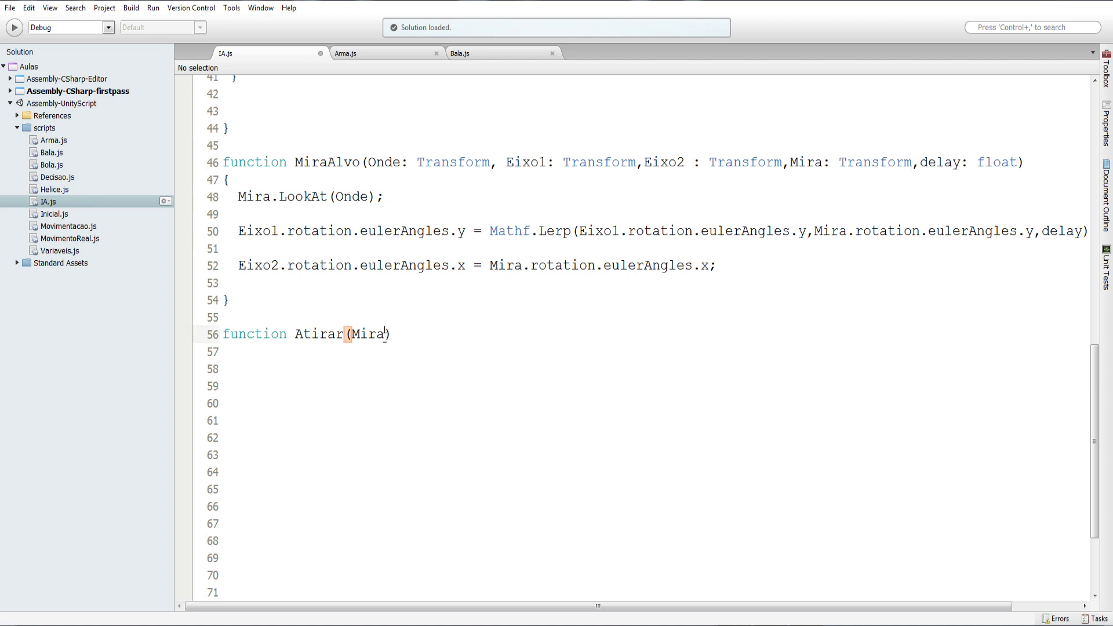
key(ctrl+v)
Step: Add Eixo2 : Transform as Atirar's second parameter, then switch to Unity
drag(782, 162, 644, 165)
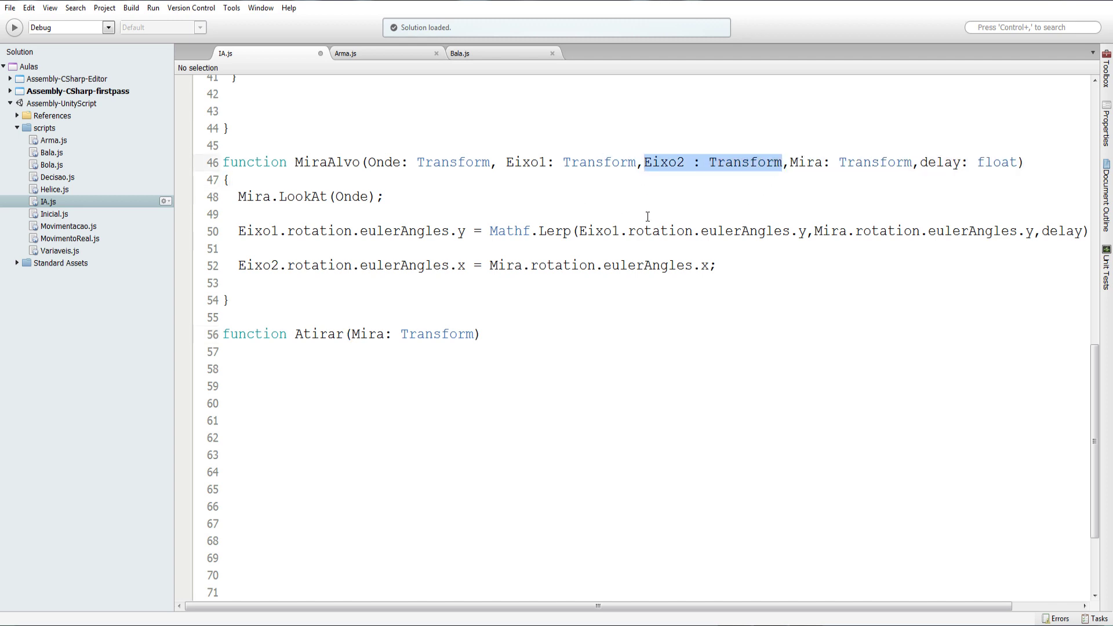
click(475, 335)
text(,)
text(Eixo2 : Transform)
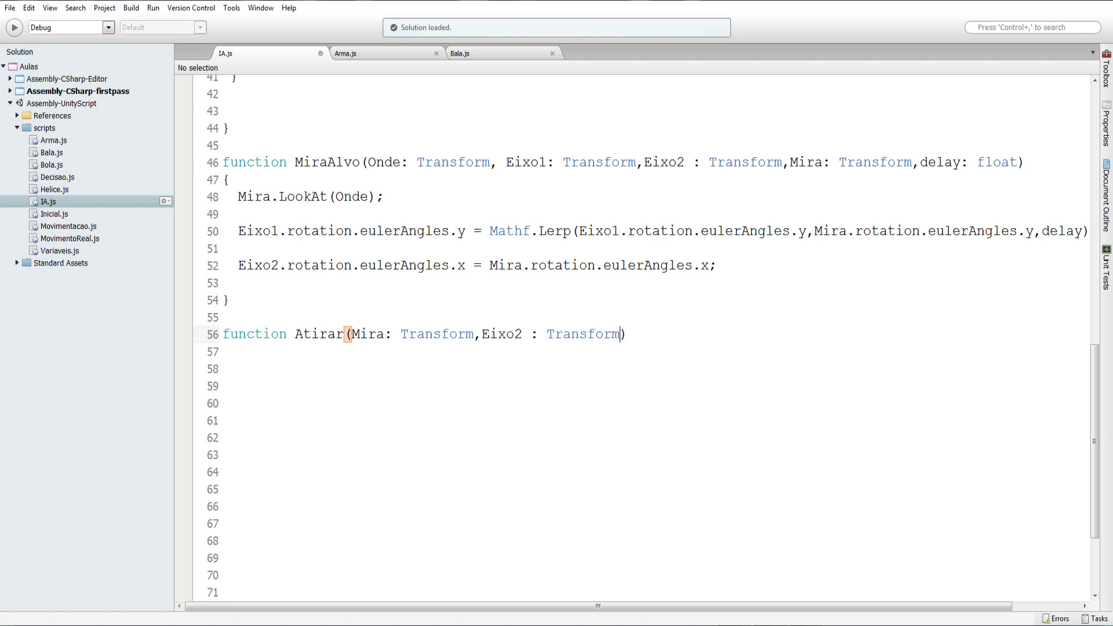
key(alt+Tab)
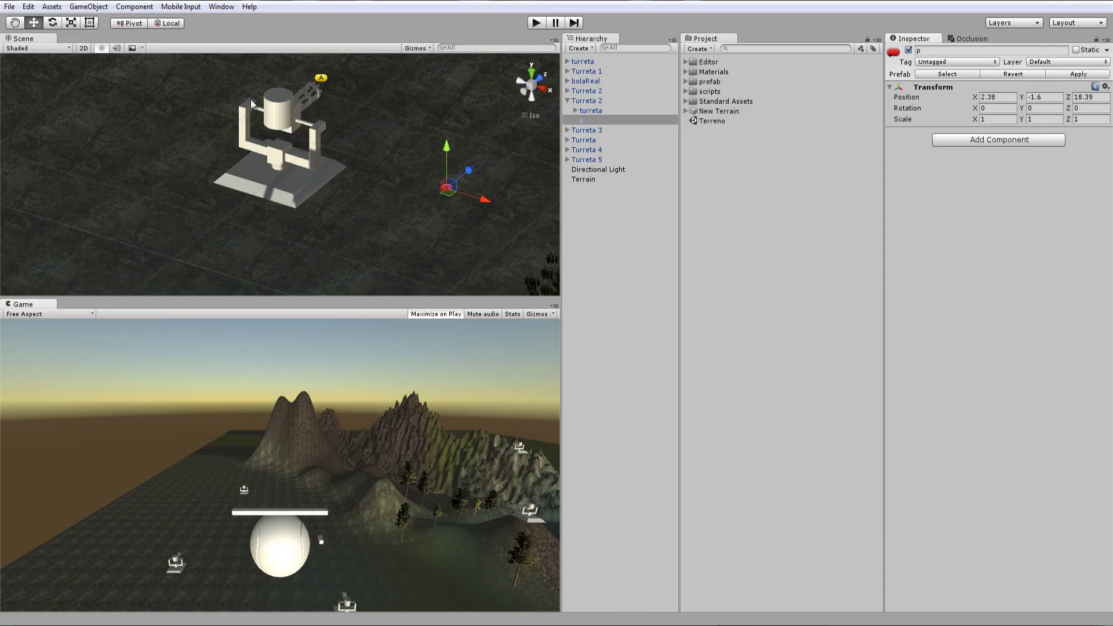
Step: Inspect the turret's cylinder and Cube parts in the Scene view, orbiting around it
click(306, 96)
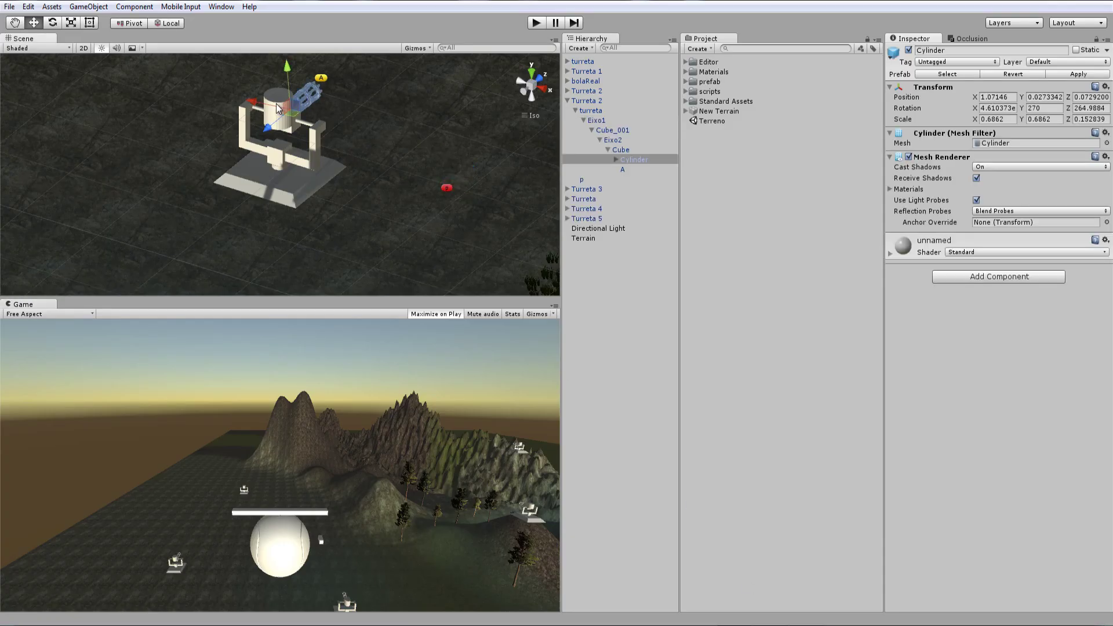
click(290, 99)
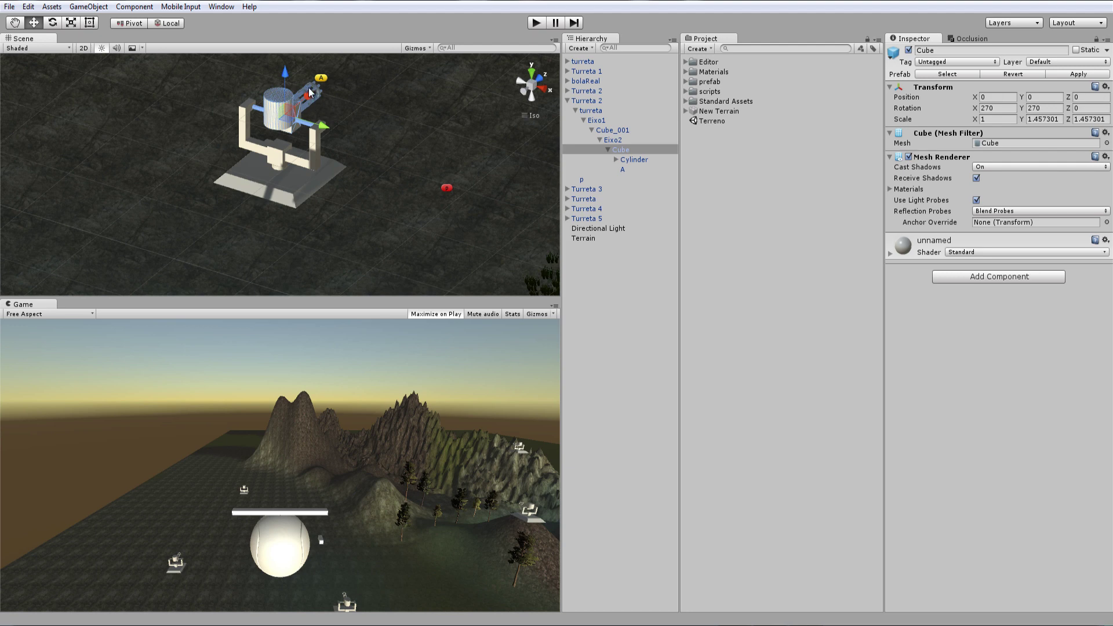
alt+drag(305, 99, 313, 96)
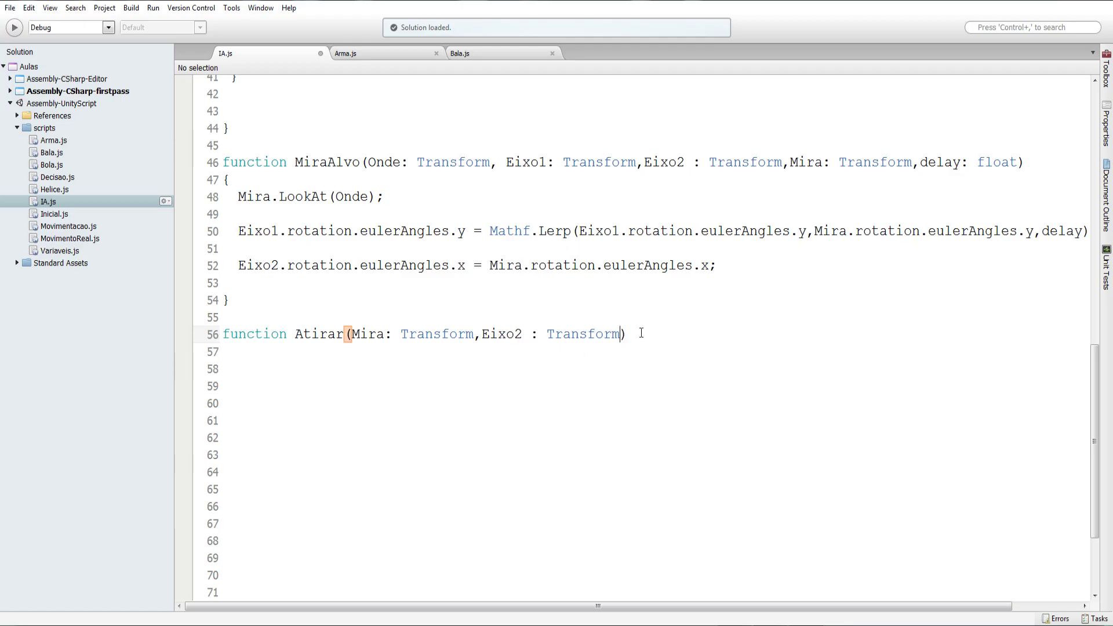
Step: Give the Atirar function an empty body with opening and closing braces
key(Return)
text({)
key(Return)
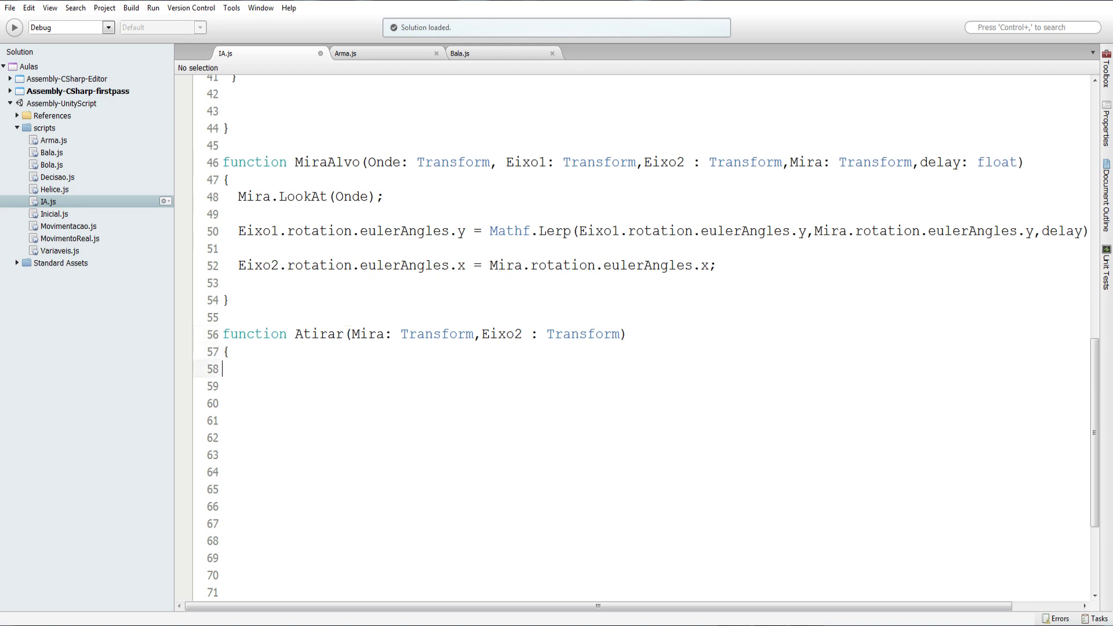
key(Return)
text(})
Step: Declare 'var Bala: GameObject;' on line 11, then scroll back down to Atirar
scroll(314, 290, up, 6)
scroll(314, 290, up, 7)
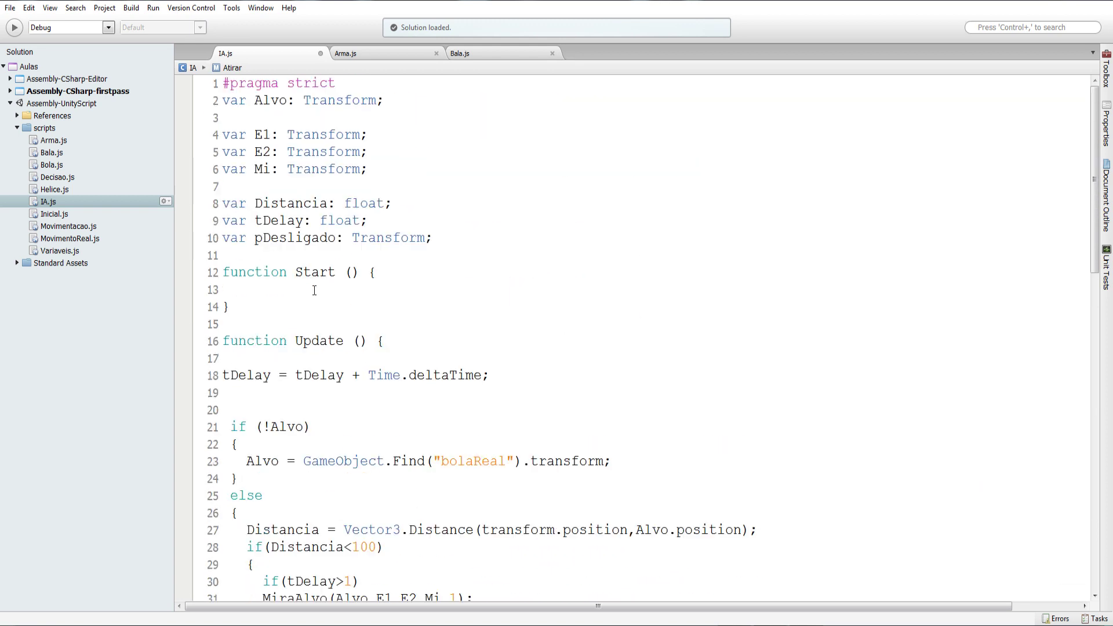
click(447, 236)
key(Return)
text(var ba)
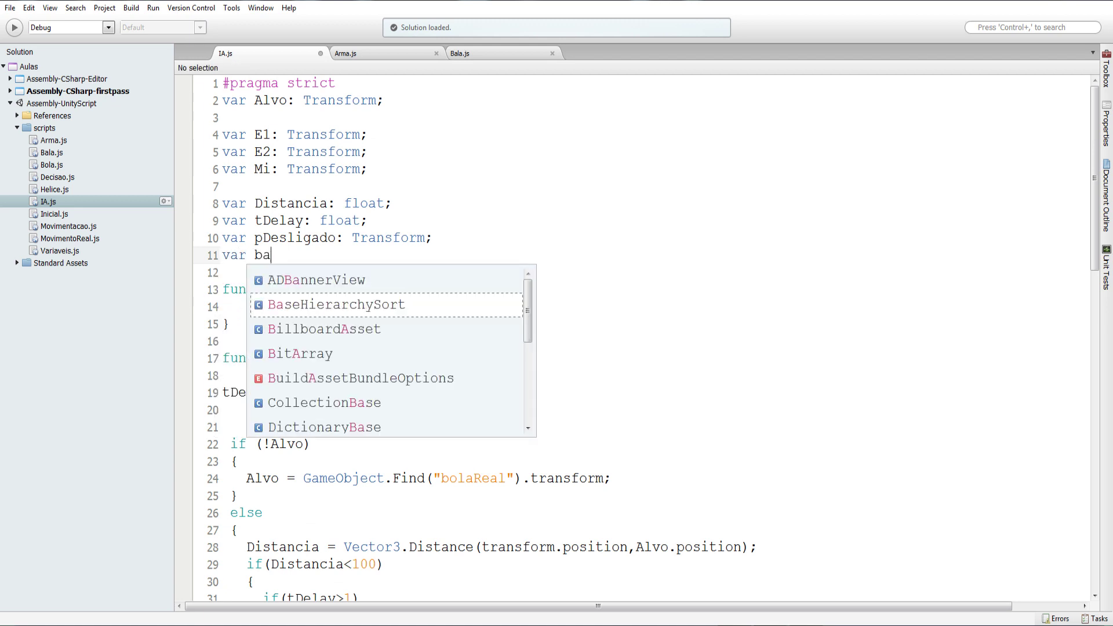
text(la)
key(BackSpace)
key(BackSpace)
key(BackSpace)
key(BackSpace)
text(Ba)
text(la:)
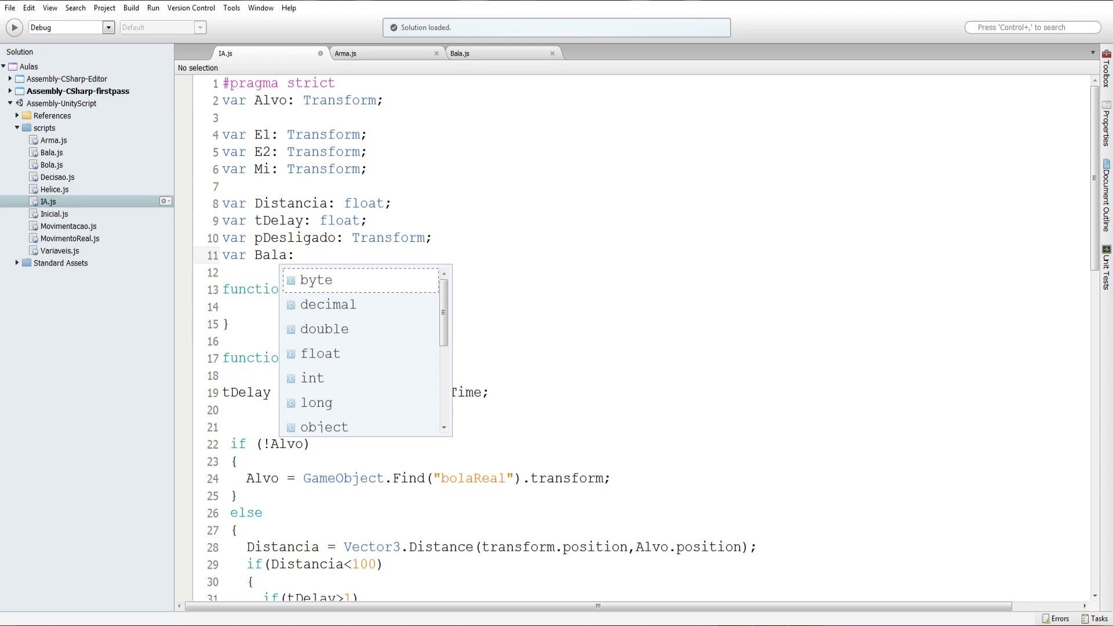
text( Game)
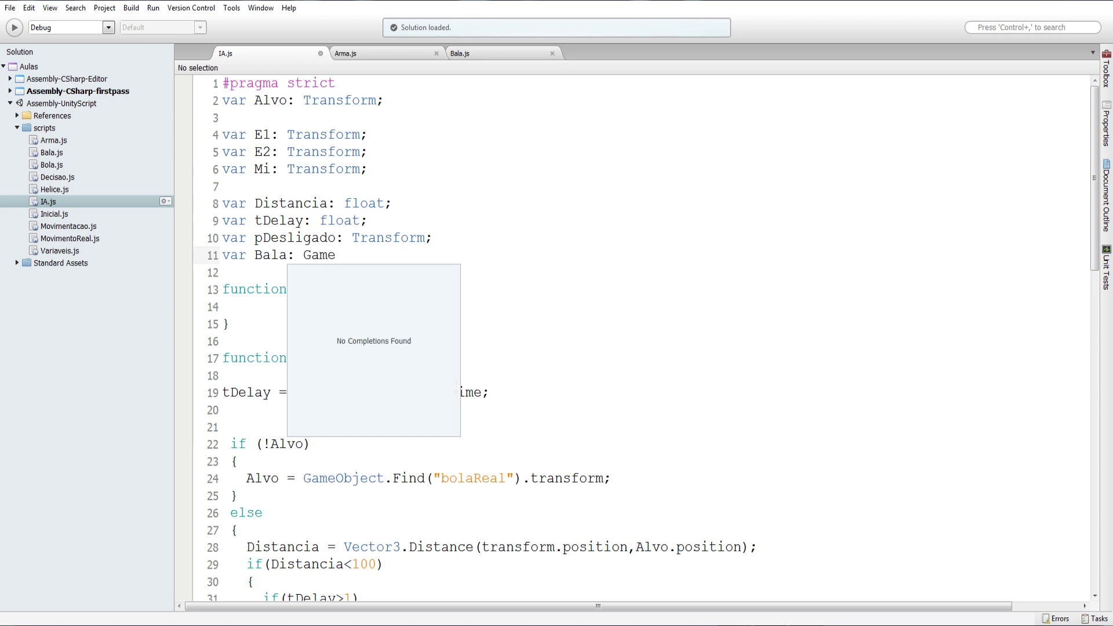
text(Object)
text(;)
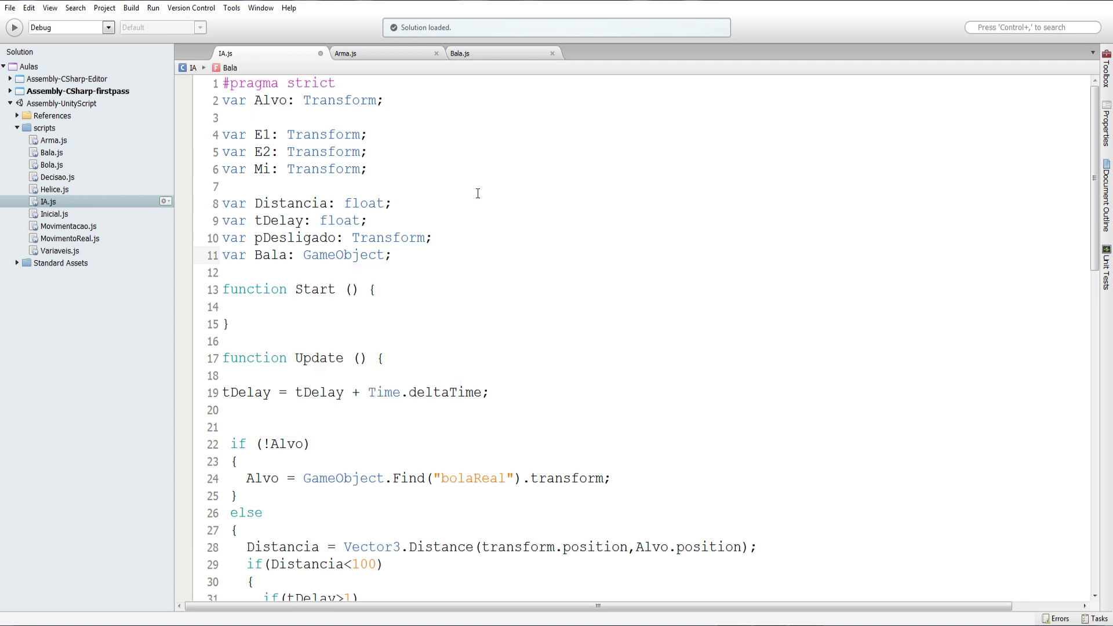
double_click(352, 261)
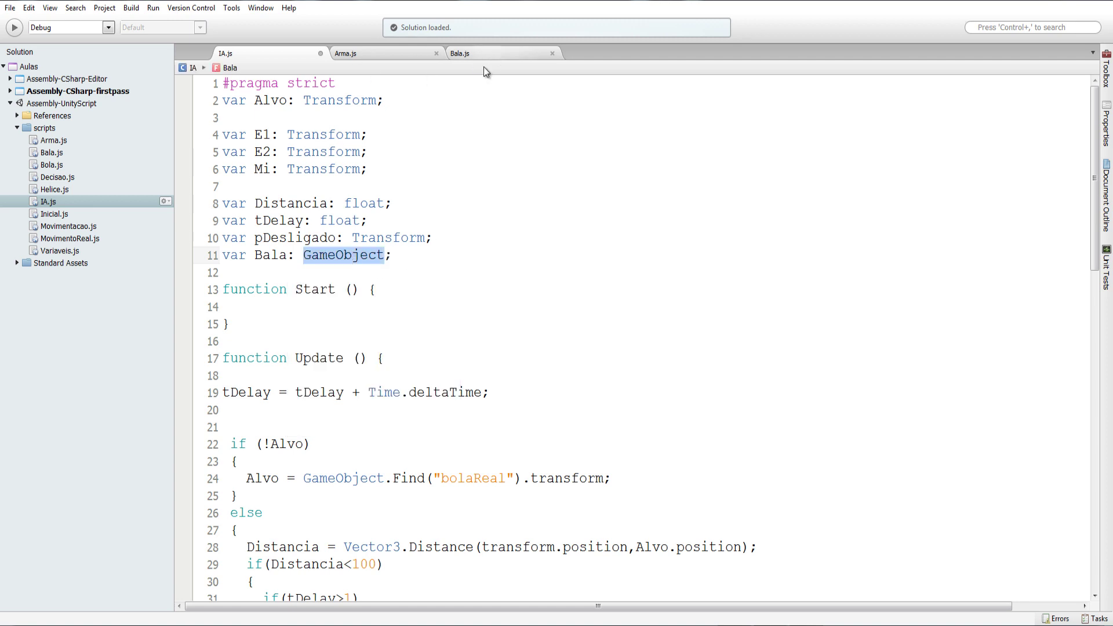
scroll(469, 201, down, 5)
scroll(468, 201, down, 7)
Step: Start Atirar's line 59 call as Intantiate(Bala,Mira.position, reusing the parameter name Mira
scroll(469, 201, down, 4)
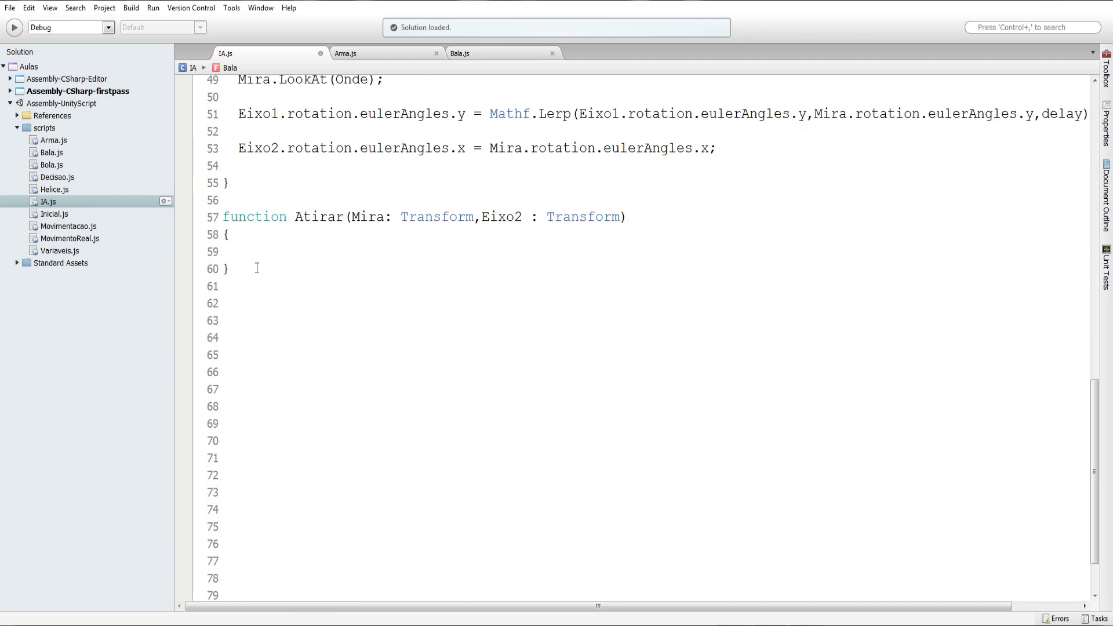
click(251, 255)
text(Intan)
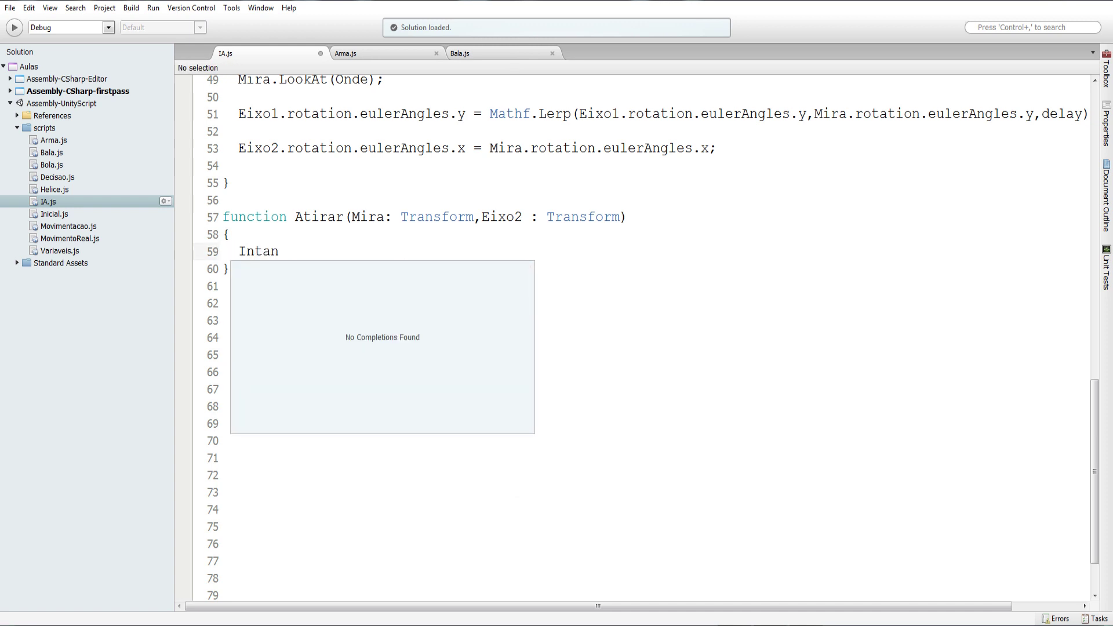
text(tiate)
text(())
key(Left)
text(GameObject)
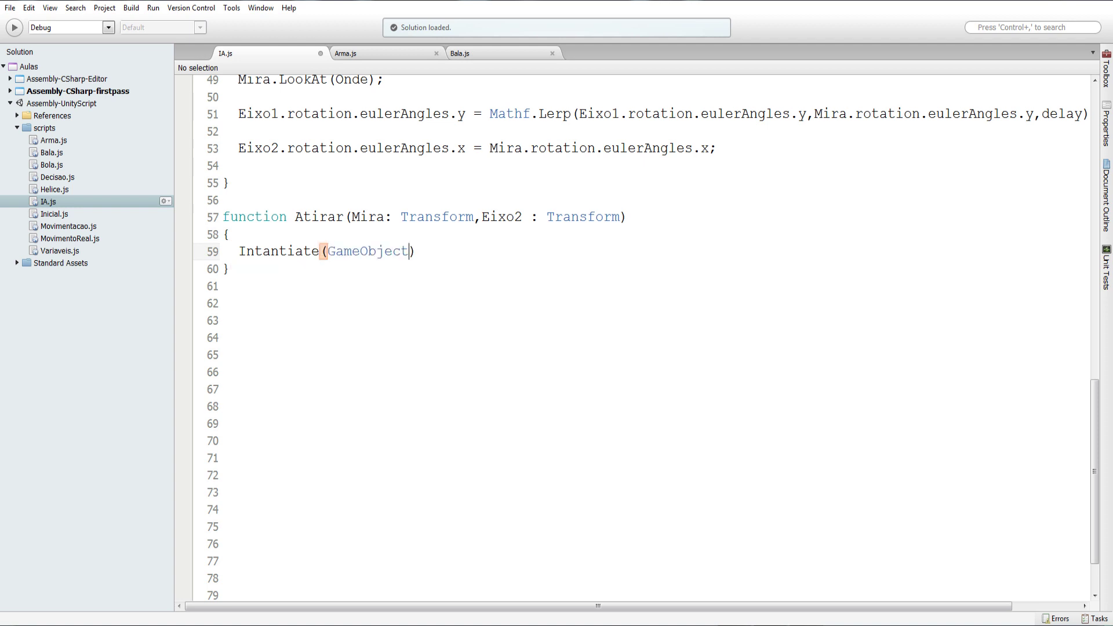
double_click(363, 258)
text(Bala)
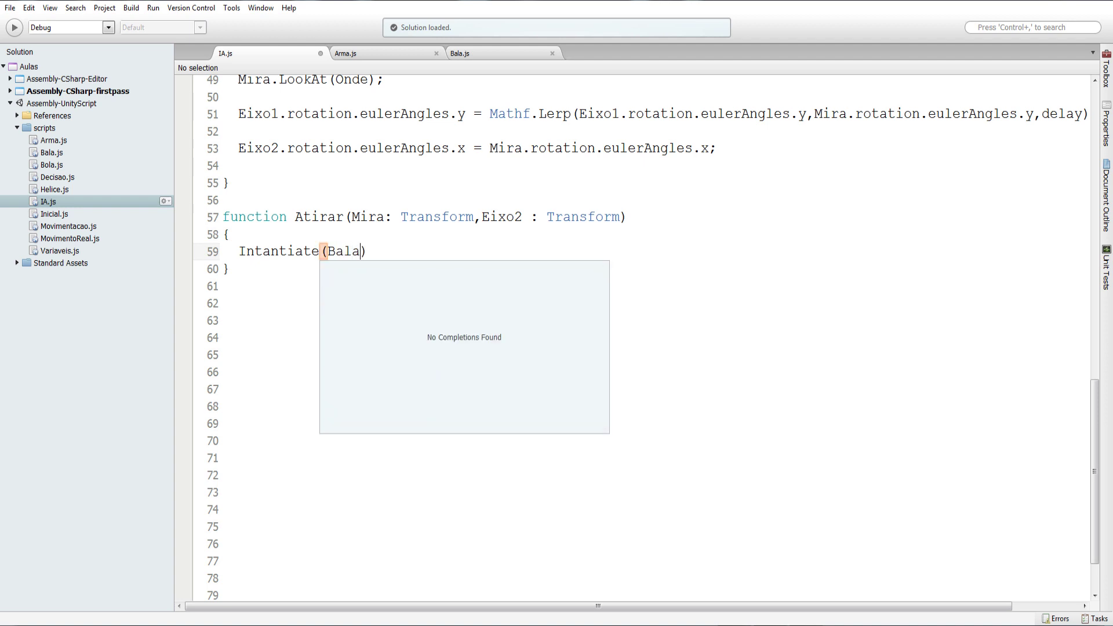
text(,)
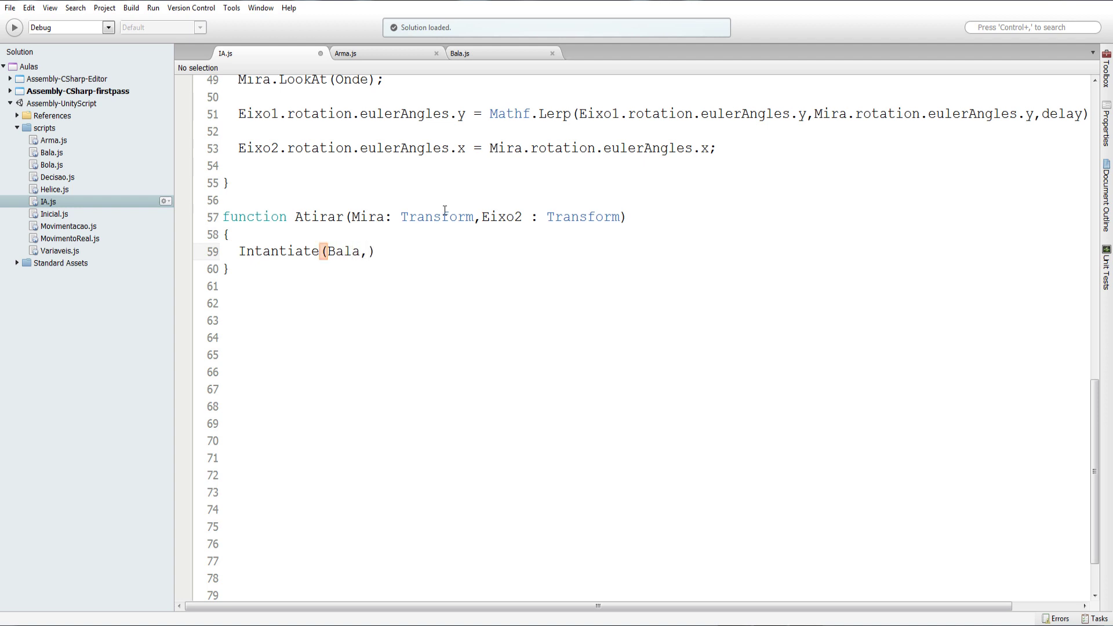
double_click(370, 221)
key(ctrl+c)
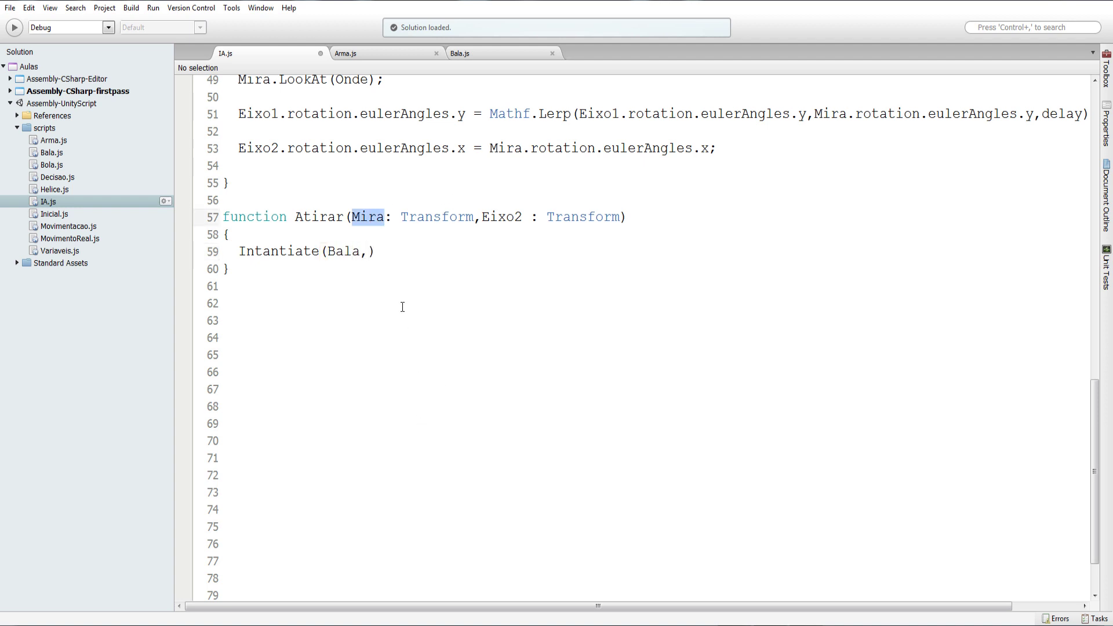
click(371, 255)
key(ctrl+v)
text(.)
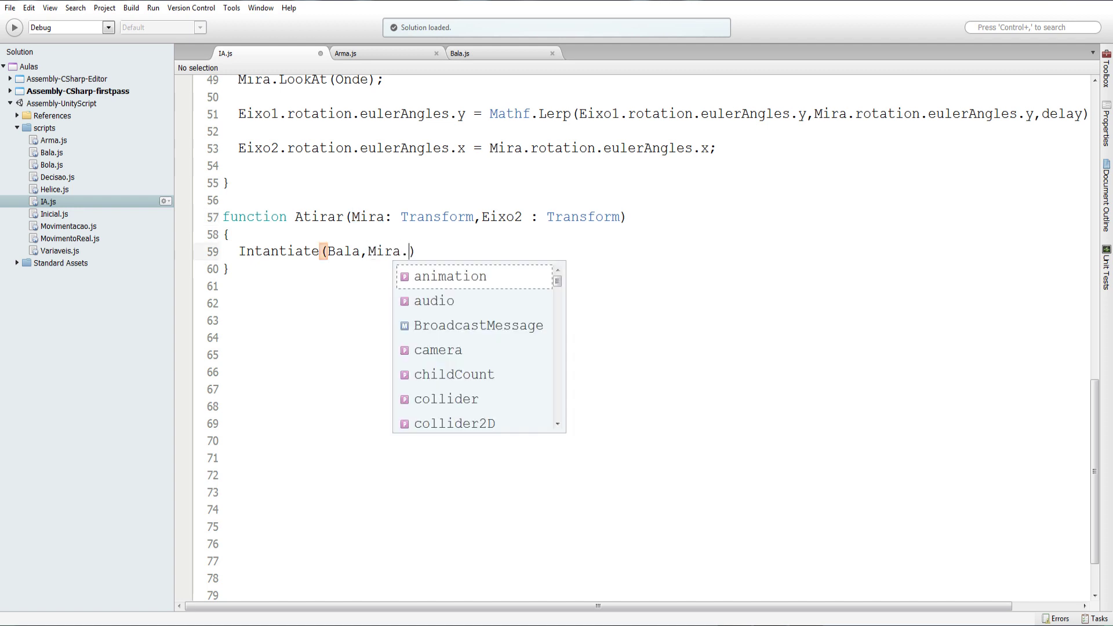
text(po)
key(Return)
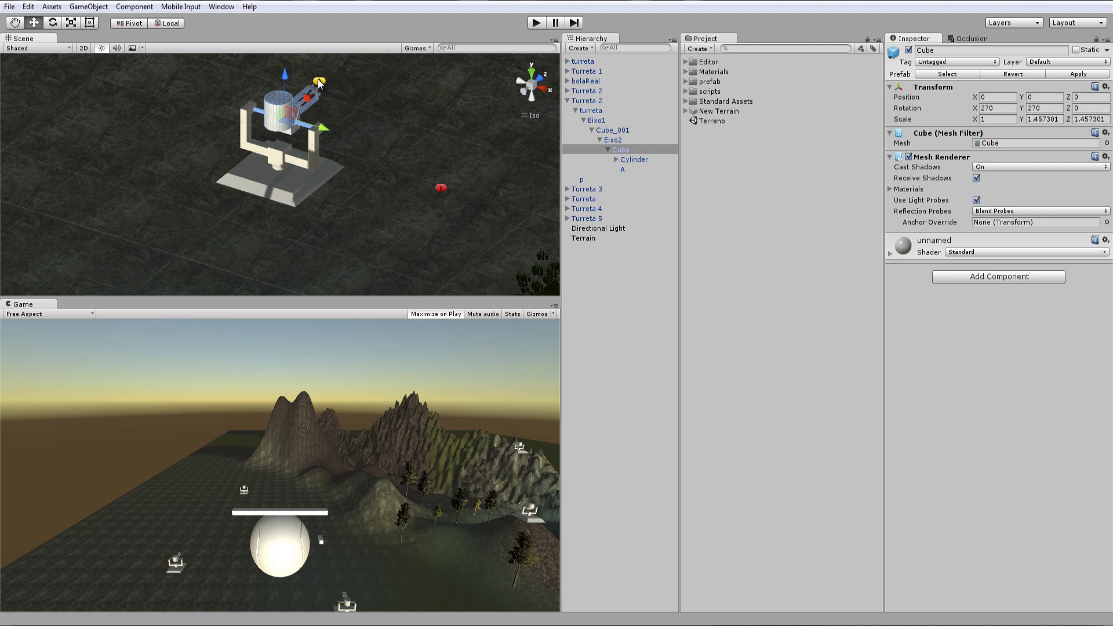
Step: Check the turret from the Top view in the Unity scene
click(319, 81)
click(530, 72)
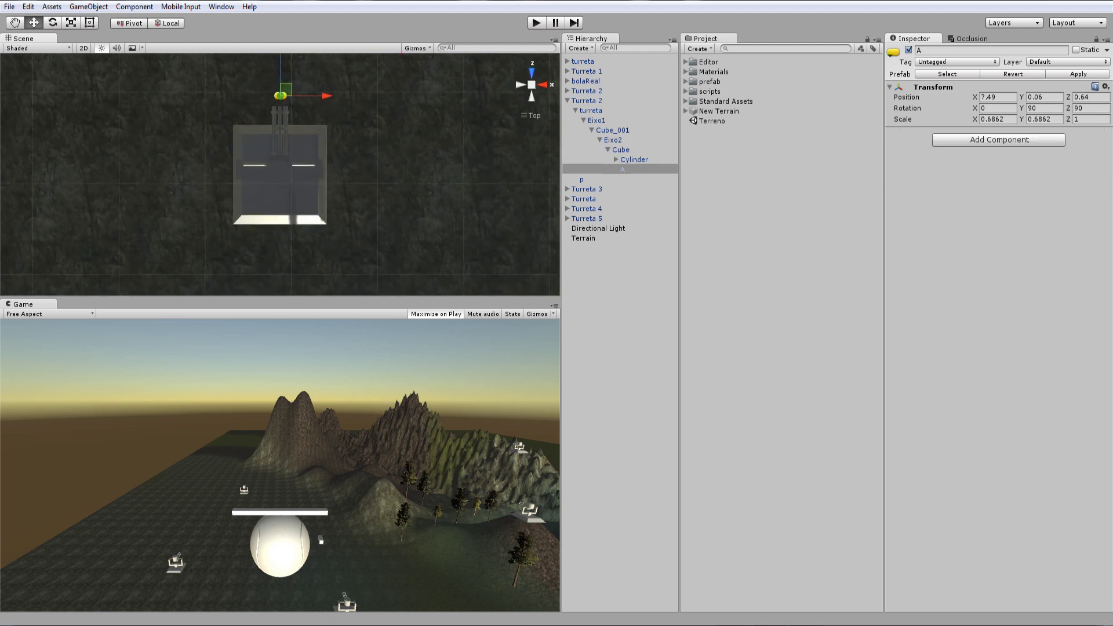
key(alt+Tab)
Step: Add Eixo2.rotation as the third argument and close the call with a semicolon
double_click(506, 217)
key(ctrl+c)
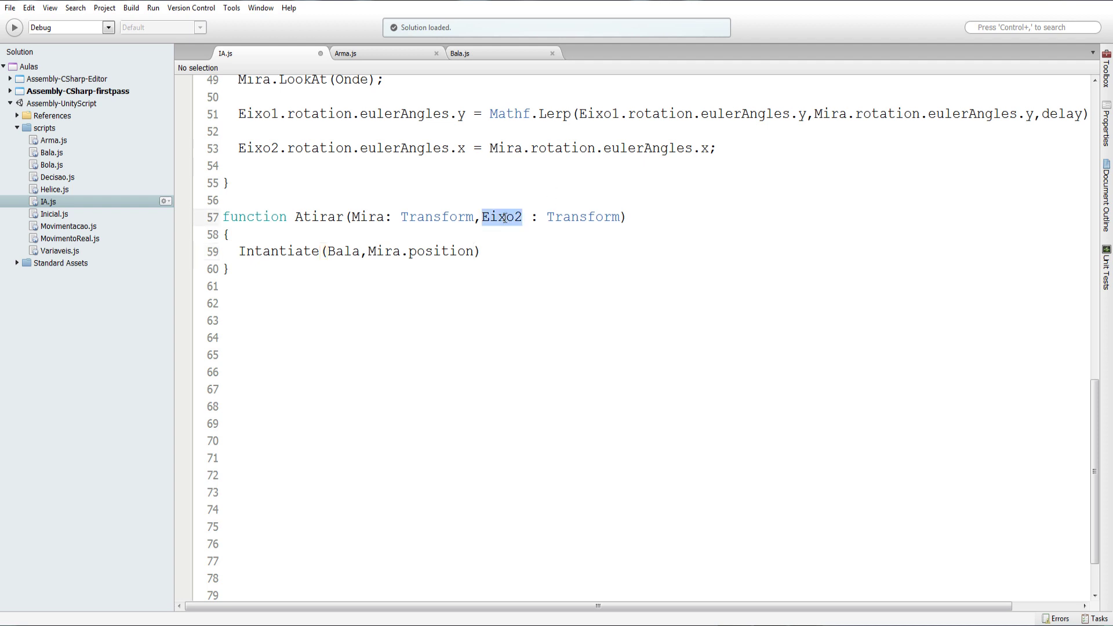
click(474, 251)
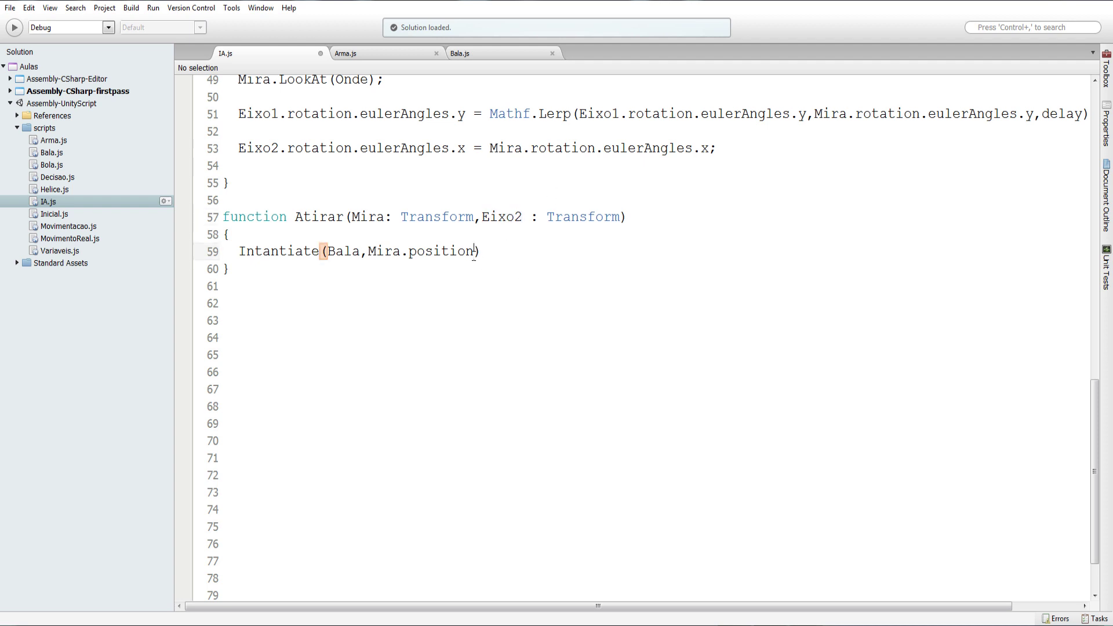
text(,)
key(ctrl+v)
text(.)
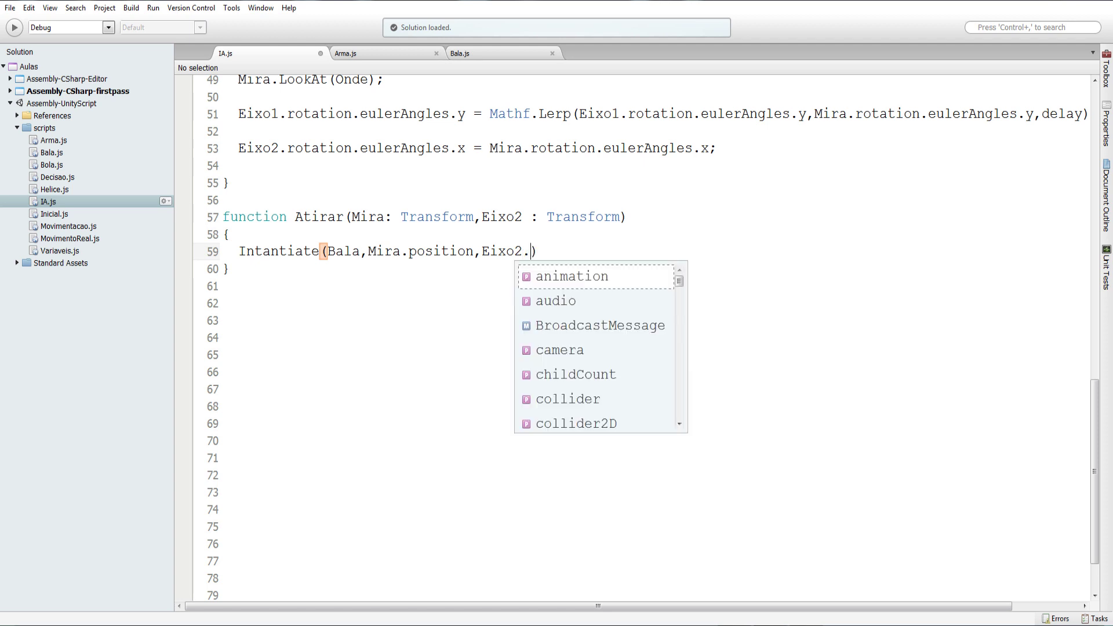
text(ro)
key(Down)
key(Down)
key(Down)
key(Down)
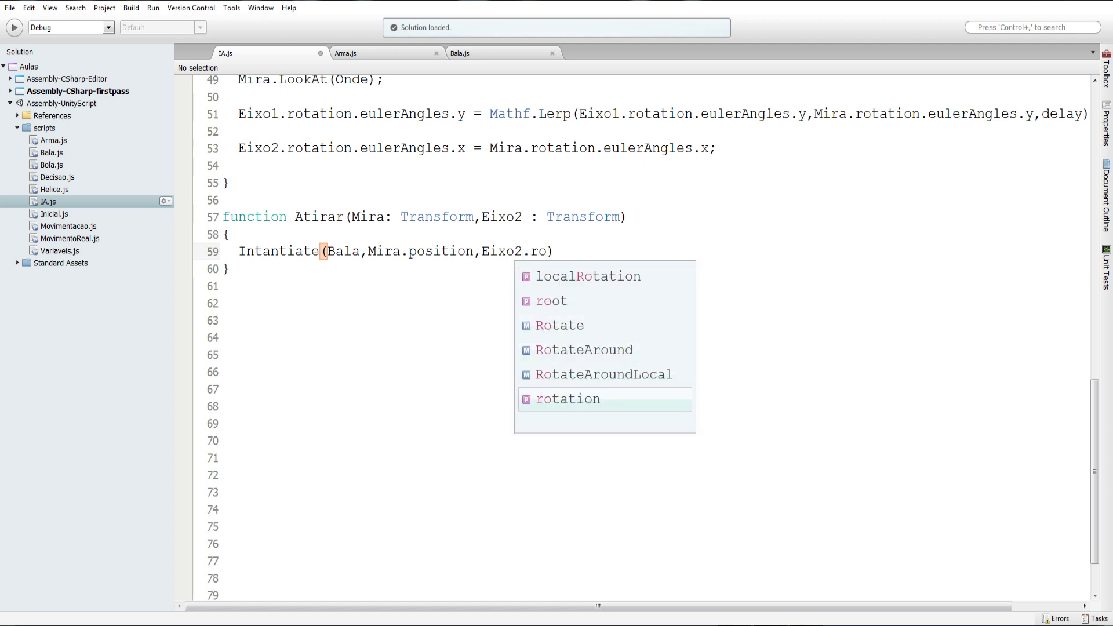
key(Return)
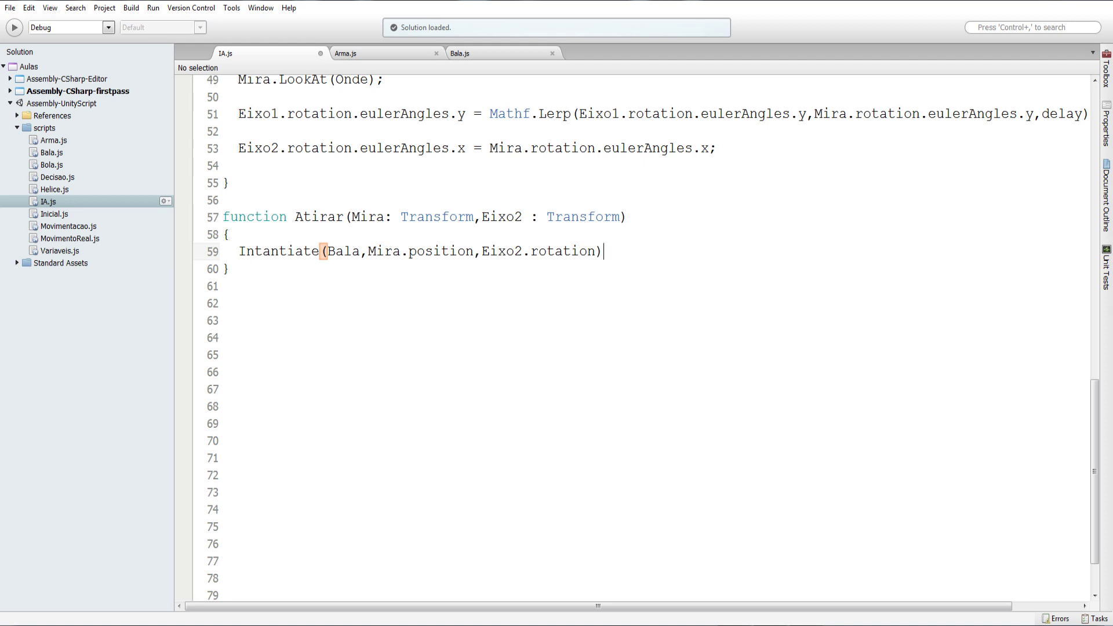
text(;)
Step: Scroll back over IA.js's Update and MiraAlvo code, then return to the Unity editor
scroll(405, 330, up, 1)
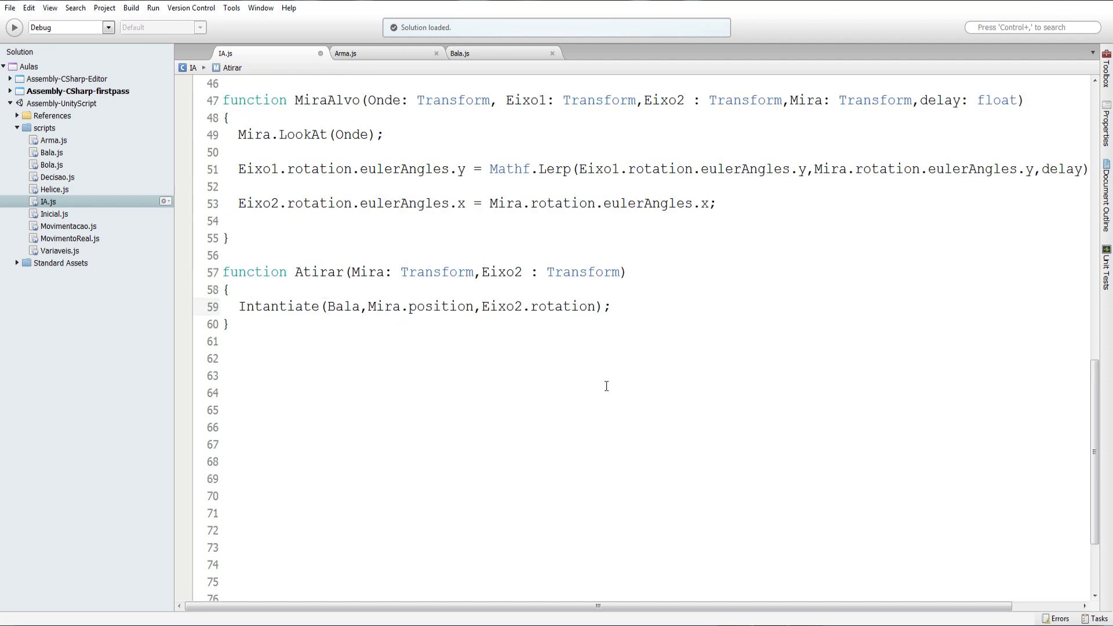
scroll(442, 290, up, 3)
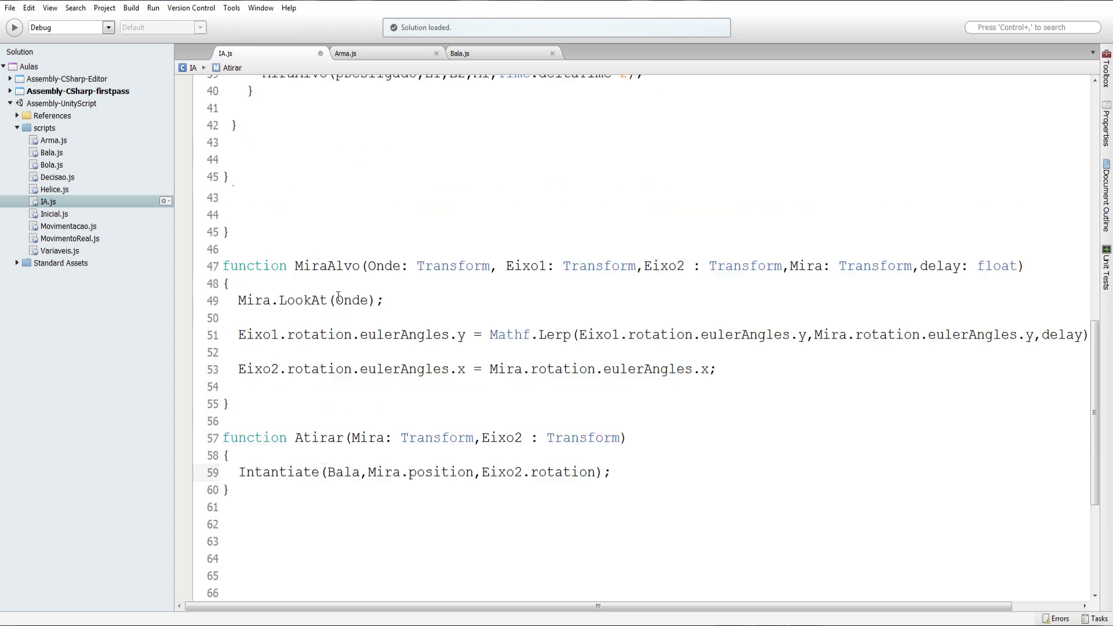
scroll(328, 298, up, 2)
scroll(383, 467, down, 1)
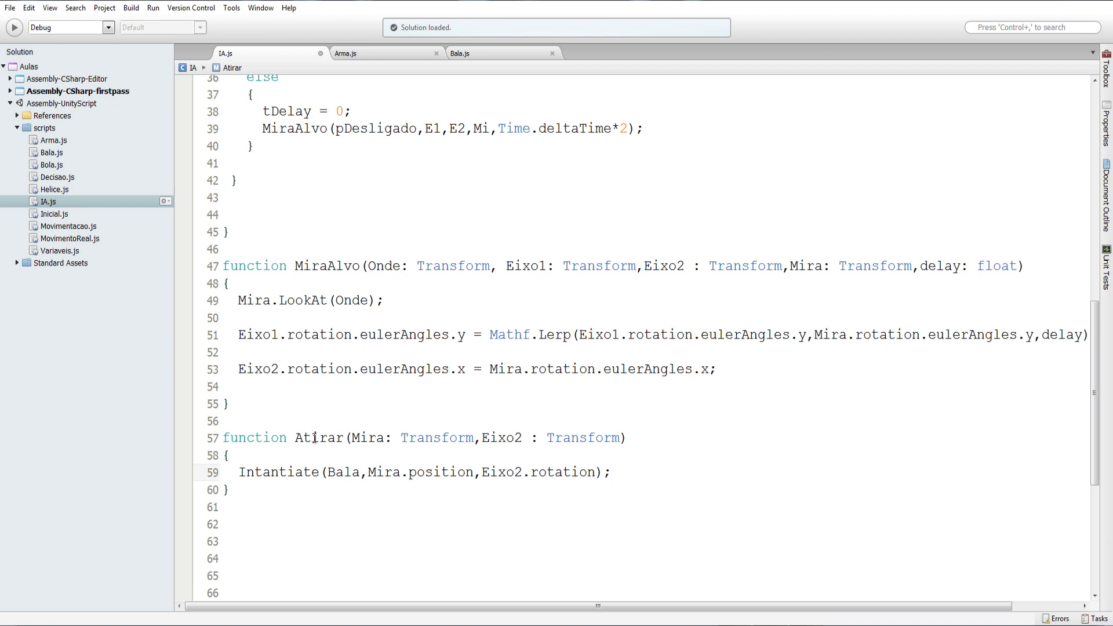
scroll(315, 438, up, 2)
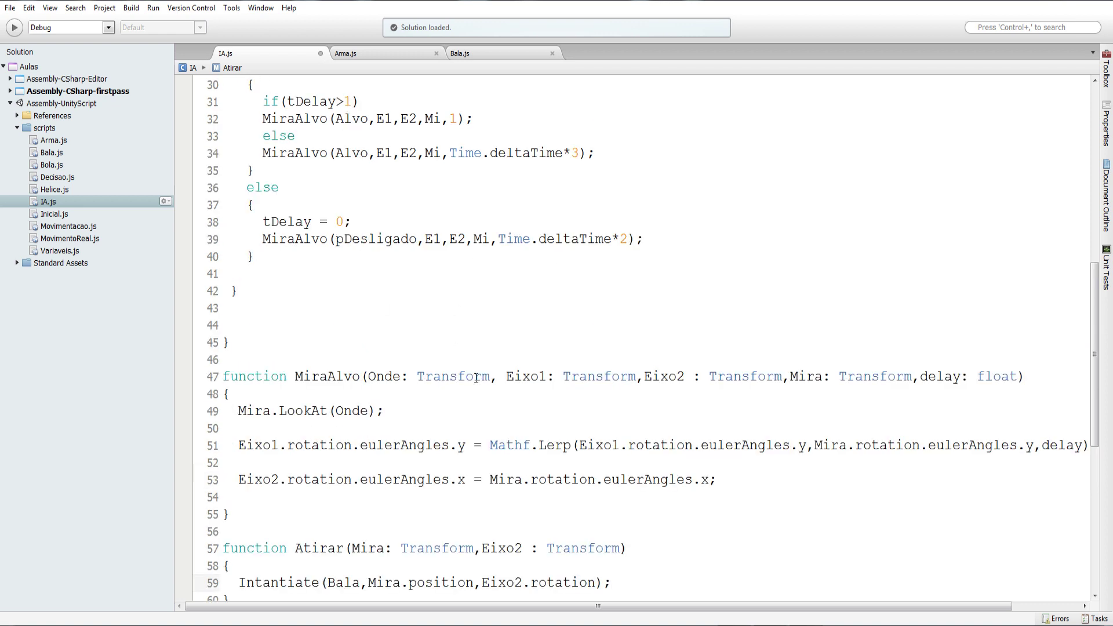
scroll(476, 378, down, 5)
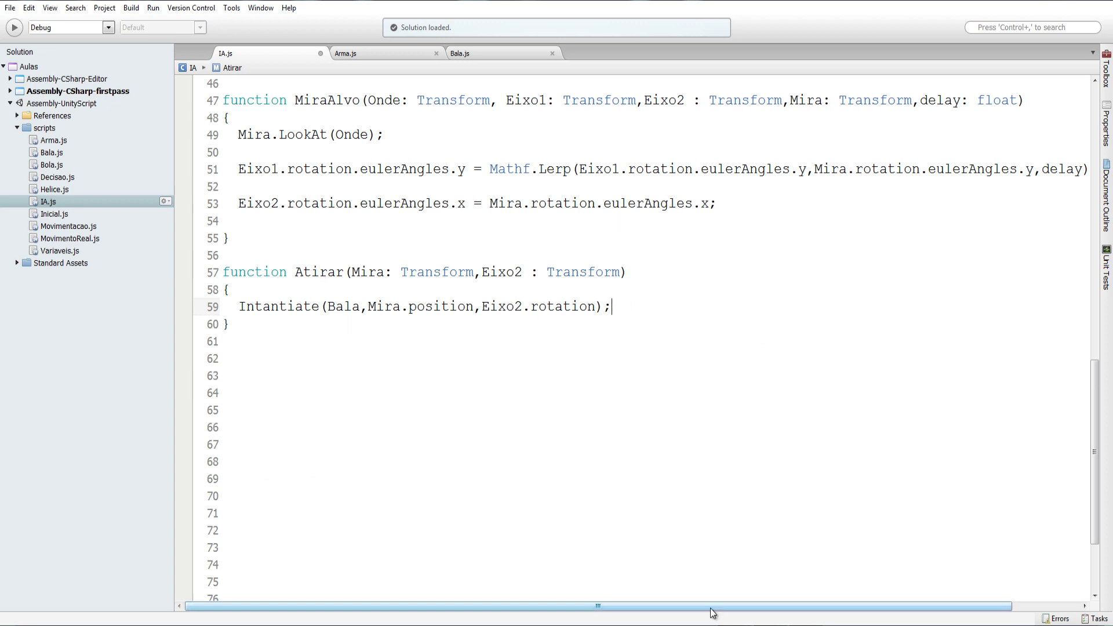
key(alt+Tab)
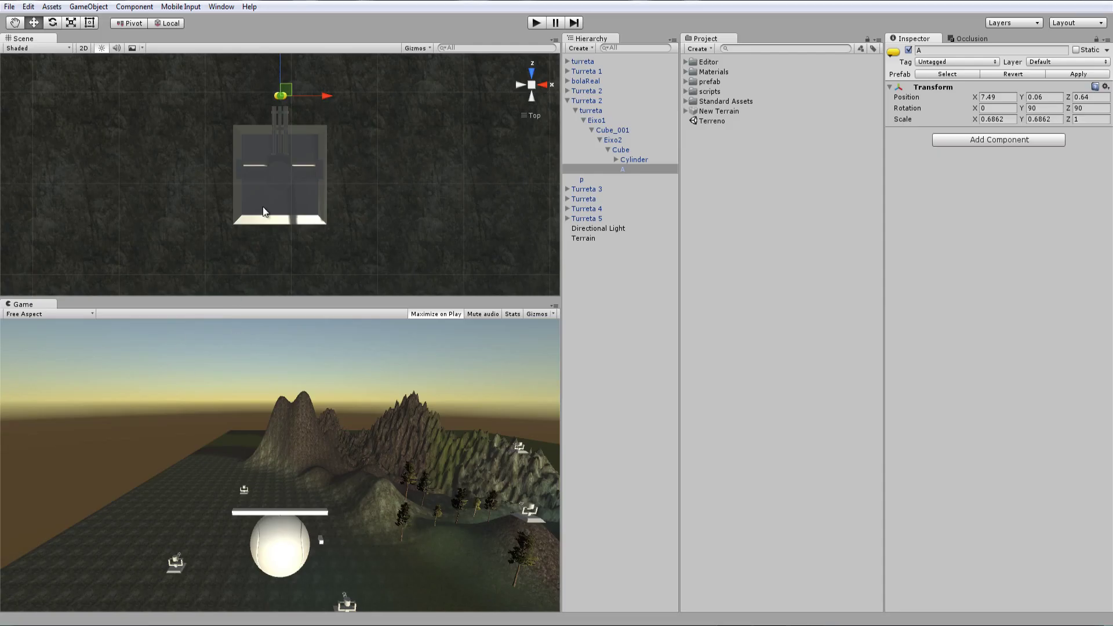
Step: Inspect Terrain, Turreta 5 and Turreta 2's IA fields (E2 is Eixo2, Mi is A)
click(284, 122)
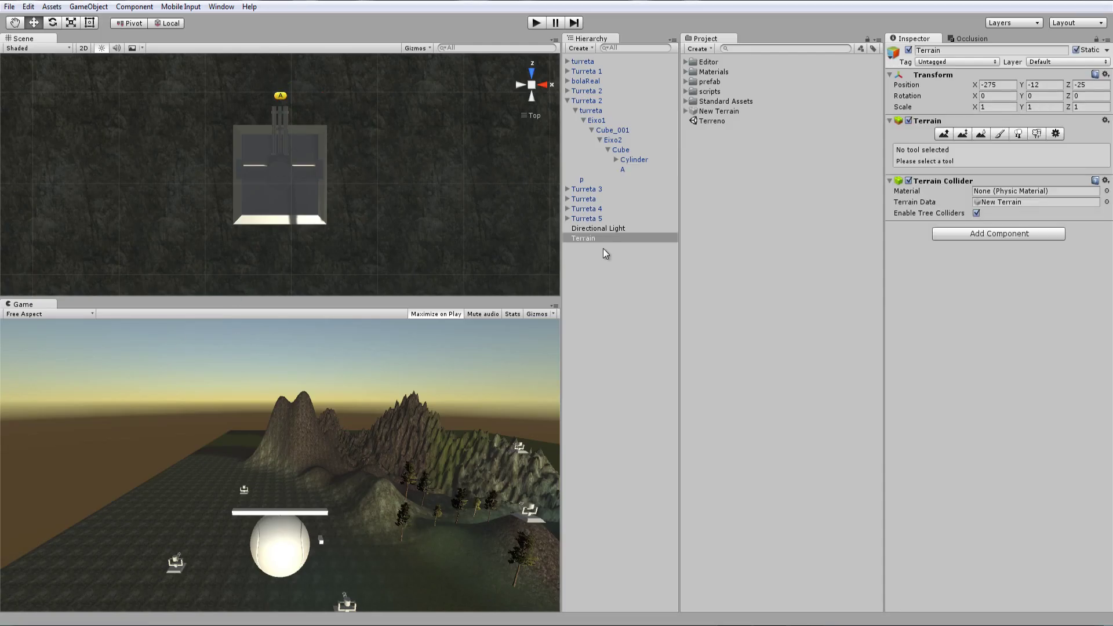
click(586, 219)
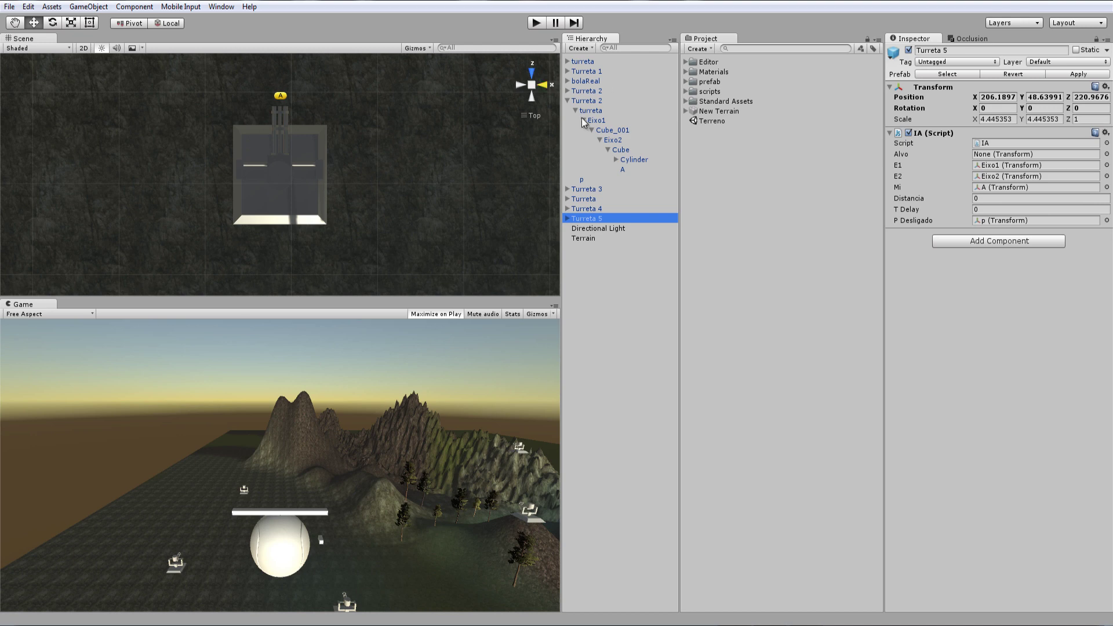
click(587, 102)
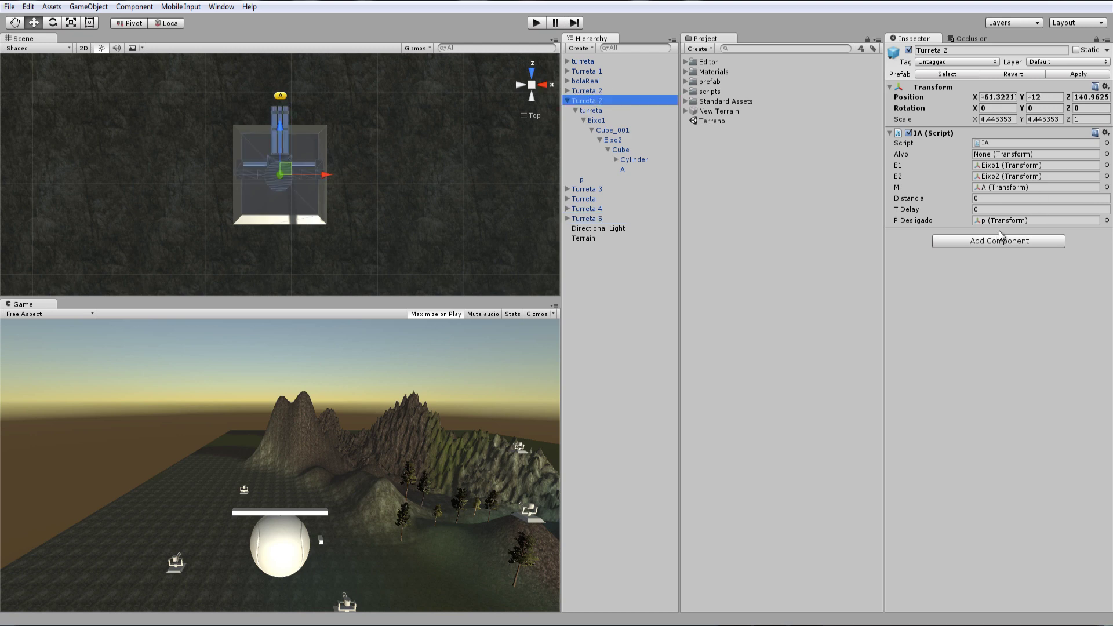
key(alt+Tab)
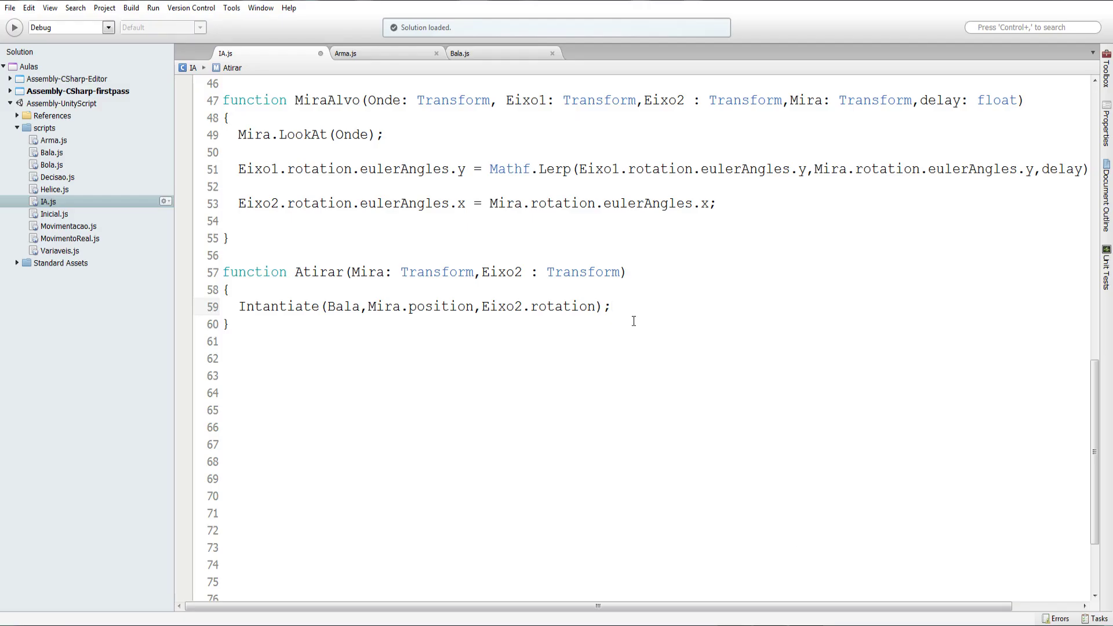
Step: Fix the BCE0005 error by correcting Intantiate to Instantiate on line 59 and recompiling
key(alt+Tab)
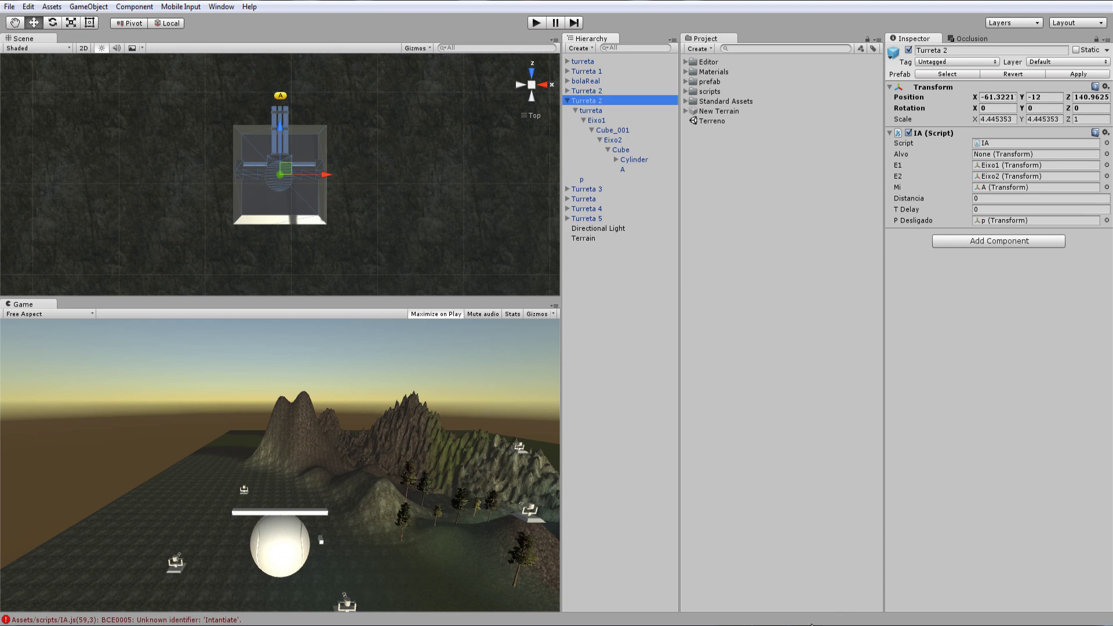
key(alt+Tab)
click(253, 310)
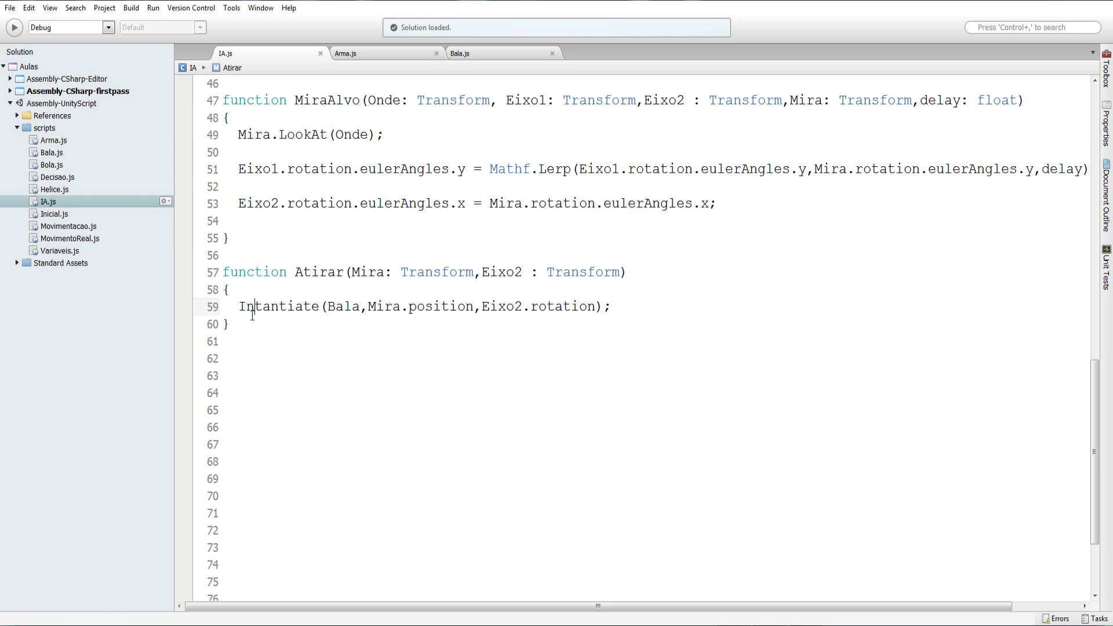
text(s)
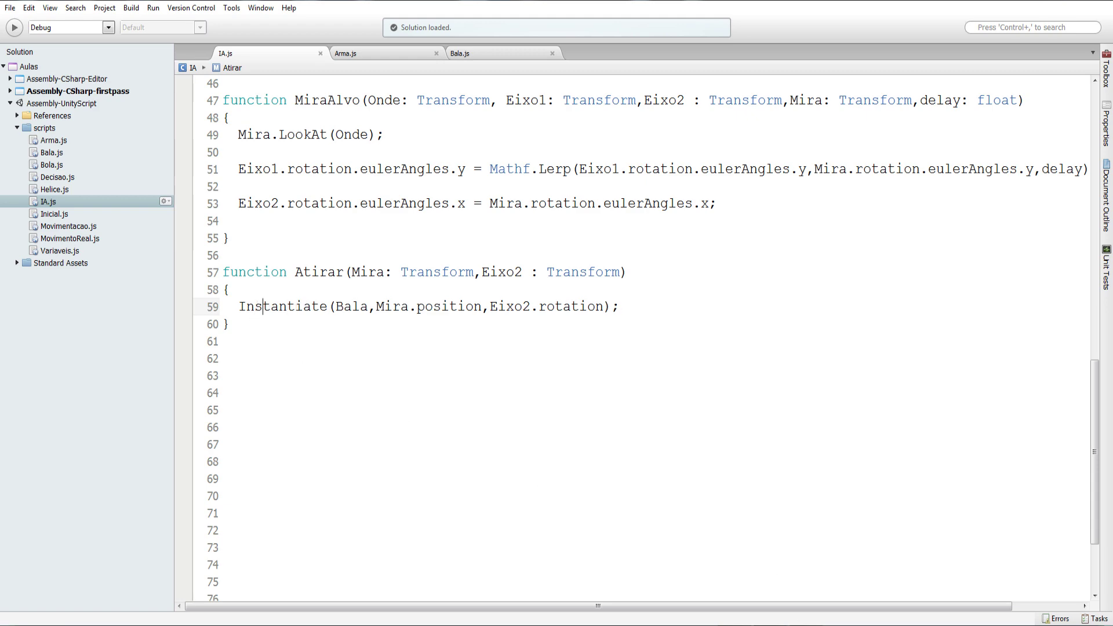
key(alt+Tab)
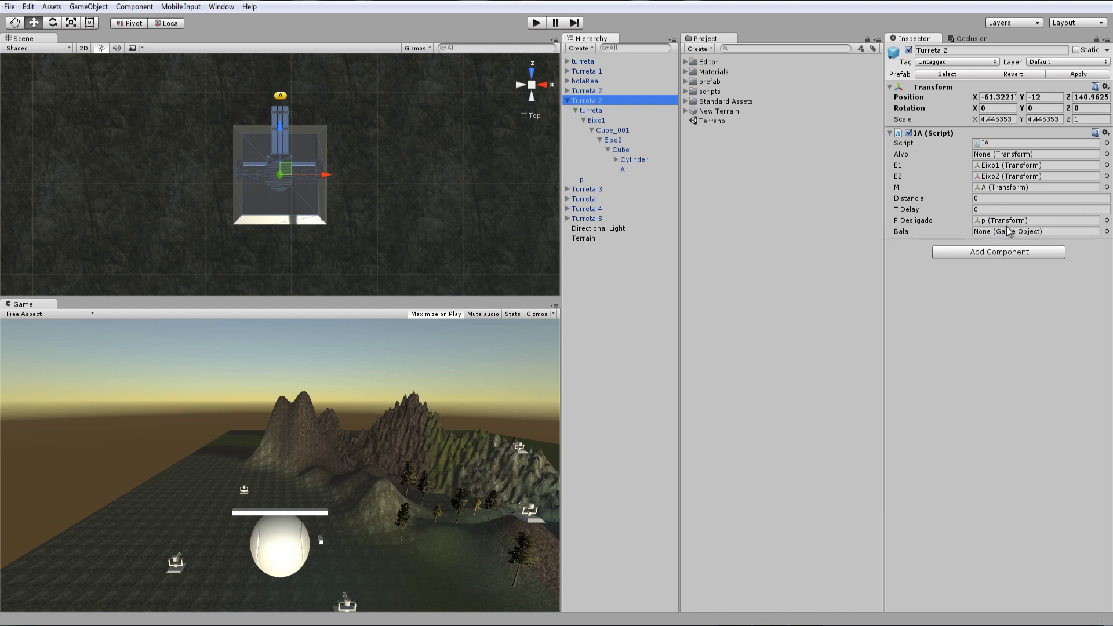
Step: Drag the Bala prefab into Turreta 2's IA Bala field and Apply it to the prefab
click(686, 81)
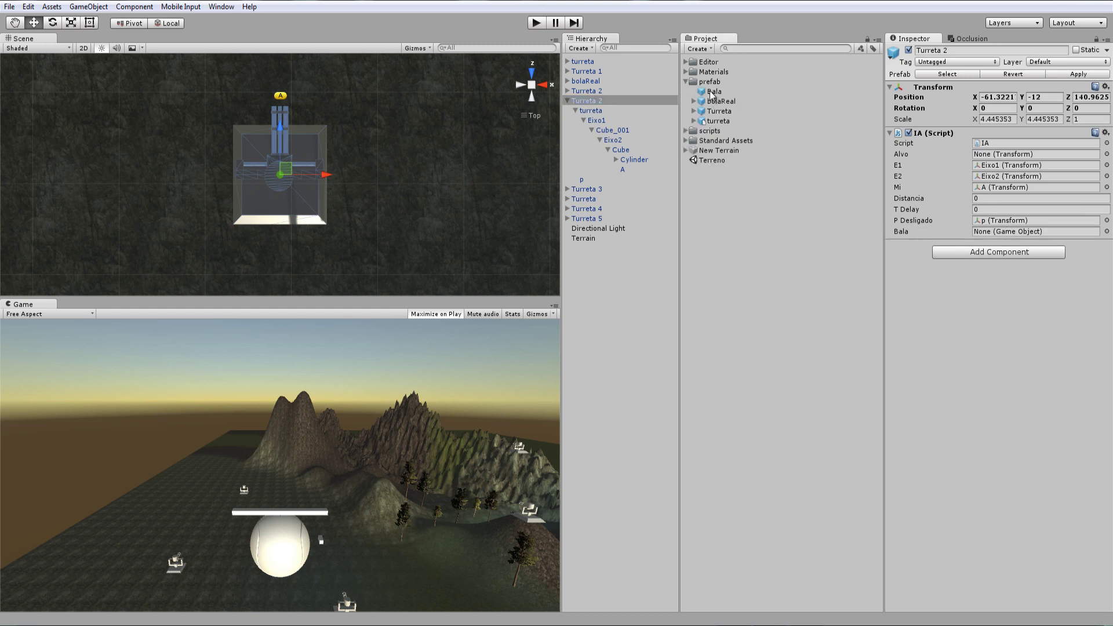
mouse_move(713, 91)
mouse_down()
mouse_move(997, 197)
mouse_move(1009, 231)
mouse_up()
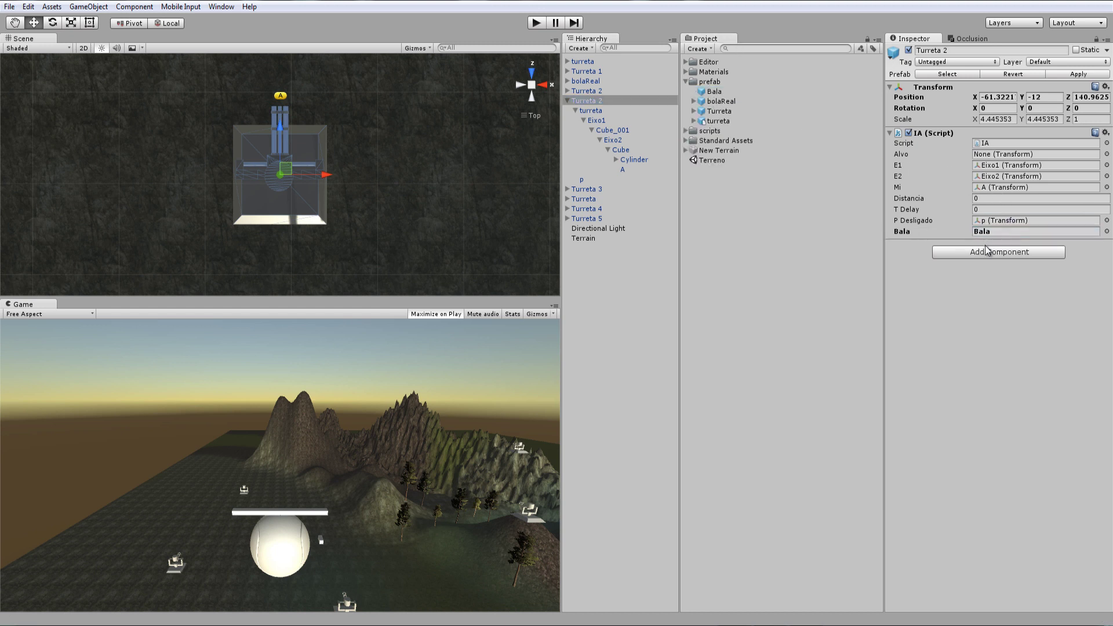
click(1078, 74)
click(800, 574)
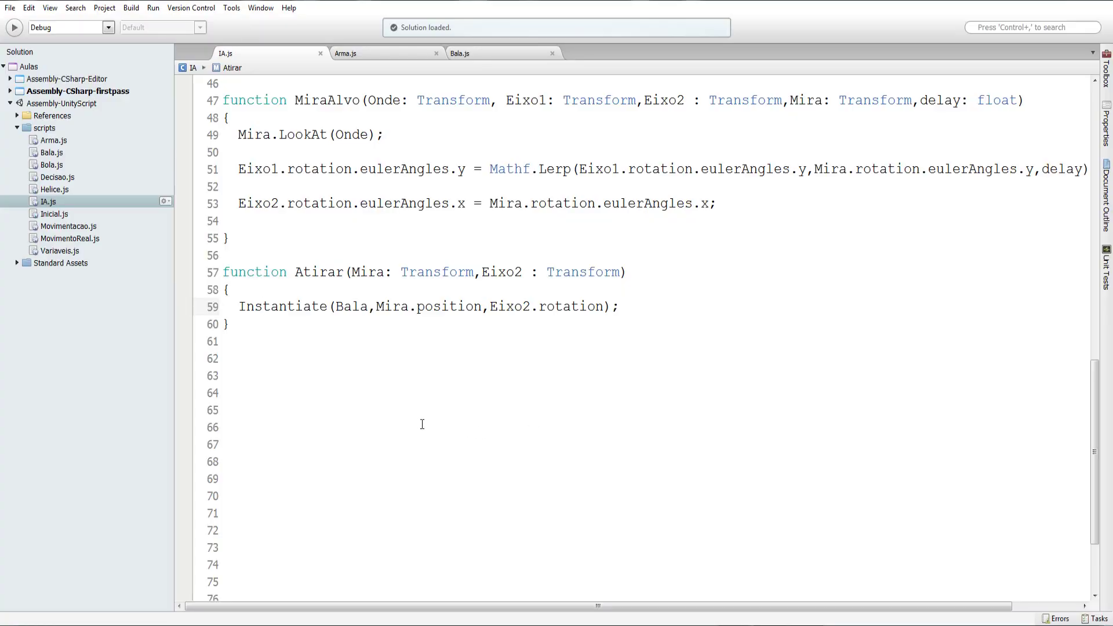
Step: Wrap the MiraAlvo call under if(tDelay>1) in its own brace block
scroll(422, 424, up, 6)
scroll(422, 425, down, 3)
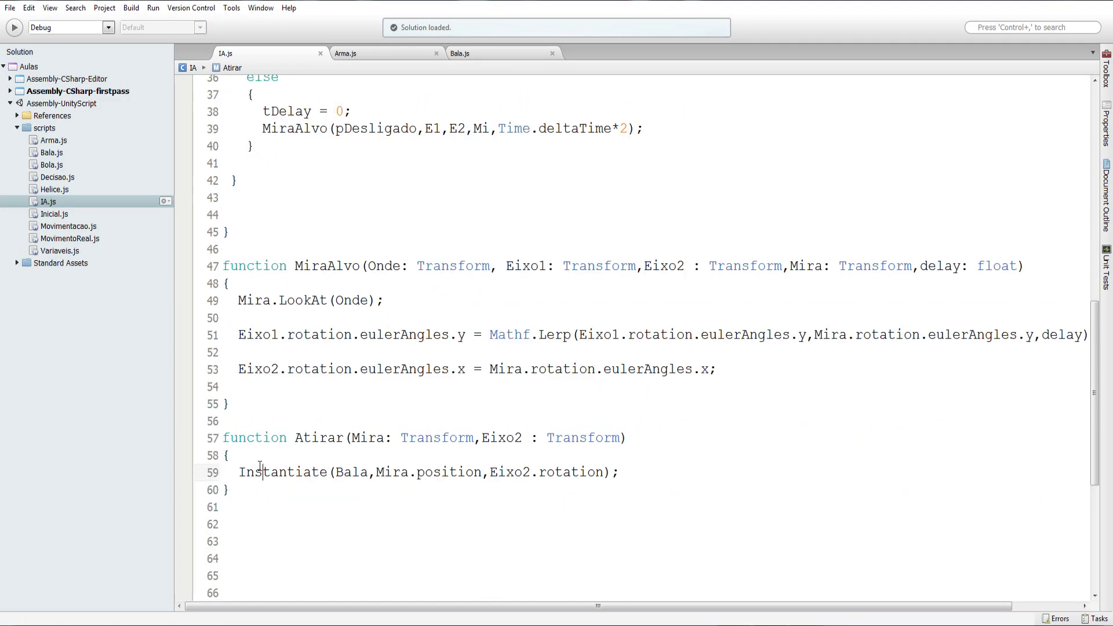
double_click(311, 438)
scroll(386, 207, up, 4)
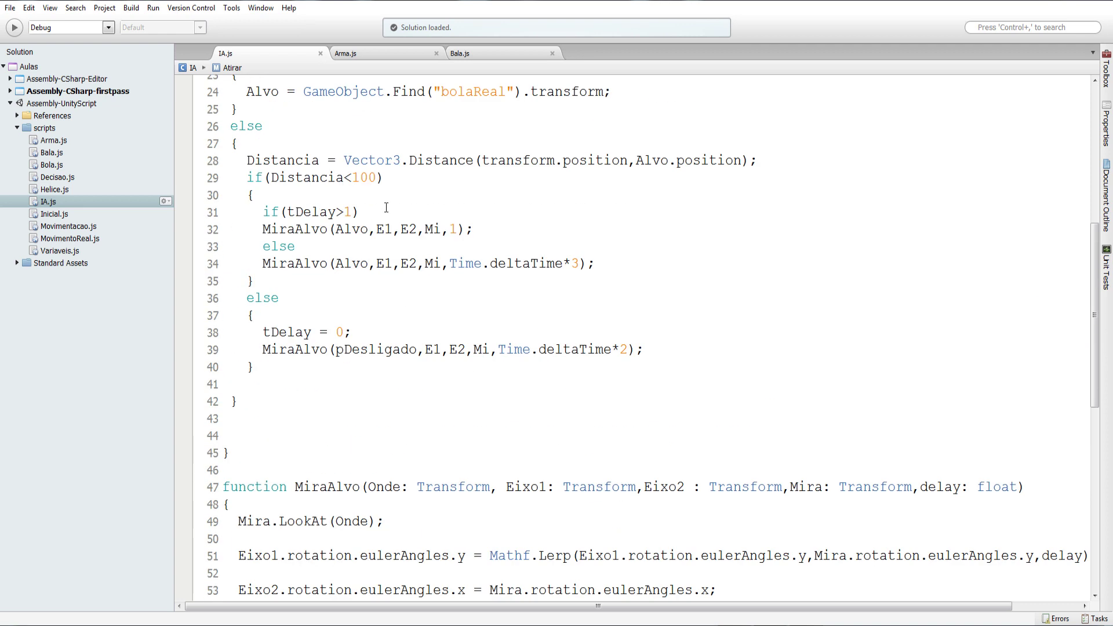
click(376, 210)
key(Return)
text({)
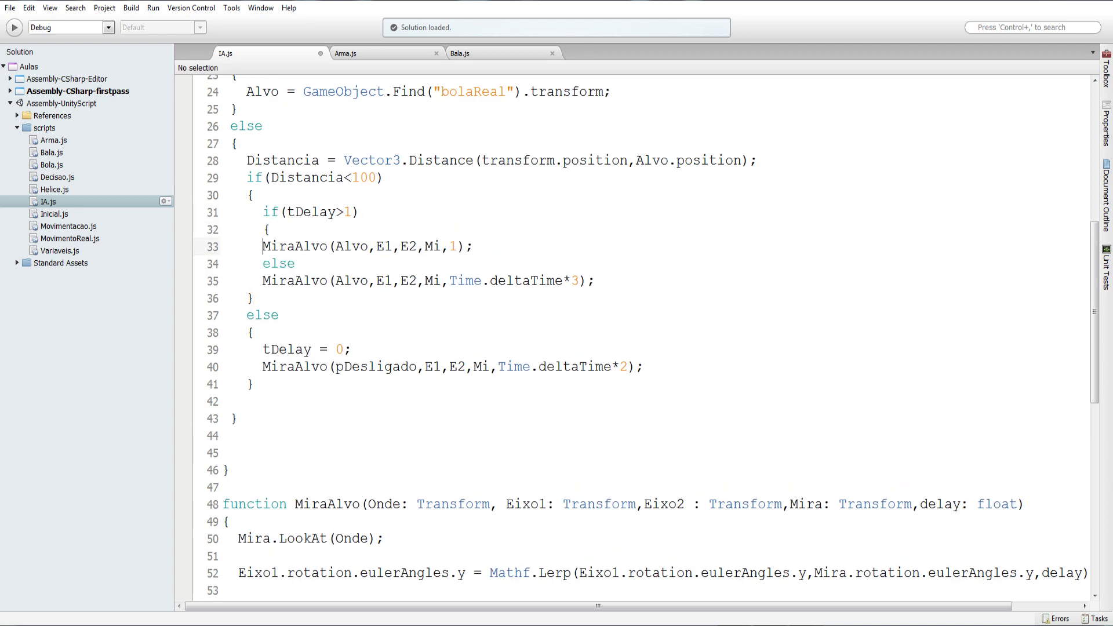
key(Down)
key(End)
key(Return)
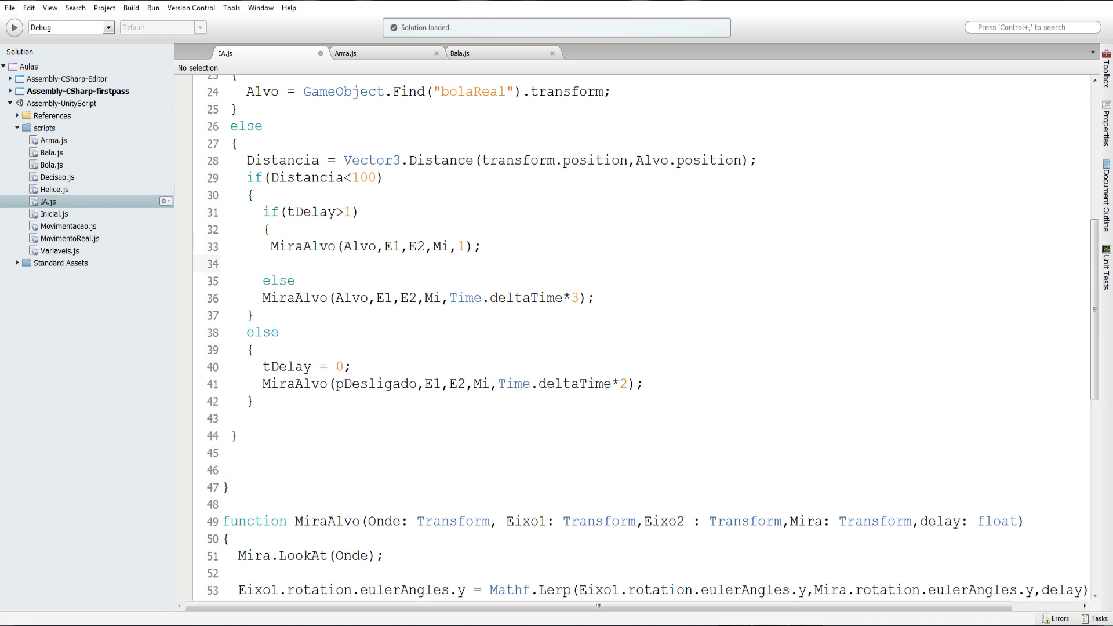
text(})
click(481, 246)
Step: Add Atirar(Mi,E2); after the MiraAlvo call inside the block
key(Return)
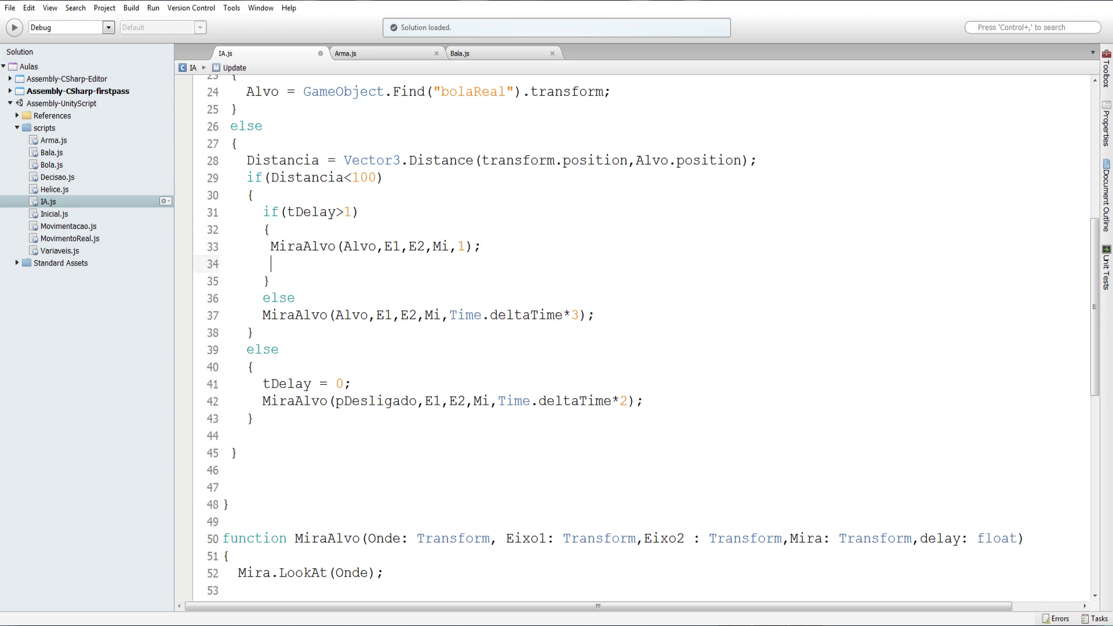
text(Atirar)
text(())
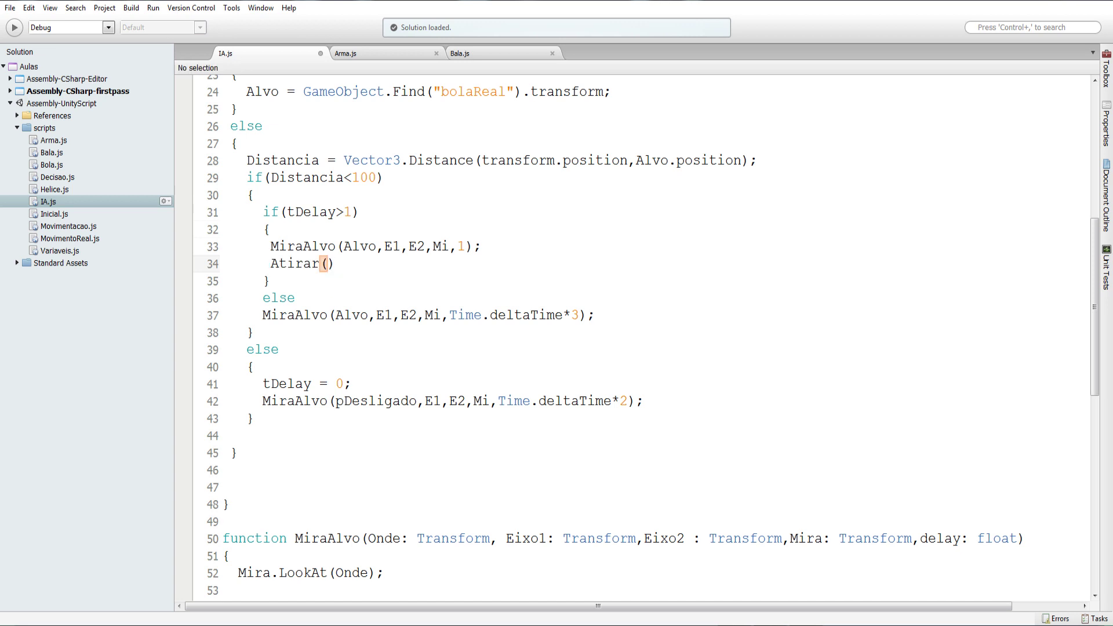
click(434, 247)
double_click(434, 247)
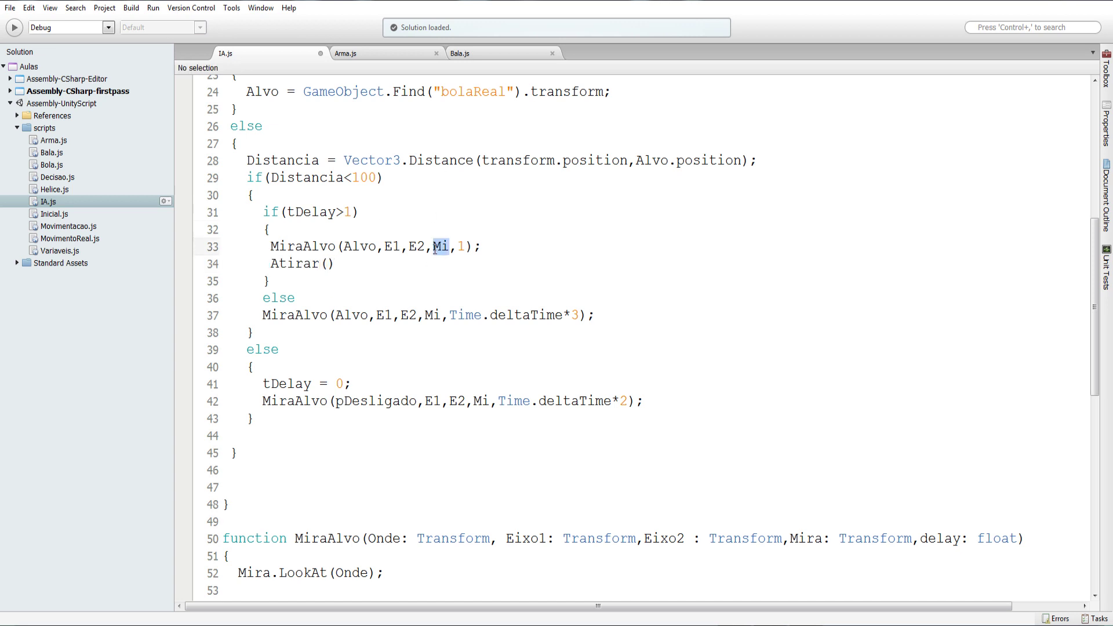
key(ctrl+c)
click(327, 264)
key(ctrl+v)
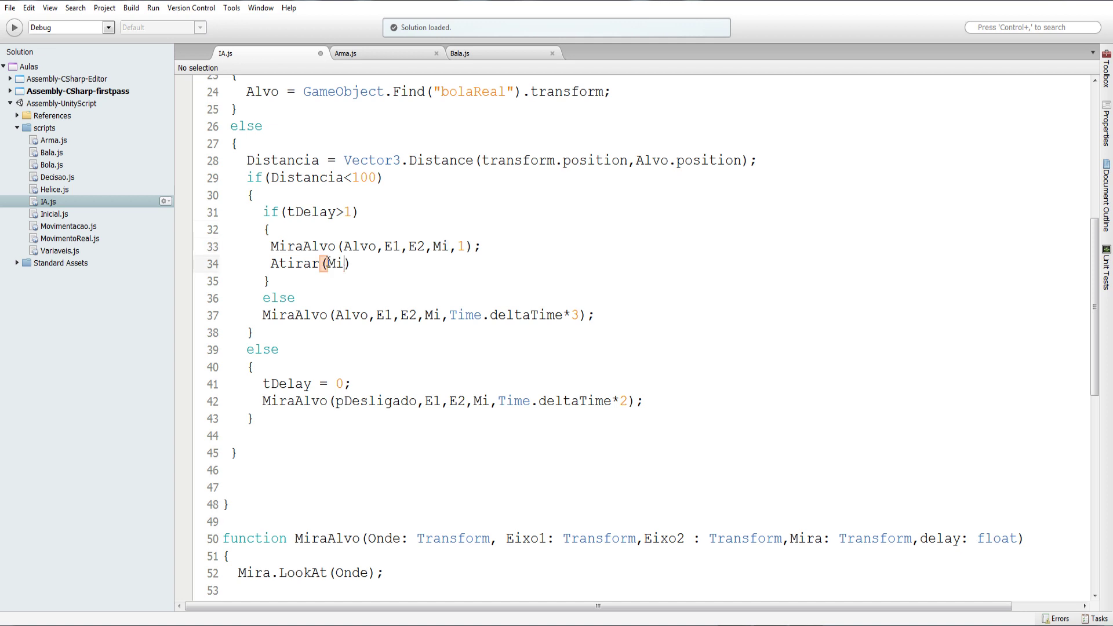
text(,)
double_click(398, 246)
double_click(415, 249)
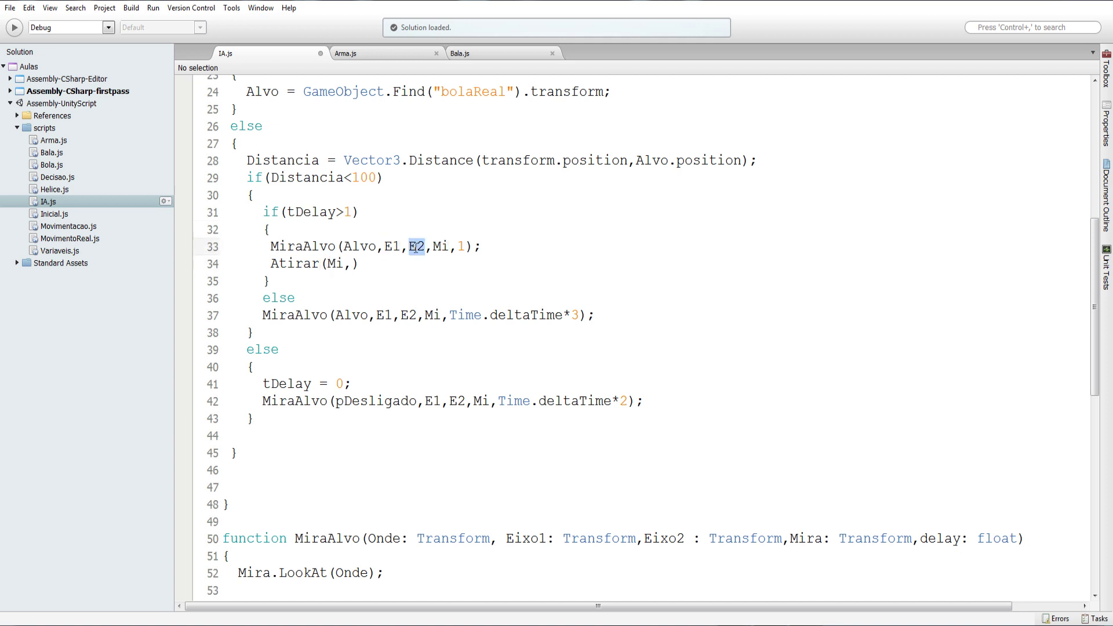
key(ctrl+c)
click(356, 264)
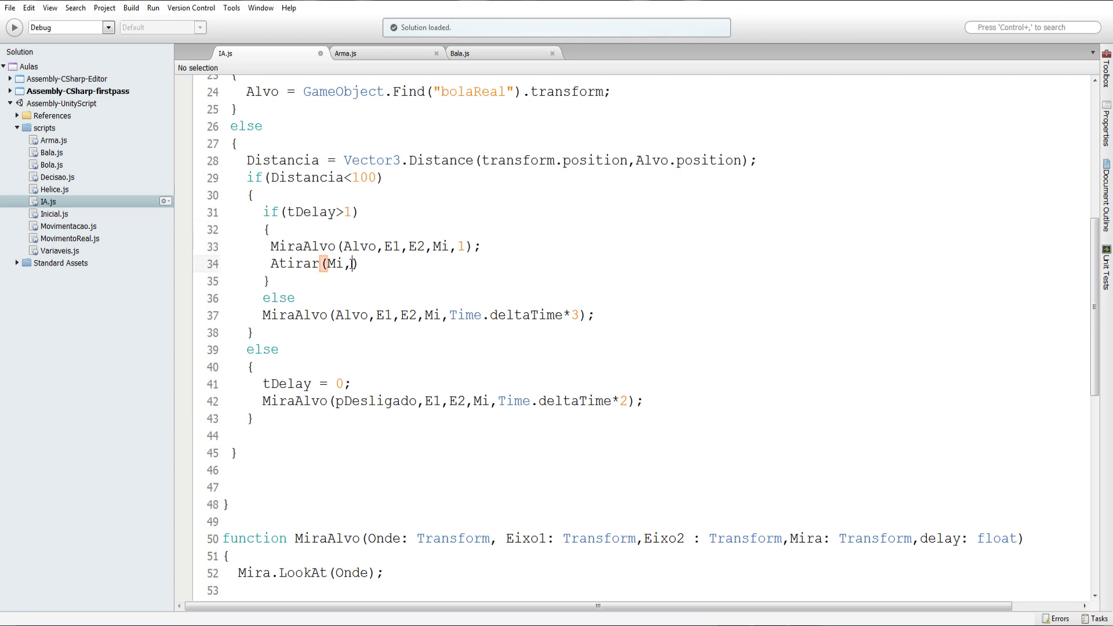
key(ctrl+v)
scroll(478, 407, down, 7)
scroll(518, 324, up, 5)
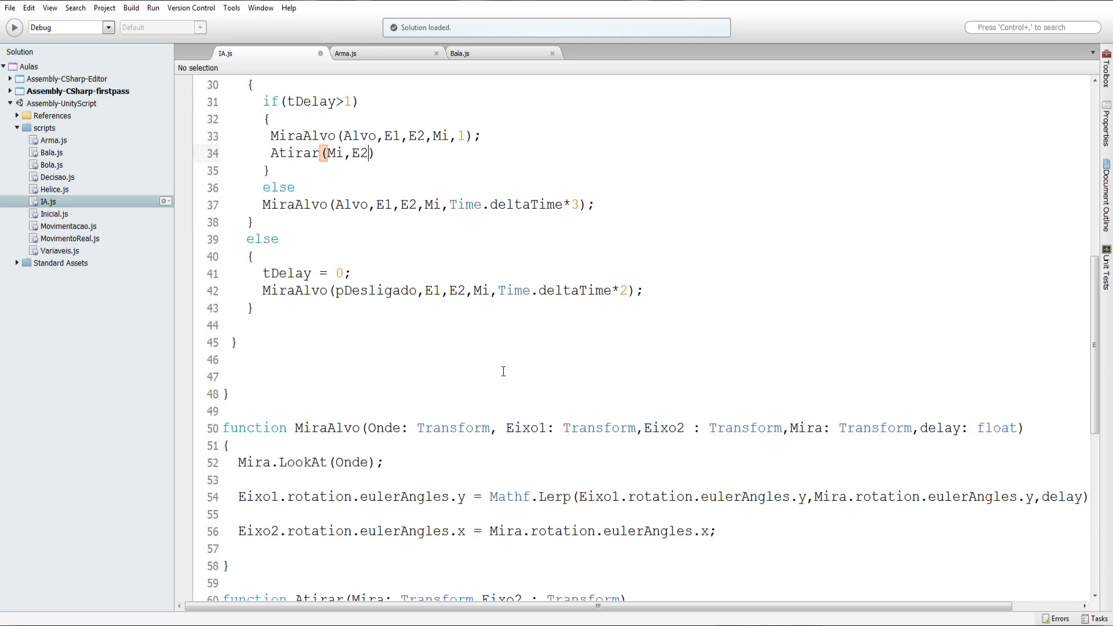
scroll(504, 367, up, 3)
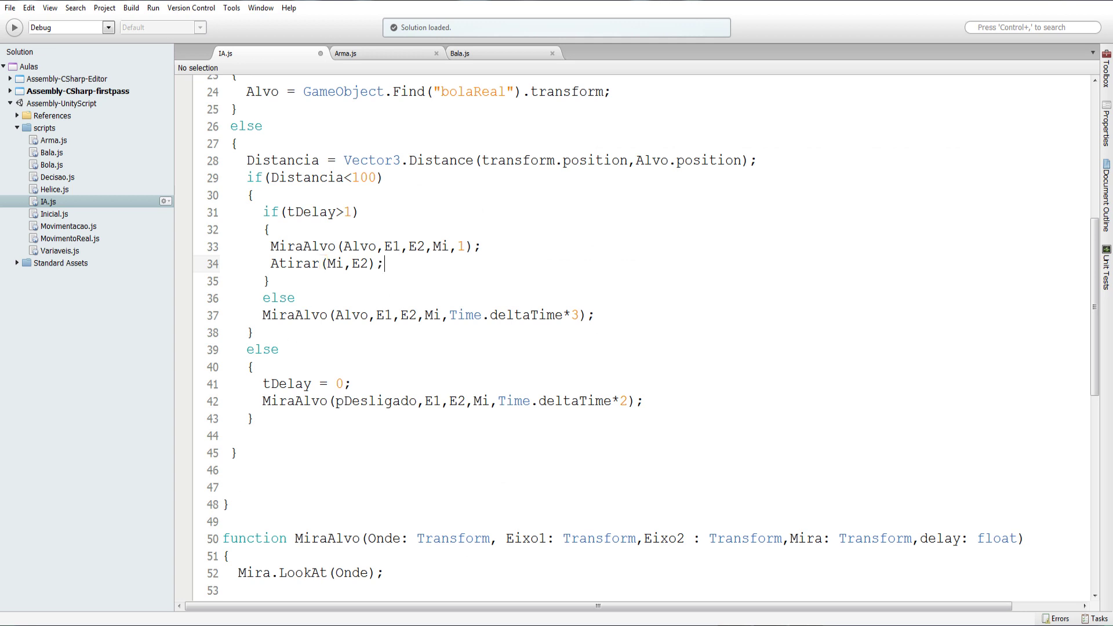
click(389, 54)
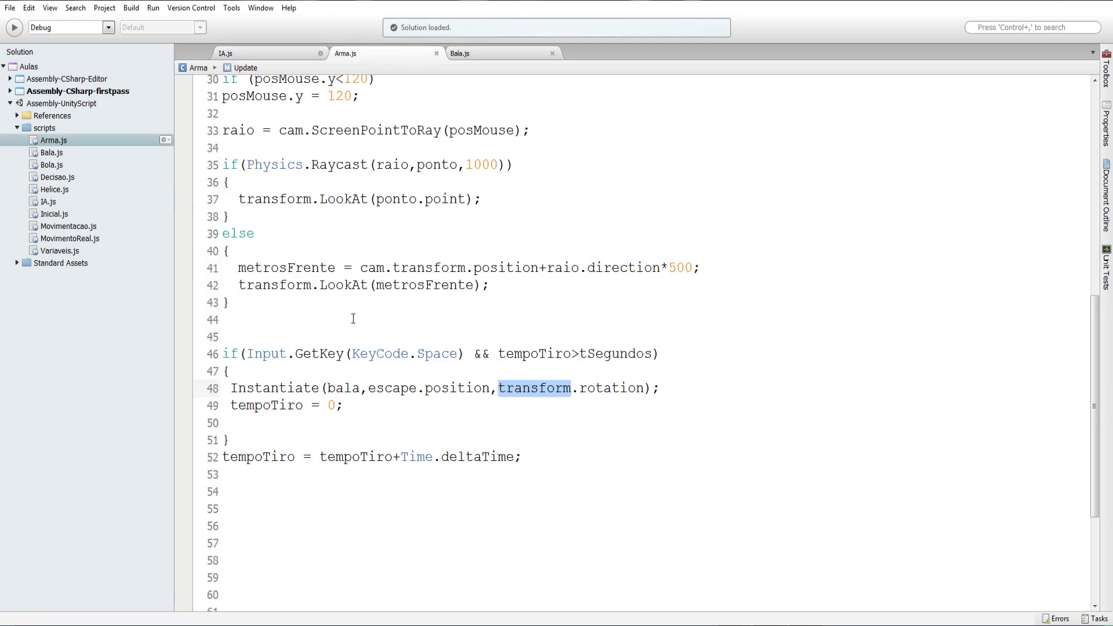
Step: Back in IA.js, declare var vTiro: float; below the Bala variable
scroll(353, 318, up, 2)
scroll(343, 363, down, 2)
scroll(471, 346, down, 1)
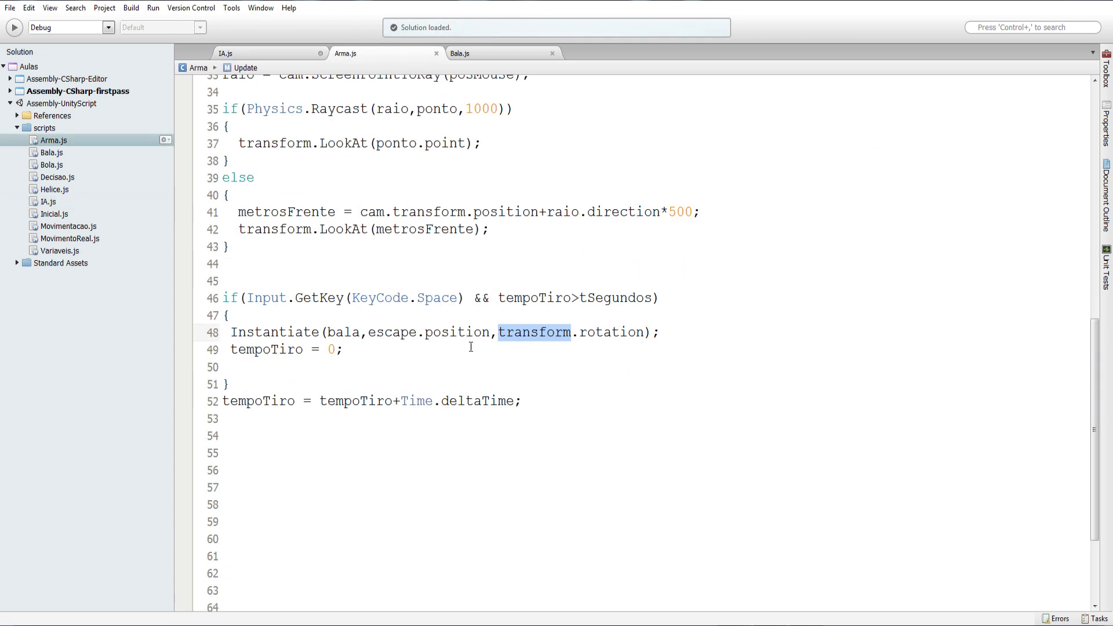
scroll(393, 276, up, 2)
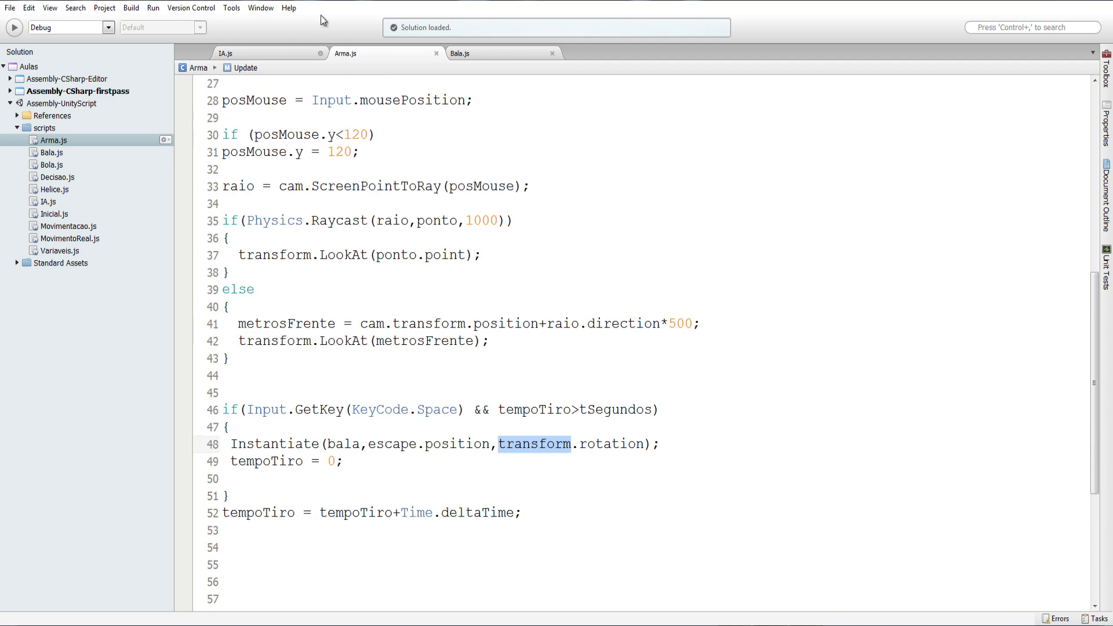
click(262, 51)
scroll(313, 294, up, 1)
scroll(313, 293, up, 4)
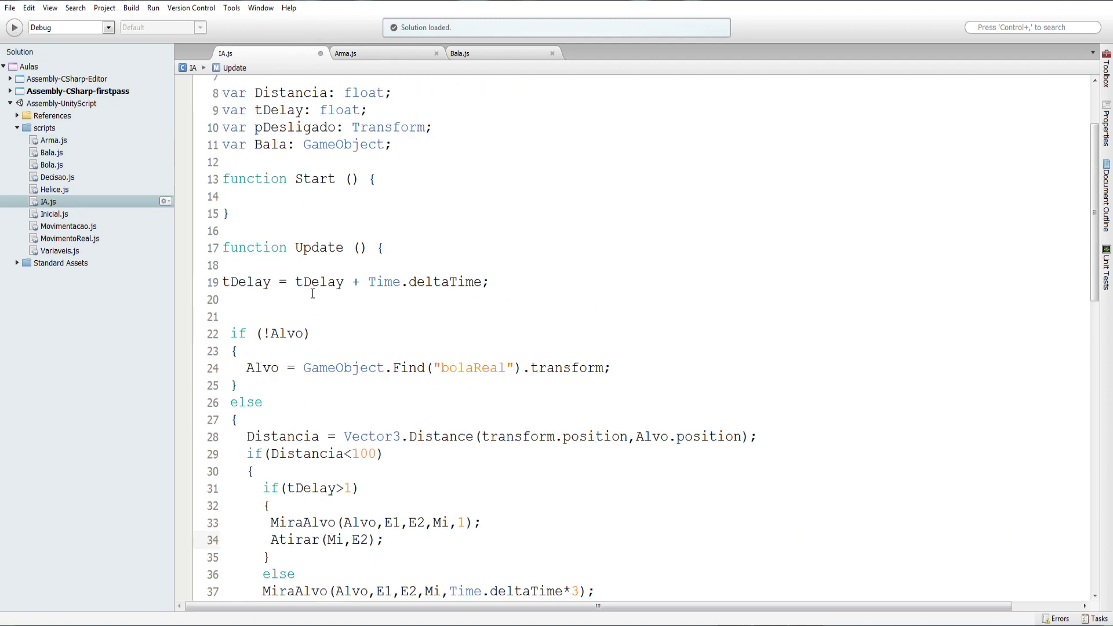
scroll(313, 294, up, 2)
click(412, 255)
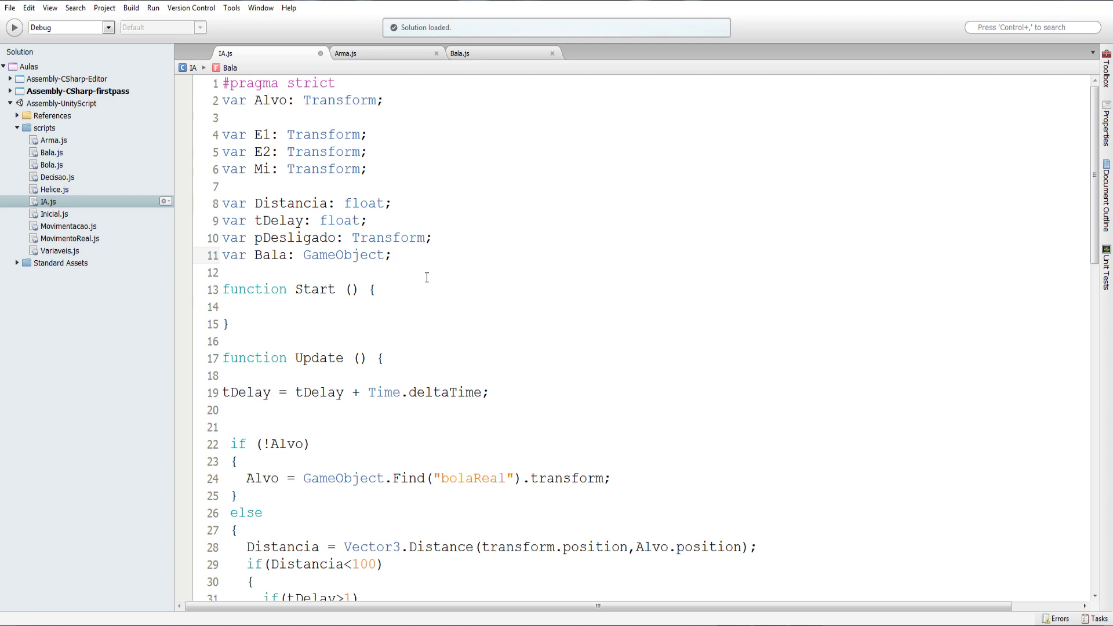
key(Return)
text(var )
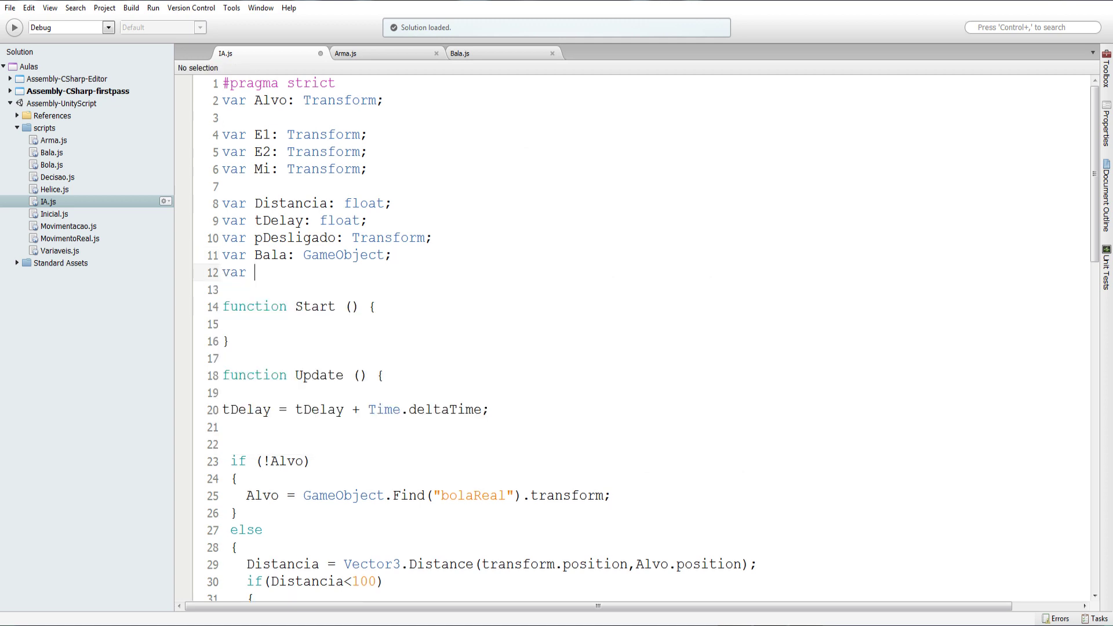
text(vTiro)
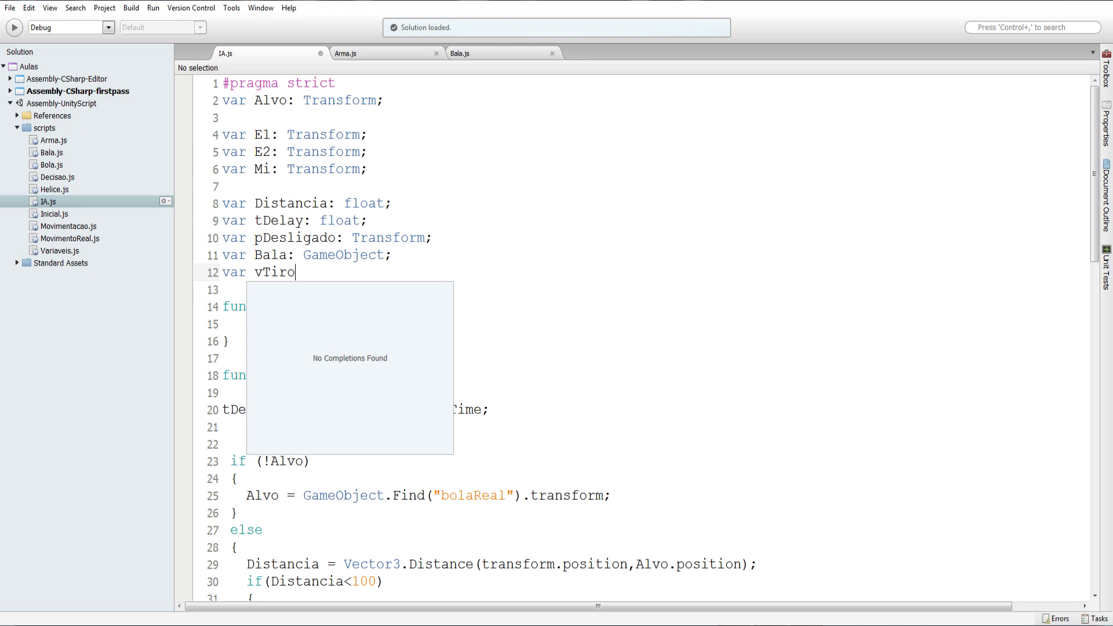
text(: float)
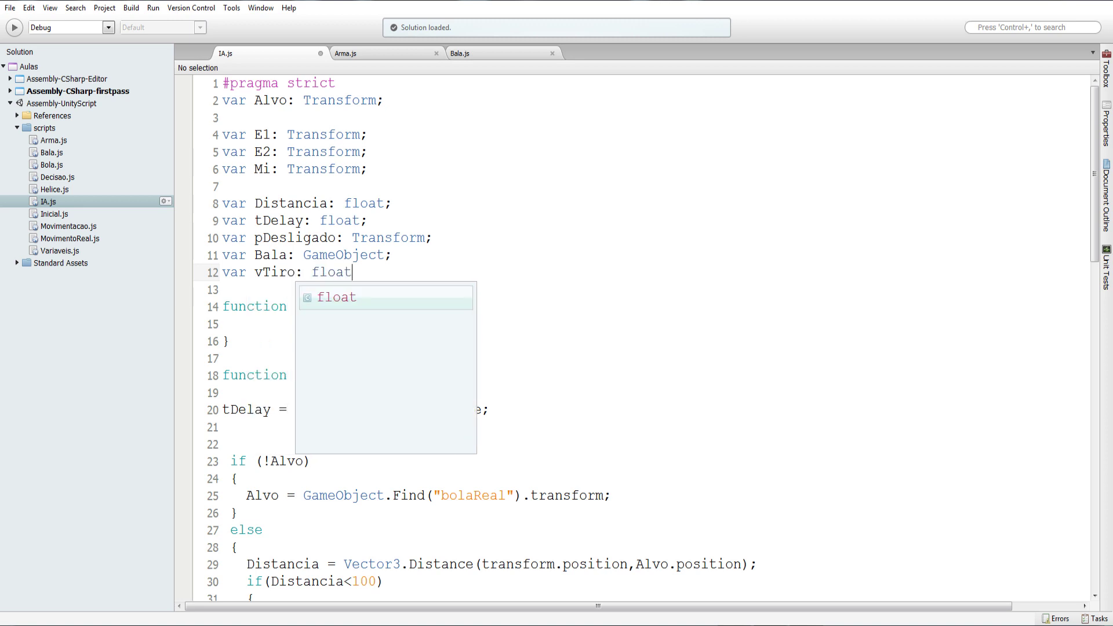
text(;)
Step: Declare var tTiro: float; and begin a tTiro assignment in Start
key(Return)
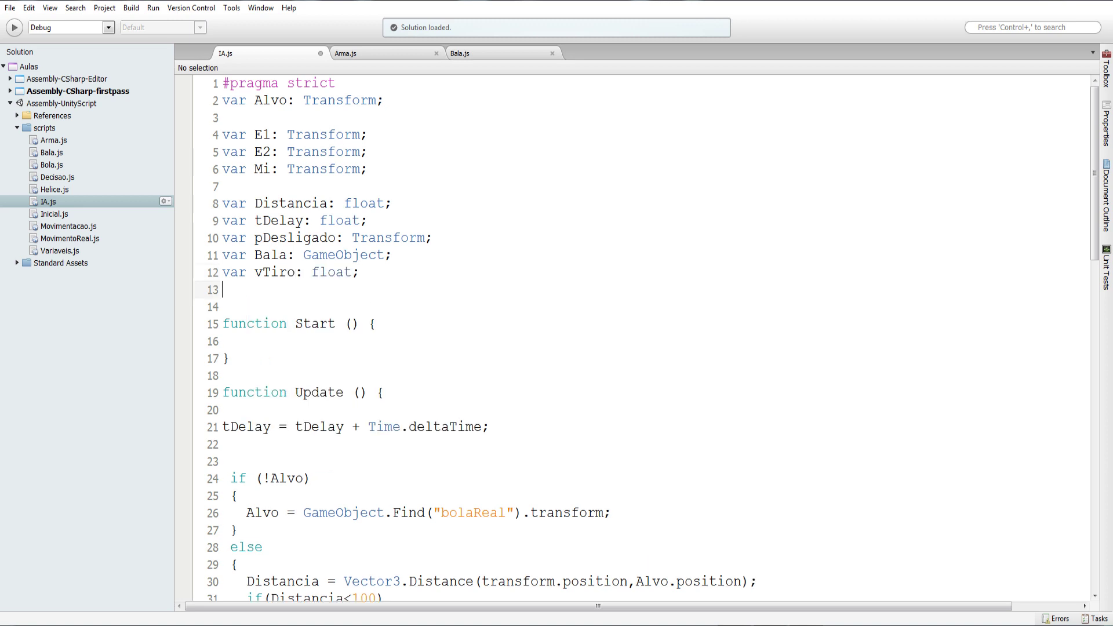
text(var t)
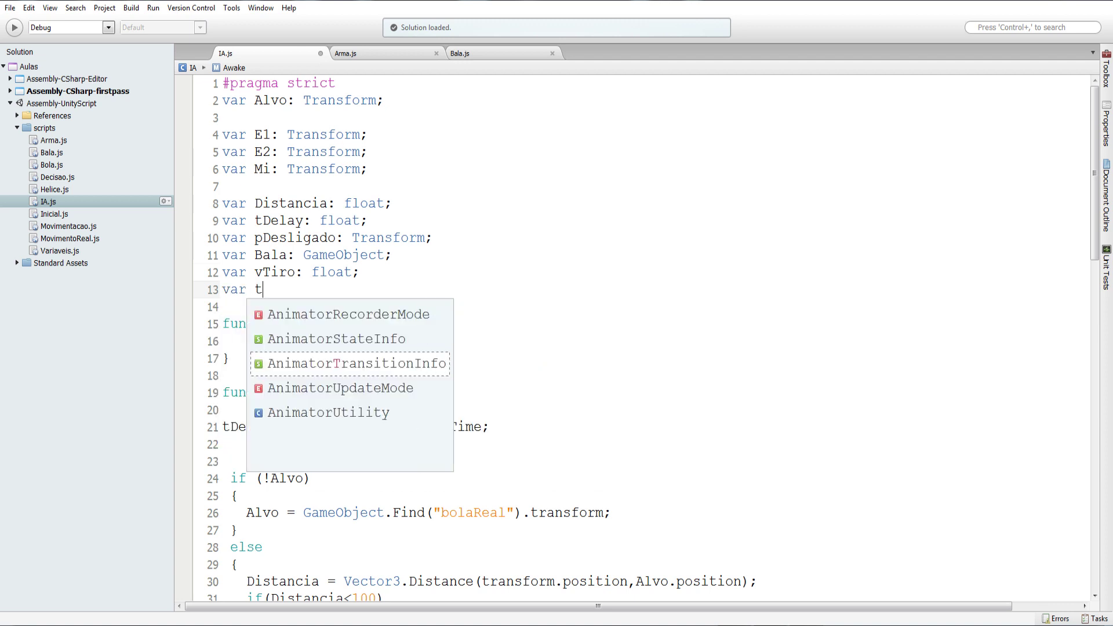
text(Ti)
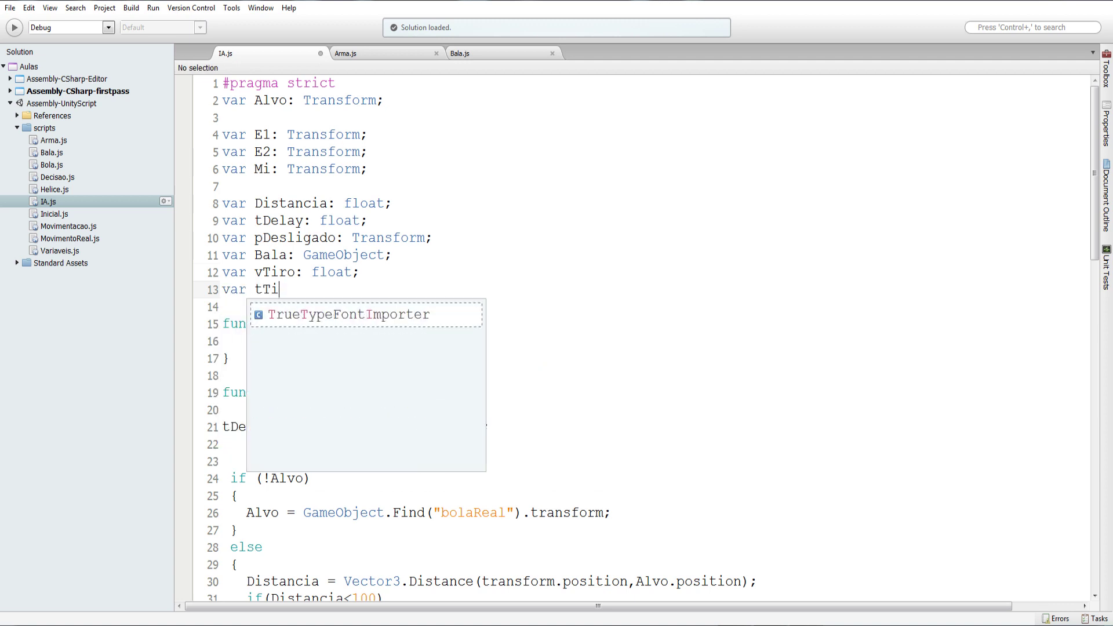
text(ro: )
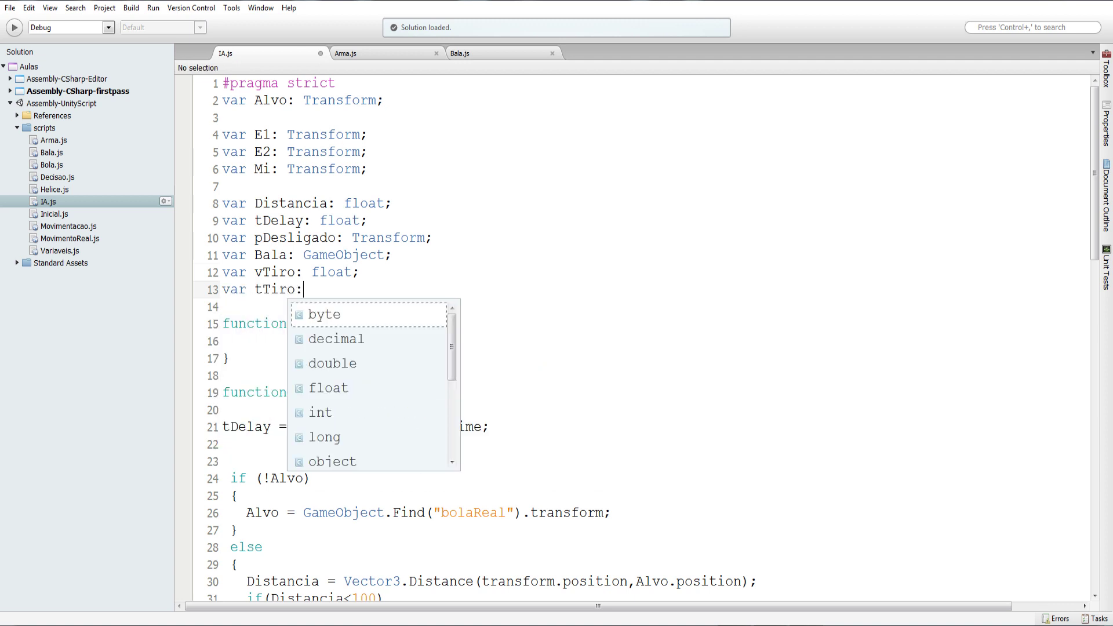
text(float)
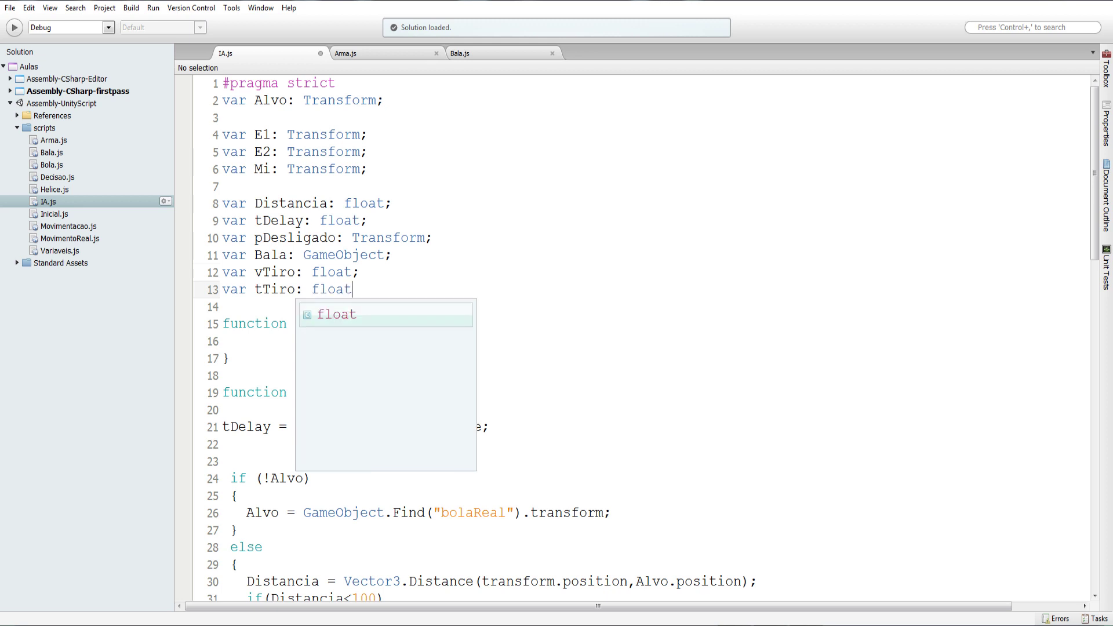
text(;)
double_click(258, 285)
key(ctrl+c)
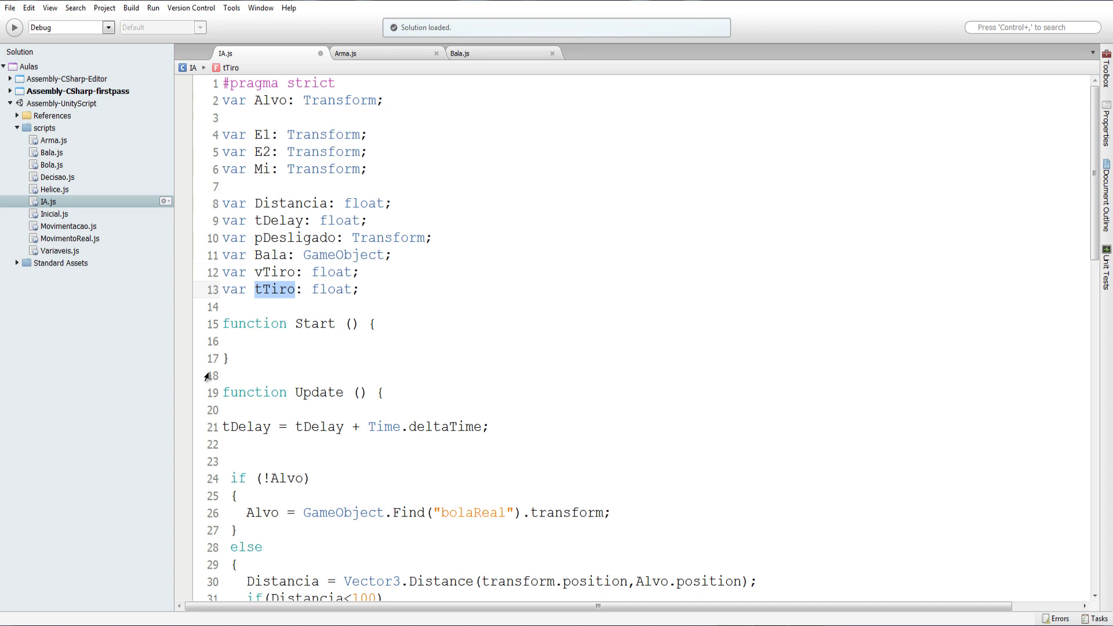
click(227, 344)
key(ctrl+v)
Step: Complete the Start assignment as tTiro = 0.5
text(= )
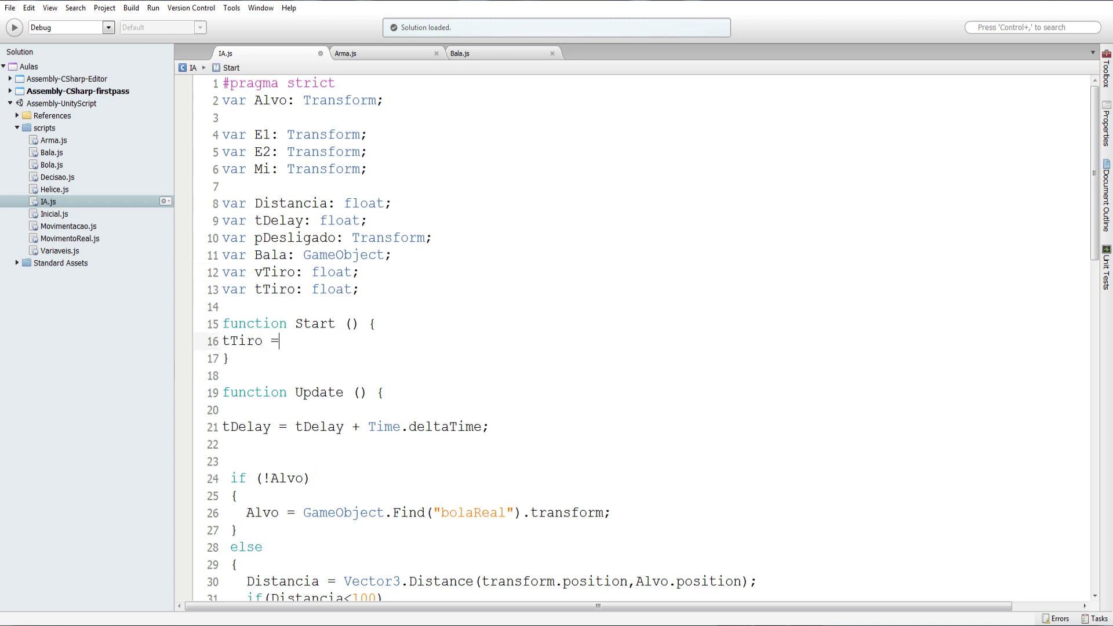
text(0)
text(.5;)
double_click(275, 273)
key(ctrl+c)
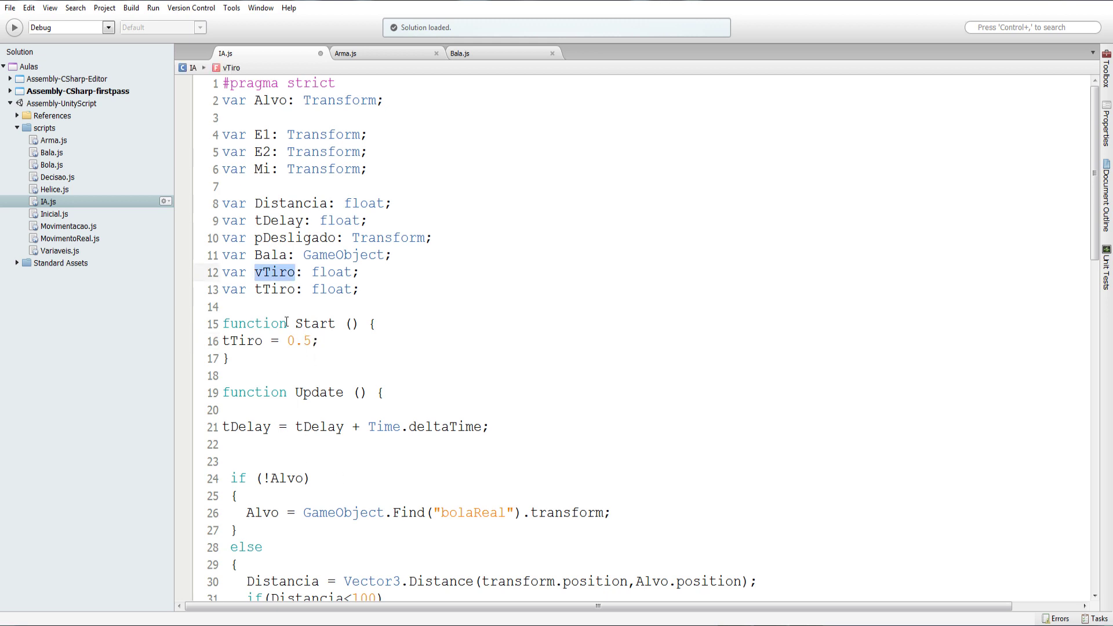
scroll(343, 347, down, 10)
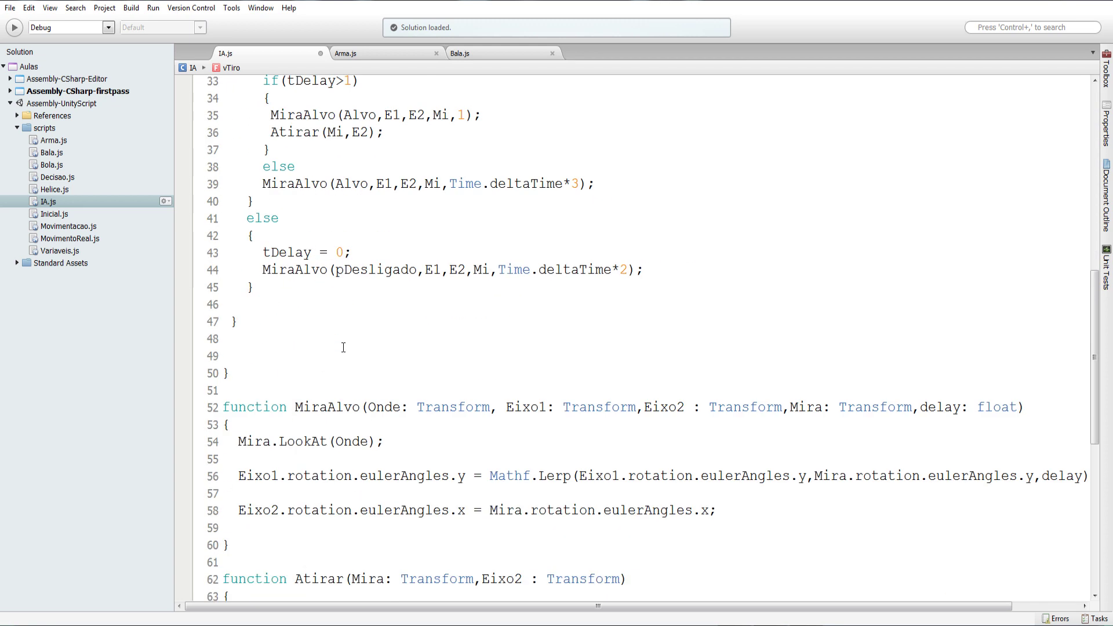
scroll(380, 266, up, 1)
Step: Add vTiro = 0; after tDelay = 0 in Update's out-of-range else branch
click(382, 307)
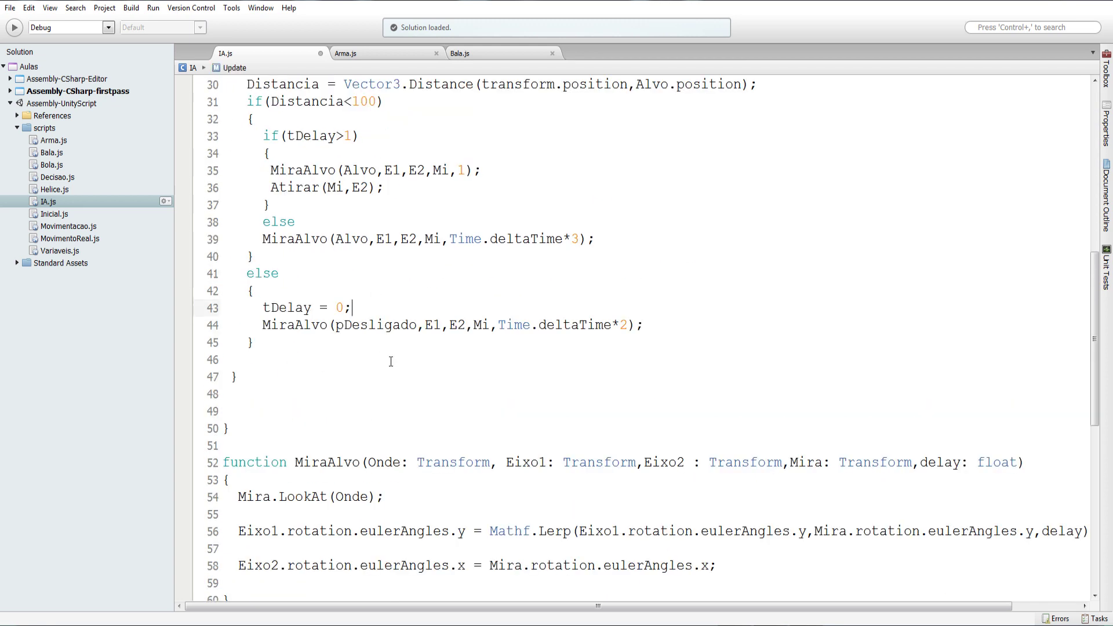
key(Return)
key(ctrl+v)
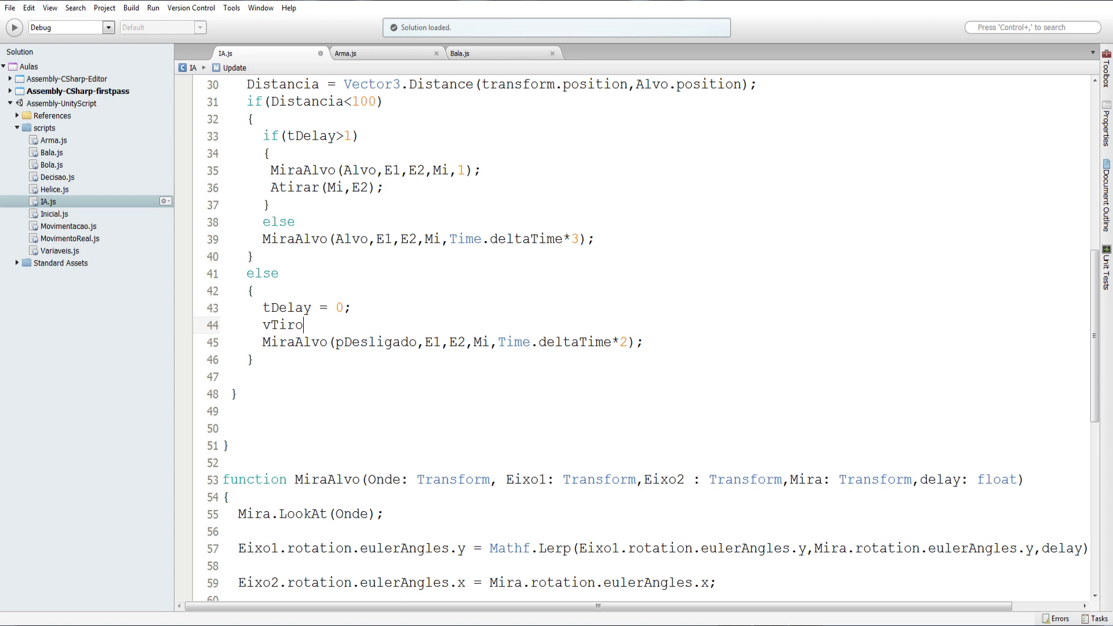
key(BackSpace)
key(BackSpace)
text(ro)
key(ctrl+BackSpace)
key(ctrl+v)
text(=)
text( 0/)
key(BackSpace)
text(;)
scroll(346, 357, up, 1)
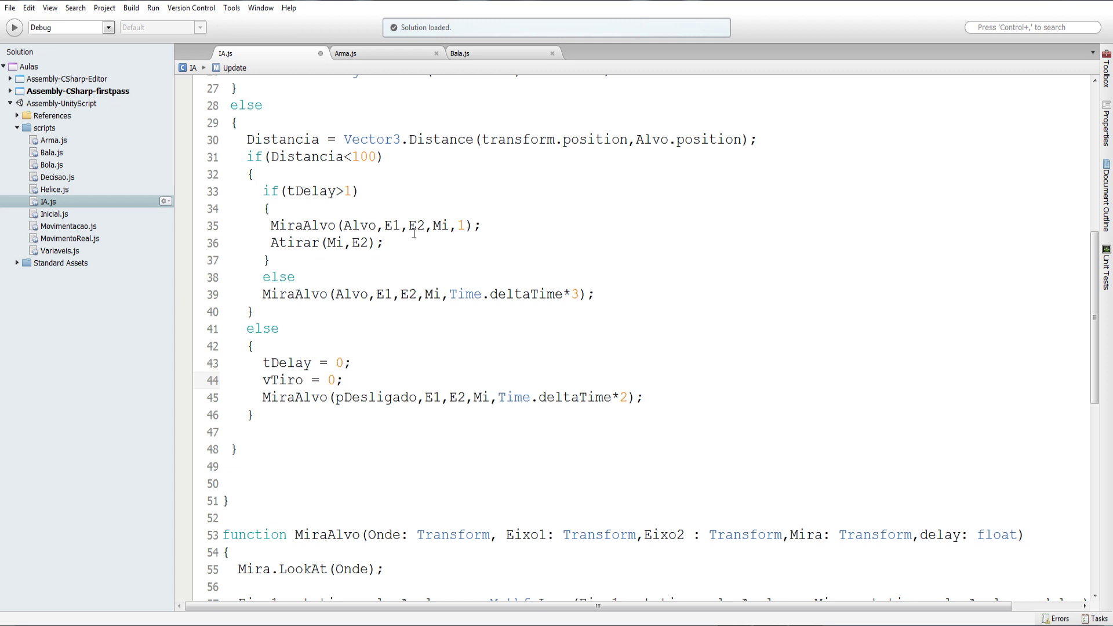
click(507, 229)
Step: Write the condition if(vTiro>tTiro) above the Atirar(Mi,E2) call
key(Return)
key(Return)
text(if)
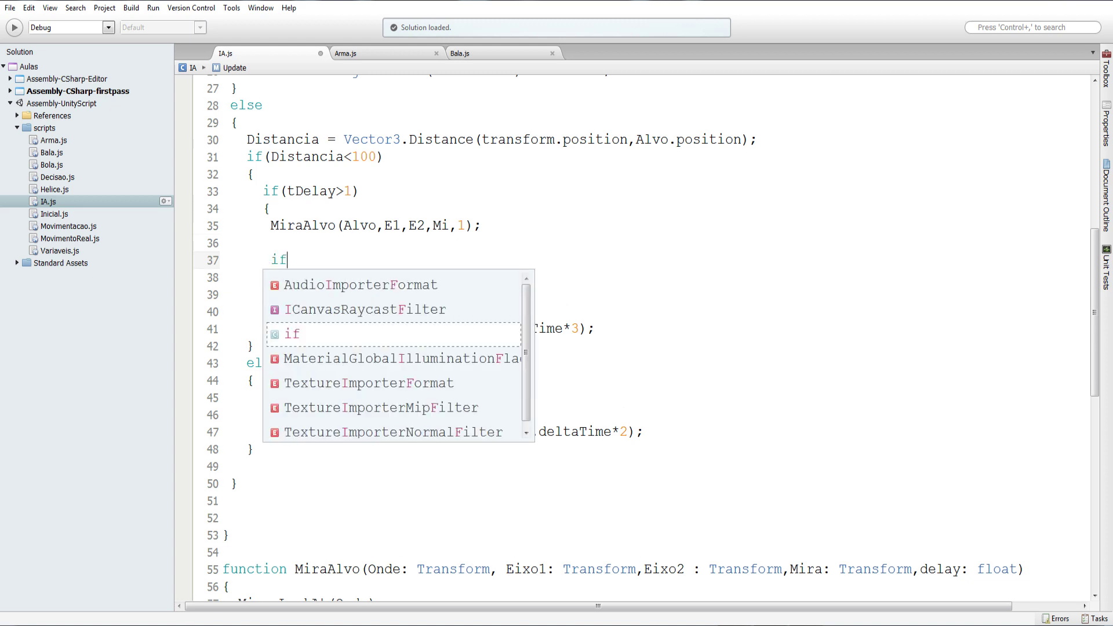
text((vTiro>)
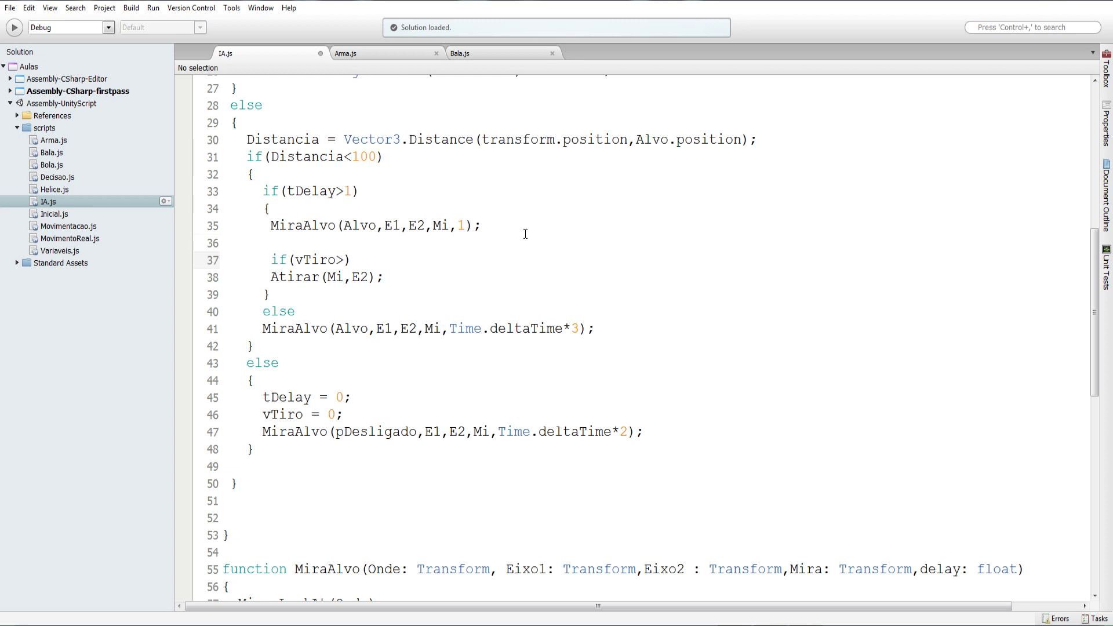
scroll(529, 232, up, 7)
click(264, 252)
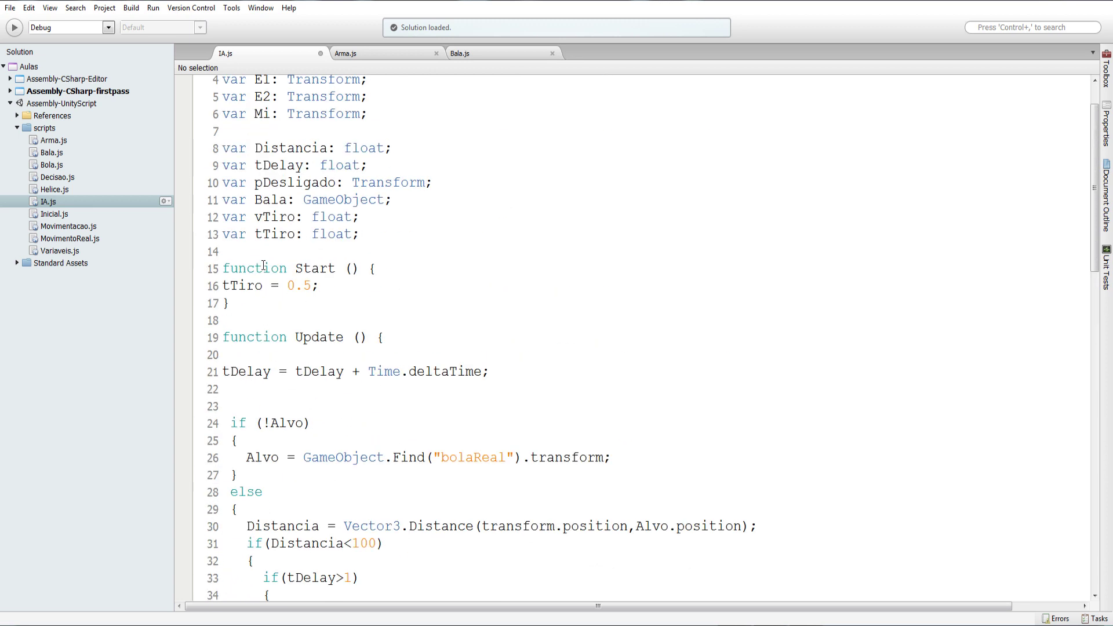
double_click(272, 234)
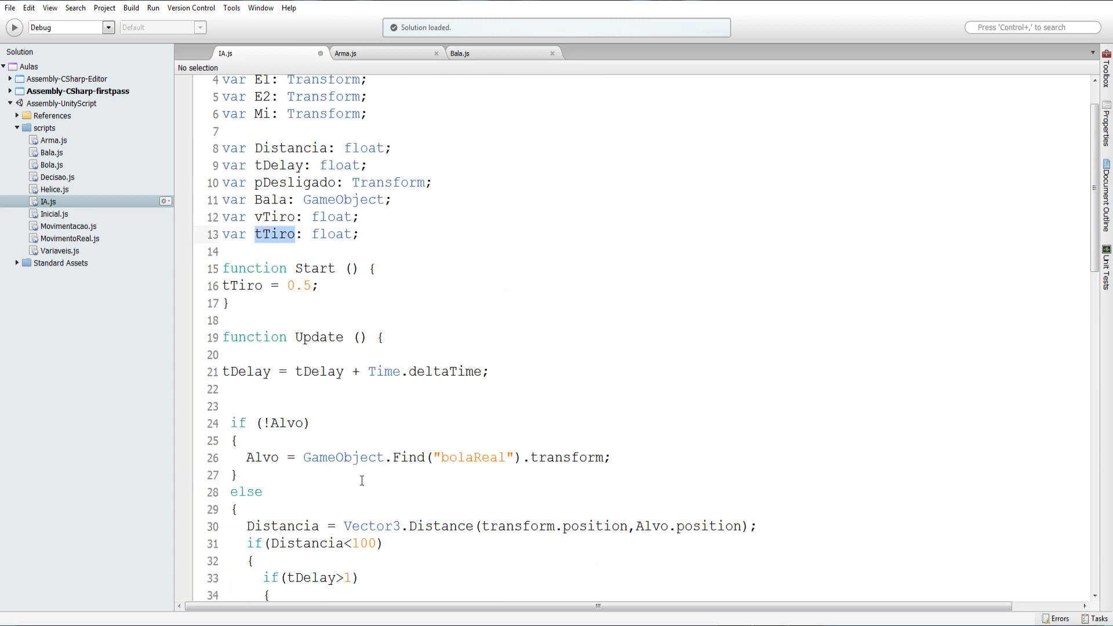
scroll(361, 481, down, 5)
click(339, 370)
text(>)
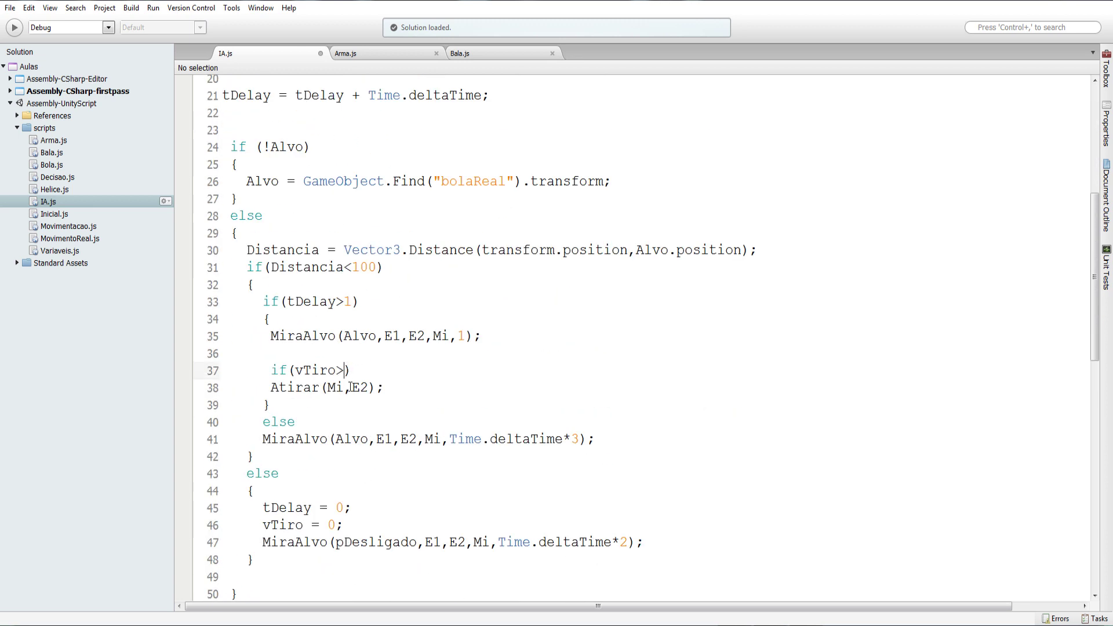
text(tTiro)
Step: Enclose Atirar(Mi,E2); in braces beneath the if(vTiro>tTiro) condition
click(397, 373)
key(Return)
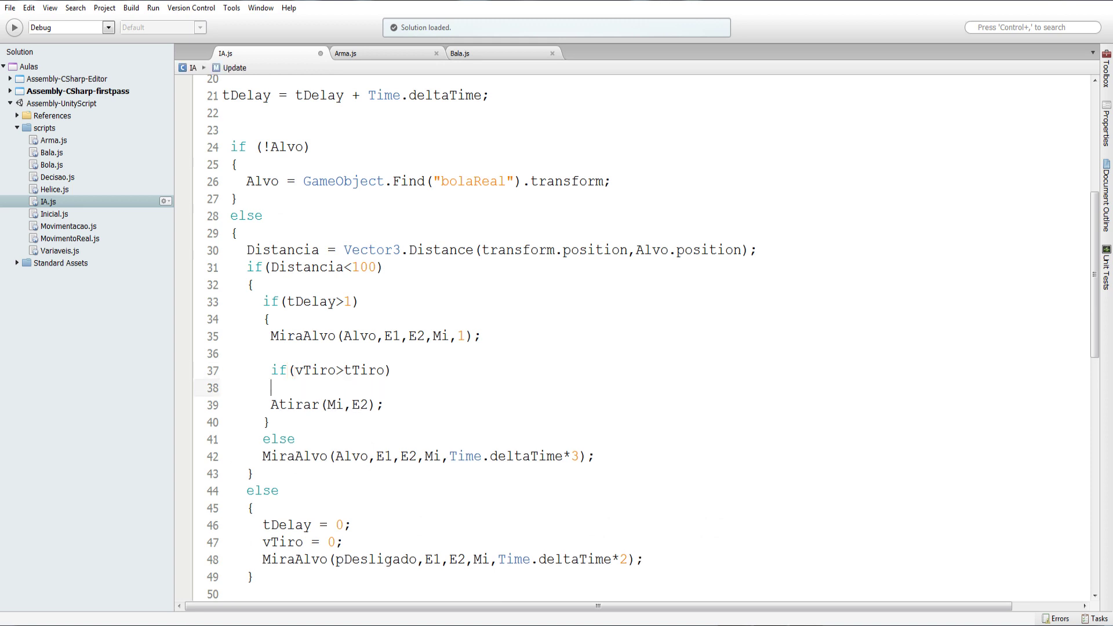
text({)
key(Down)
key(Home)
key(Tab)
key(End)
key(Return)
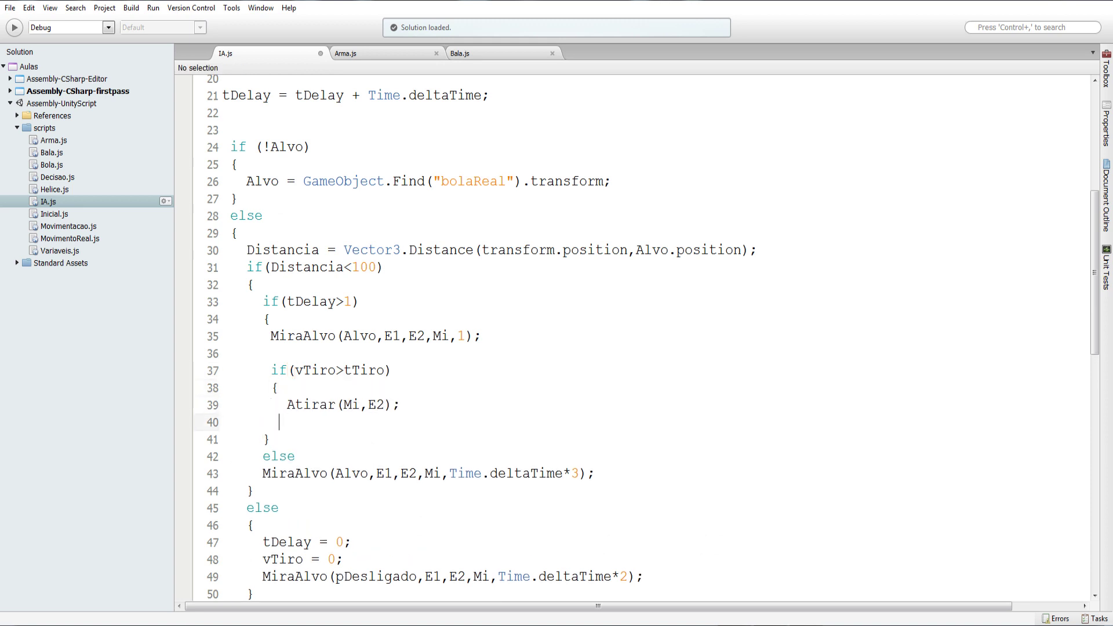
text(})
Step: Glance at Bala.js and Arma.js for reference, then return to the Atirar call in IA.js
scroll(320, 402, down, 3)
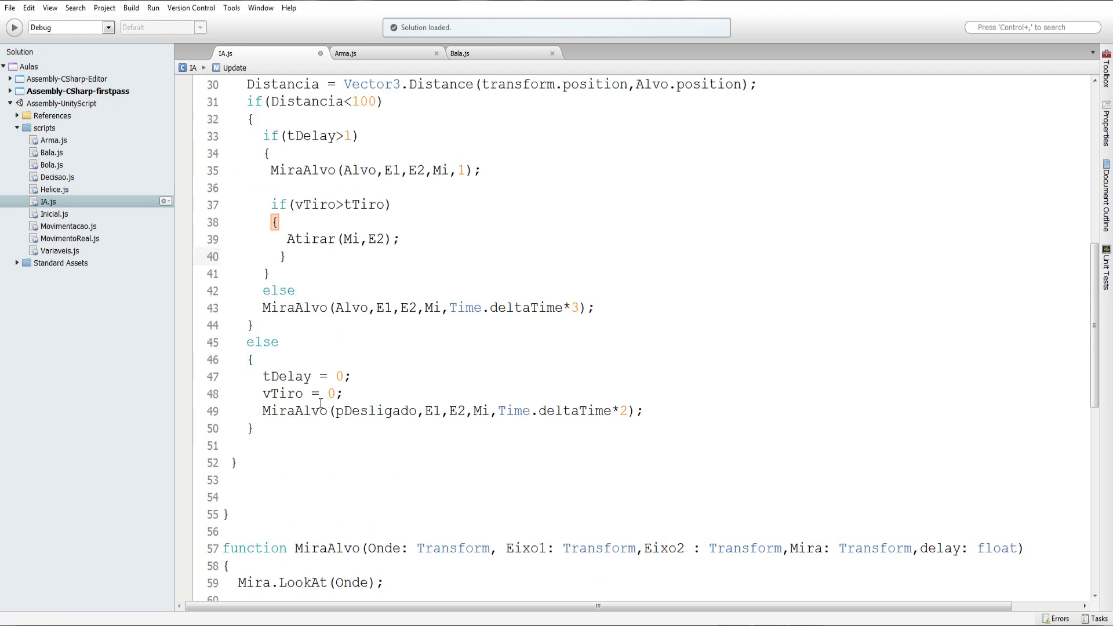
drag(355, 391, 259, 393)
key(ctrl+c)
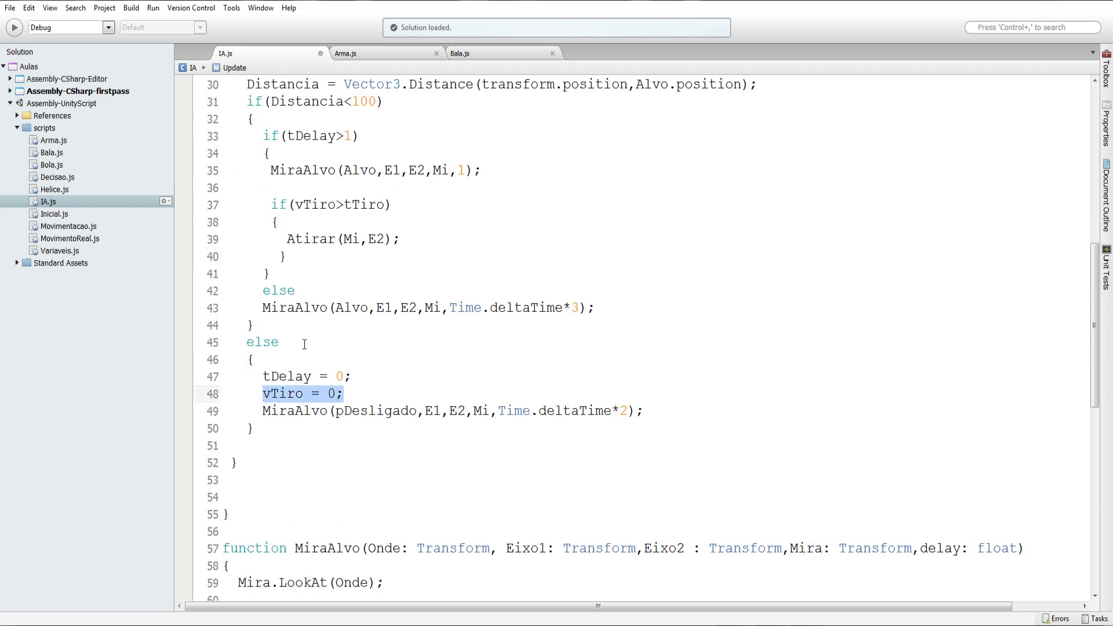
click(472, 53)
click(394, 53)
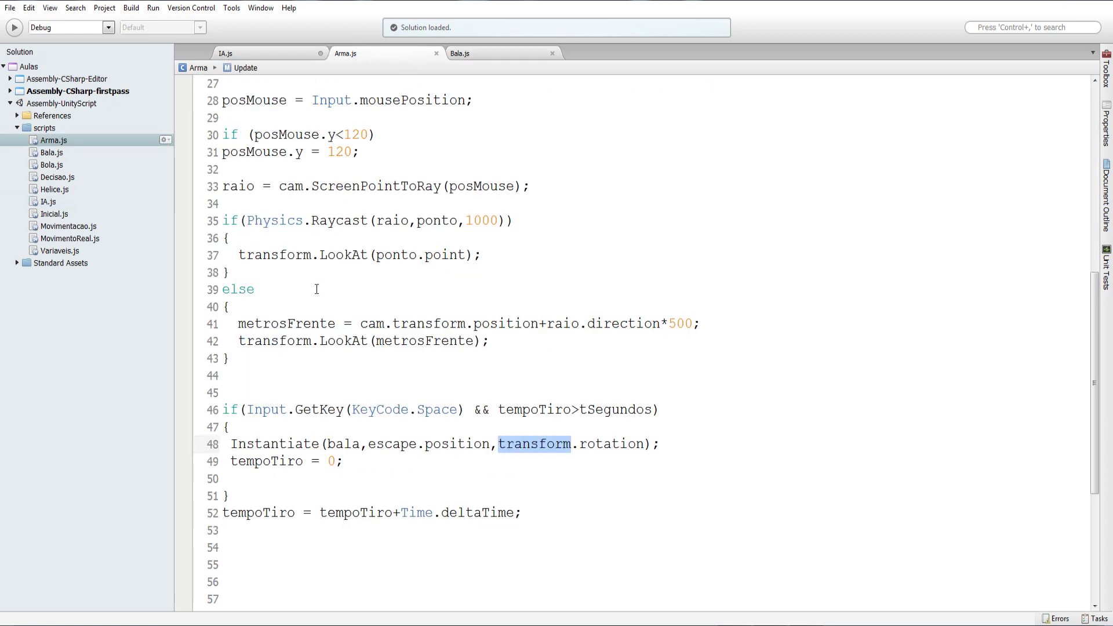
scroll(346, 457, up, 3)
scroll(356, 378, down, 3)
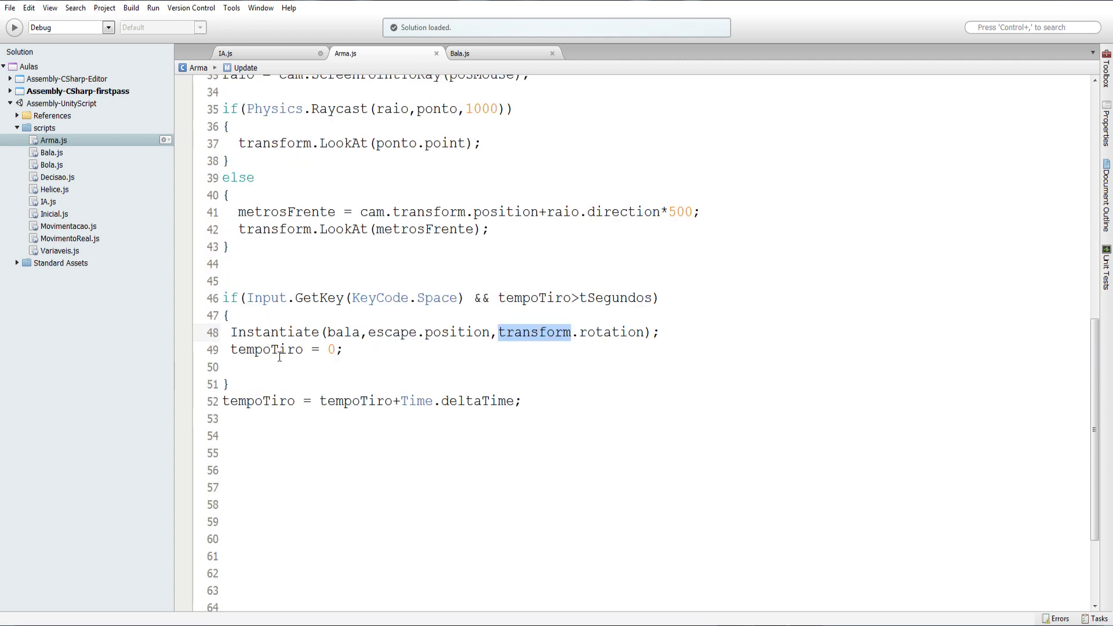
click(256, 52)
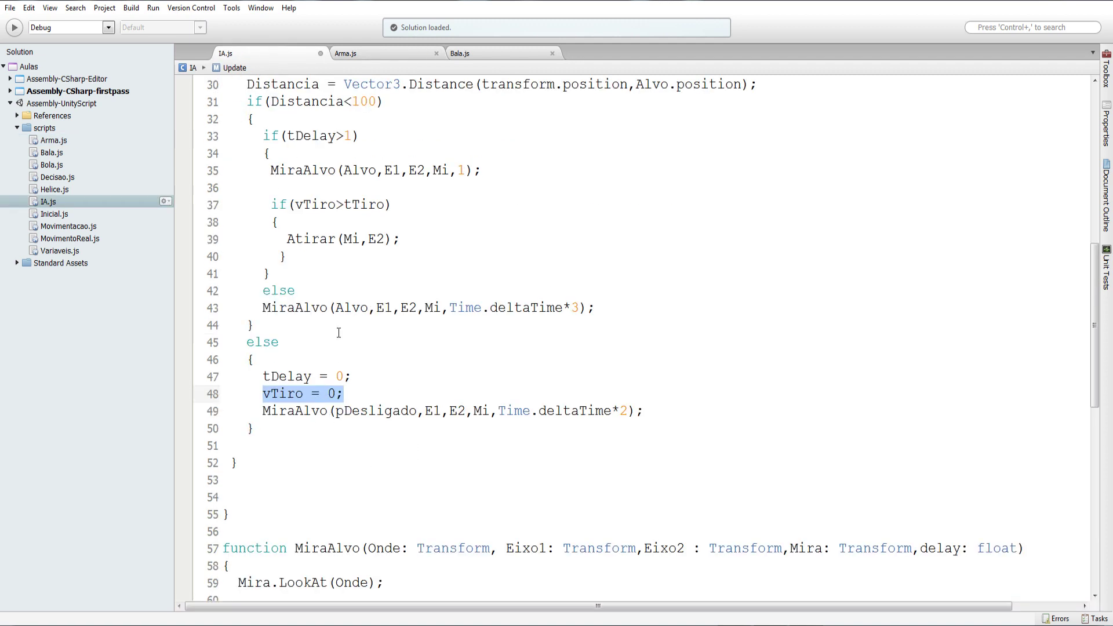
click(404, 239)
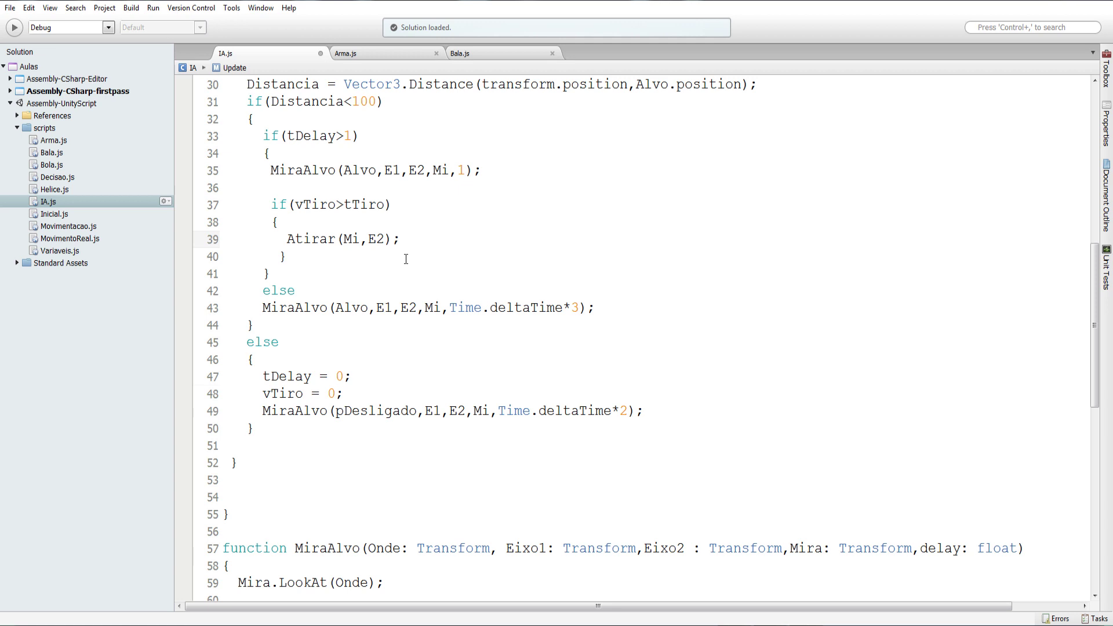
Step: Paste 'vTiro = 0;' on a new line after the Atirar call
key(Return)
key(ctrl+v)
scroll(407, 259, up, 1)
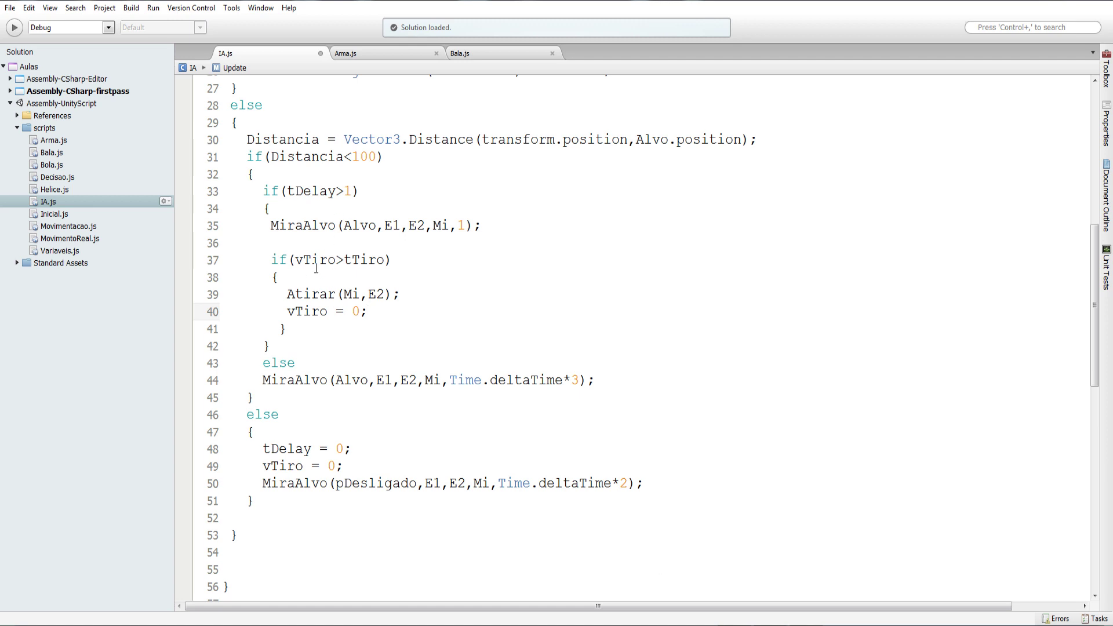
scroll(314, 277, up, 3)
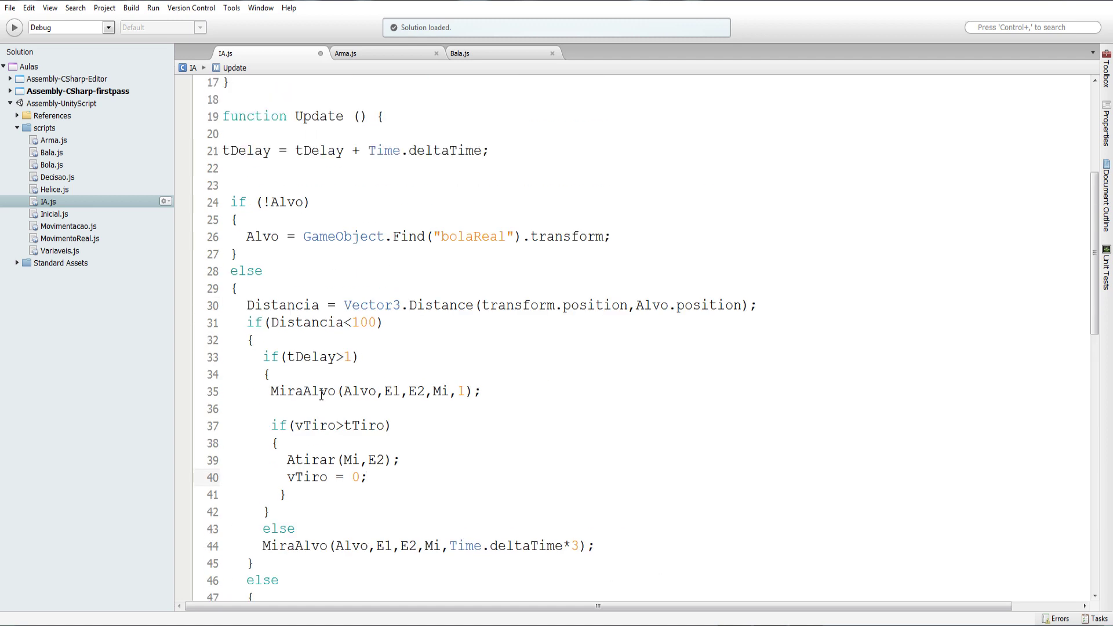
double_click(313, 426)
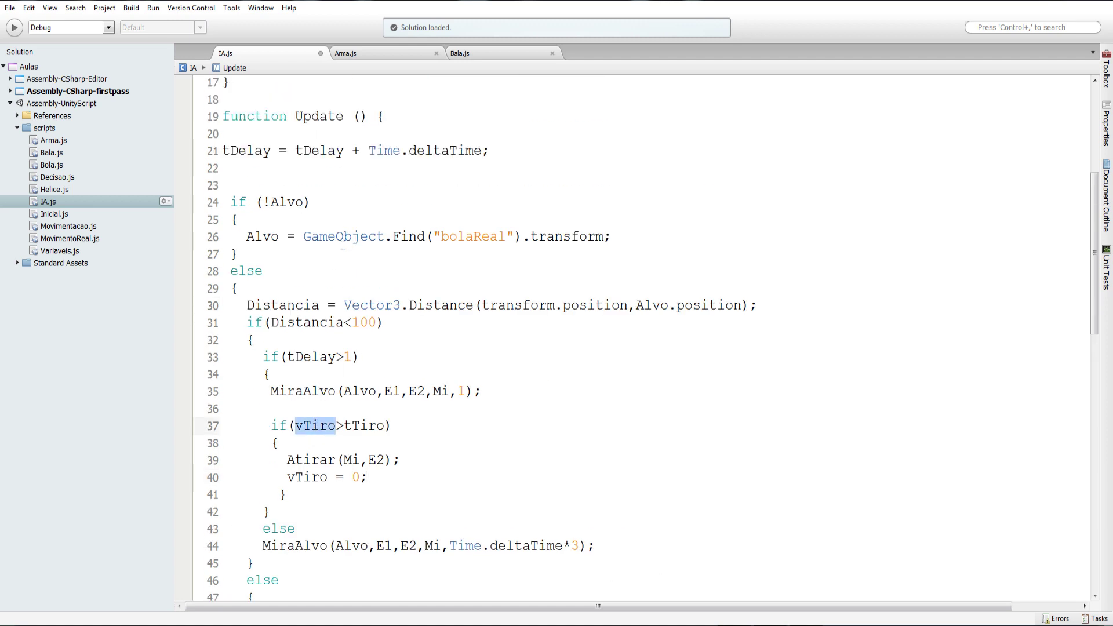
Step: Add 'vTiro += Time.deltaTime;' before the vTiro check, then return to Unity
click(265, 357)
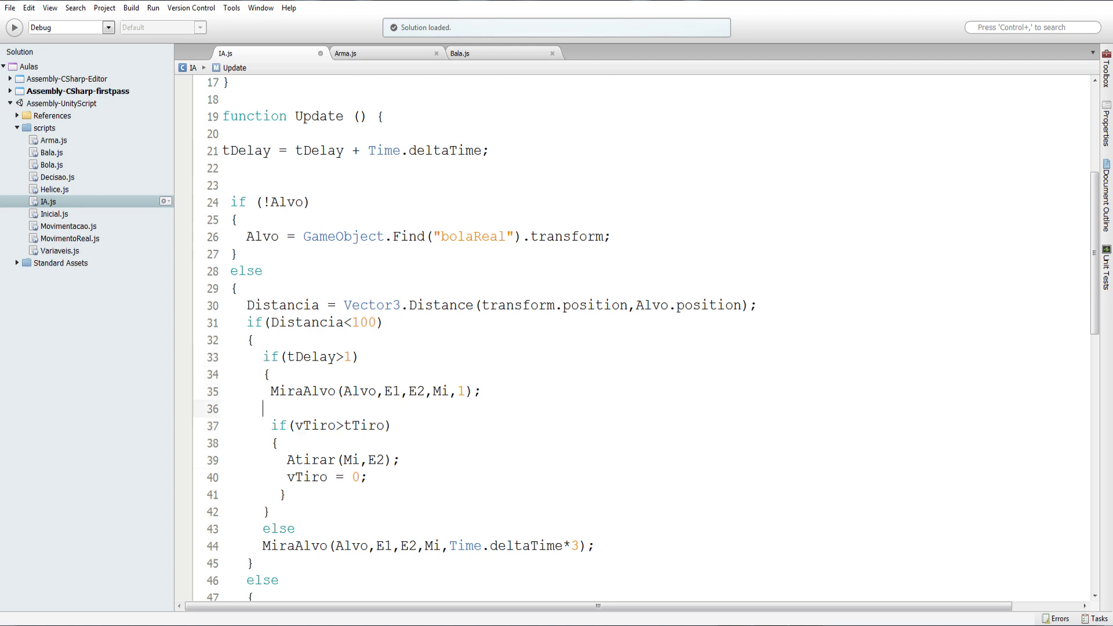
click(270, 408)
text(vTiro )
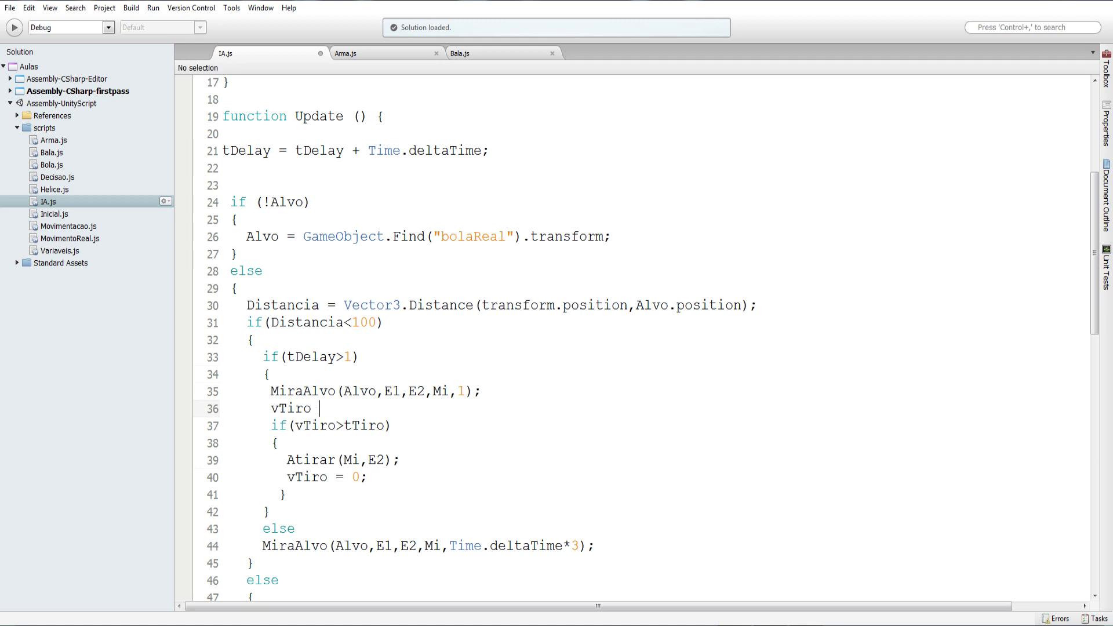
text(=)
key(BackSpace)
text(+=)
text( Time.deltaTime)
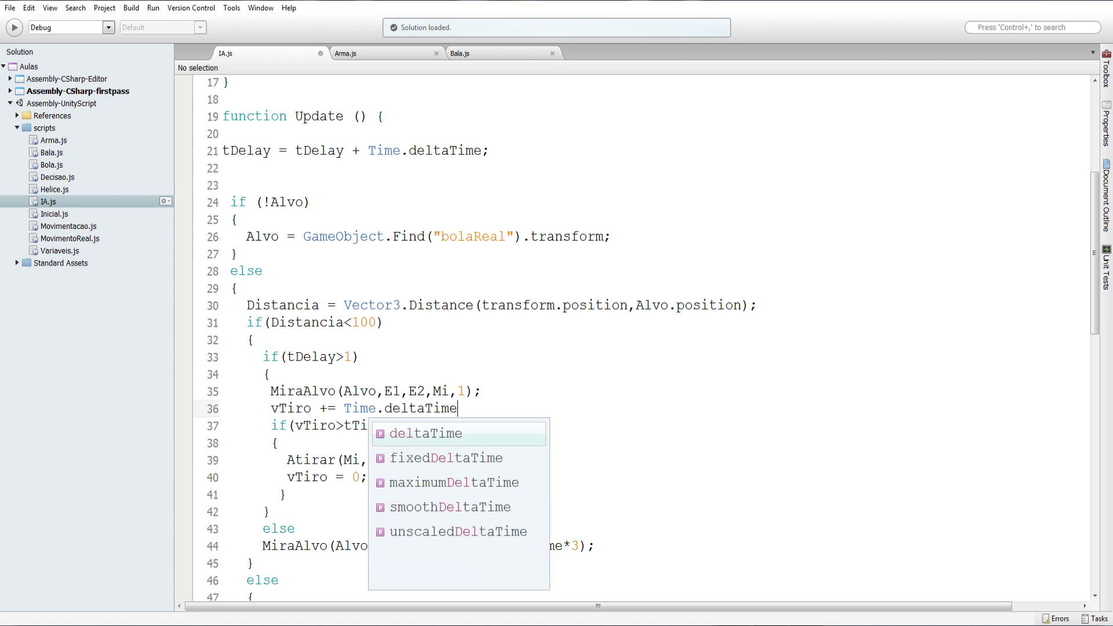
key(Escape)
text(;)
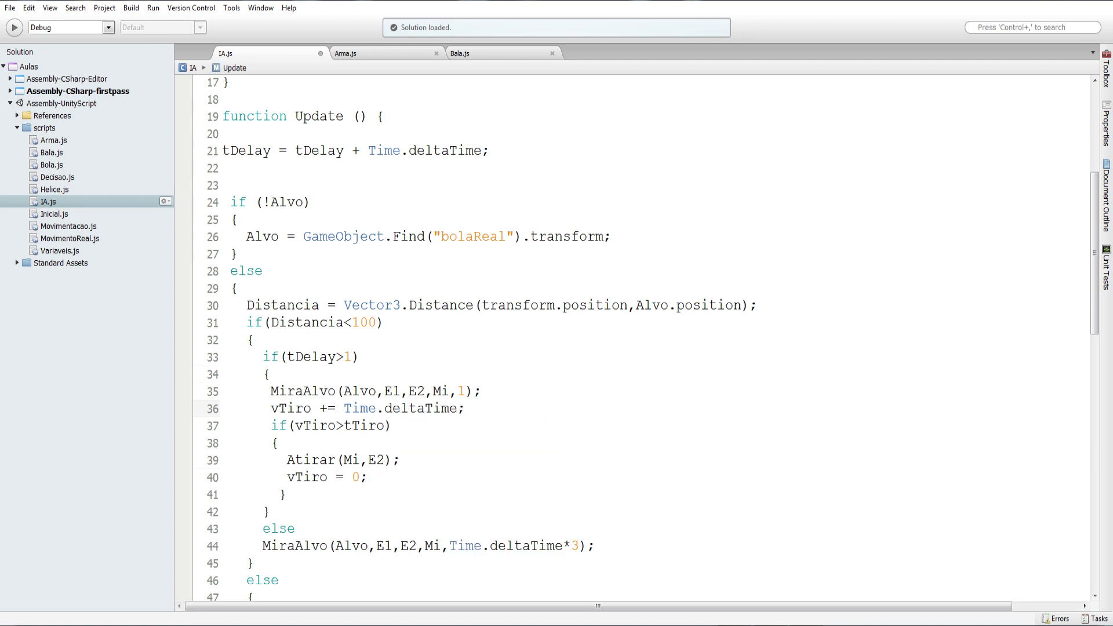
scroll(396, 482, down, 4)
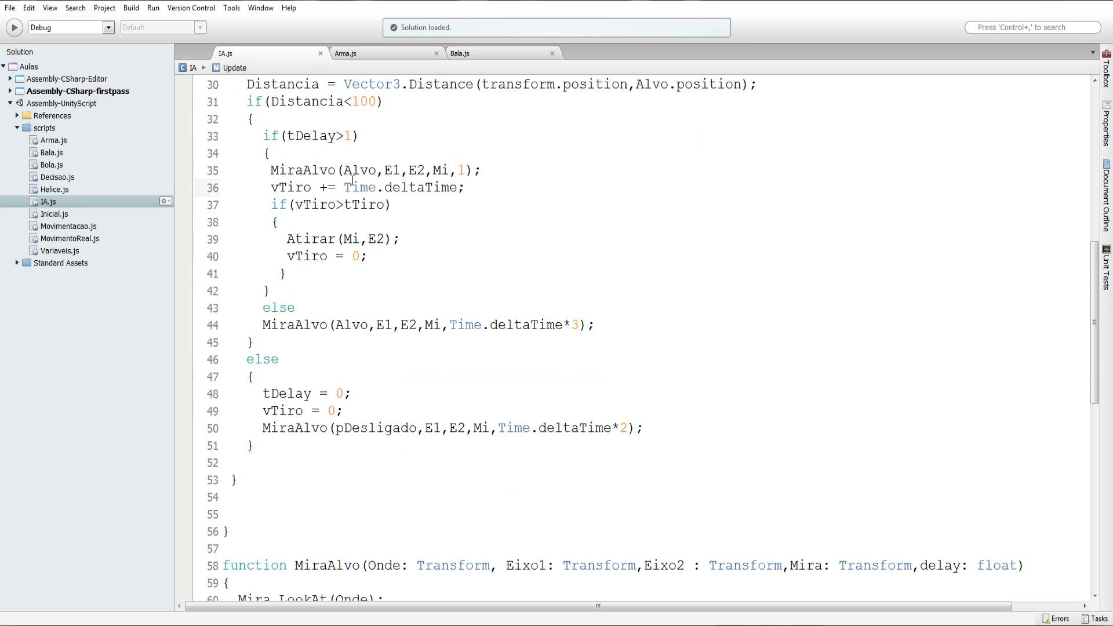
key(alt+Tab)
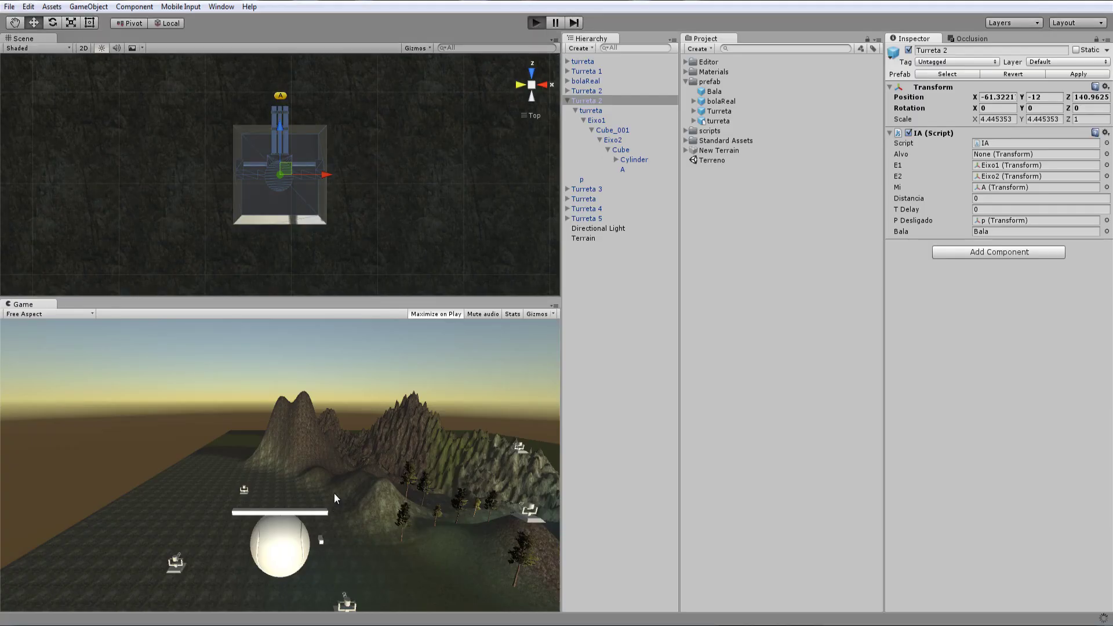
Step: Play-test the turret scene with Ctrl+P, then stop playback
key(ctrl+p)
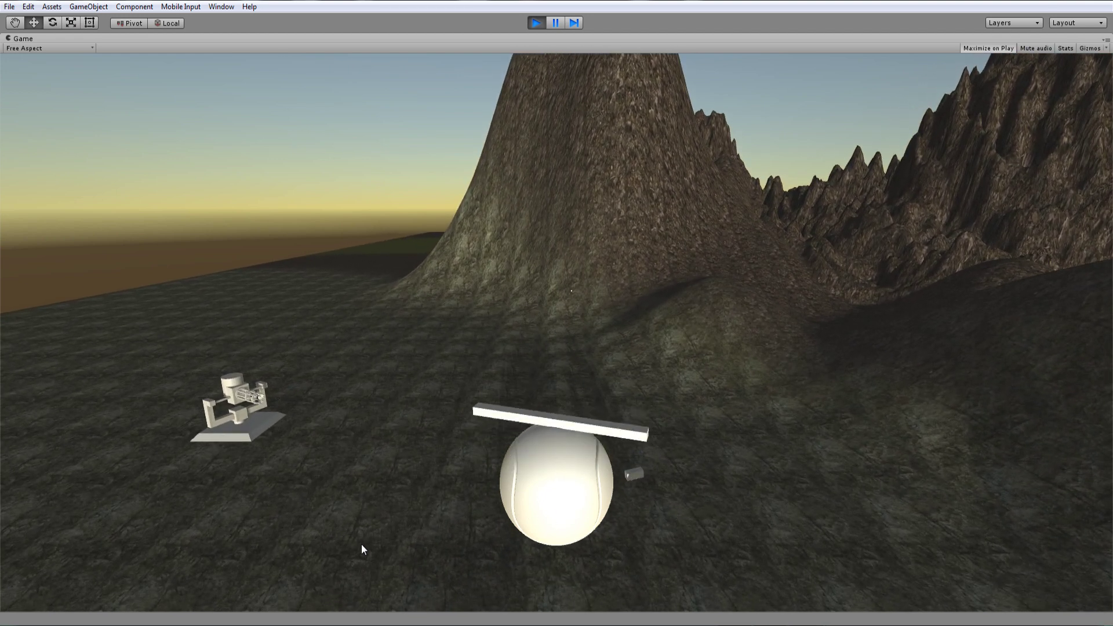
click(536, 23)
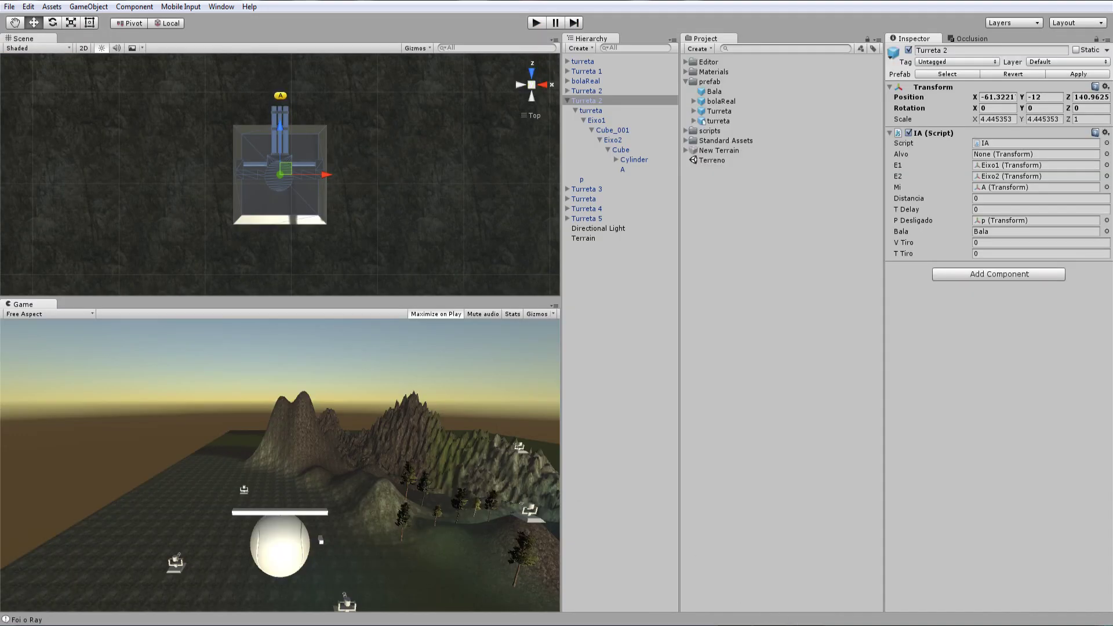
scroll(276, 352, up, 3)
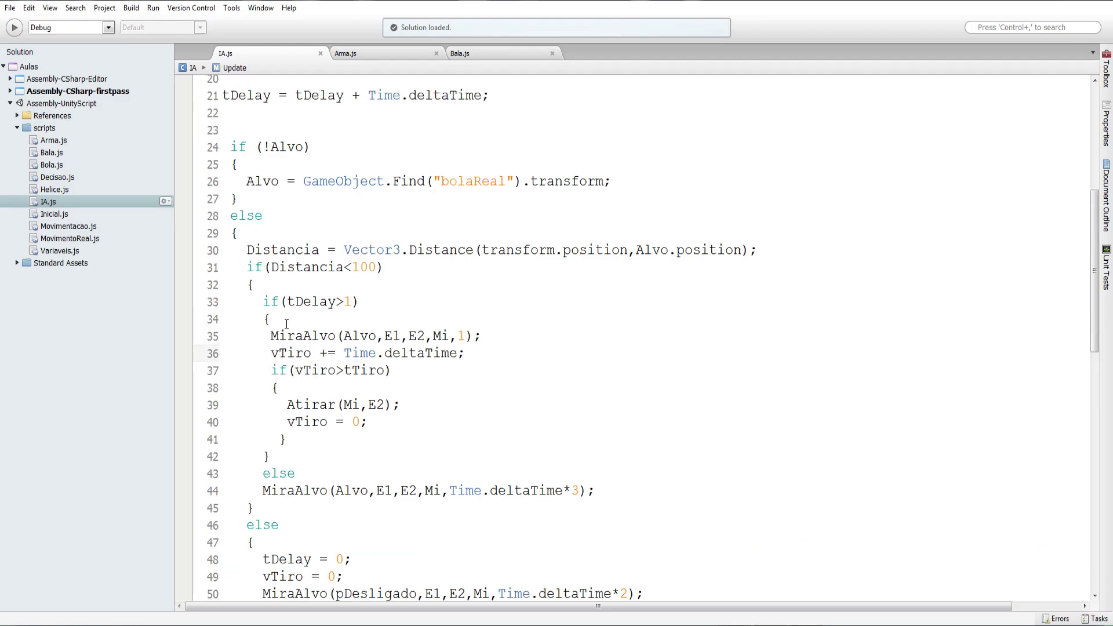
Step: Review the rotation assignment on line 62 and Eixo2 on line 64
scroll(286, 324, down, 3)
scroll(302, 311, up, 2)
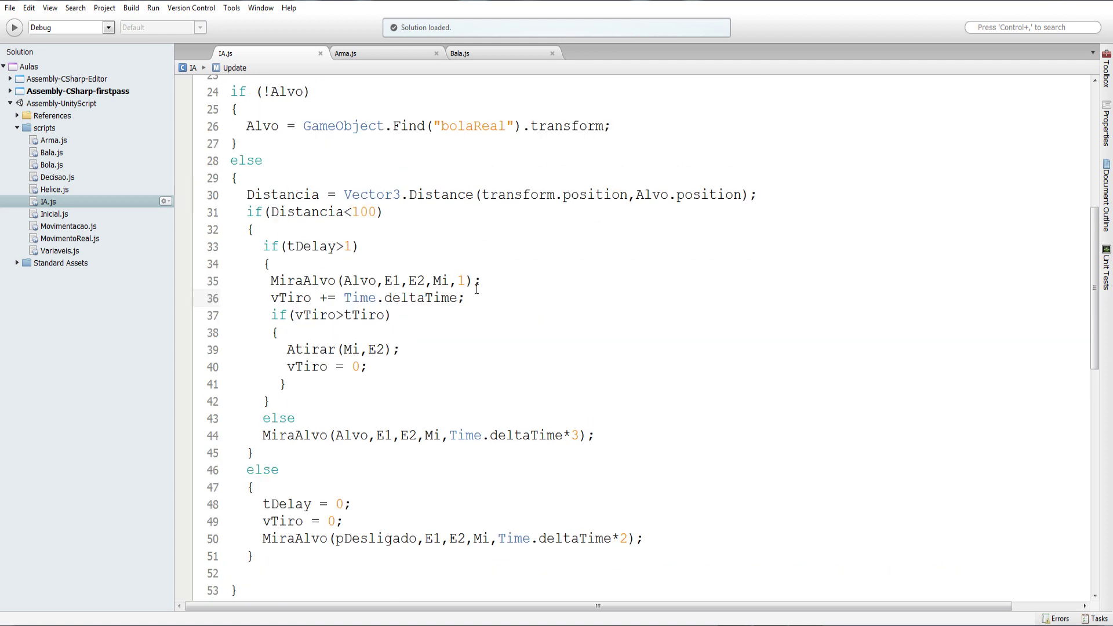
scroll(518, 495, down, 3)
scroll(515, 488, down, 4)
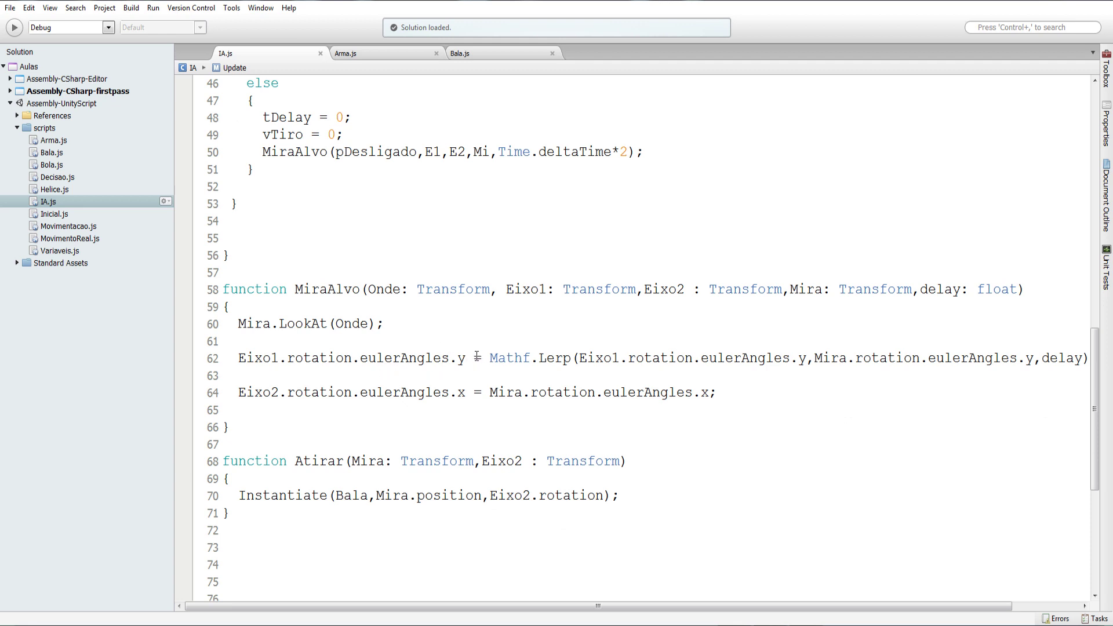
drag(474, 358, 295, 360)
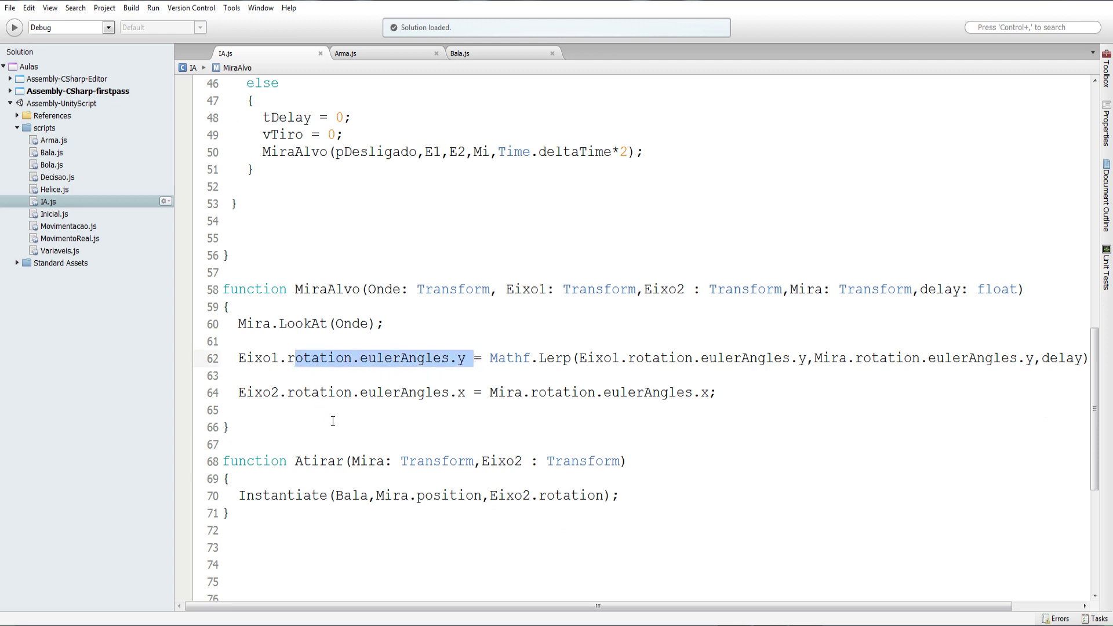
double_click(264, 389)
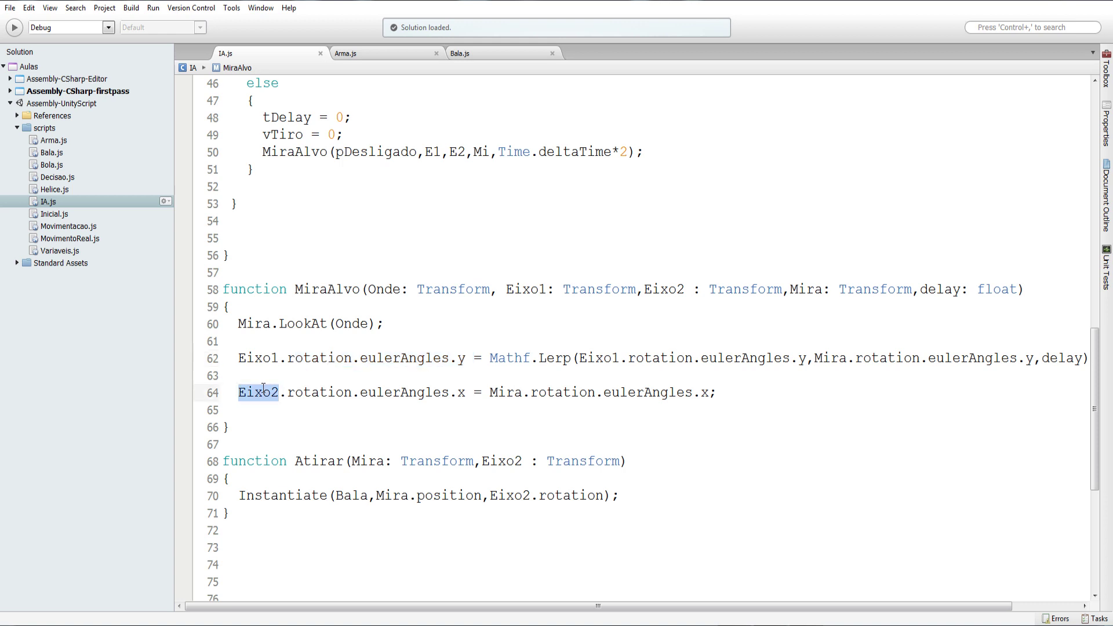
scroll(286, 461, up, 5)
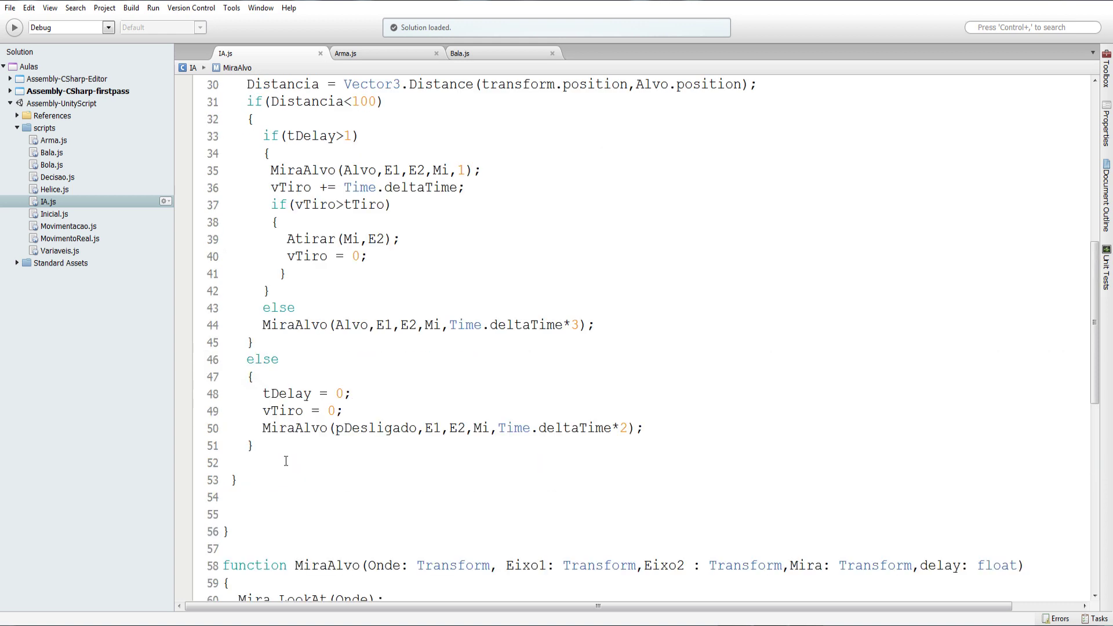
scroll(286, 460, up, 10)
Step: Duplicate the E2 declaration as 'var E3: Transform;' on line 14, save, and return to Unity
click(206, 152)
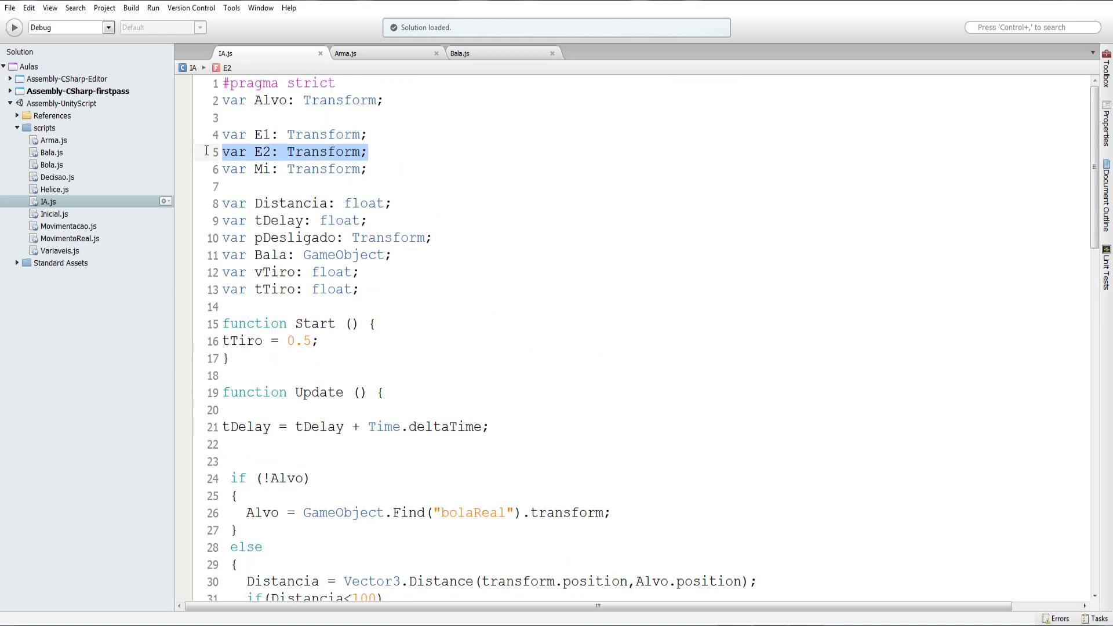
click(370, 287)
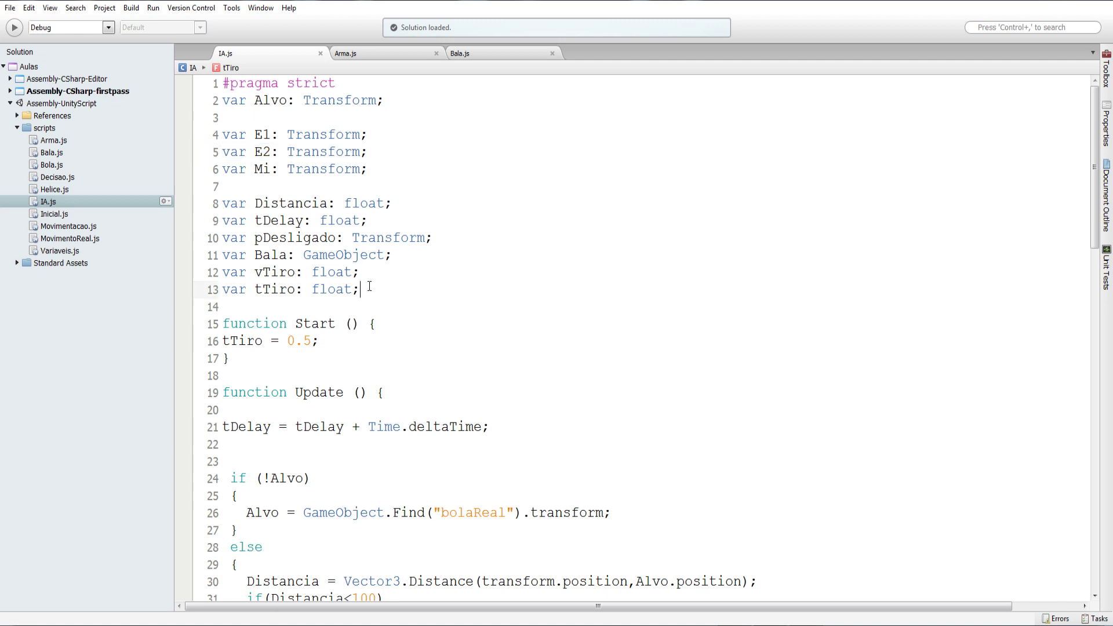
key(Return)
text(var E2: Transform;)
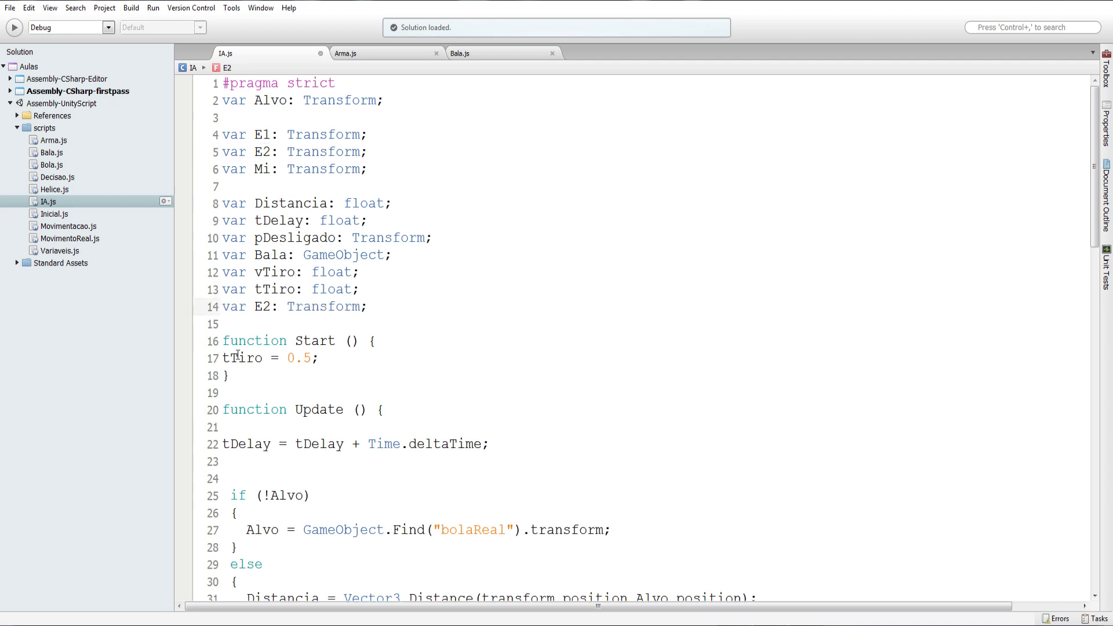
drag(274, 304, 267, 289)
click(271, 304)
key(BackSpace)
text(3)
key(ctrl+s)
key(alt+Tab)
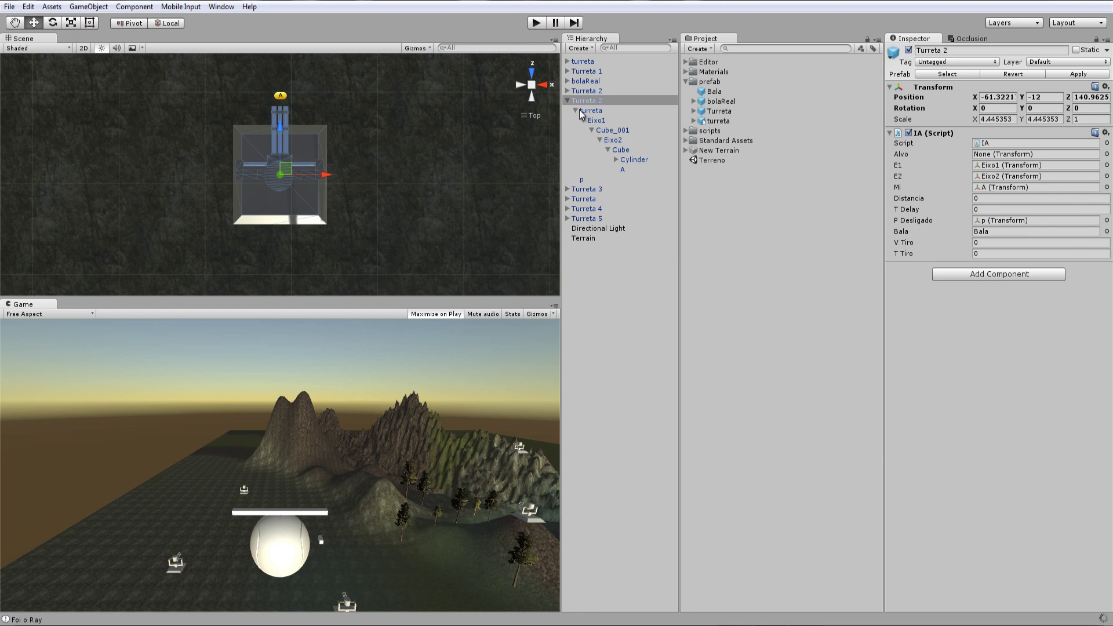
Step: Drag Turreta 2's Cylinder into the IA script's E3 slot and apply to the prefab
click(630, 159)
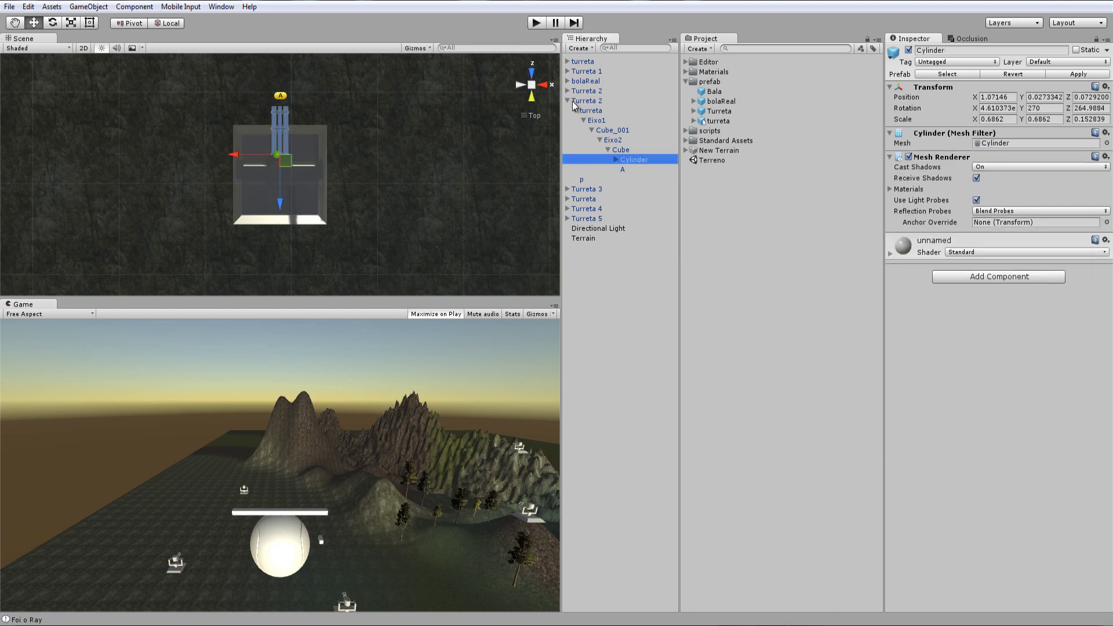
click(585, 102)
mouse_move(642, 162)
mouse_down()
mouse_move(943, 225)
mouse_move(996, 267)
mouse_up()
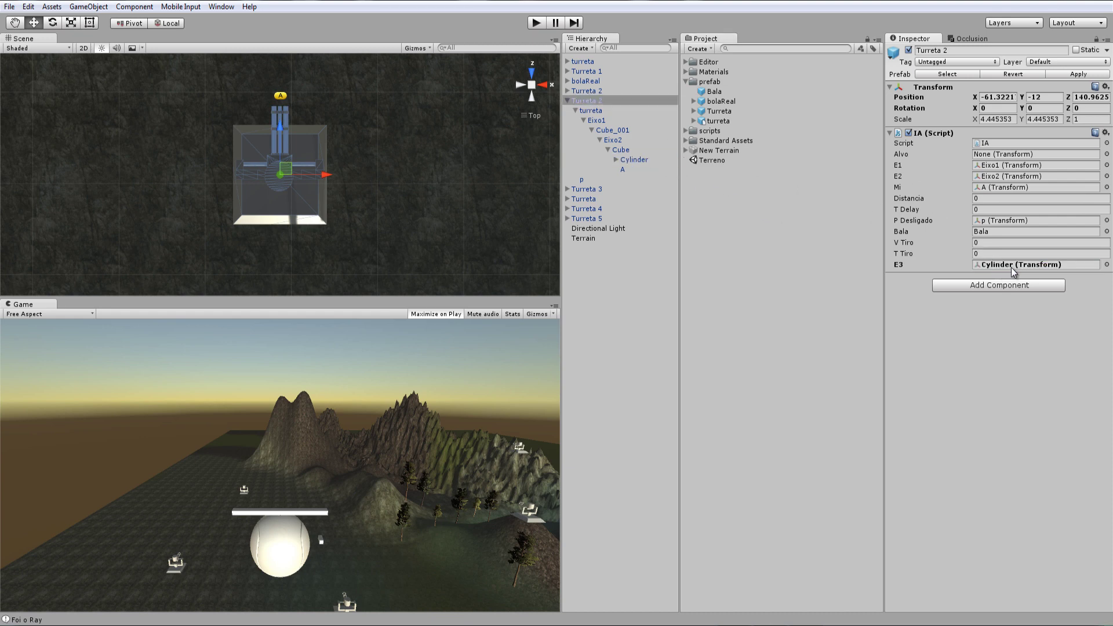
click(1073, 74)
Step: Start a new function declaration on a line below the Atirar function
click(801, 622)
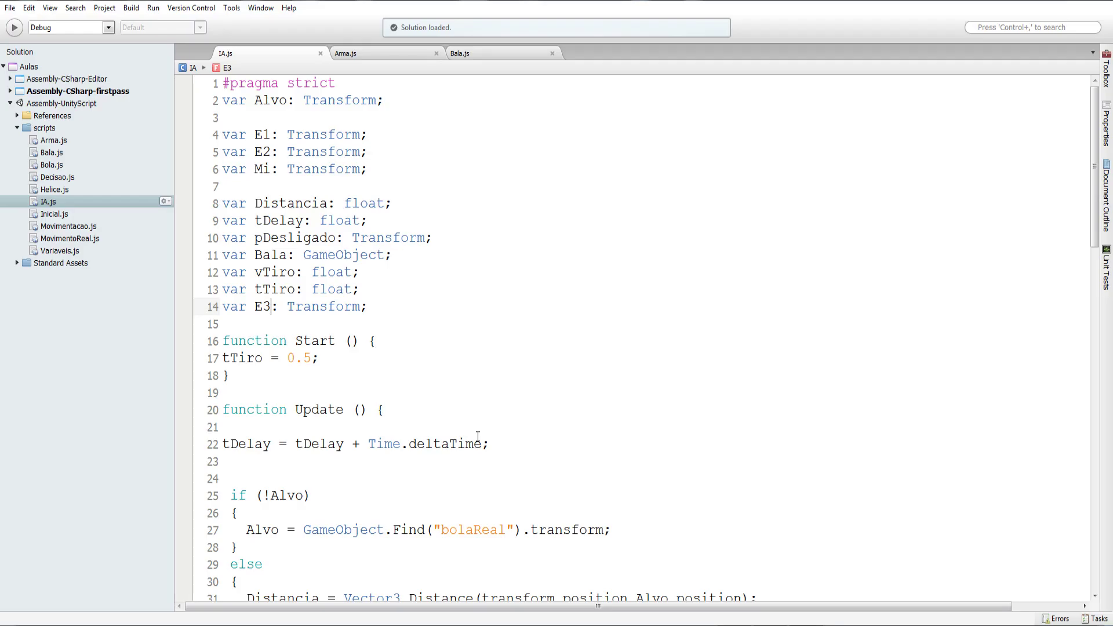
scroll(475, 432, down, 5)
scroll(475, 430, down, 6)
scroll(475, 431, down, 4)
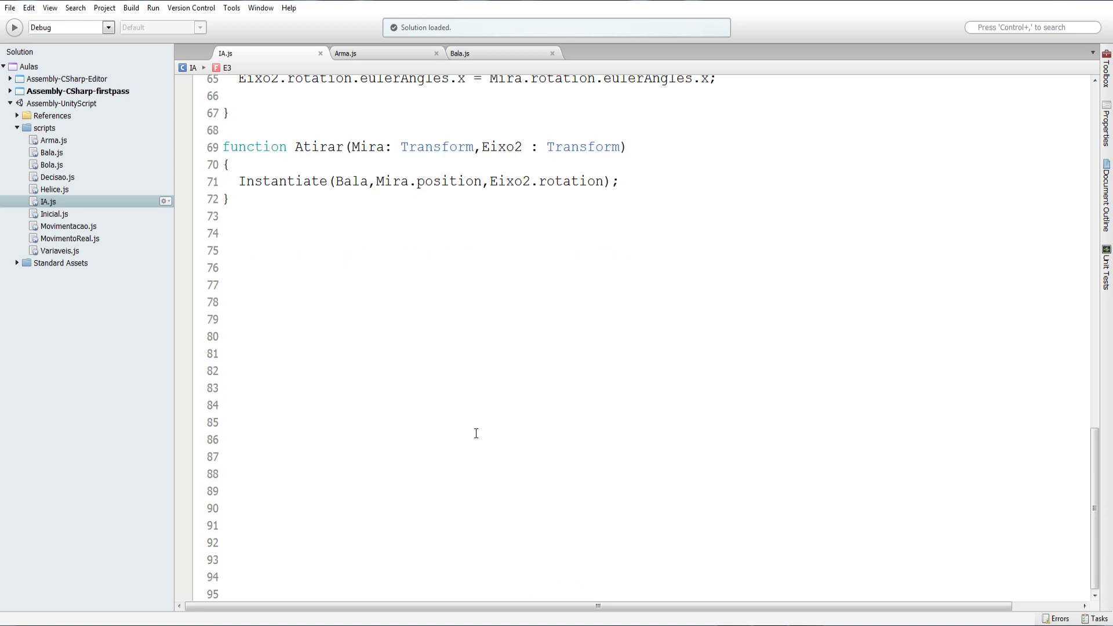
scroll(440, 423, up, 4)
click(262, 434)
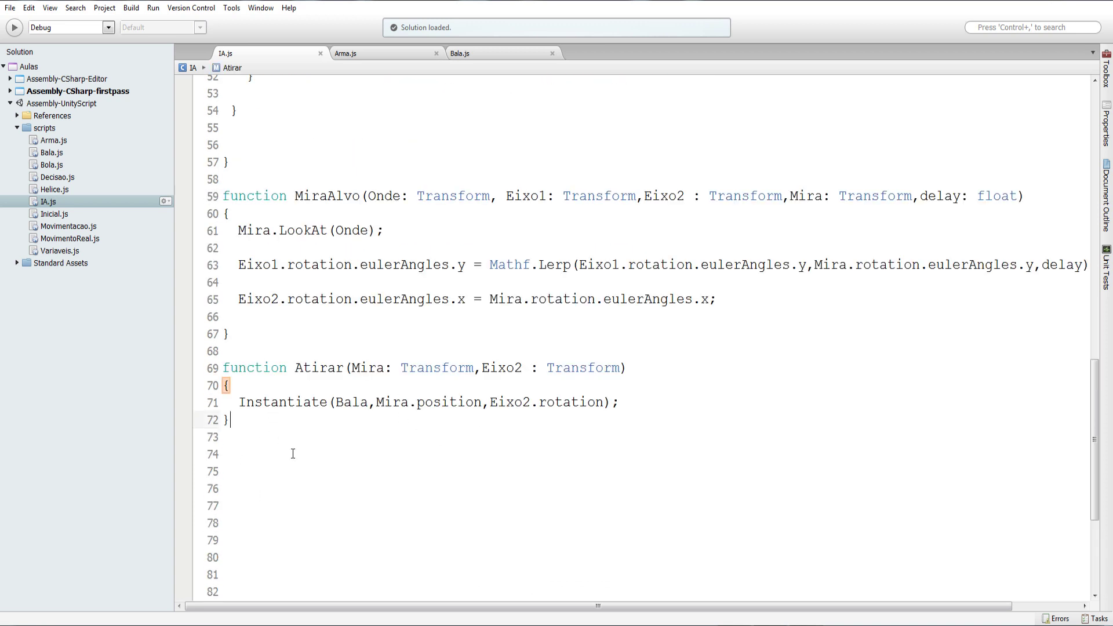
key(Return)
key(Return)
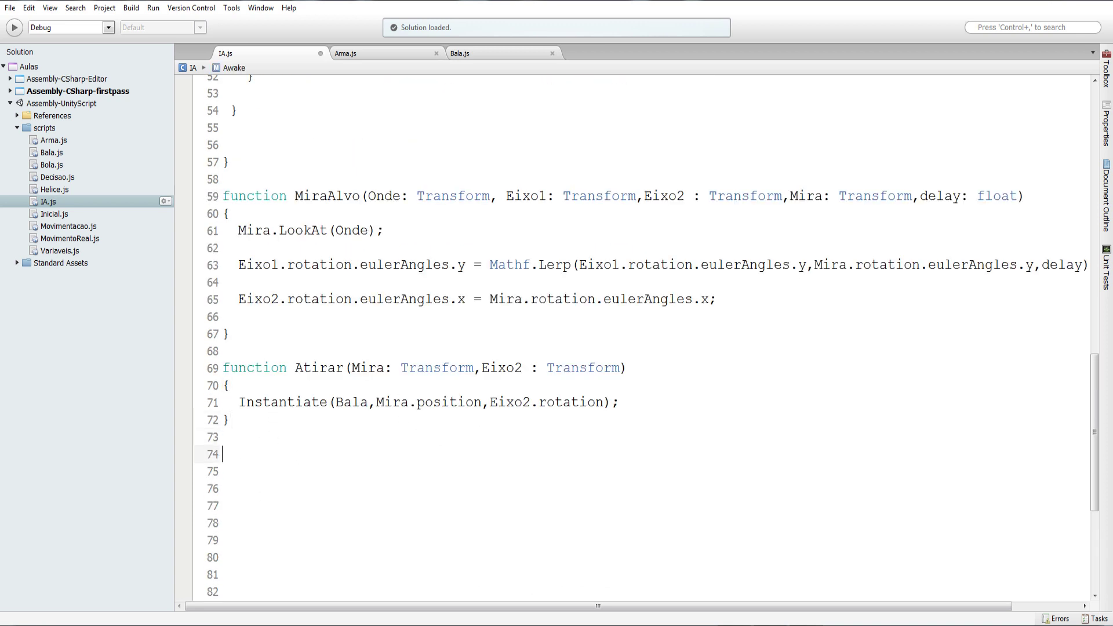
text(funtion)
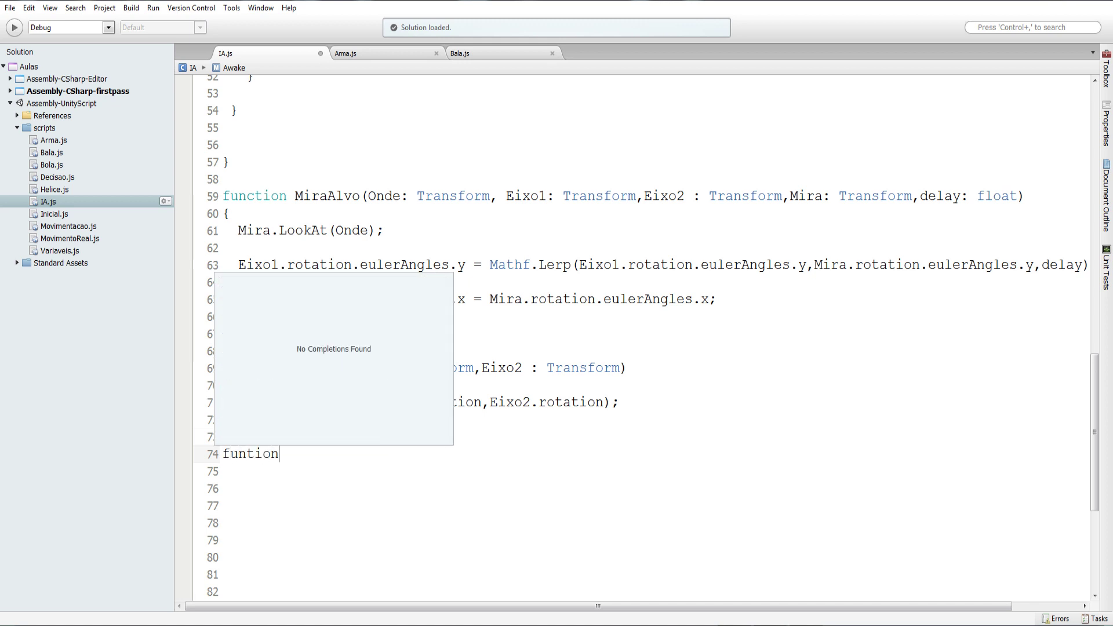
key(BackSpace)
key(BackSpace)
key(BackSpace)
key(BackSpace)
text(c)
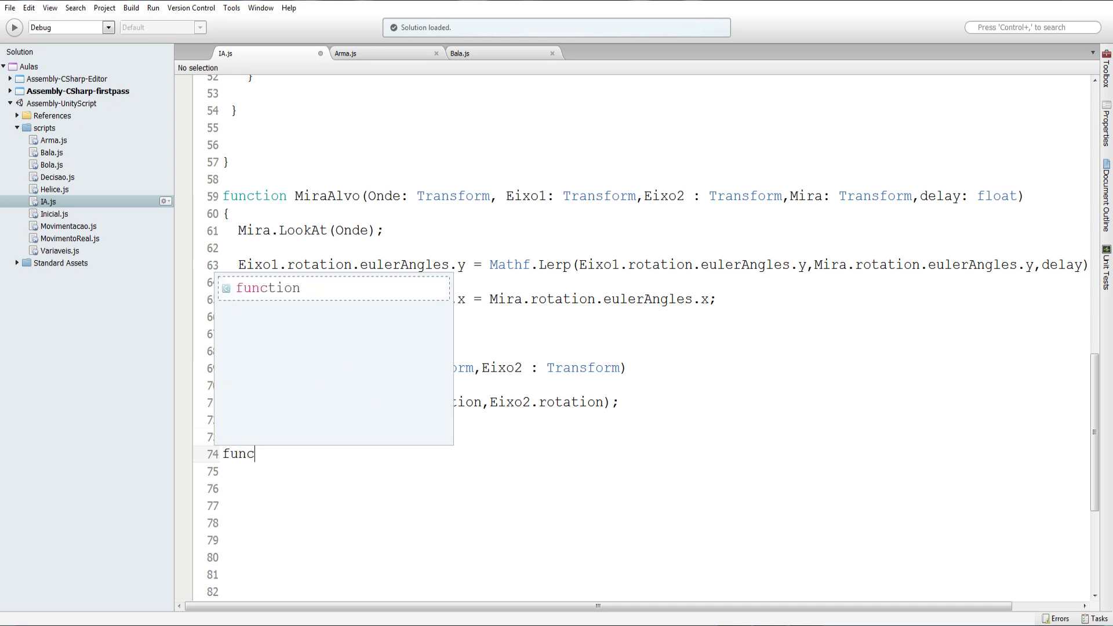
key(Return)
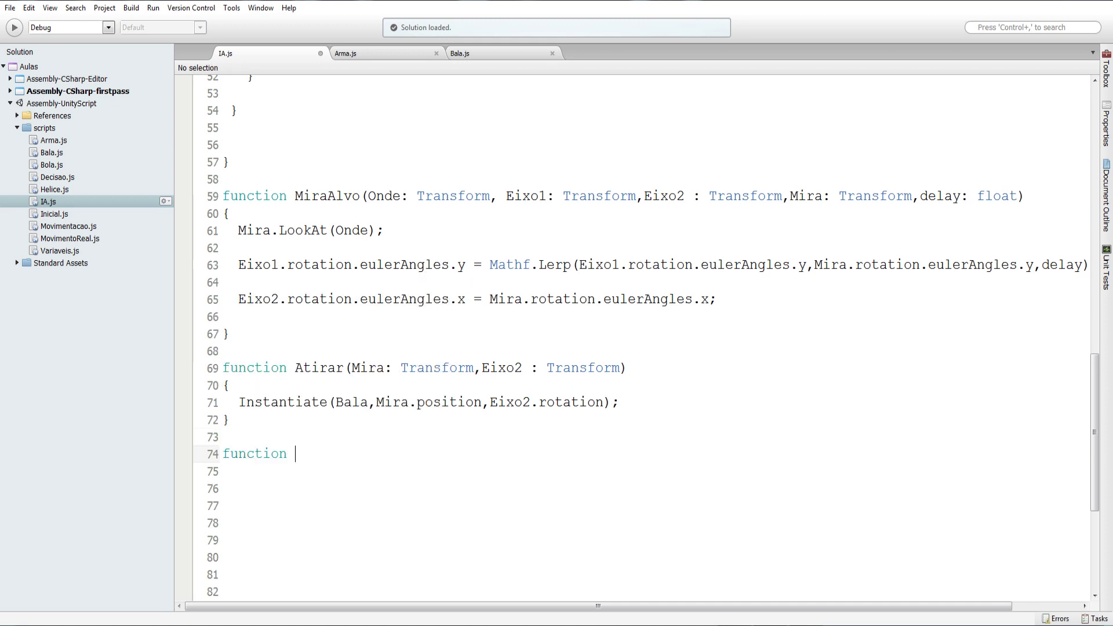
Step: Name it rotacionaEixo with parameters Eixo: Transform and vRotacao: float
text(rotacio)
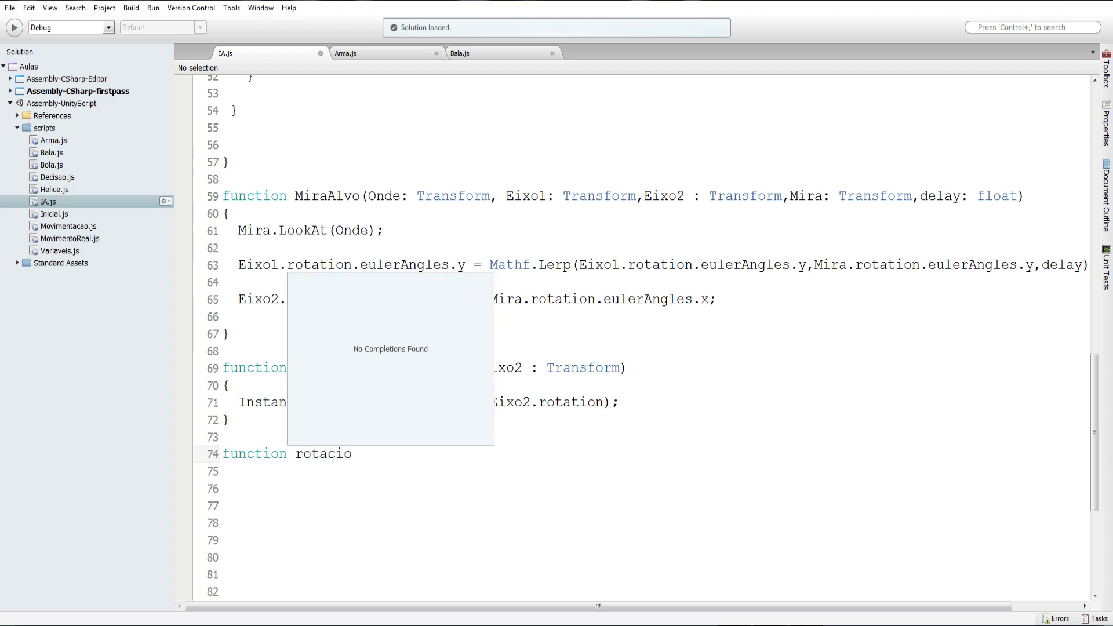
text(naEi)
text(xo())
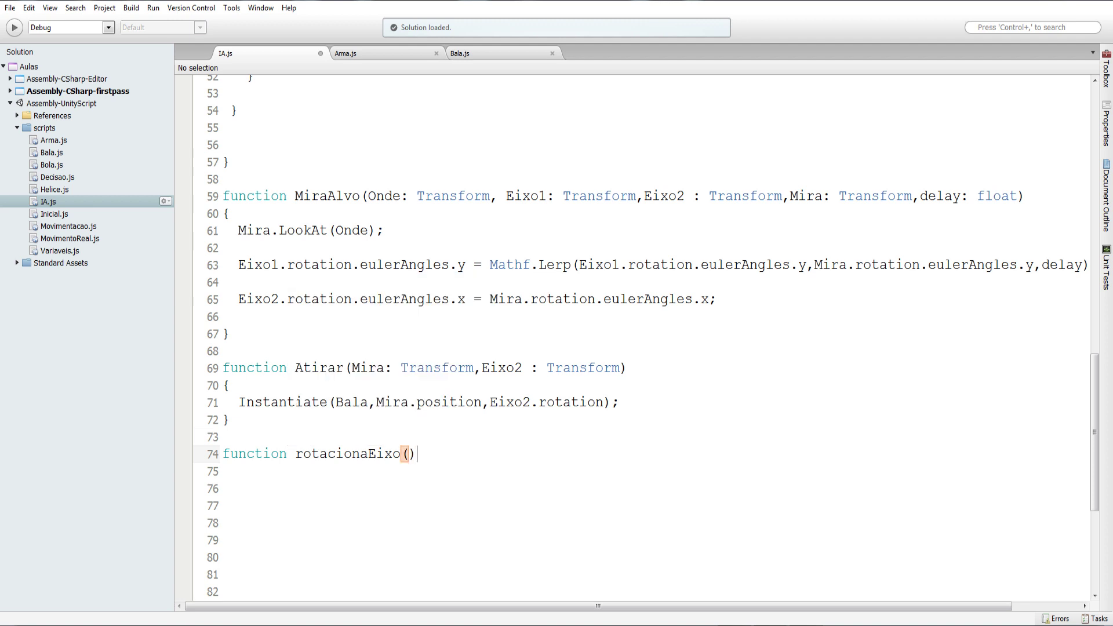
text(Ei)
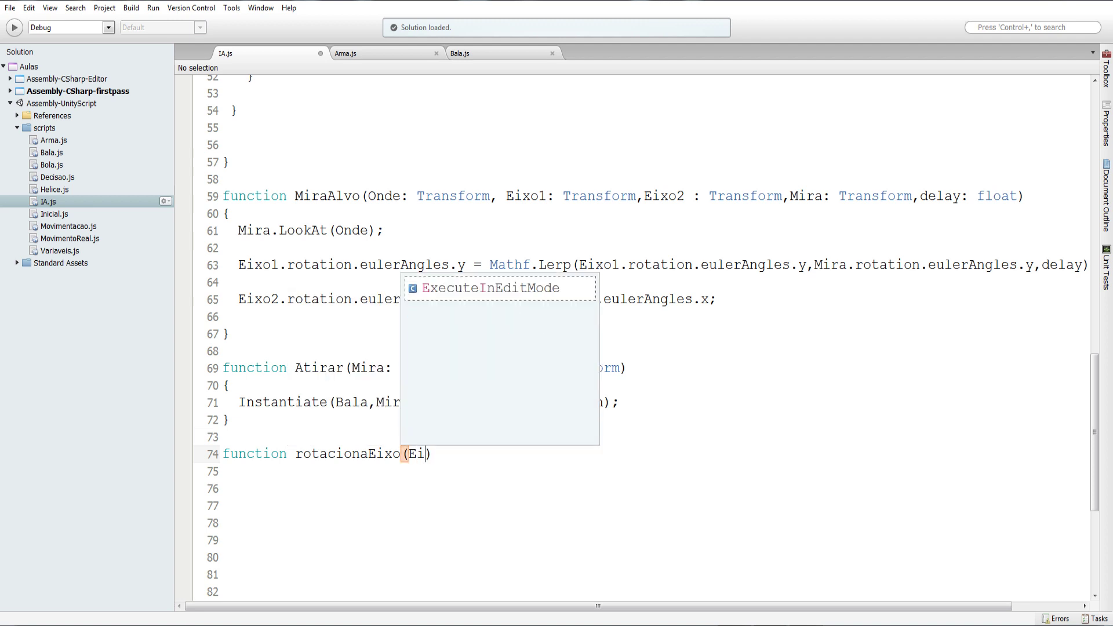
text(xo: Tr)
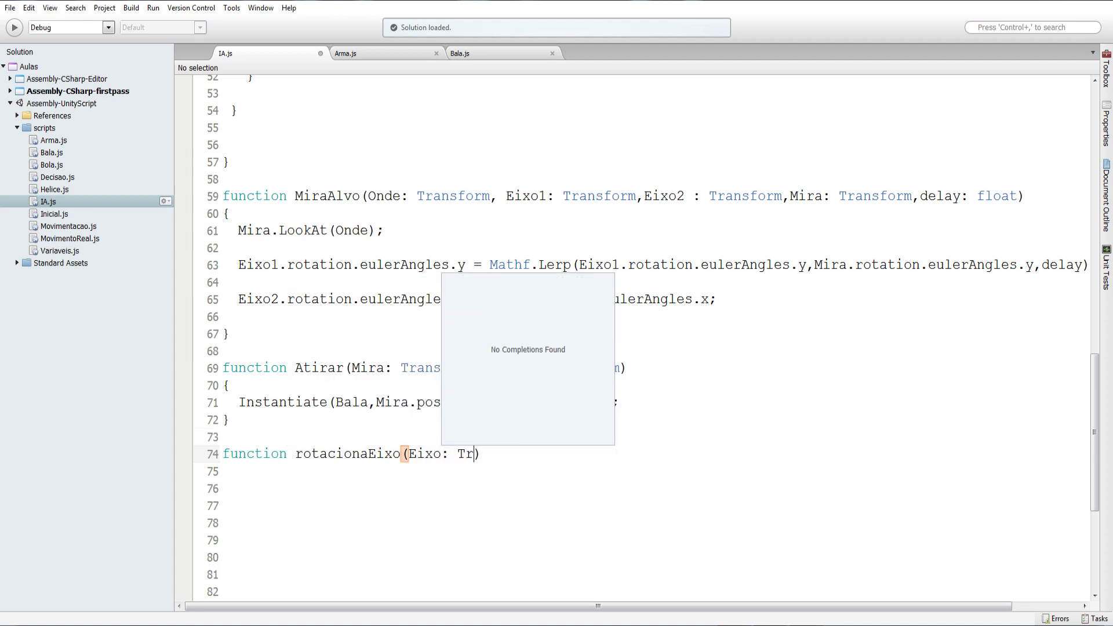
text(ansform)
text(,)
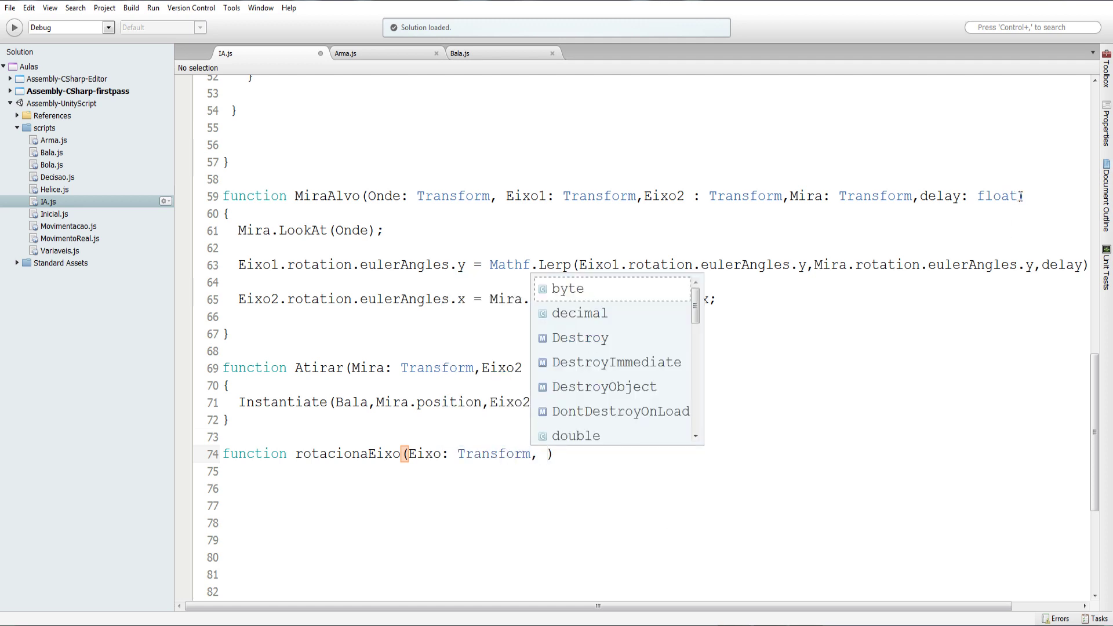
drag(1021, 196, 920, 196)
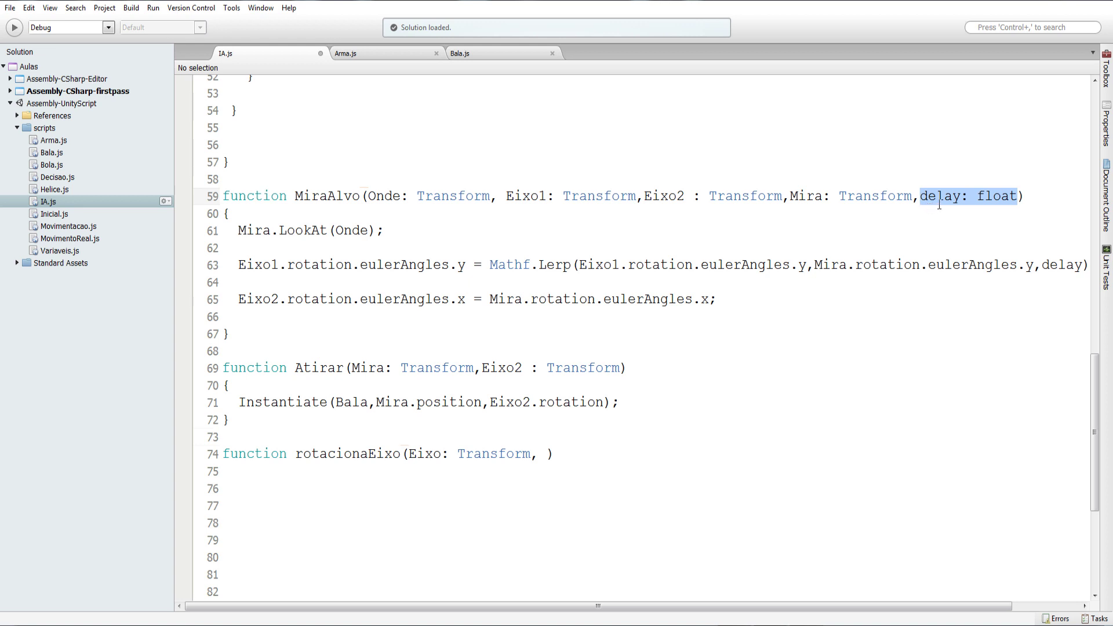
click(541, 454)
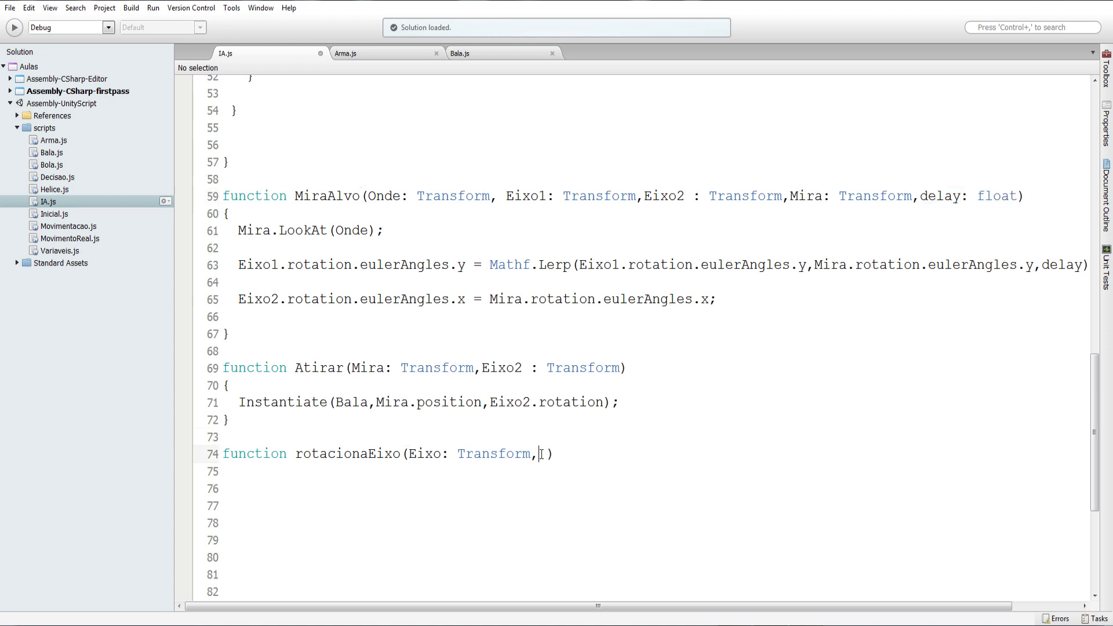
text(vRotra)
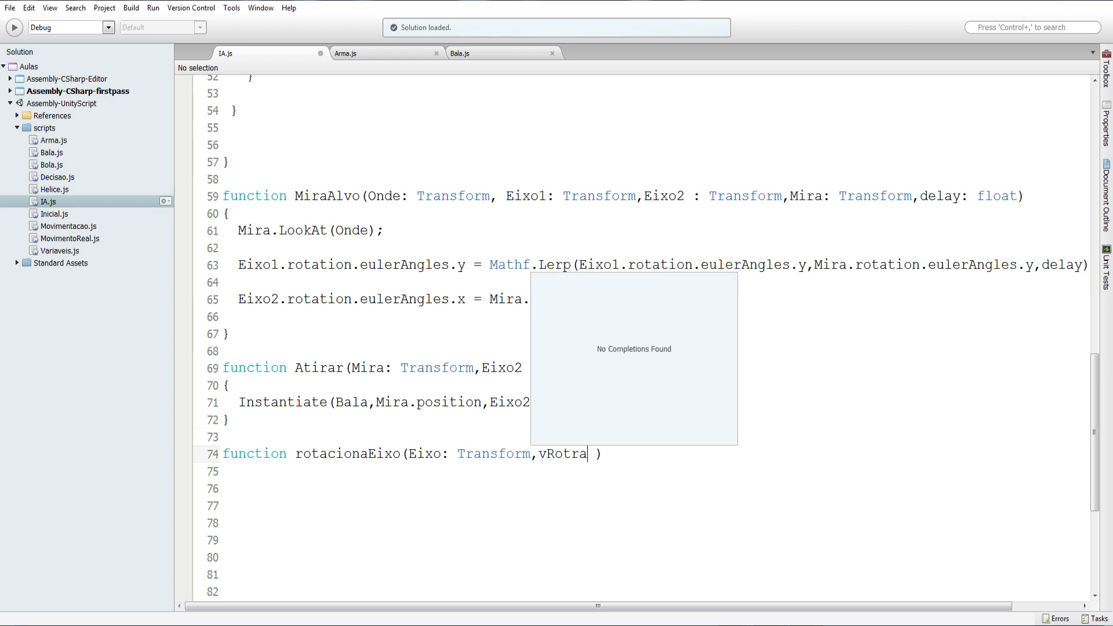
key(BackSpace)
key(BackSpace)
text(aca)
text(o: float)
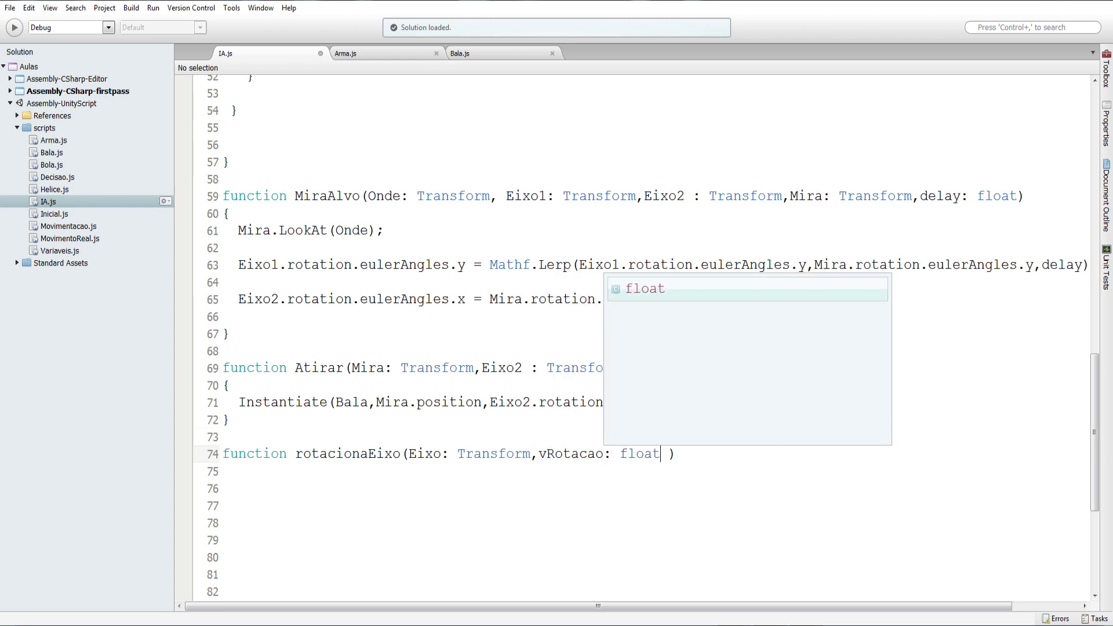
Step: Add the function's braces and begin its body with transform.Rotate
scroll(657, 401, down, 4)
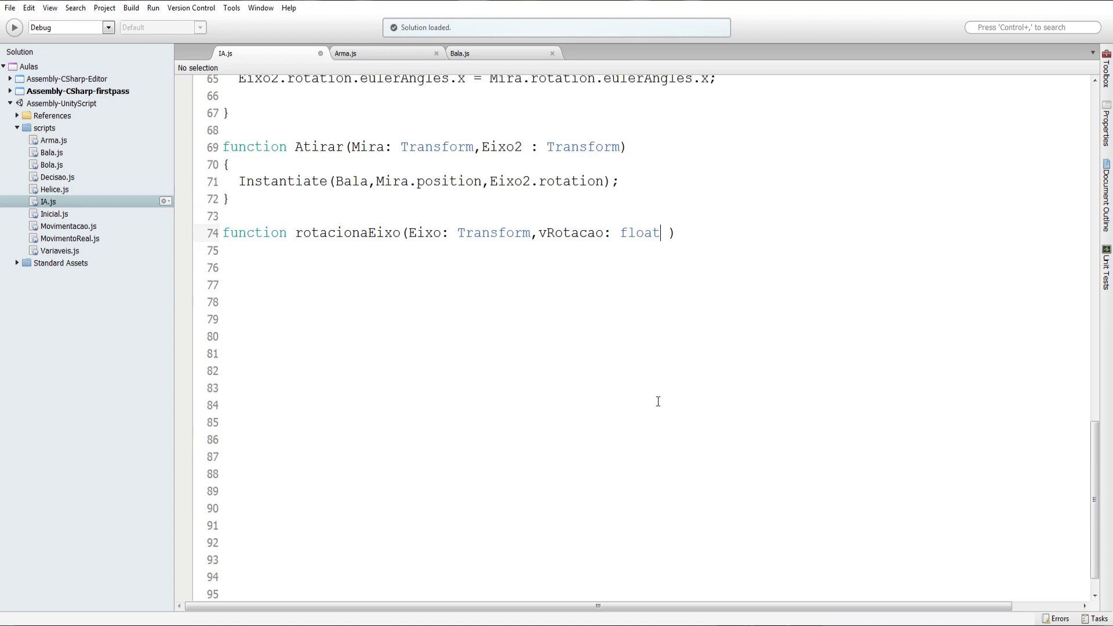
click(691, 234)
key(Return)
text({)
key(Return)
key(Return)
text(})
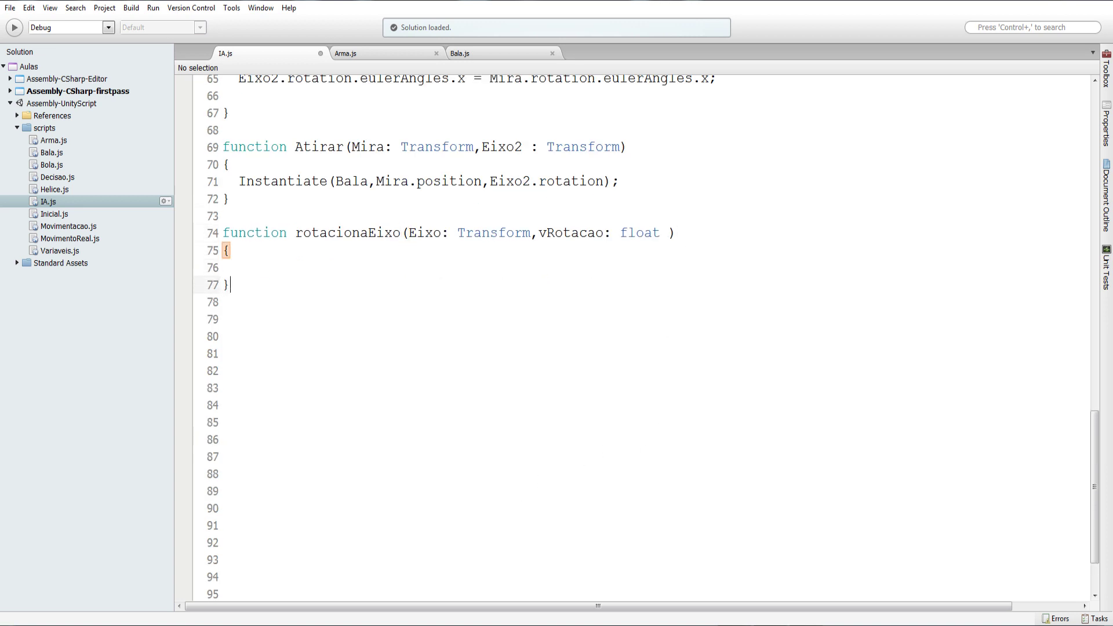
key(Up)
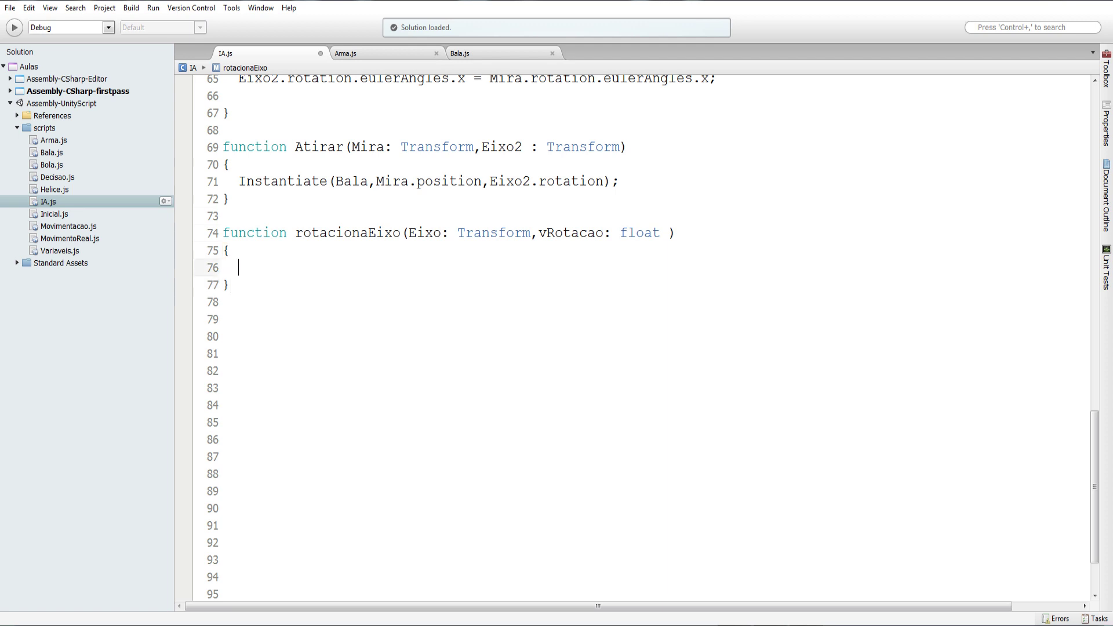
text(trans)
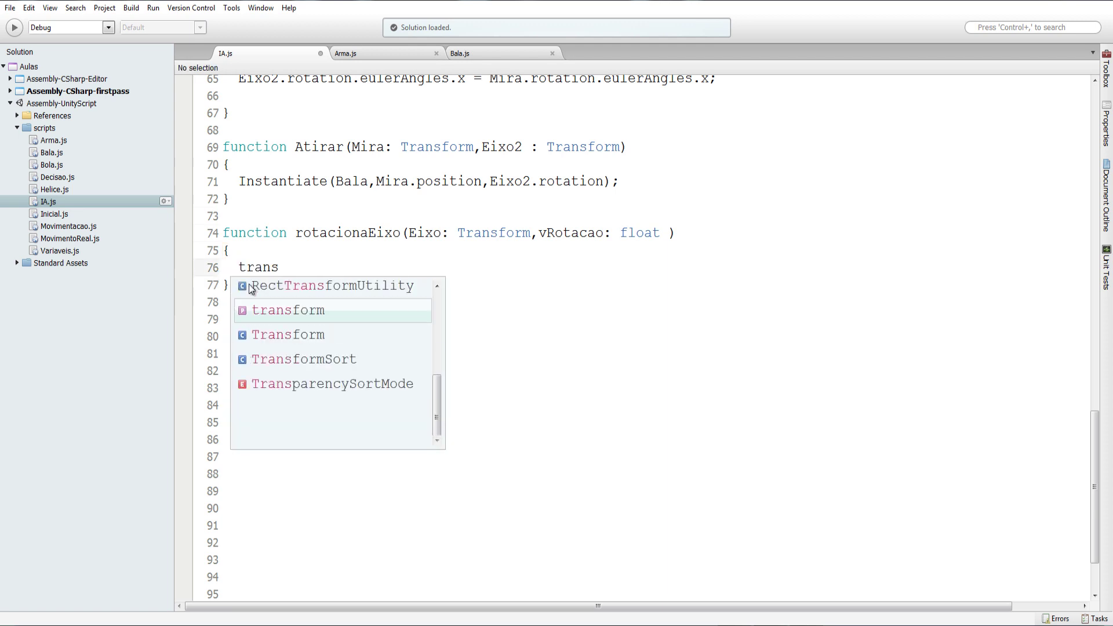
key(Return)
text(.f)
key(BackSpace)
text(ro)
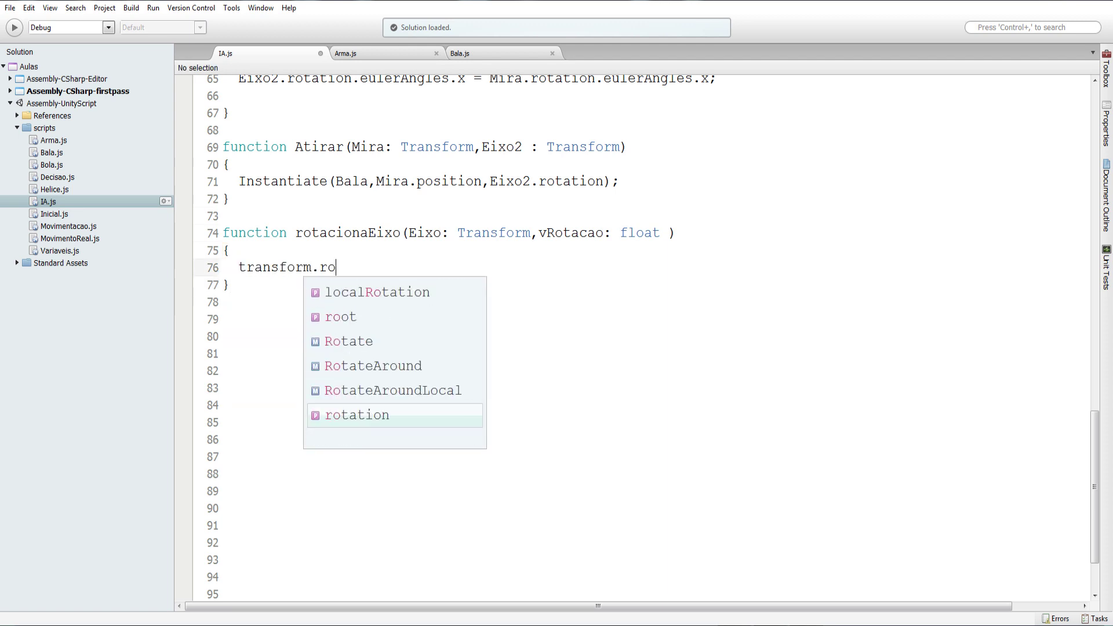
text(t)
key(Up)
key(Up)
key(Up)
key(Return)
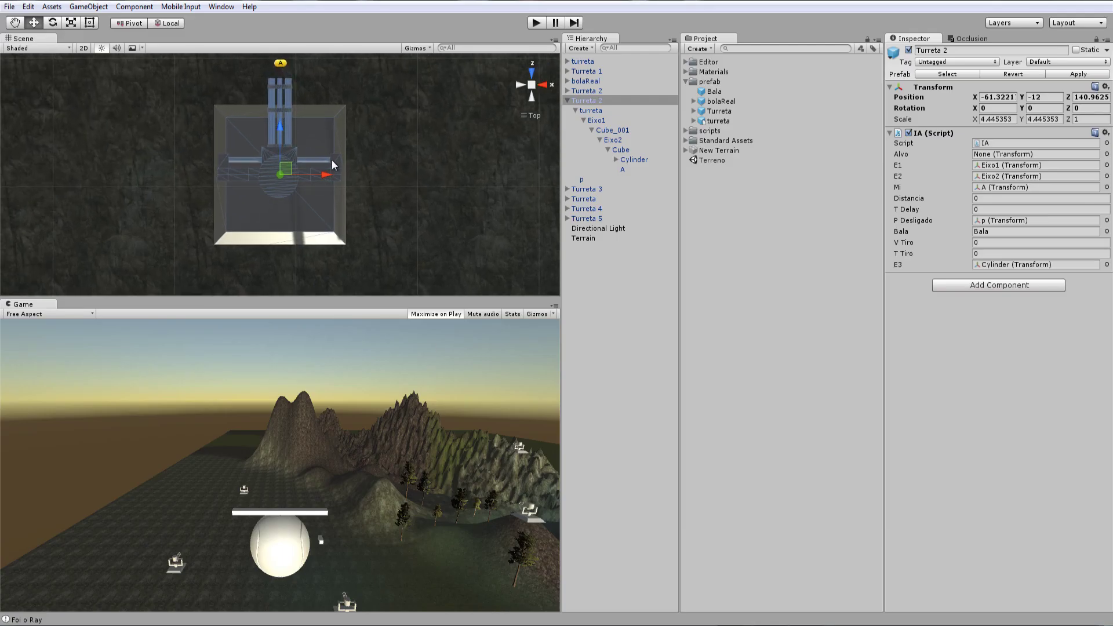
Step: Select Turreta 2's Cylinder, scrub its Rotation Z to preview spinning, then undo
click(531, 87)
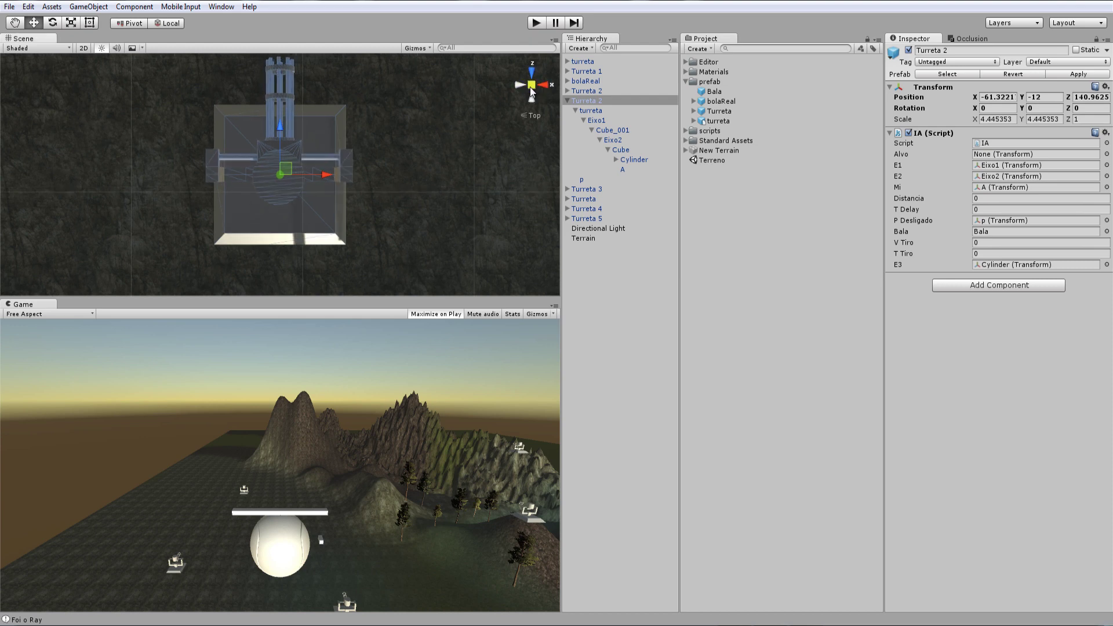
click(531, 87)
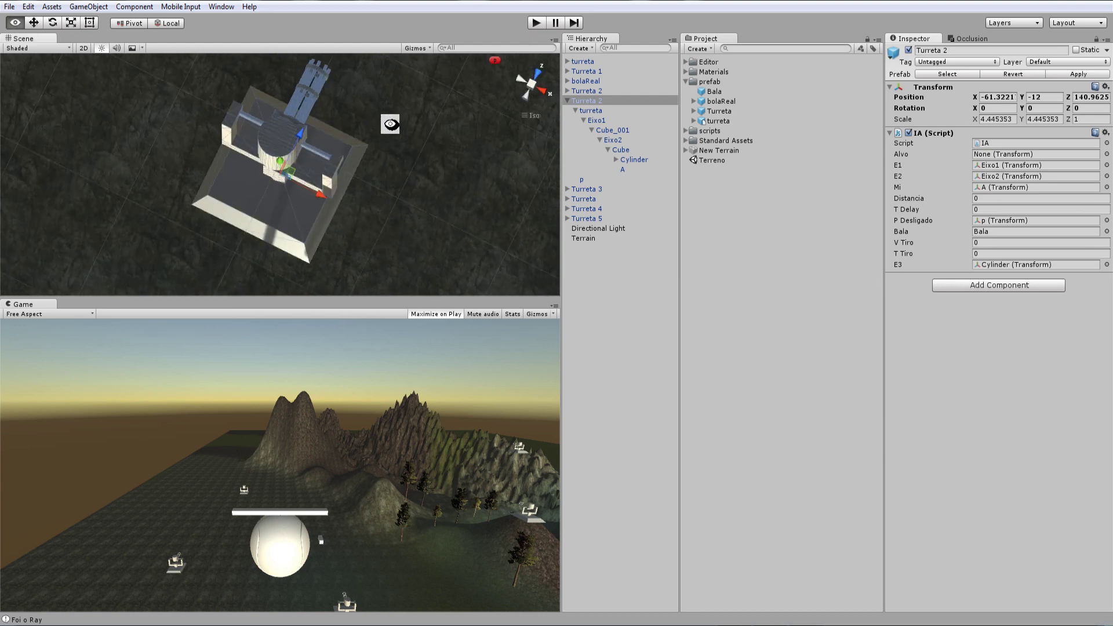
alt+drag(491, 203, 279, 160)
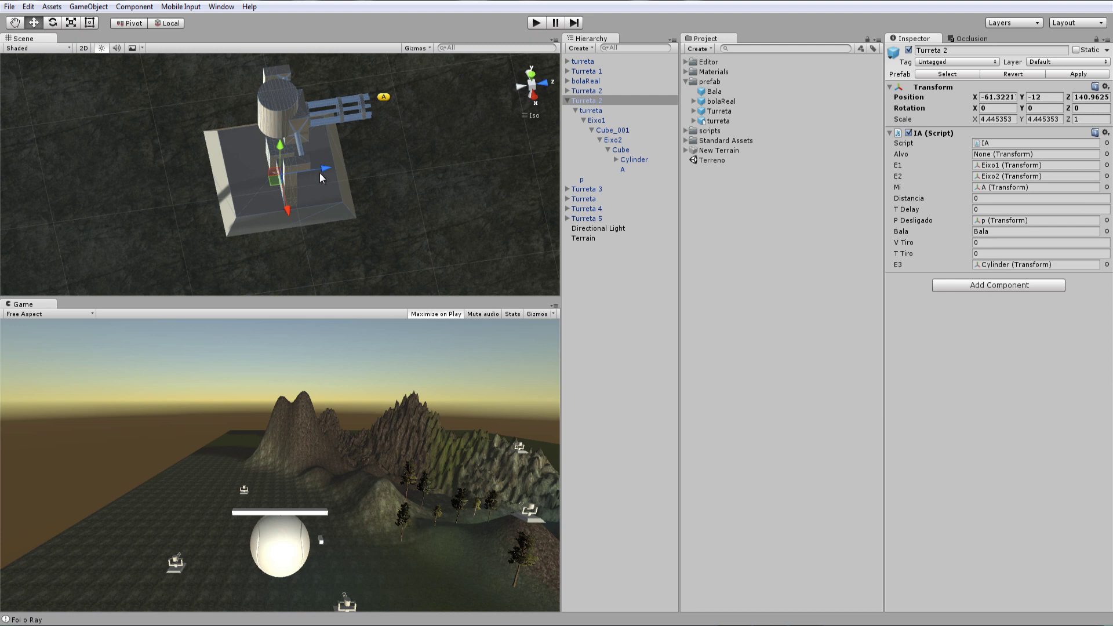
click(639, 158)
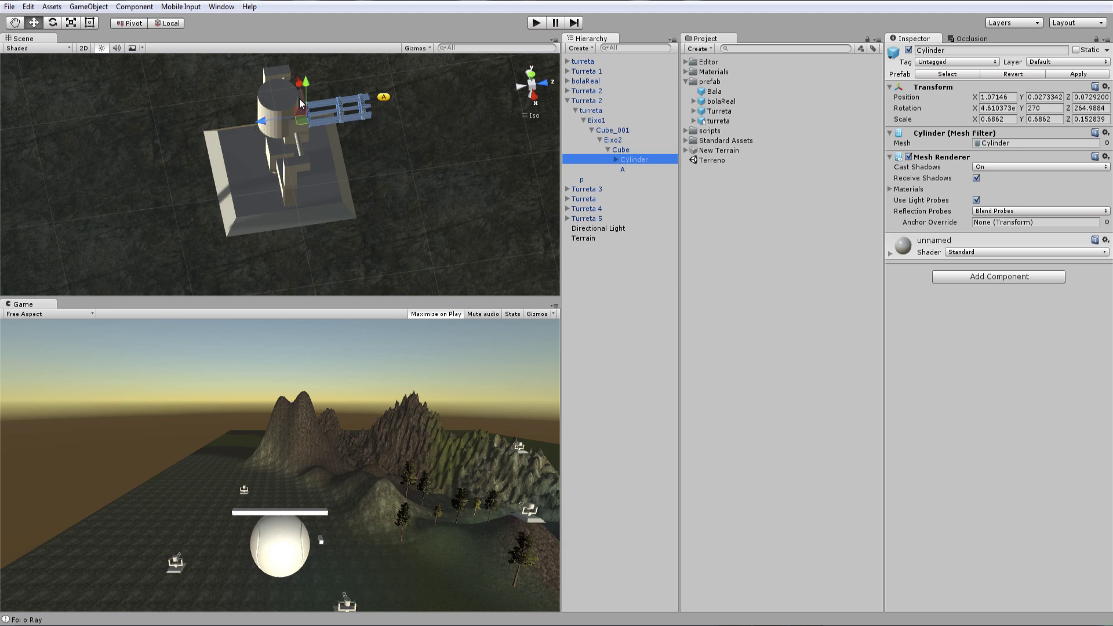
mouse_move(1065, 108)
mouse_down()
mouse_move(771, 70)
mouse_move(1023, 207)
mouse_up()
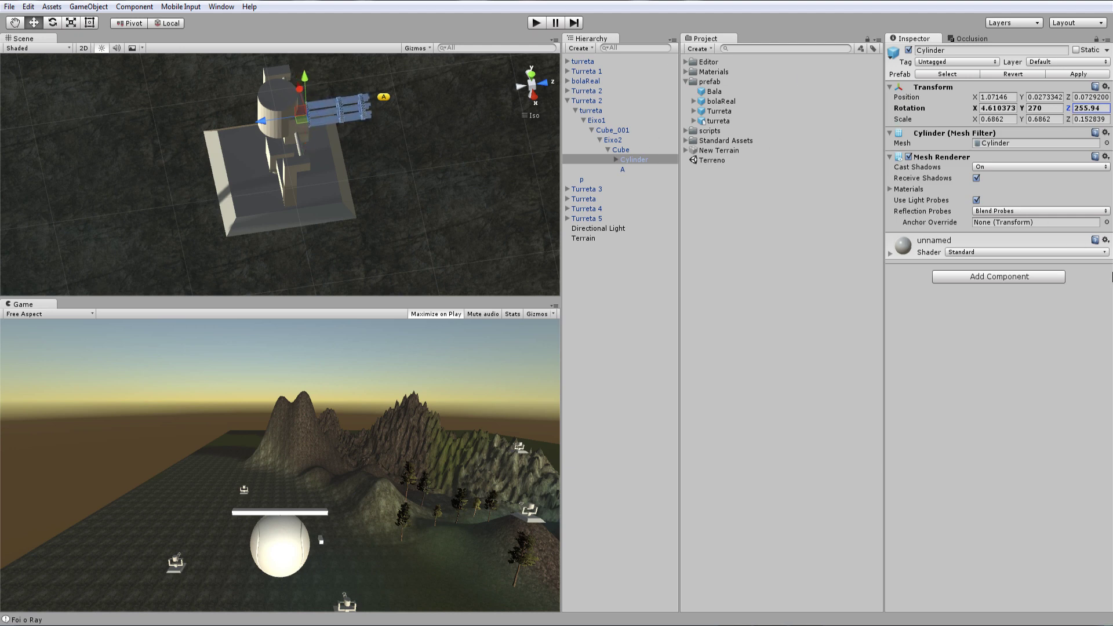
key(ctrl+z)
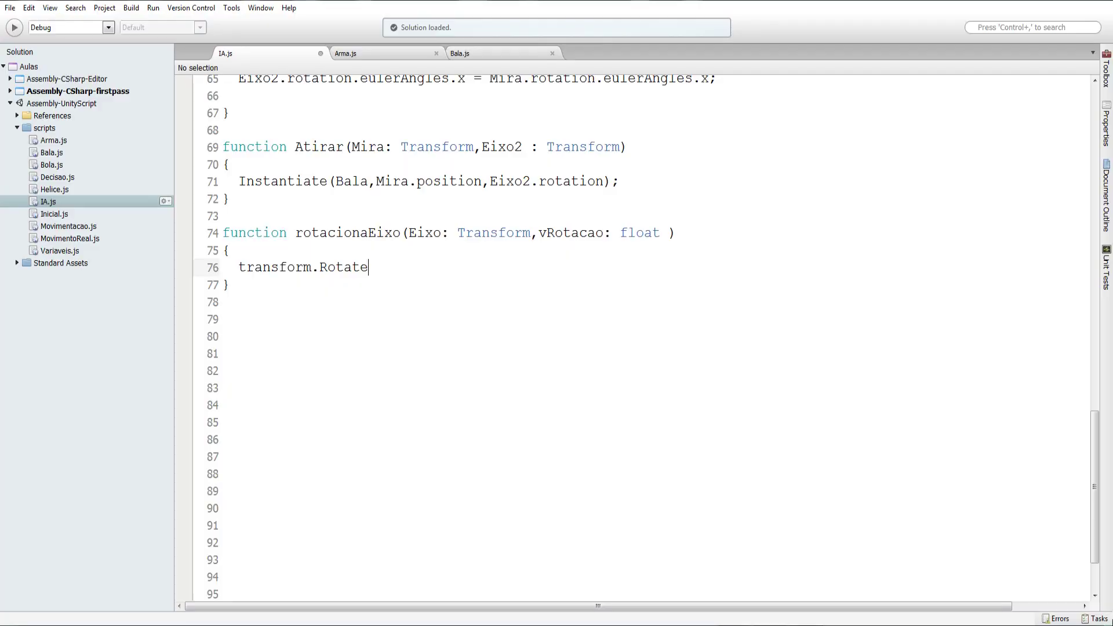
Step: Complete the line as transform.Rotate(0,0,vRotacao*Time.deltaTime);
text(())
text(0,)
text(0,)
double_click(560, 234)
key(ctrl+c)
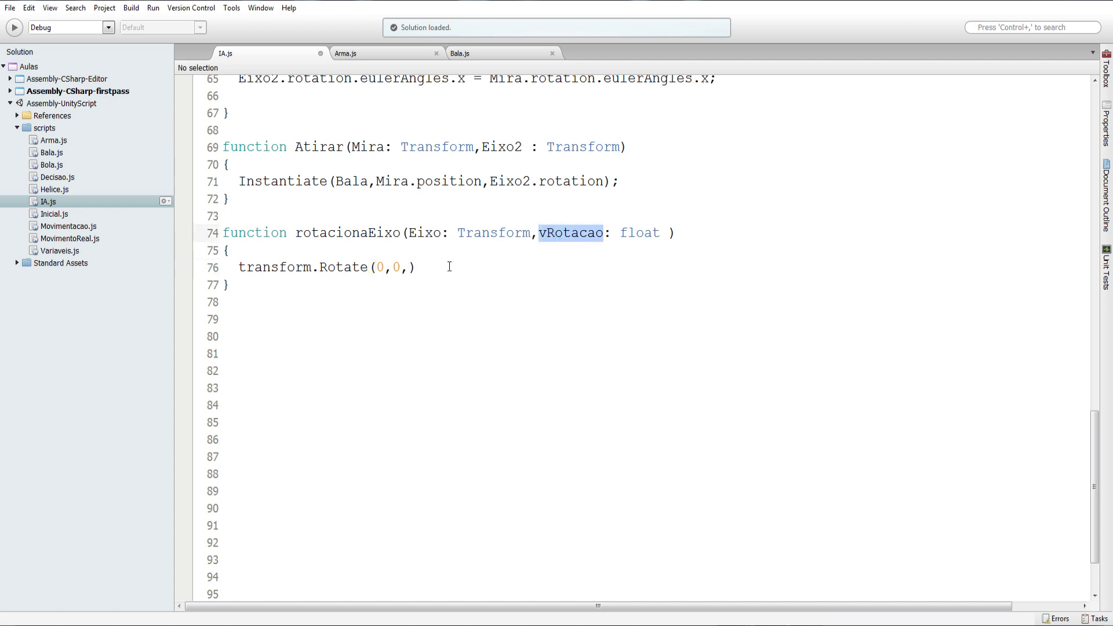
click(402, 268)
key(ctrl+v)
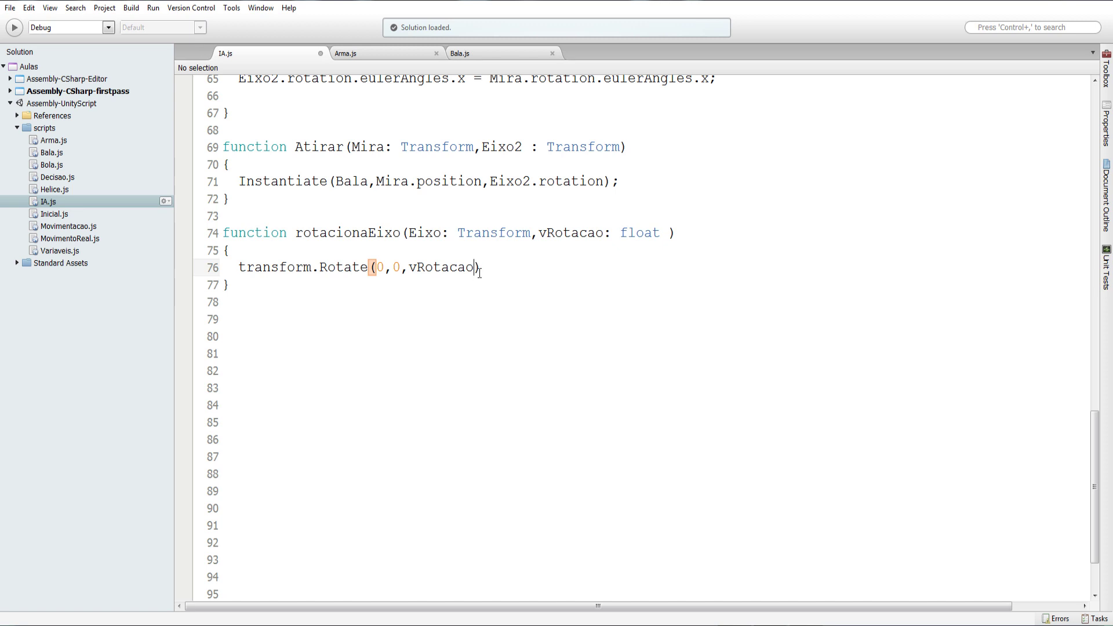
text(*)
text(ti)
key(Return)
text(.)
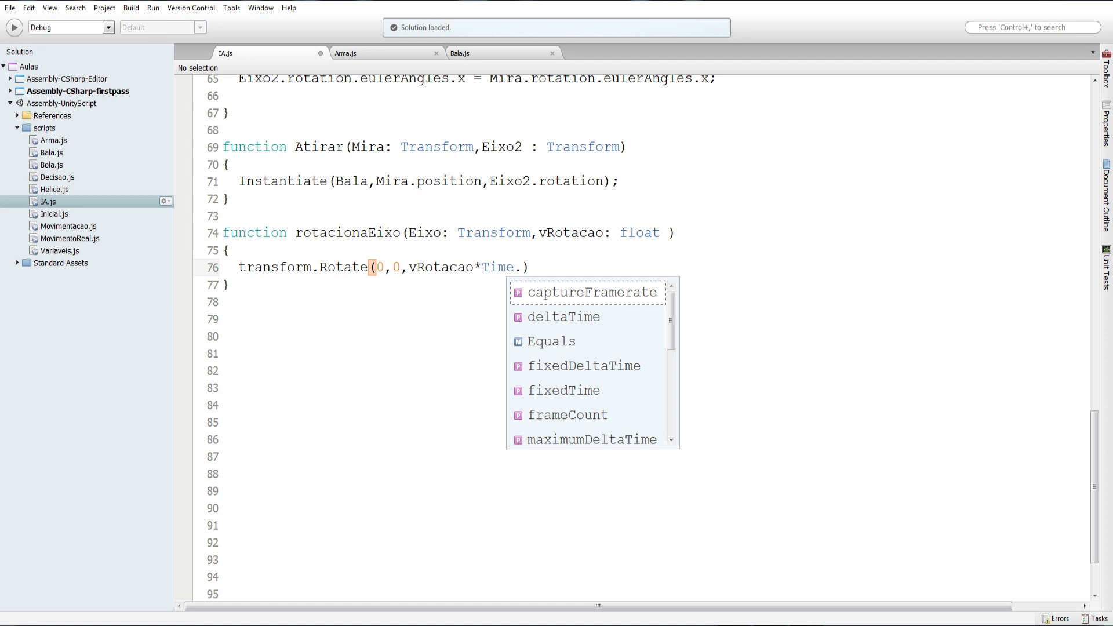
text(de)
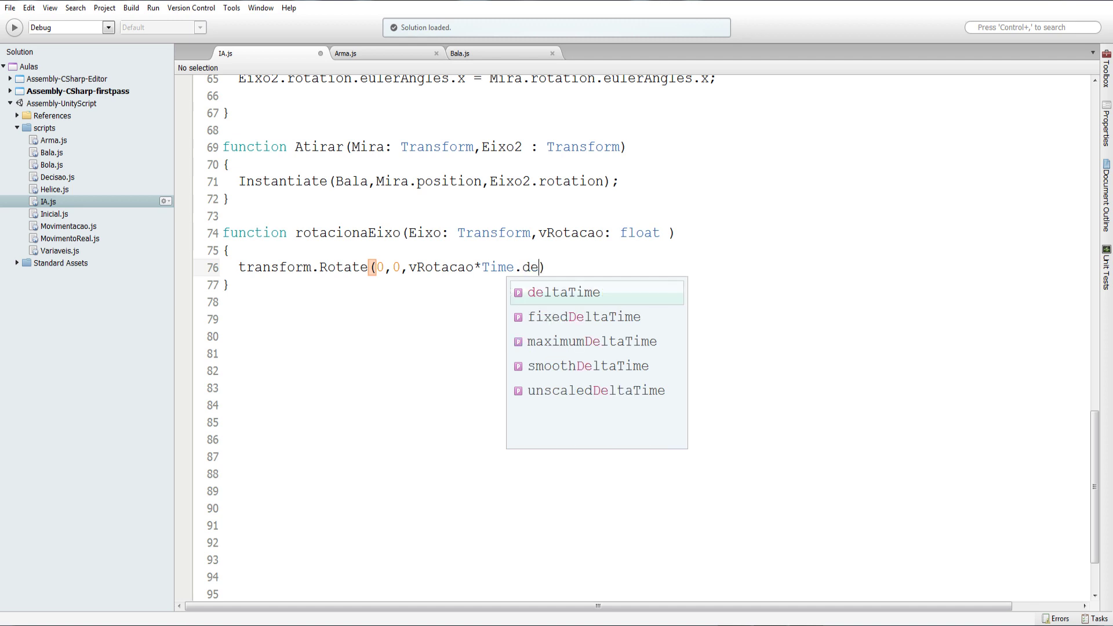
key(Return)
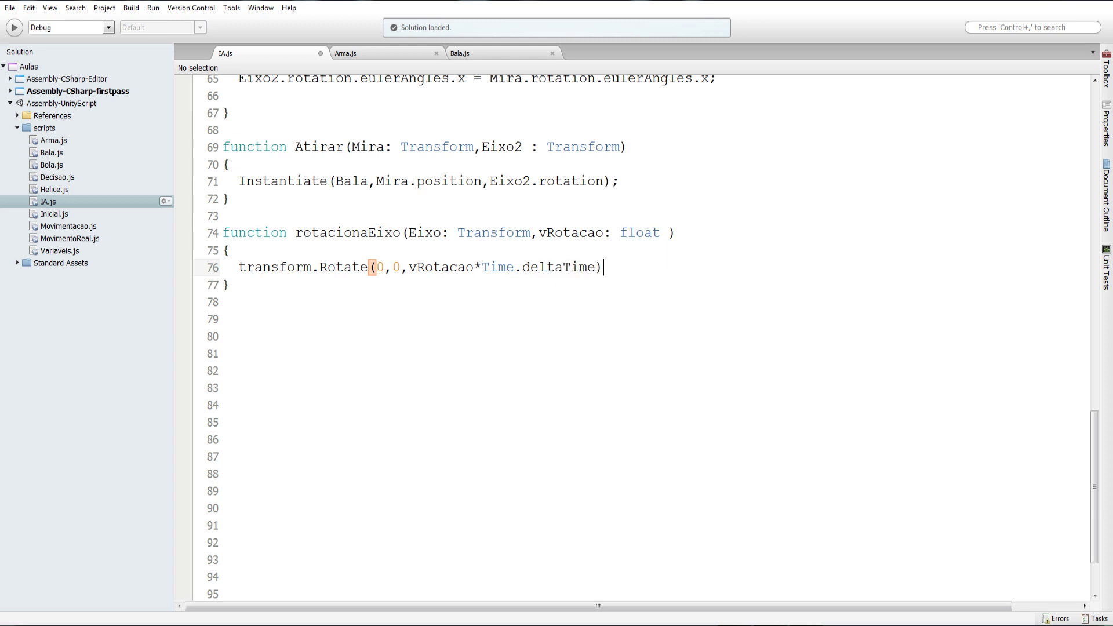
text(;)
double_click(362, 242)
key(ctrl+c)
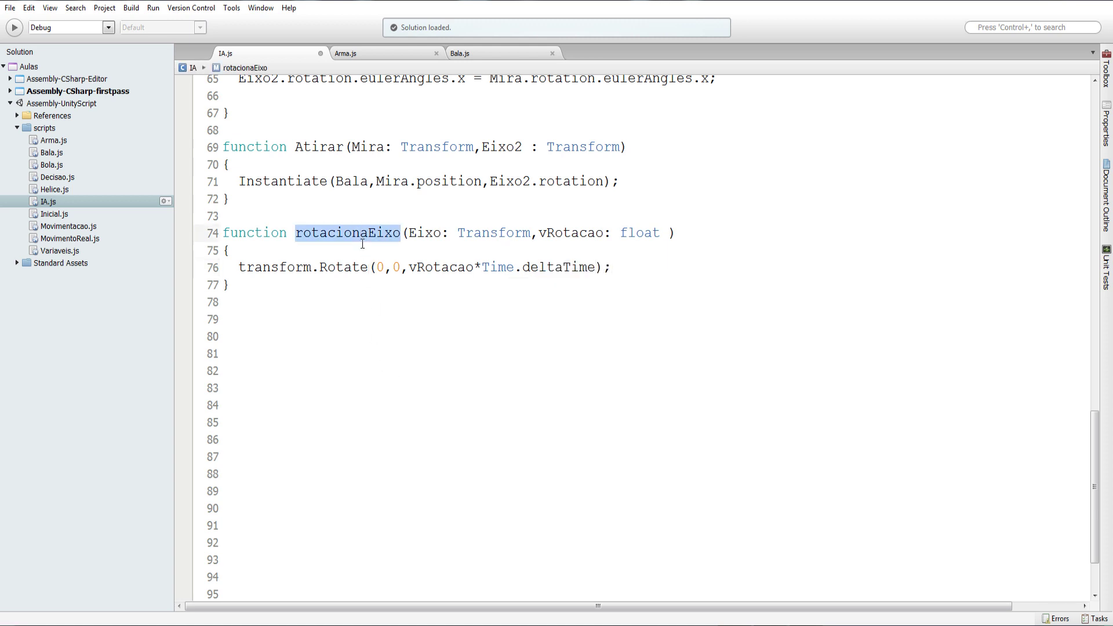
Step: Try pasting a rotacionaEixo call after line 51 in Update, then undo it
scroll(382, 343, up, 7)
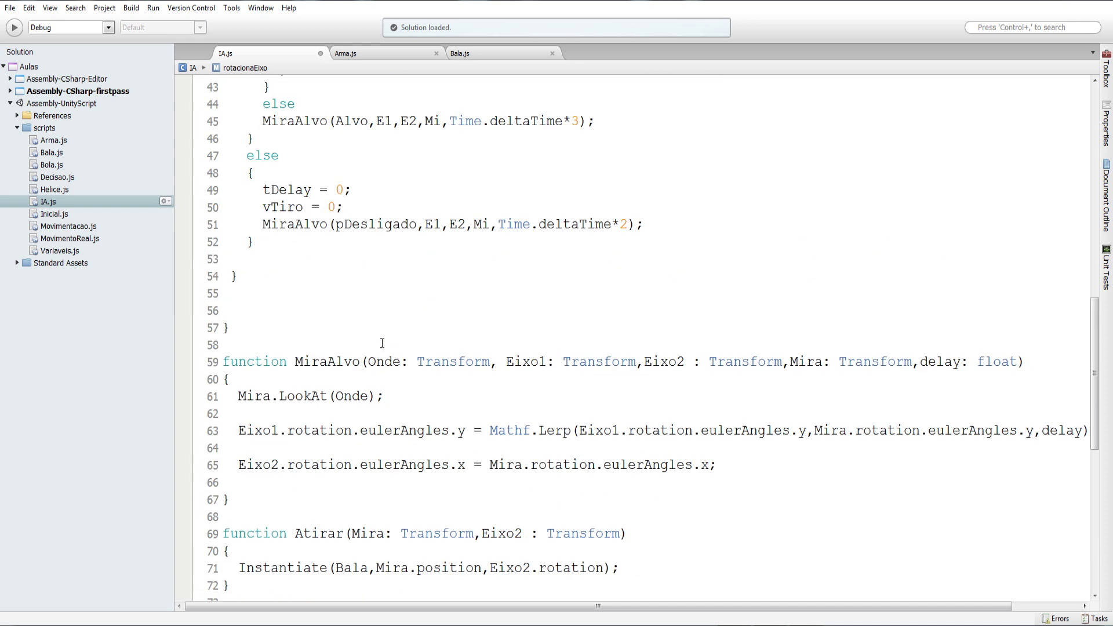
scroll(430, 343, up, 3)
click(667, 336)
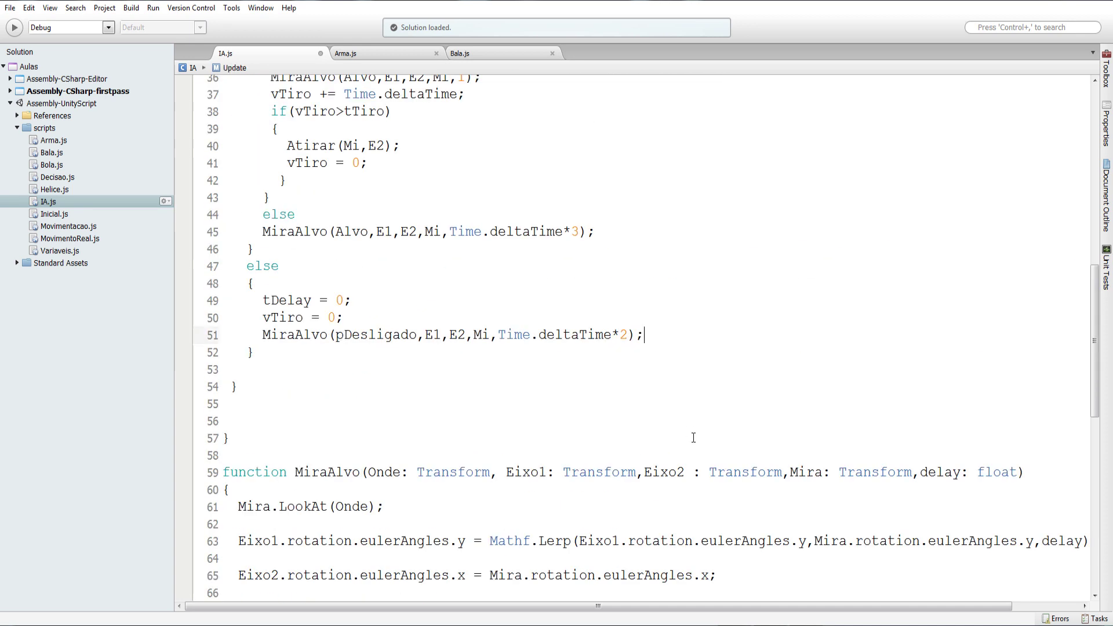
key(Return)
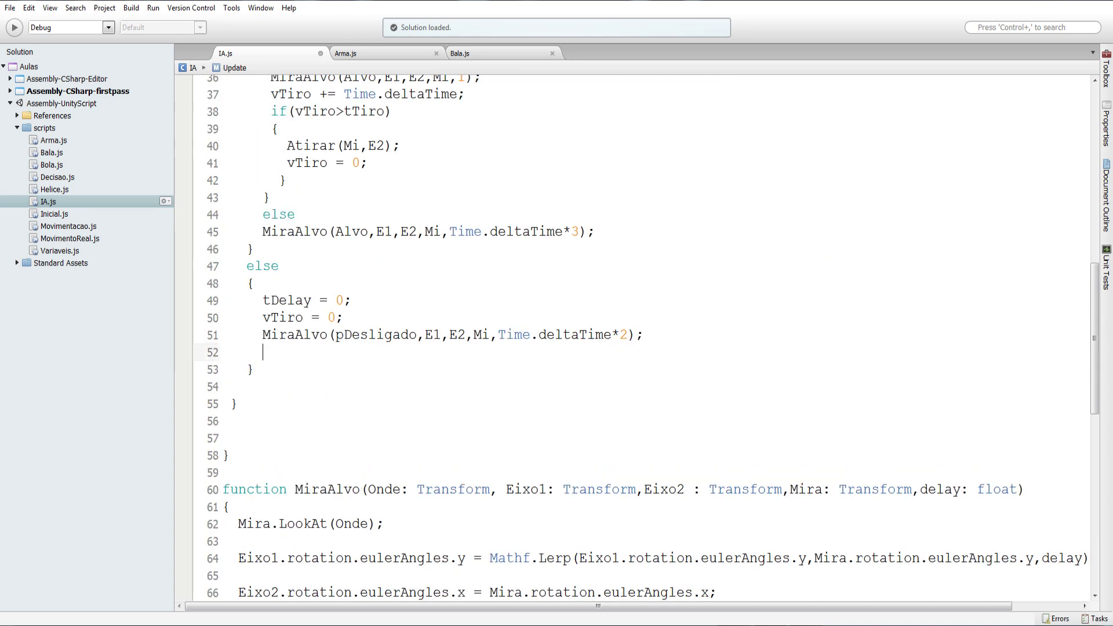
key(ctrl+v)
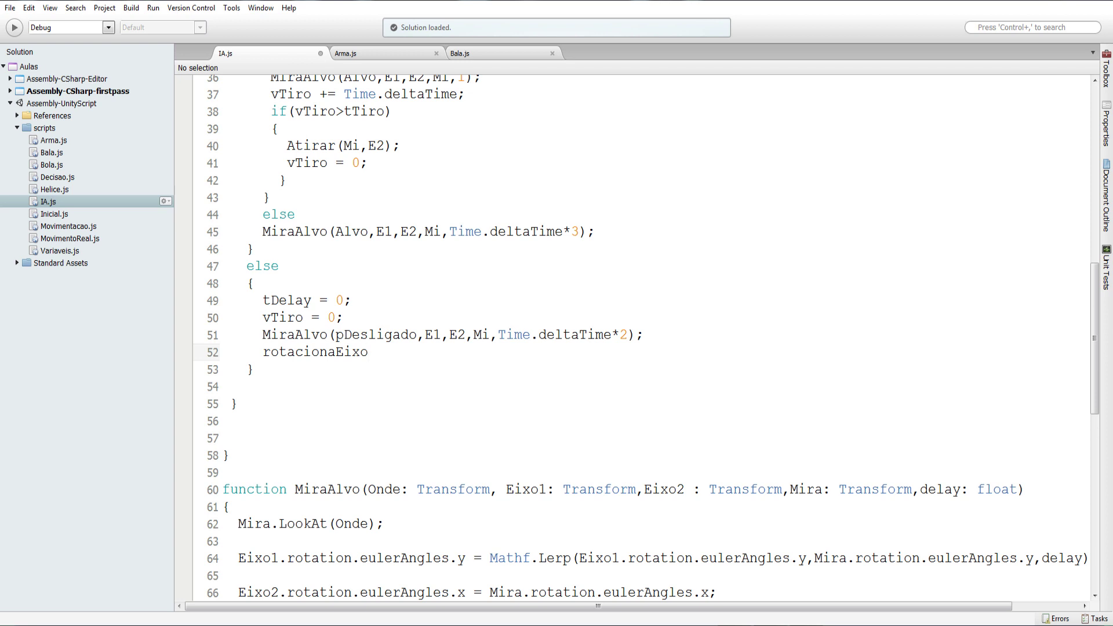
key(ctrl+z)
Step: Declare 'var vRotacaoEixo: float;' on a new line below the E3 variable
scroll(608, 450, up, 10)
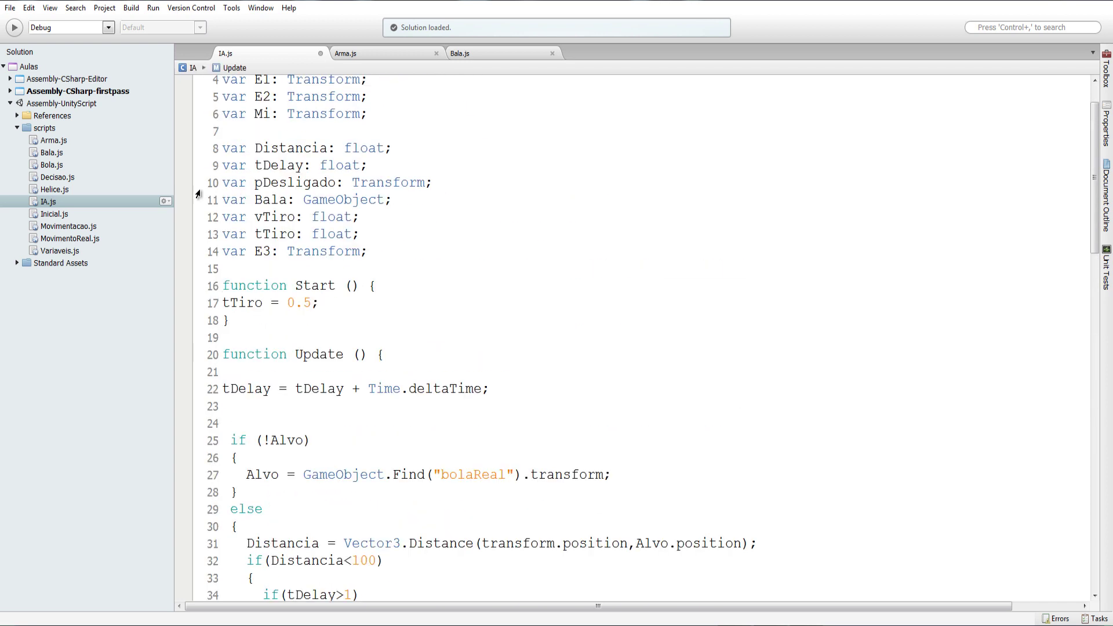
click(395, 253)
key(Return)
text(vart)
key(BackSpace)
key(BackSpace)
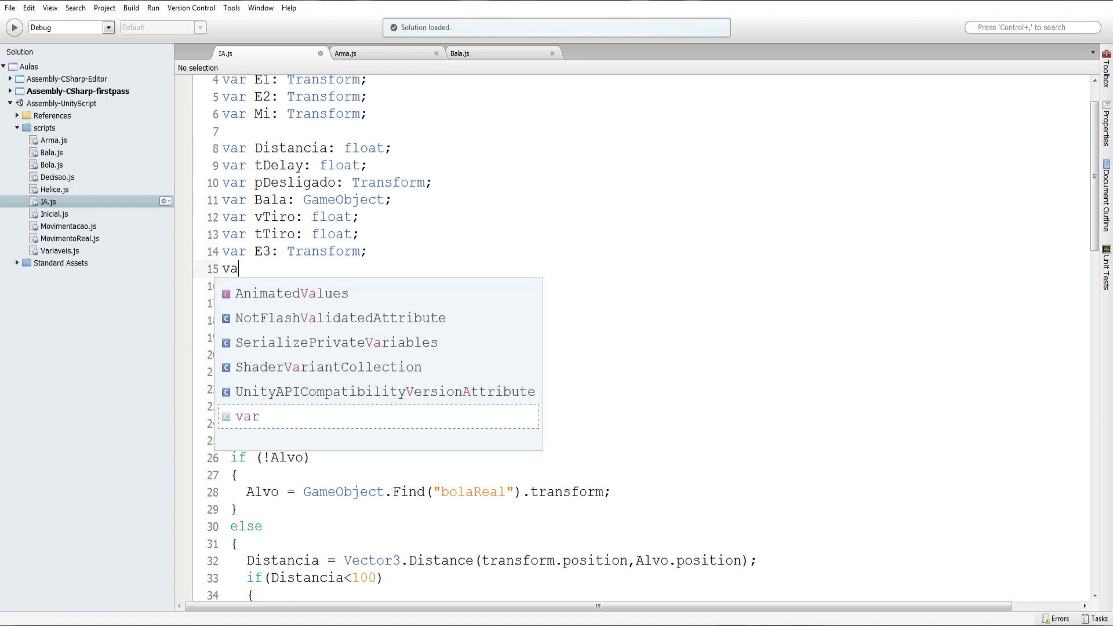
text(r v)
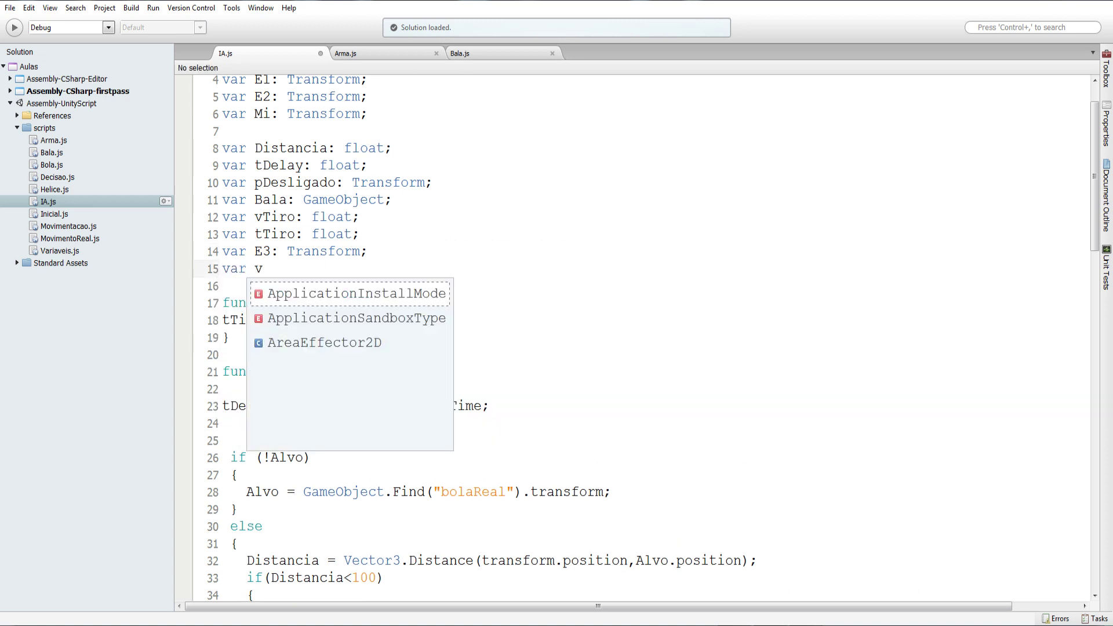
text(Rotacao)
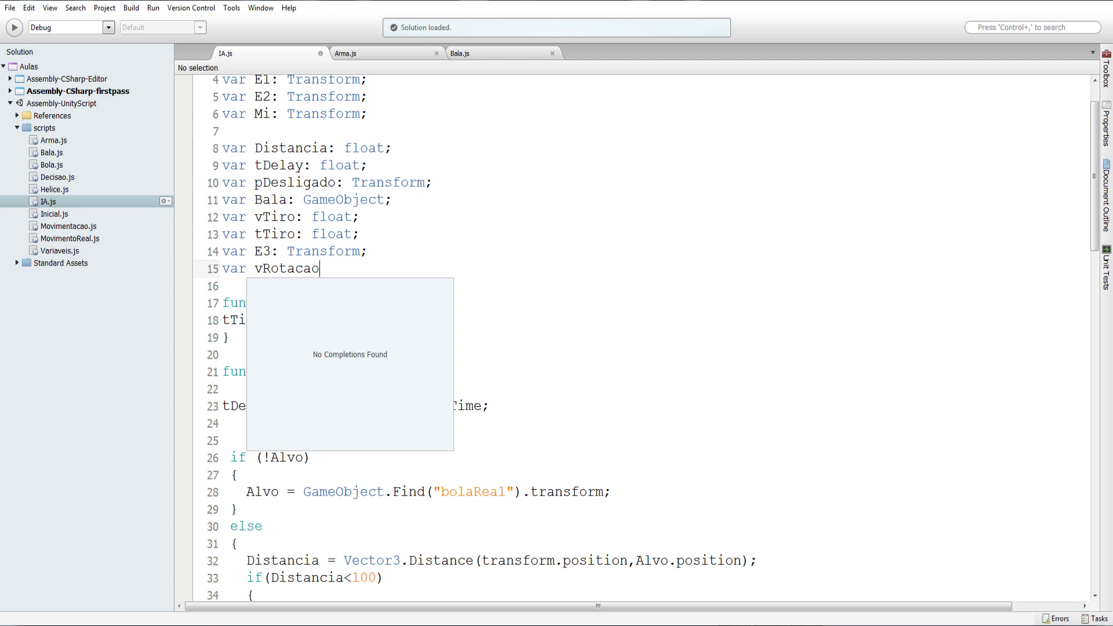
text(Eixo: )
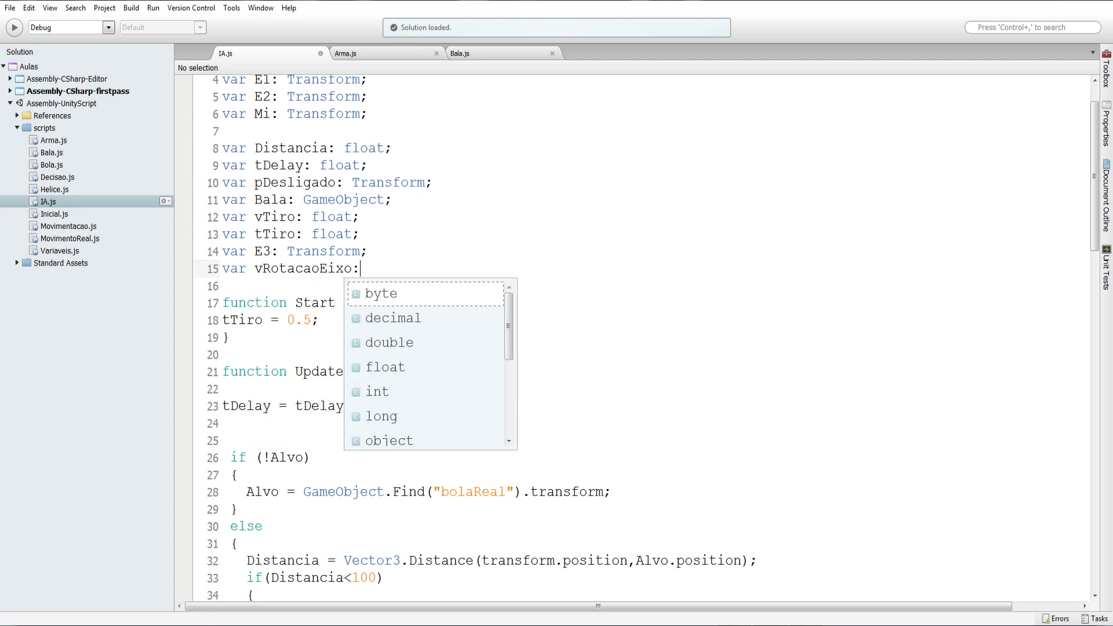
text(float;)
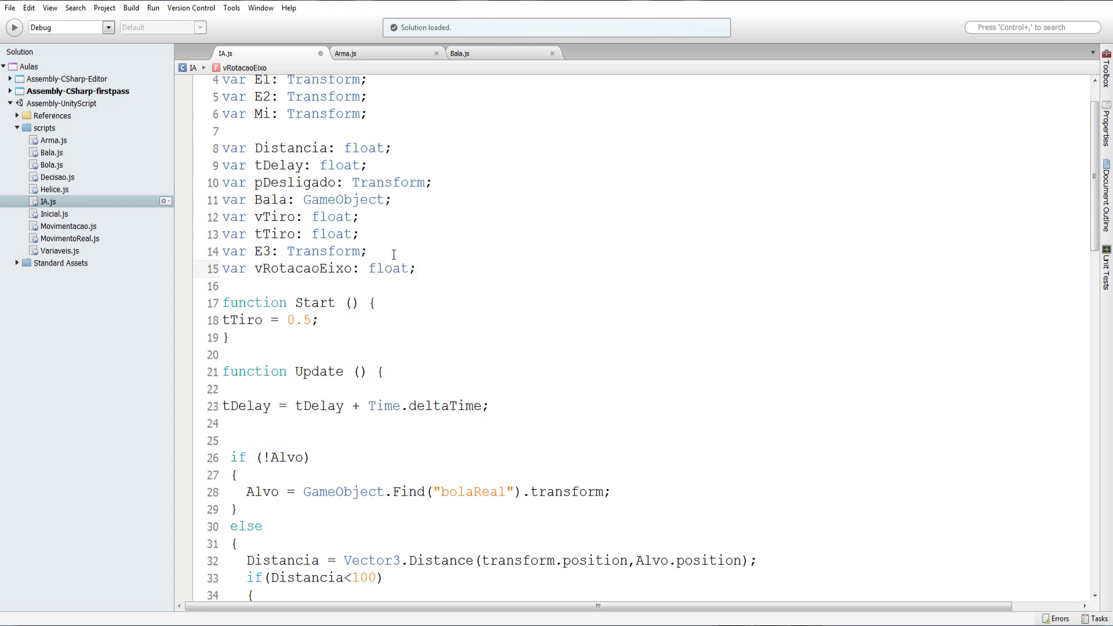
double_click(326, 276)
scroll(370, 363, down, 6)
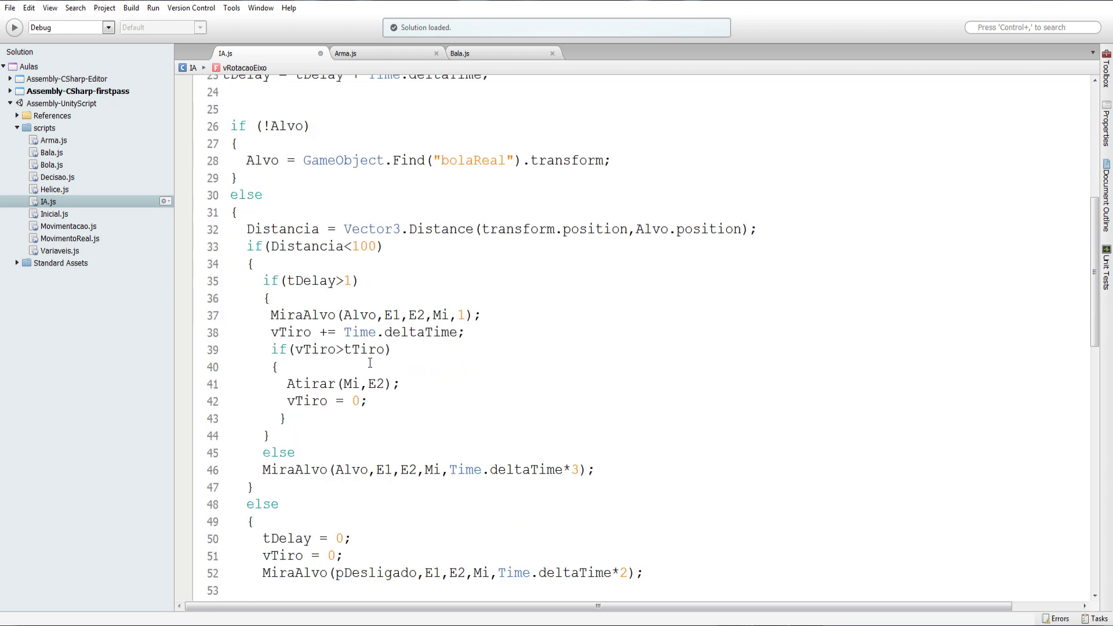
scroll(370, 363, up, 4)
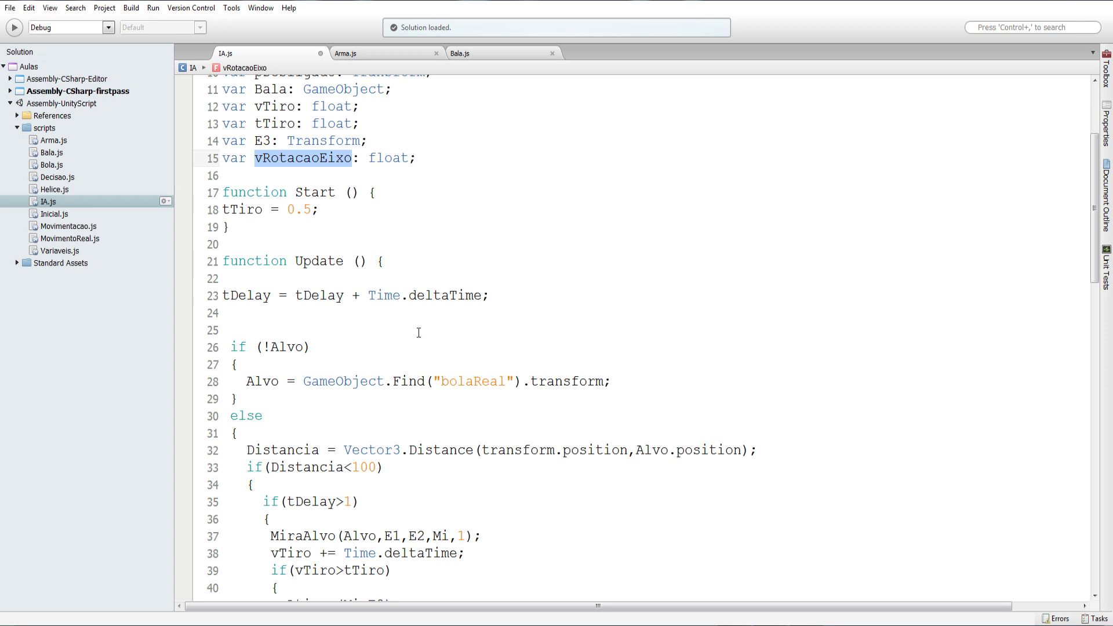
Step: Insert a new line before MiraAlvo on line 37 starting vRotacaoEixo = Mathf.Lerp(vRotacaoEixo,720,…
scroll(411, 385, down, 1)
scroll(411, 384, down, 2)
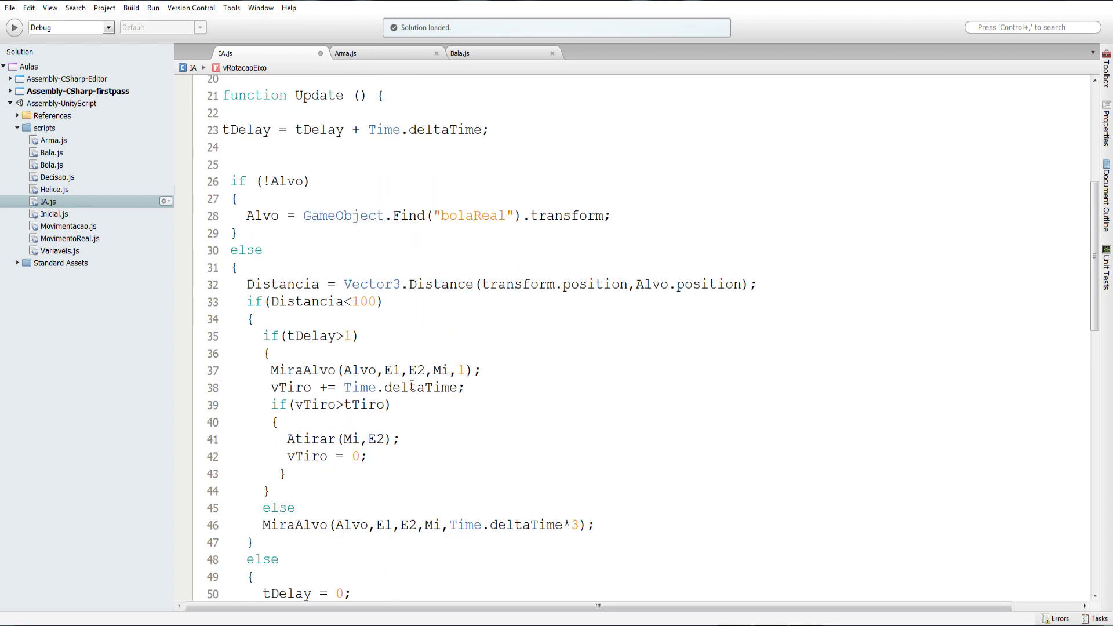
scroll(412, 385, down, 2)
scroll(365, 354, up, 6)
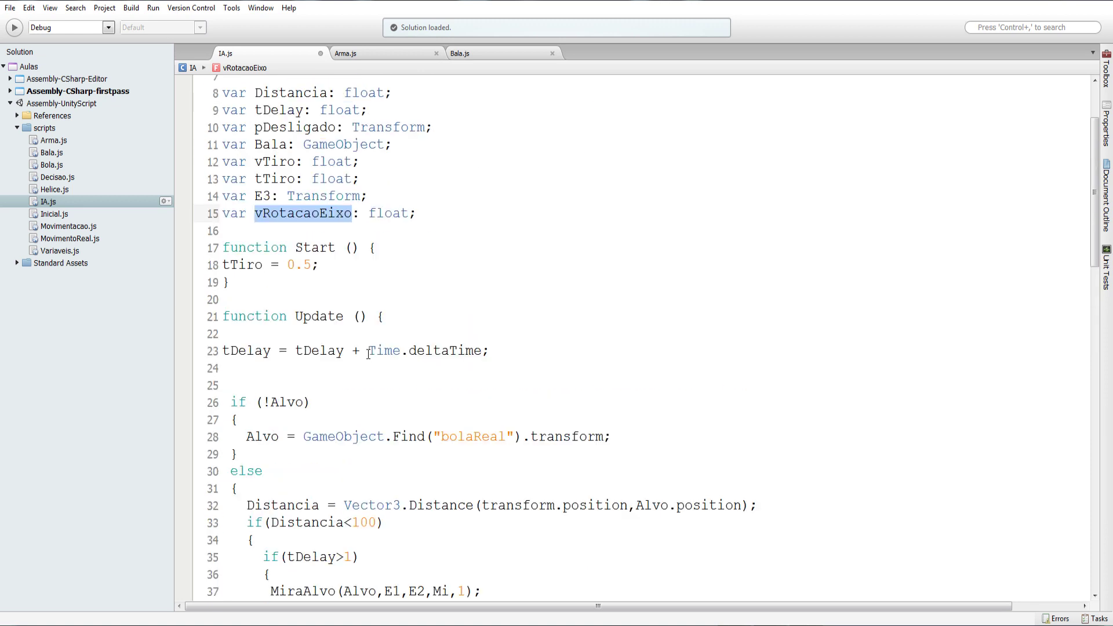
scroll(368, 353, down, 5)
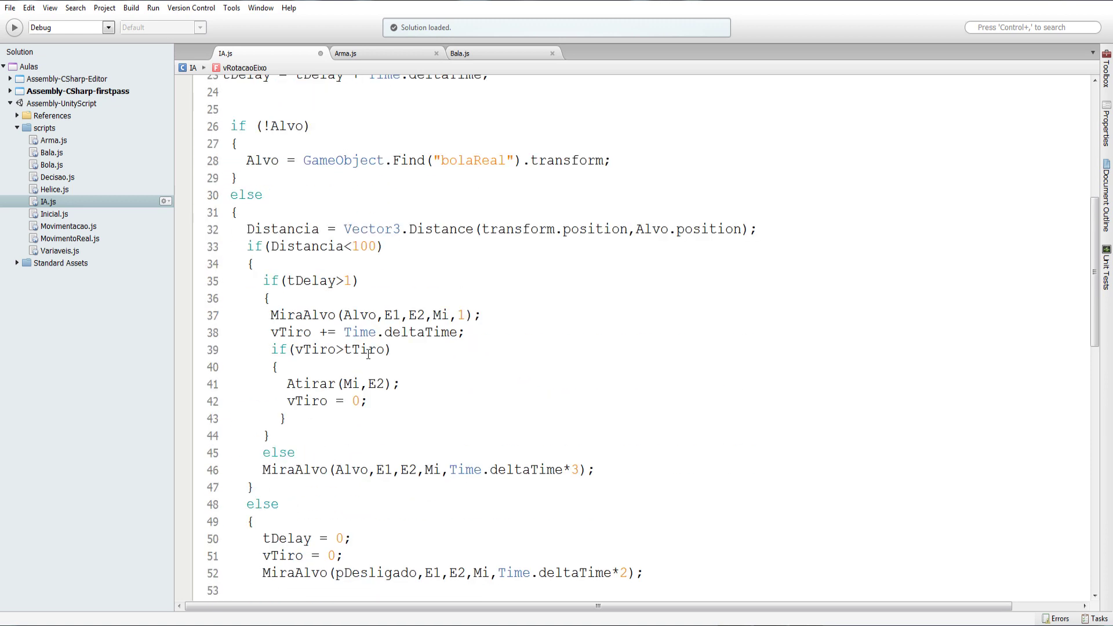
scroll(368, 354, down, 2)
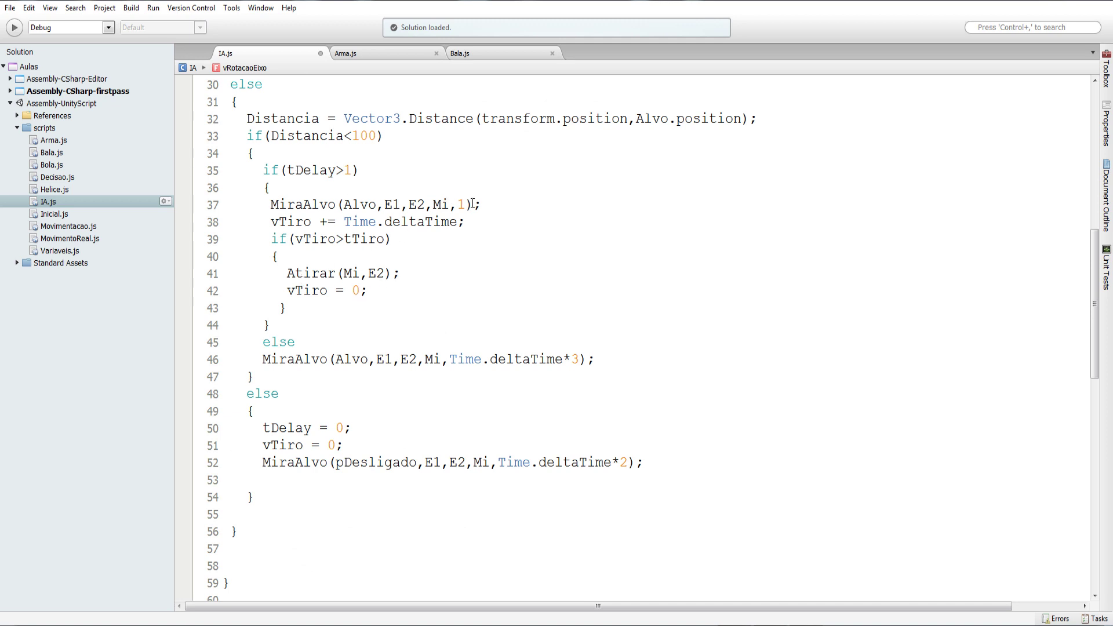
click(271, 206)
key(Return)
key(Up)
text(vRotacaoEixo)
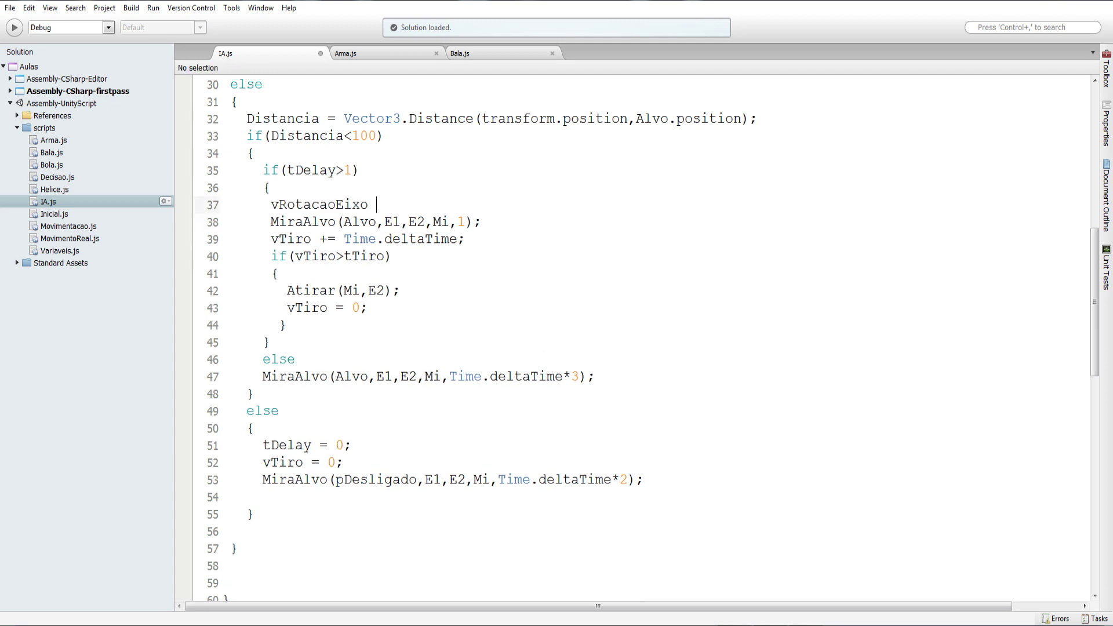
text(= Mat)
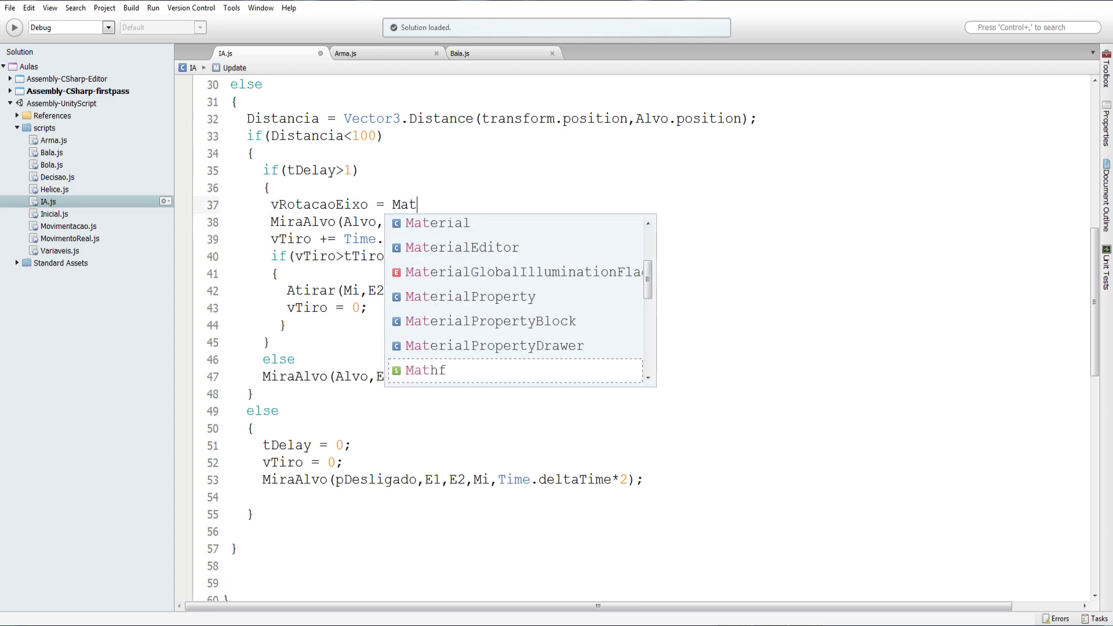
text(hf.le)
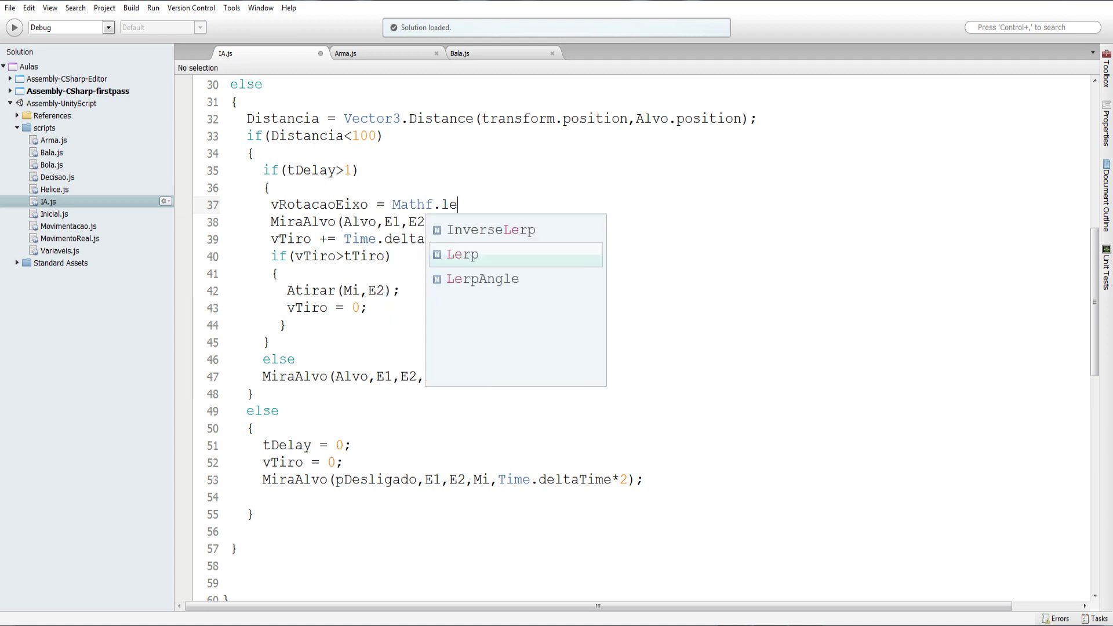
key(Return)
text(())
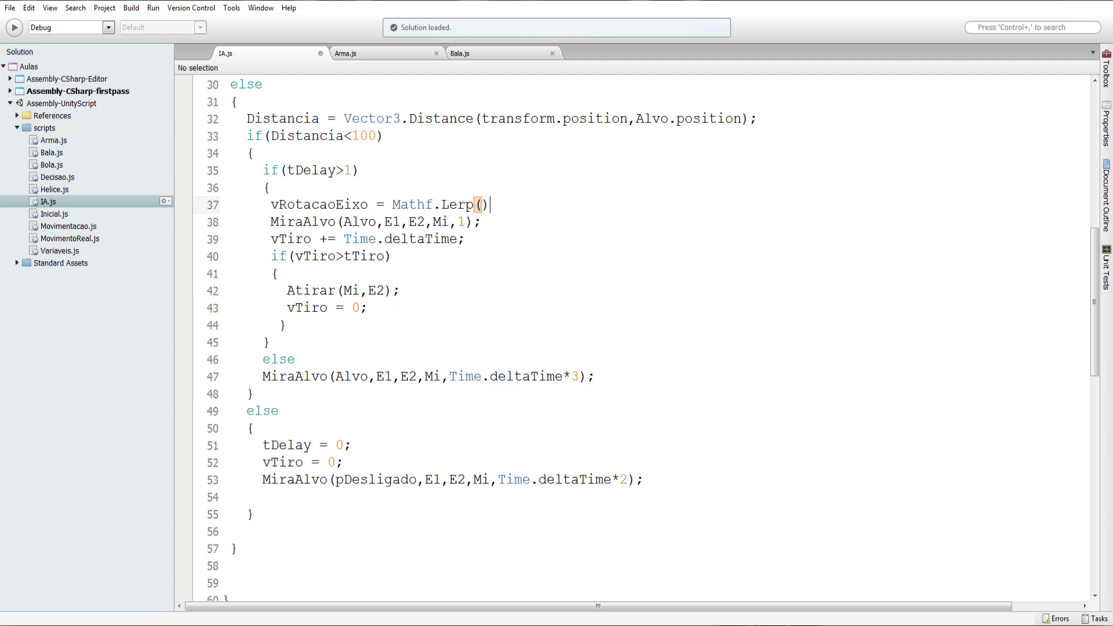
text(vRotacaoEixo)
text(,)
text(720)
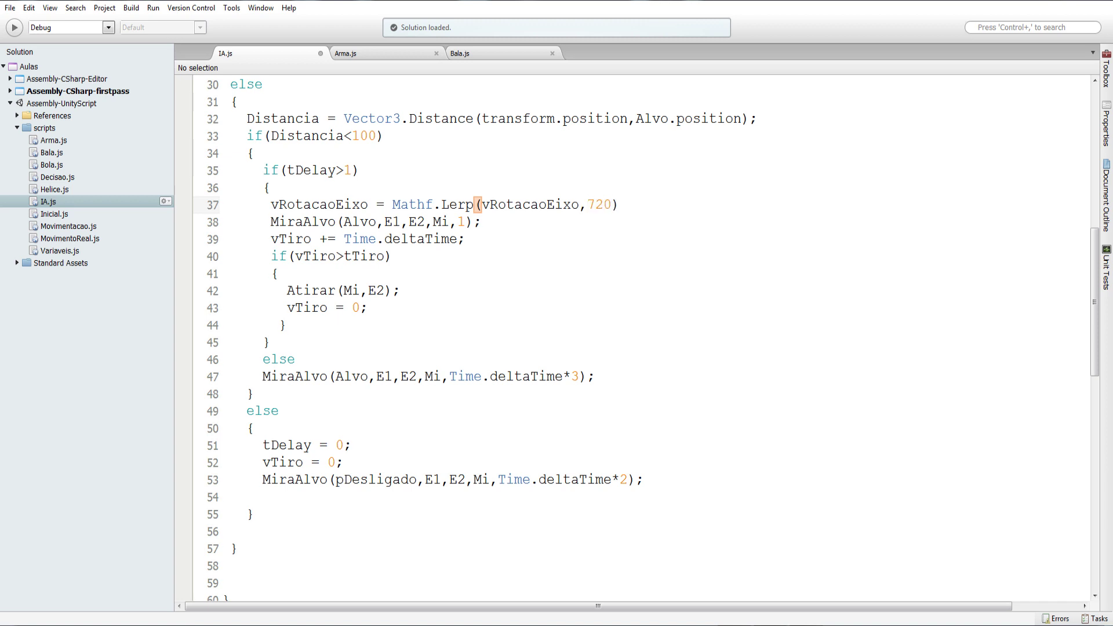
text(,)
text(T)
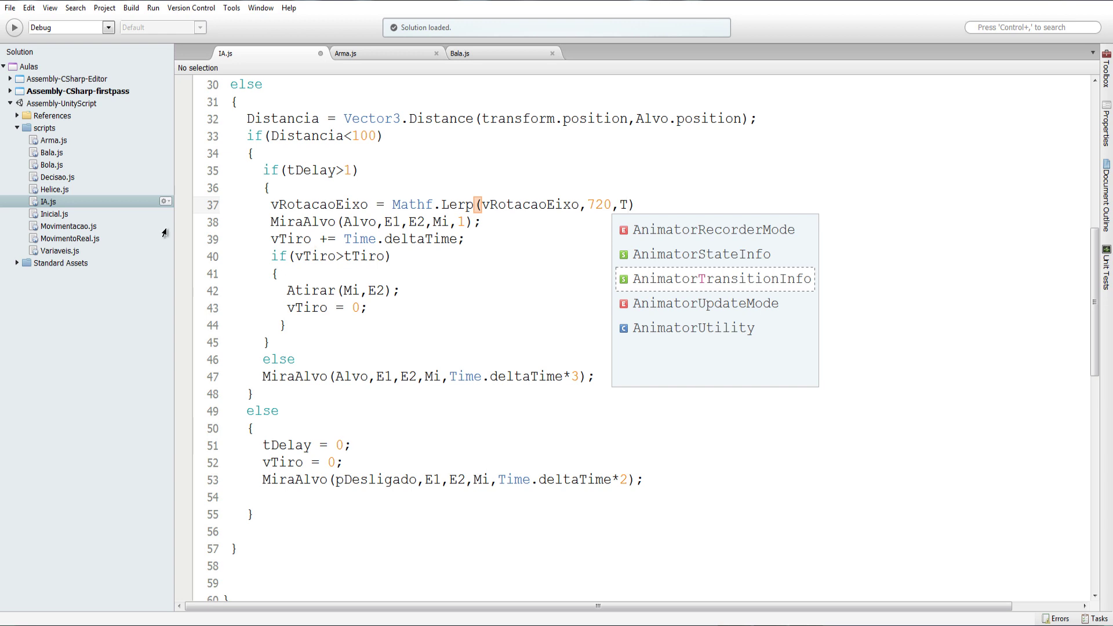
Step: Finish the Lerp with Time.deltaTime*2, copied from line 53, and end it with a semicolon
click(589, 394)
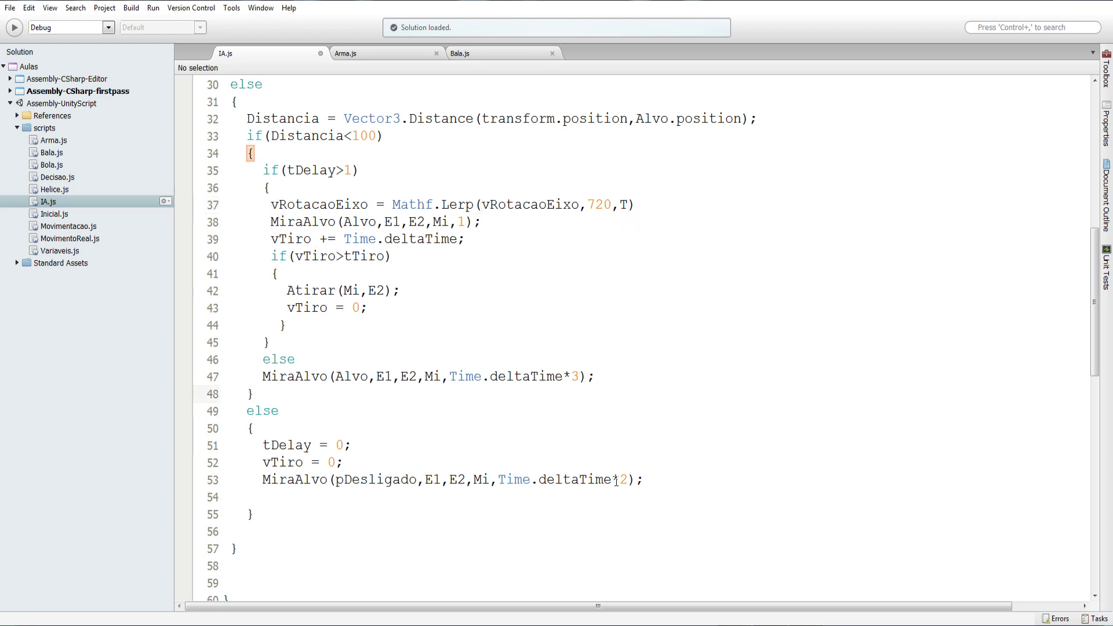
drag(627, 481, 500, 484)
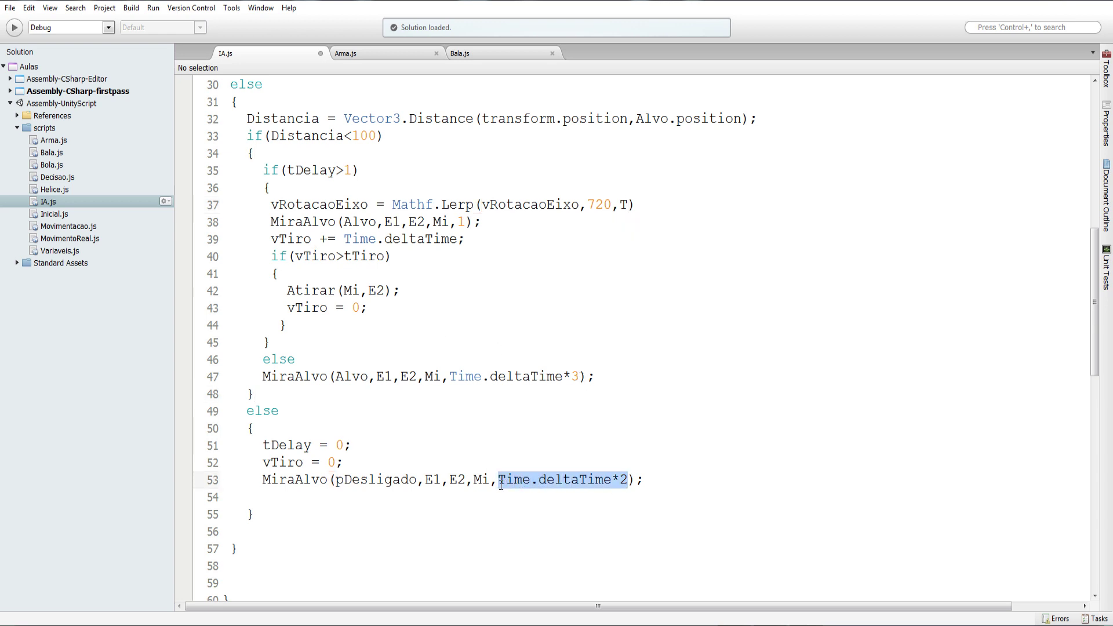
key(ctrl+c)
click(627, 204)
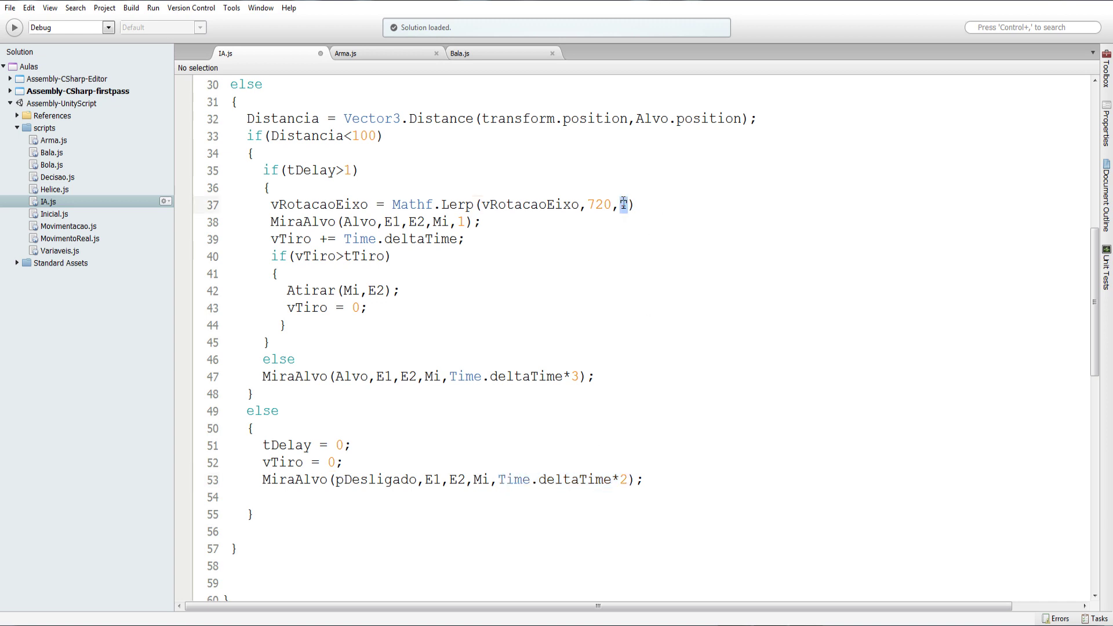
key(BackSpace)
key(ctrl+v)
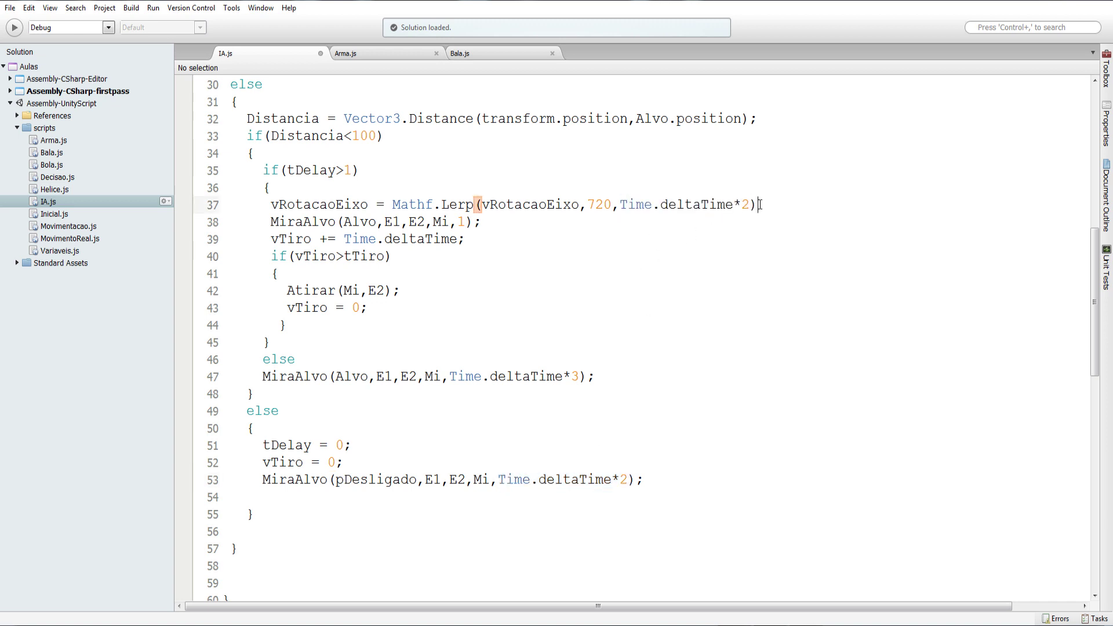
text(;)
drag(765, 204, 273, 205)
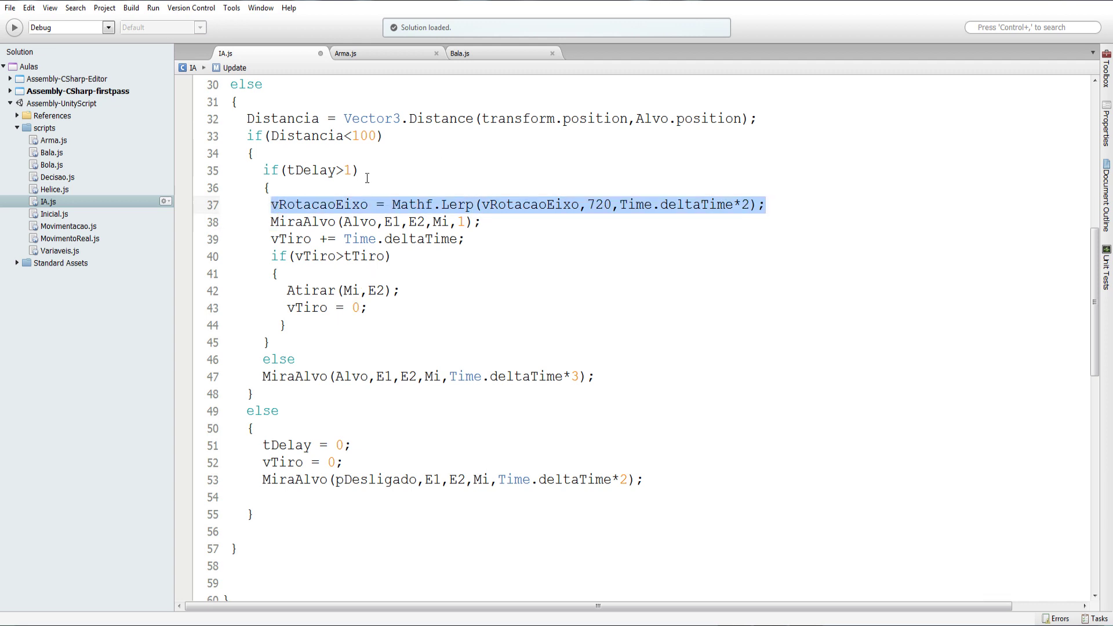
click(305, 363)
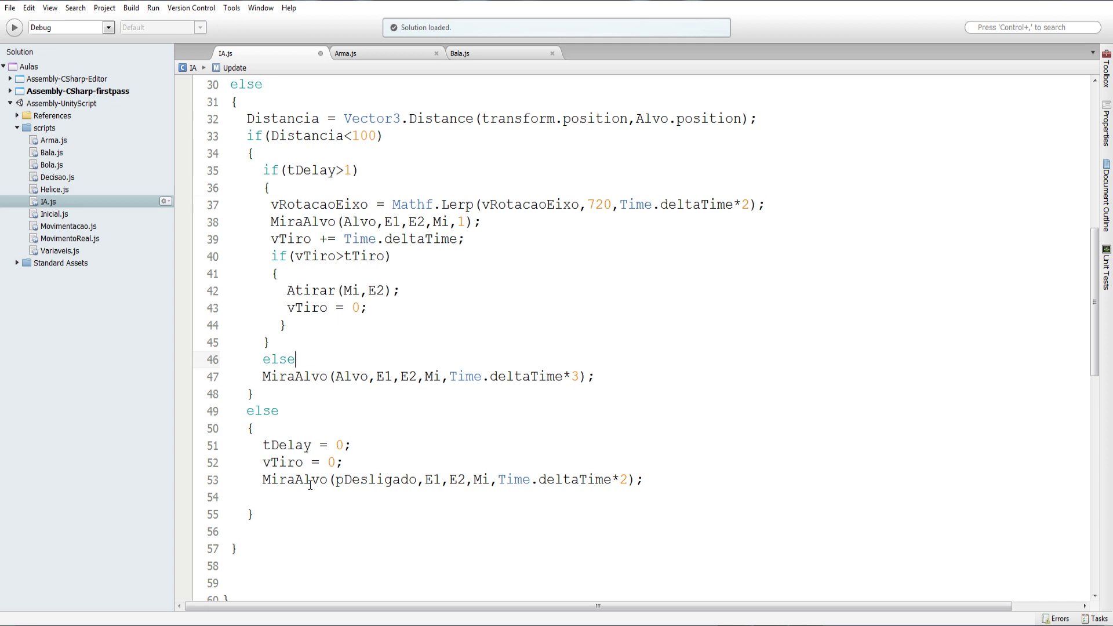
click(262, 445)
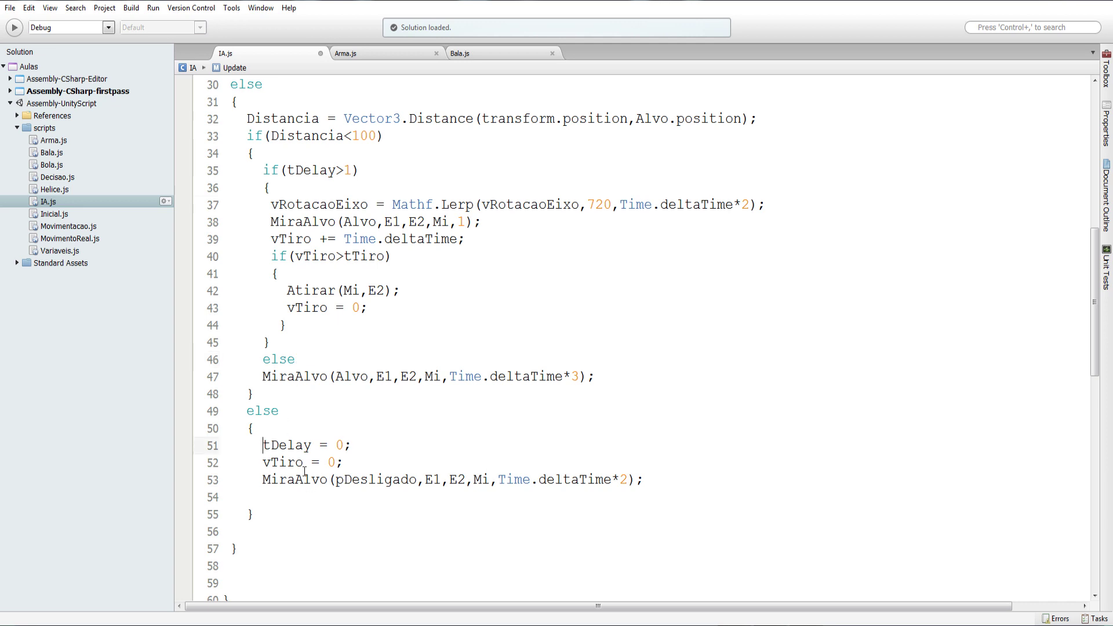
Step: Add a vRotacaoEixo Lerp after vTiro = 0; easing to 0 at Time.deltaTime
click(360, 462)
key(Return)
key(ctrl+v)
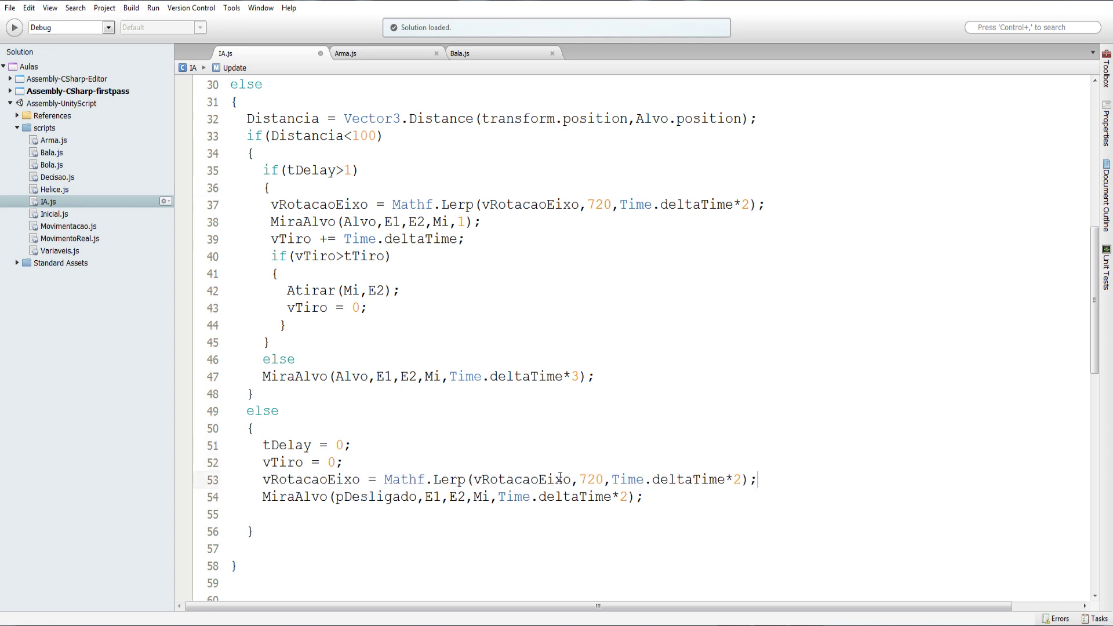
double_click(591, 477)
text(0)
drag(725, 479, 710, 480)
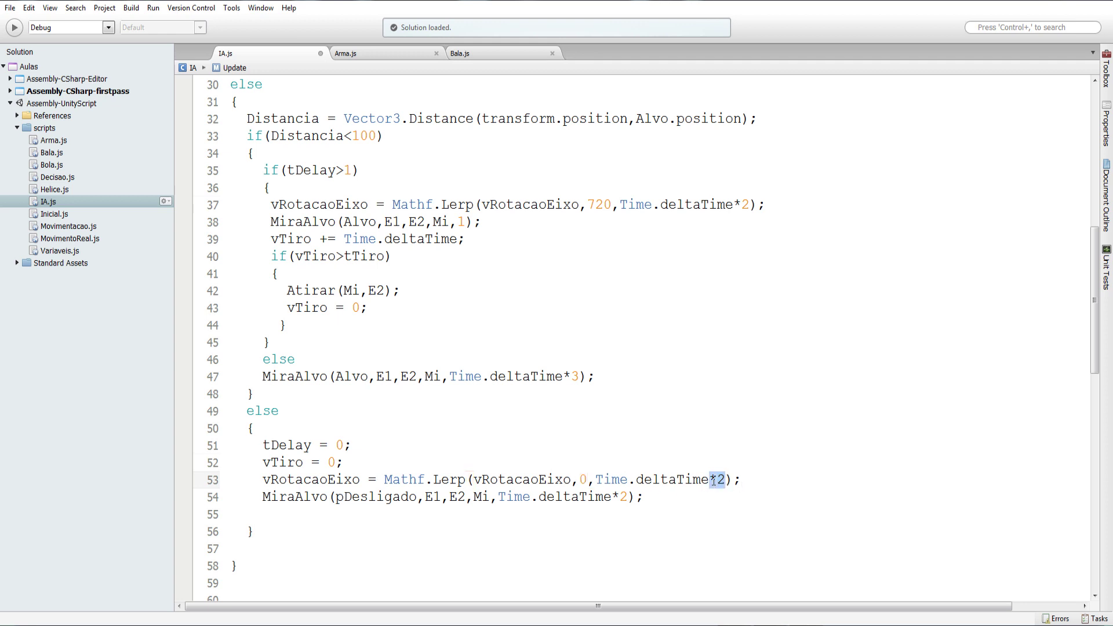
key(BackSpace)
Step: Move the Lerp-to-720 line from line 37 to just above if(tDelay>1)
drag(775, 197, 269, 205)
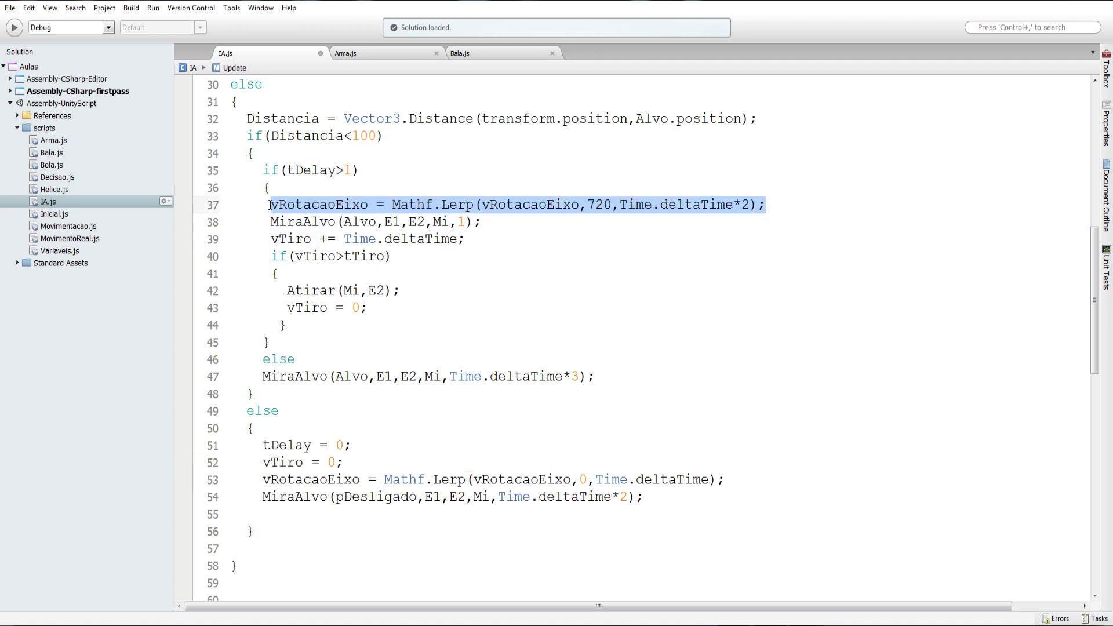
key(Delete)
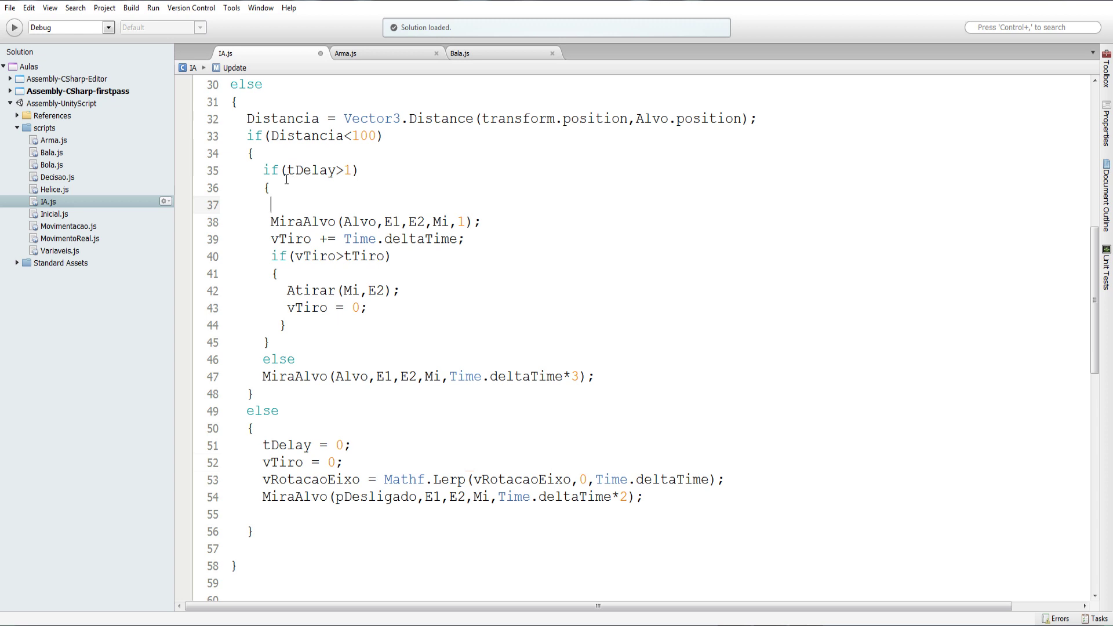
key(BackSpace)
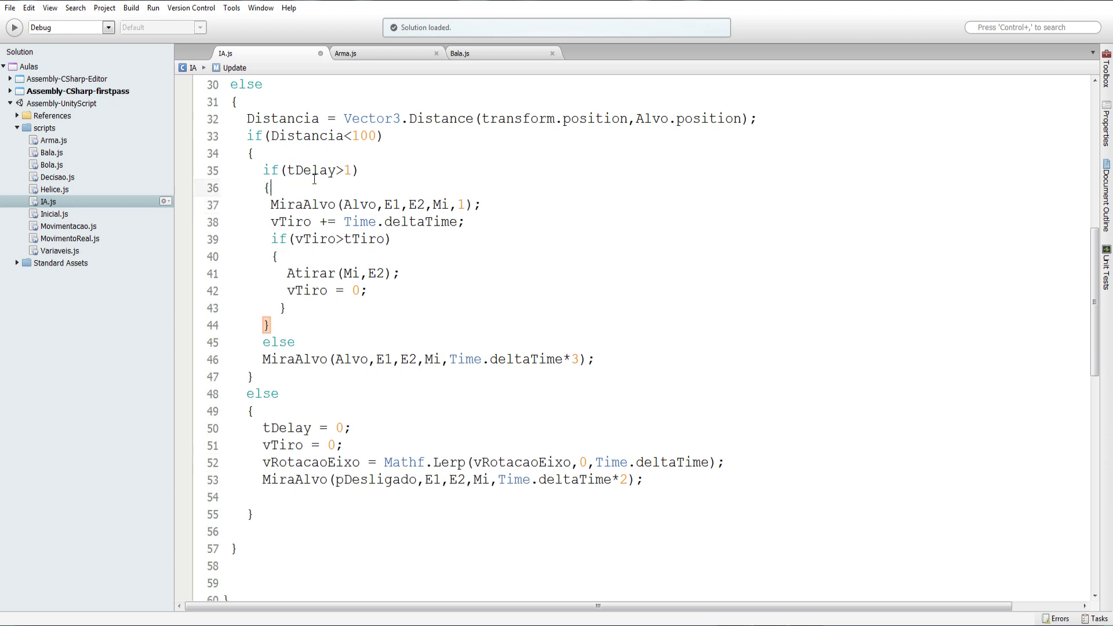
click(270, 170)
key(Return)
key(Up)
key(ctrl+v)
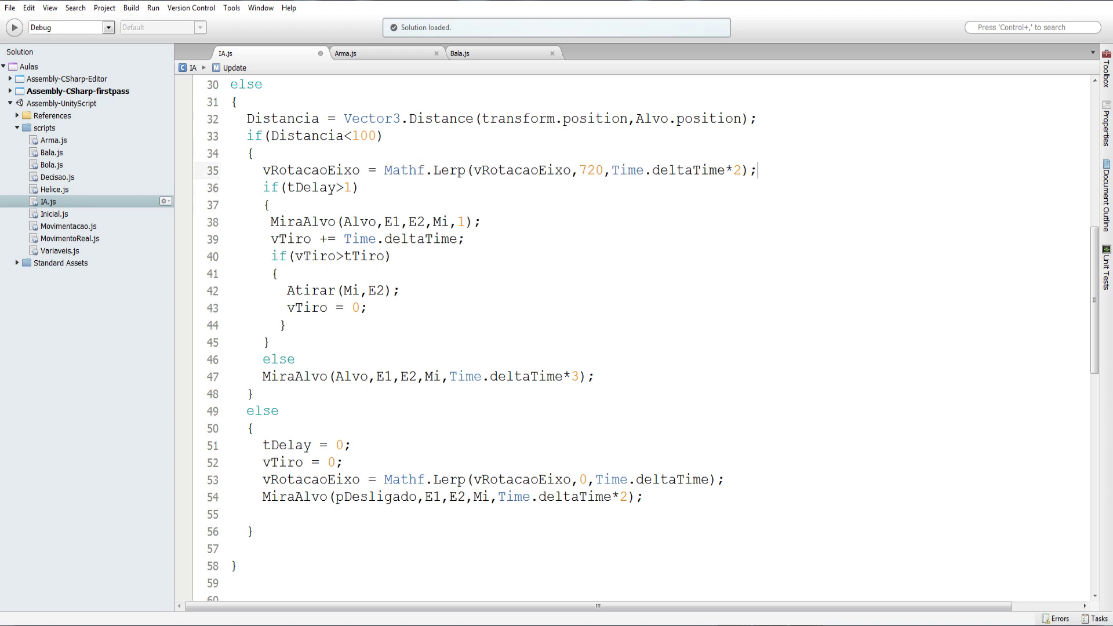
Step: Add an empty rotacionaEixo() call on a new line after line 53
double_click(321, 168)
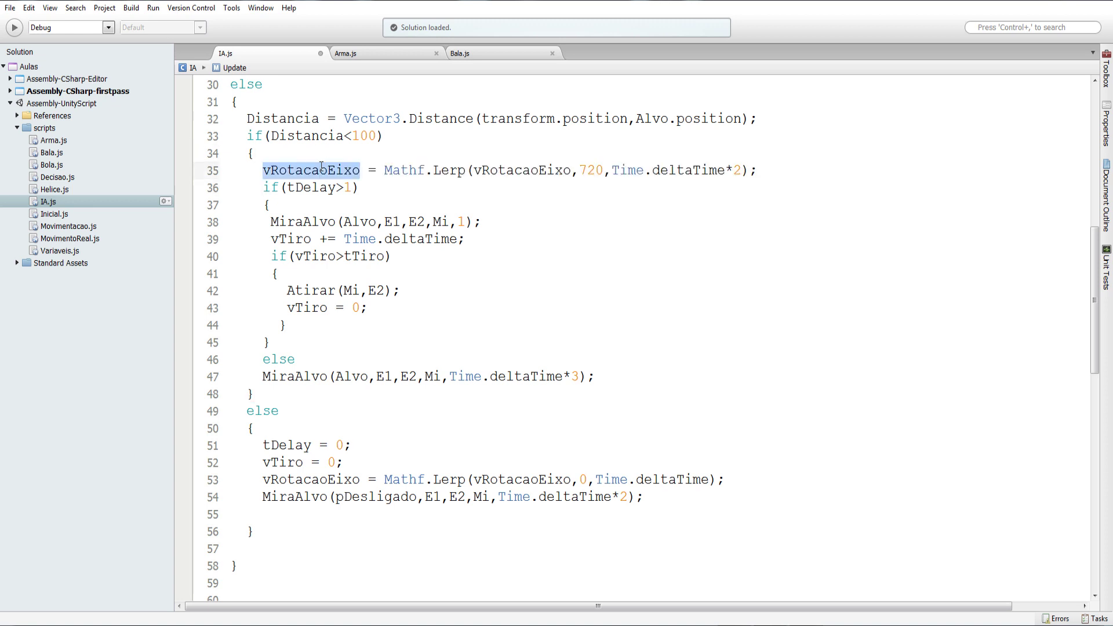
scroll(295, 438, down, 1)
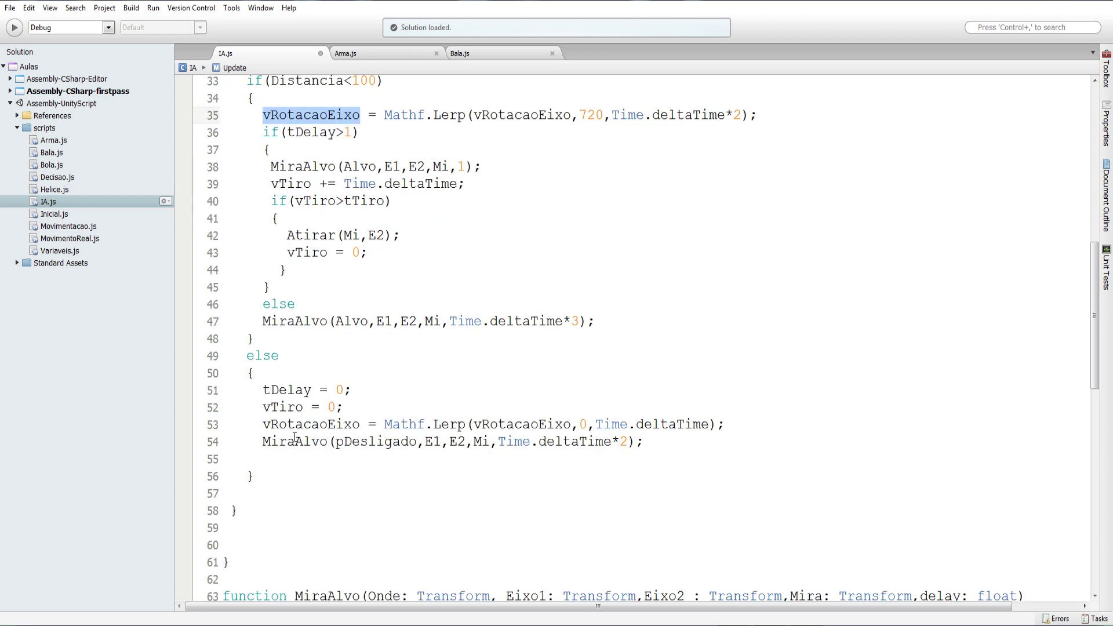
double_click(316, 426)
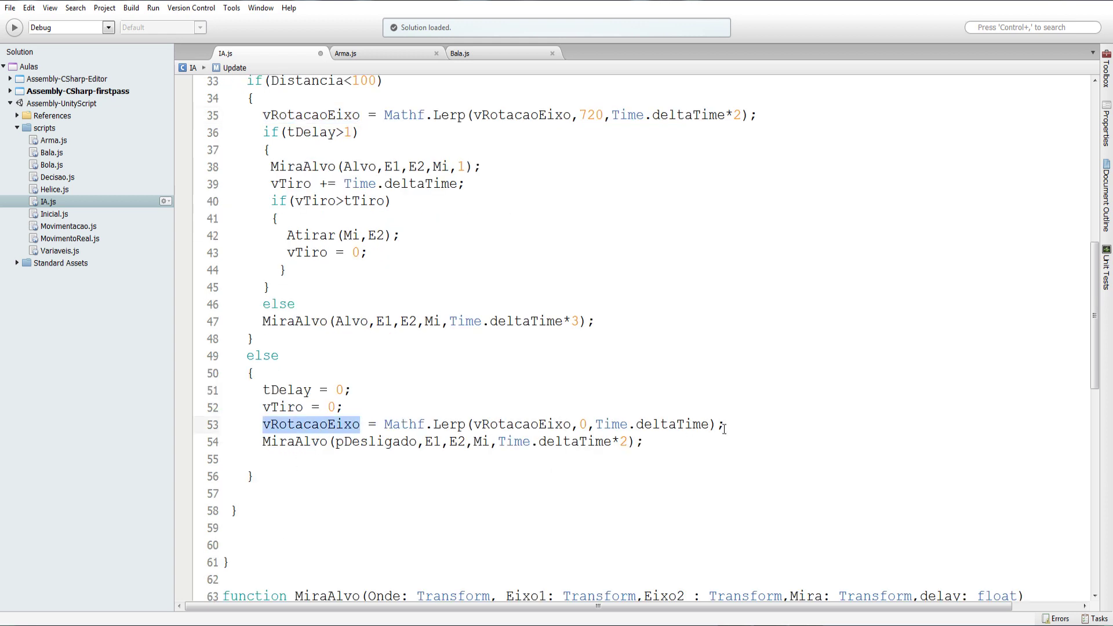
scroll(611, 480, down, 5)
scroll(472, 546, down, 3)
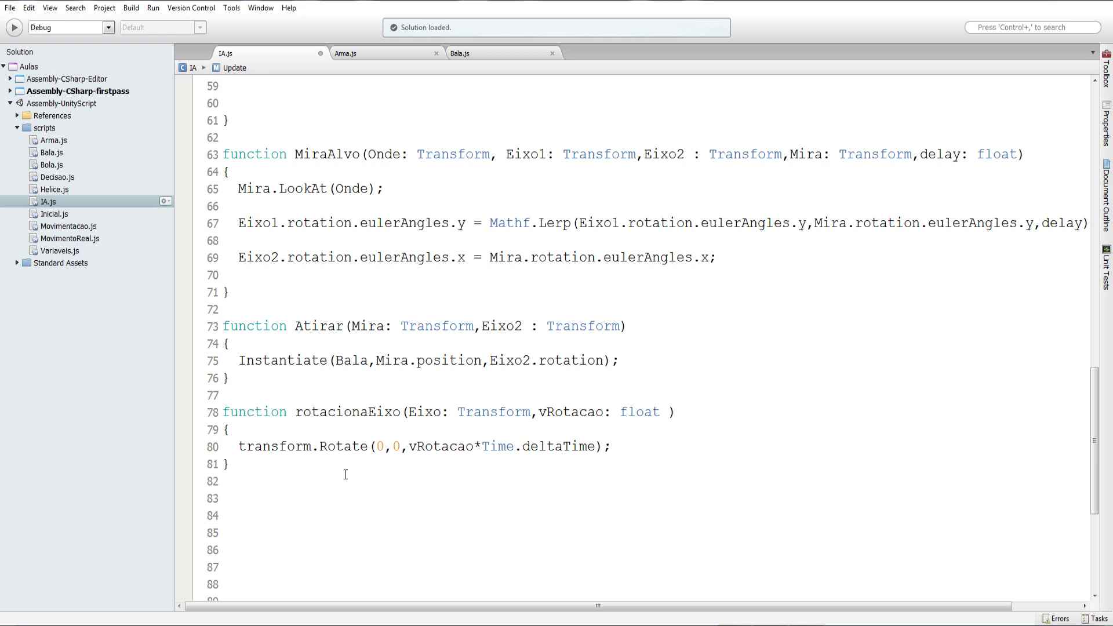
click(343, 424)
double_click(352, 417)
key(ctrl+c)
scroll(353, 417, up, 8)
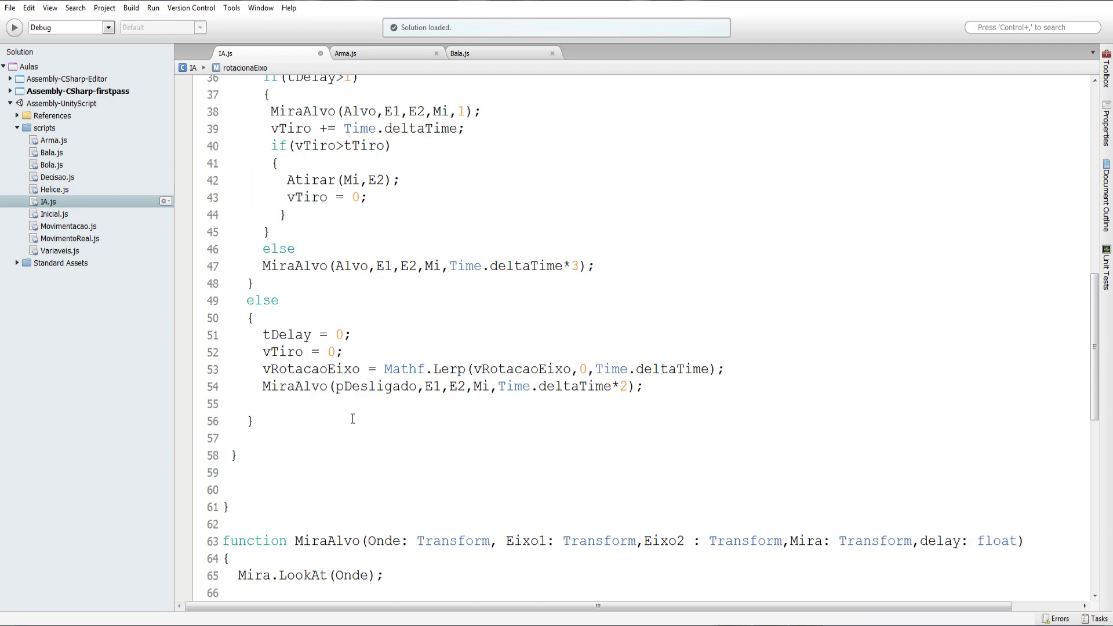
click(739, 370)
key(Return)
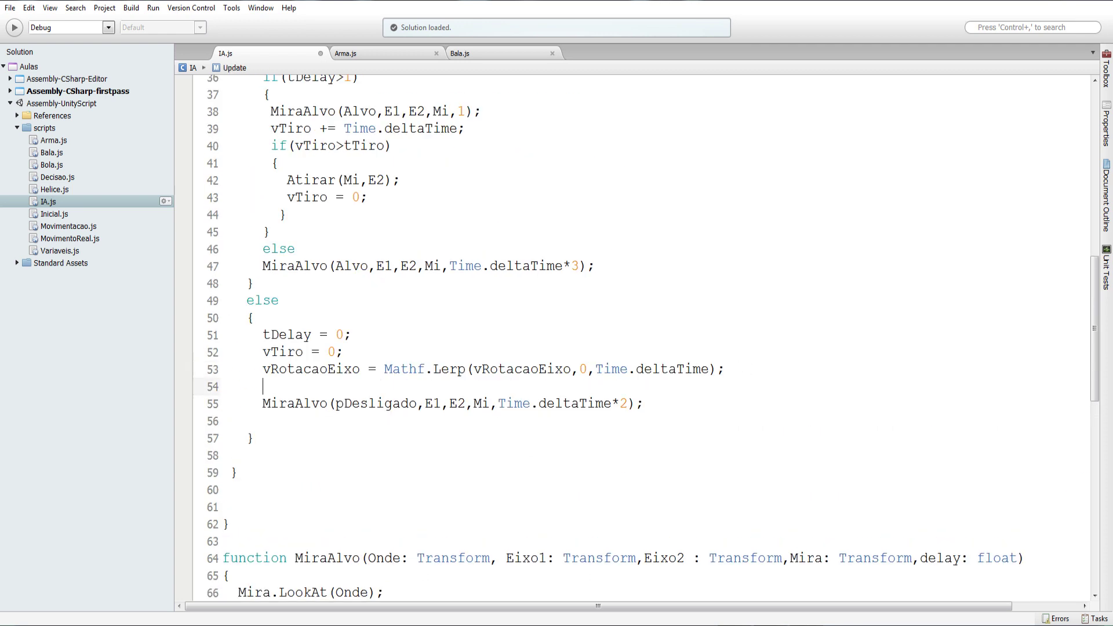
key(ctrl+v)
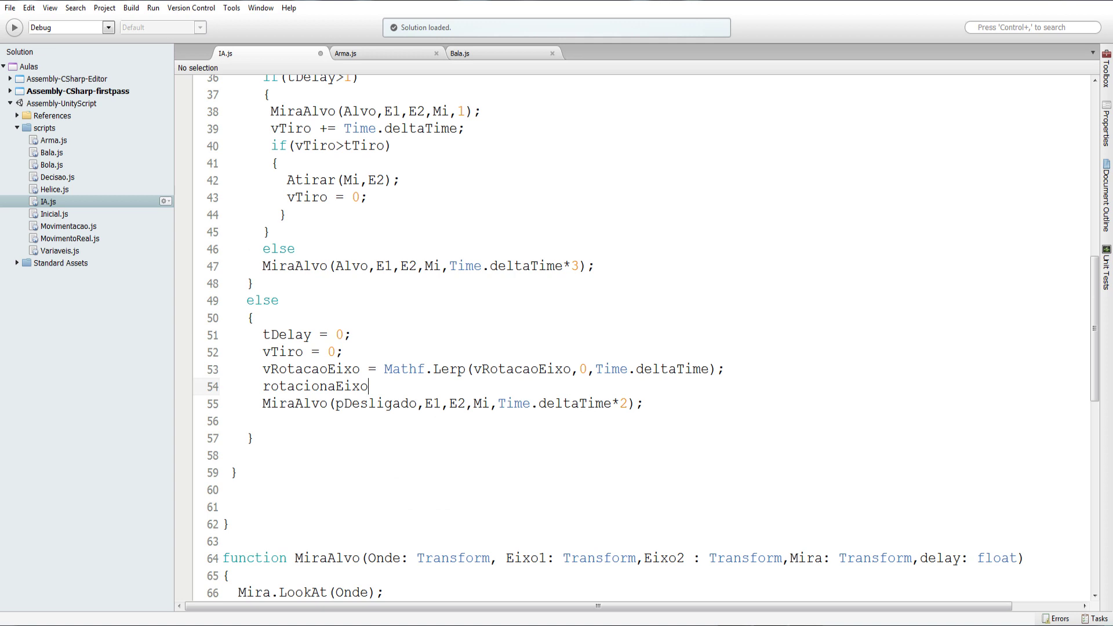
text(())
Step: Fill in the call as rotacionaEixo(E3,vRotacaoEixo);
scroll(409, 405, up, 6)
scroll(385, 158, up, 3)
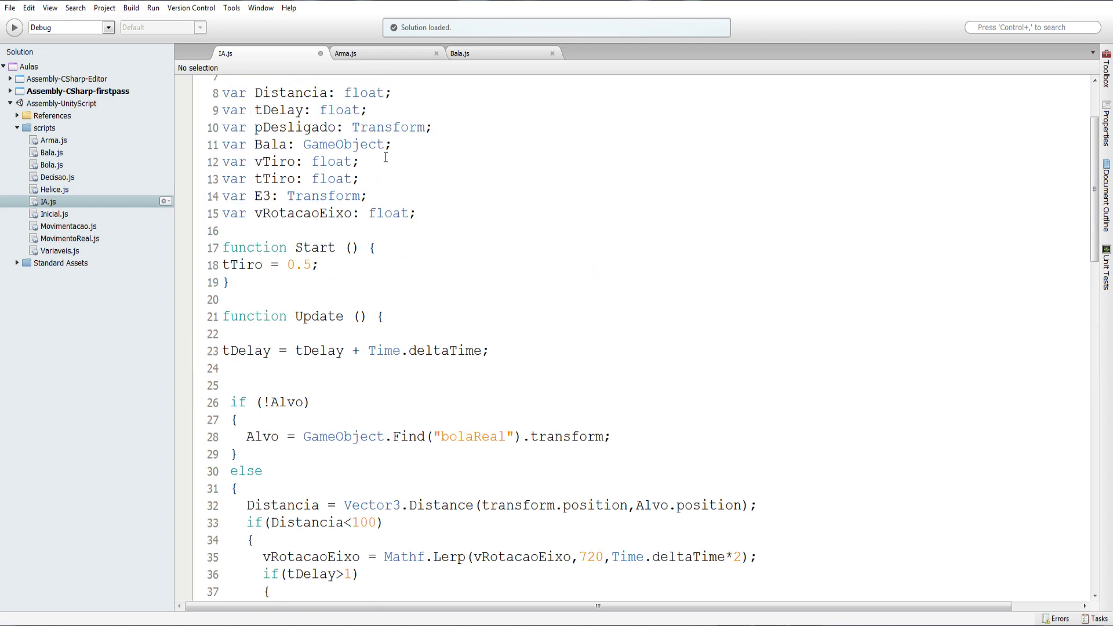
double_click(266, 192)
key(ctrl+c)
scroll(331, 364, down, 5)
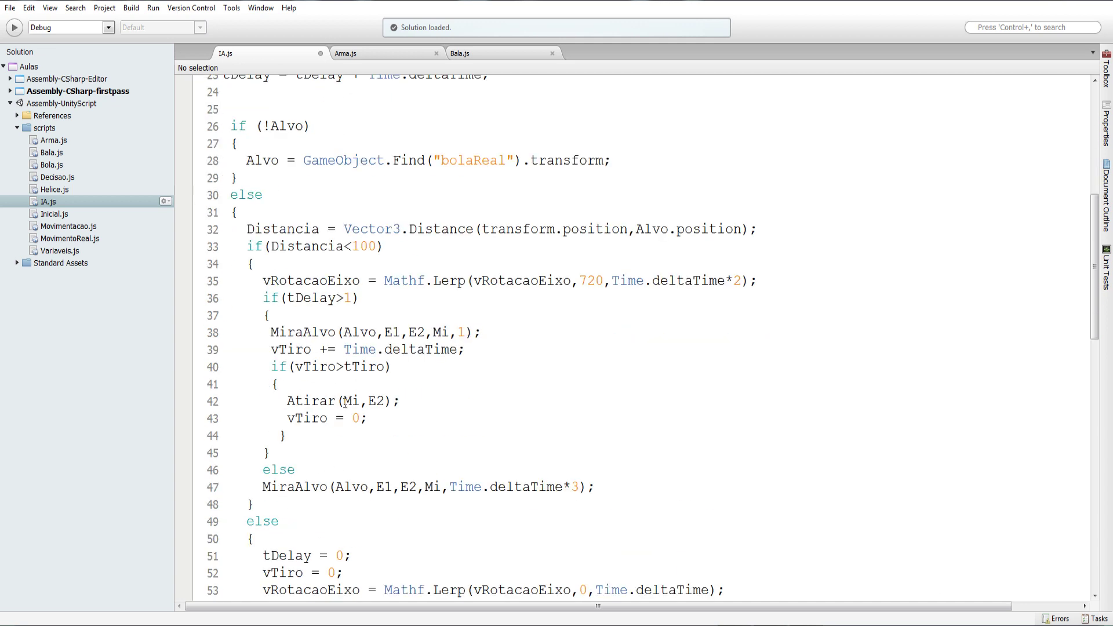
scroll(345, 404, down, 2)
scroll(357, 449, down, 1)
click(377, 442)
key(ctrl+v)
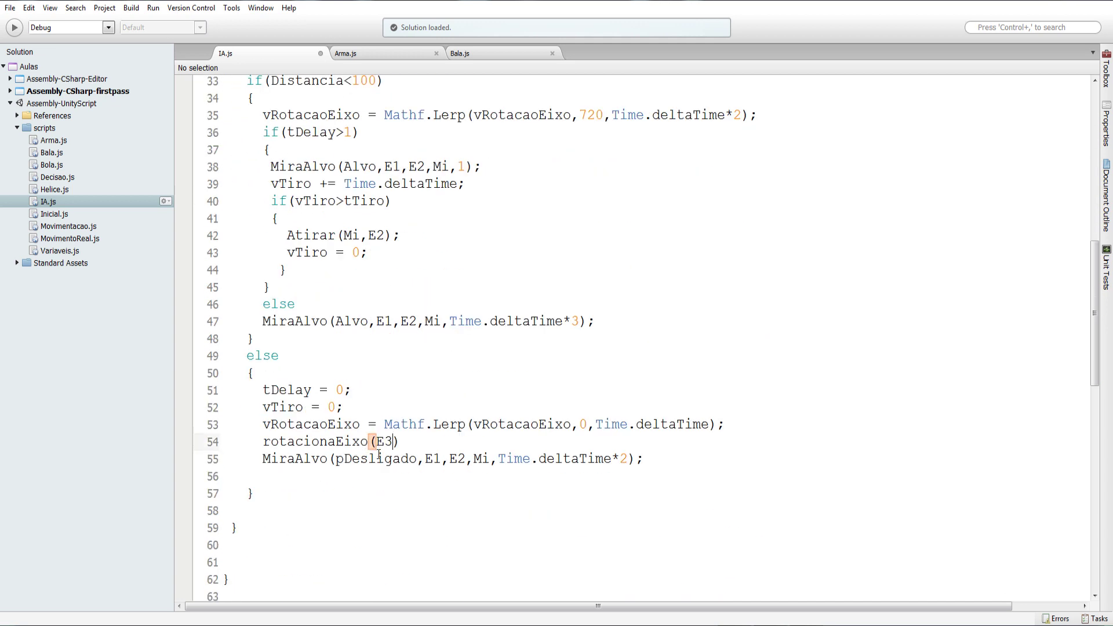
text(,)
double_click(297, 423)
key(ctrl+c)
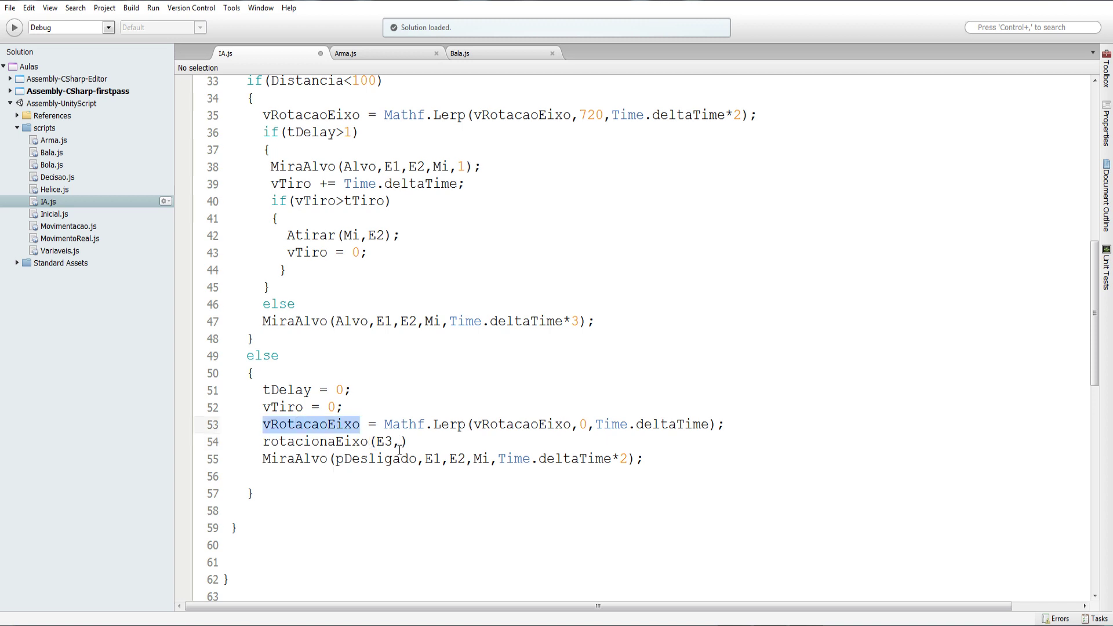
click(399, 443)
key(ctrl+v)
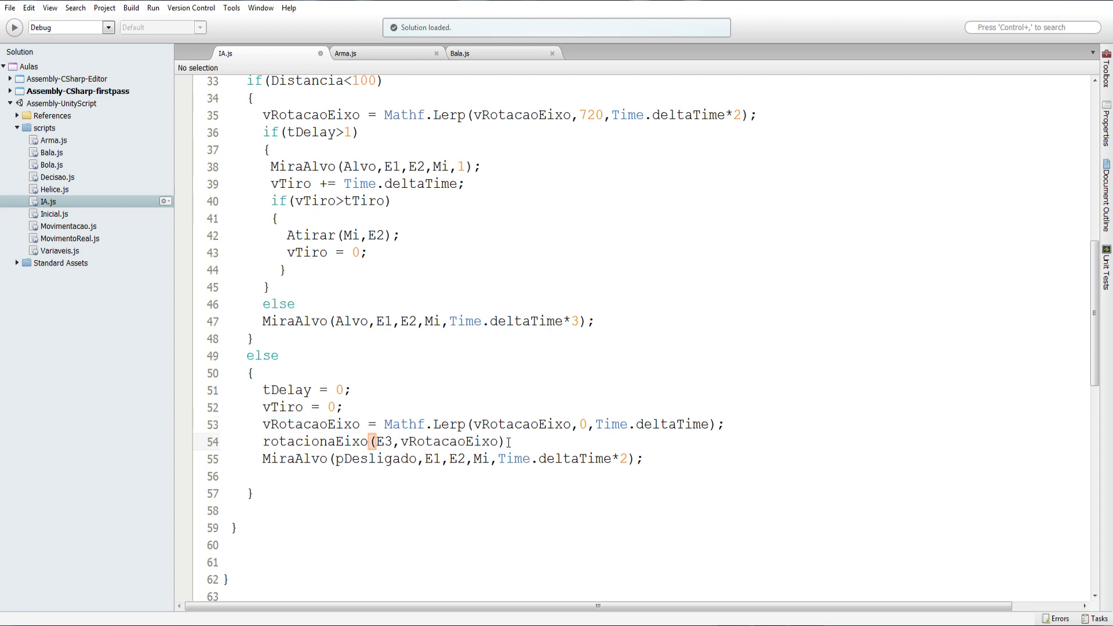
text(;)
Step: Copy the rotacionaEixo(E3,vRotacaoEixo); statement onto a new line after line 35, then return to Unity
drag(514, 442, 265, 443)
key(ctrl+c)
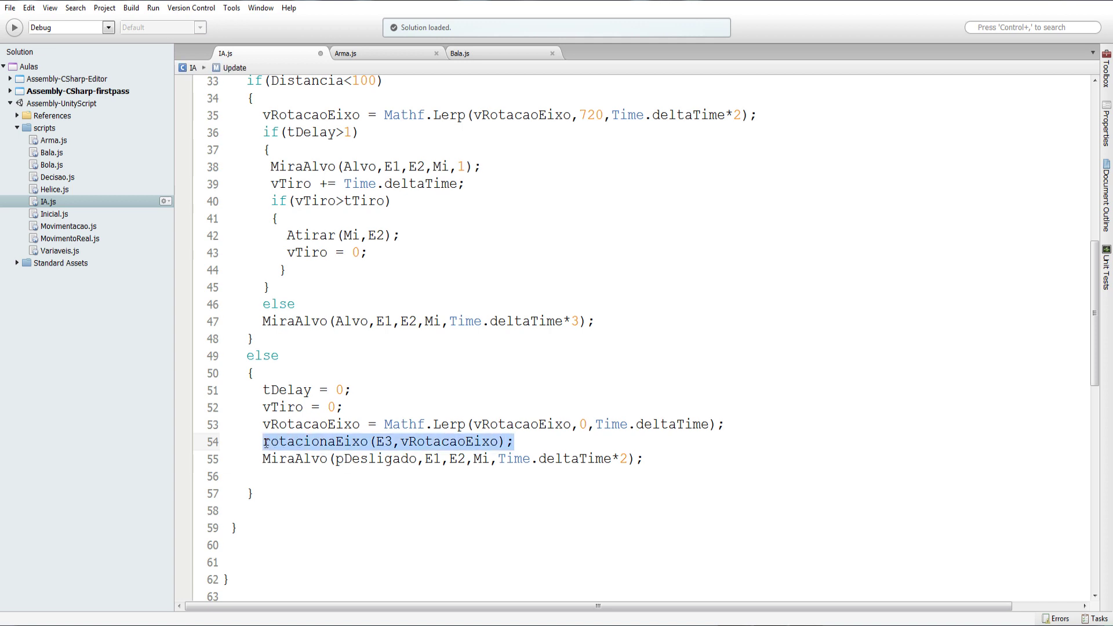
scroll(313, 442, up, 2)
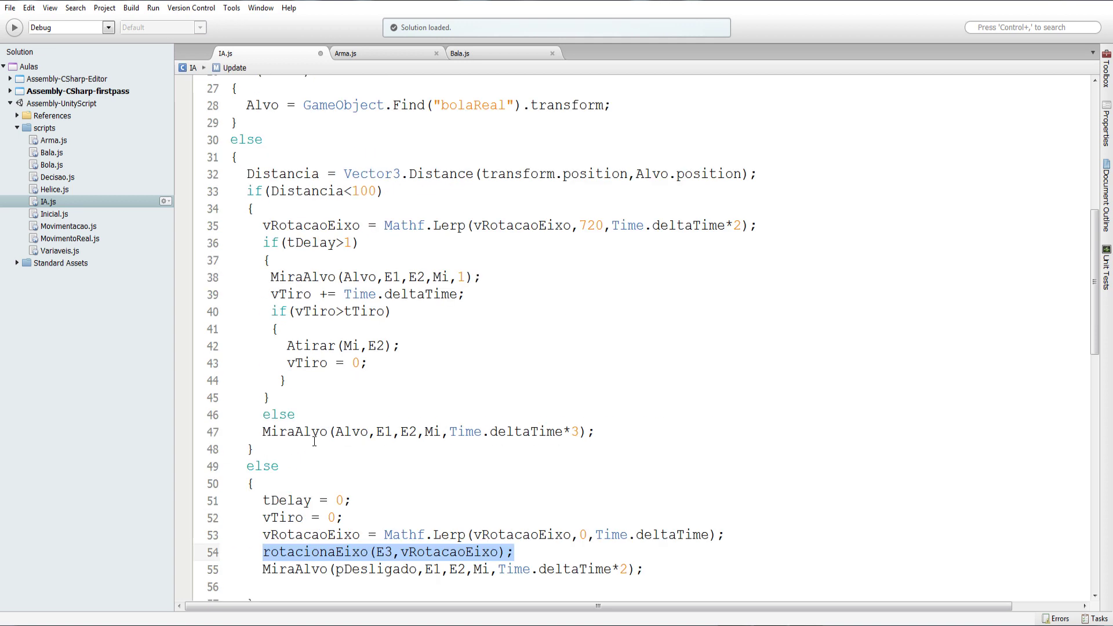
click(773, 227)
key(Return)
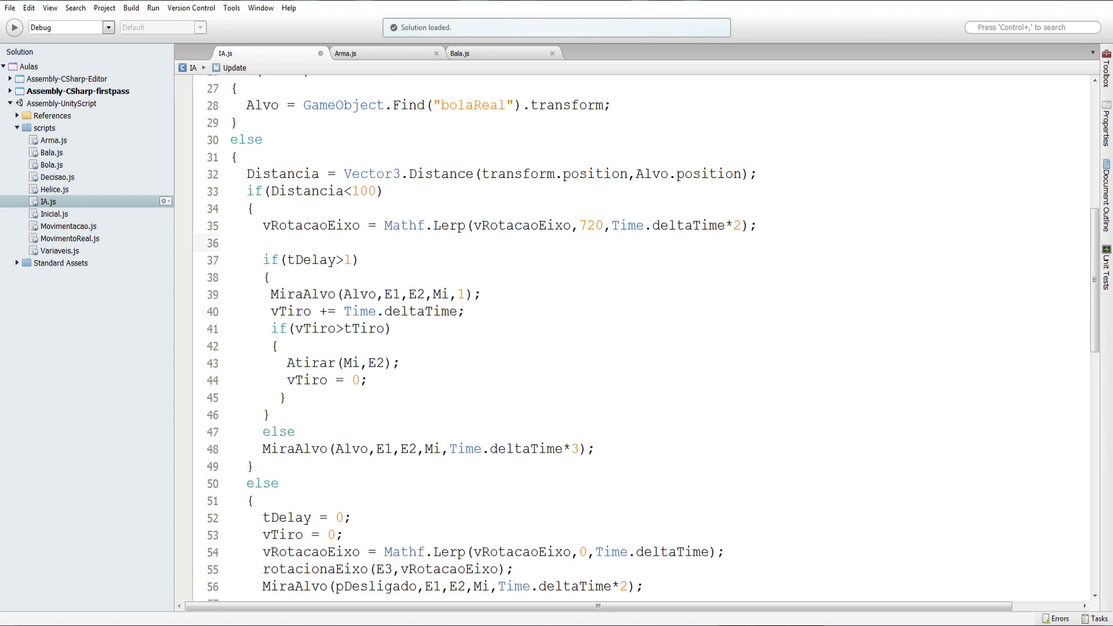
key(ctrl+v)
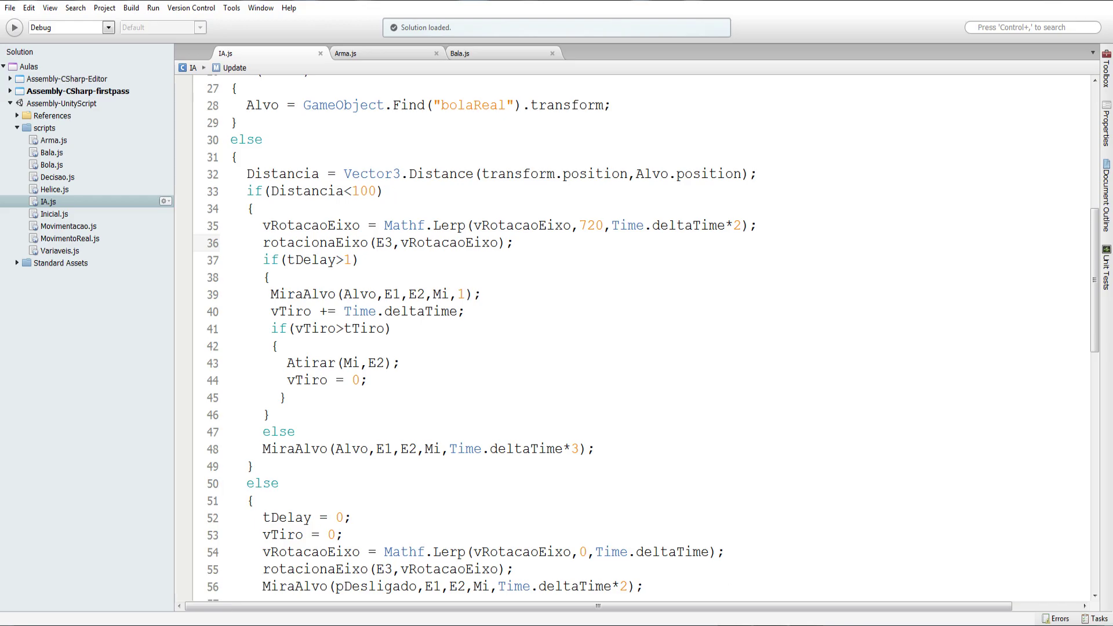
key(alt+Tab)
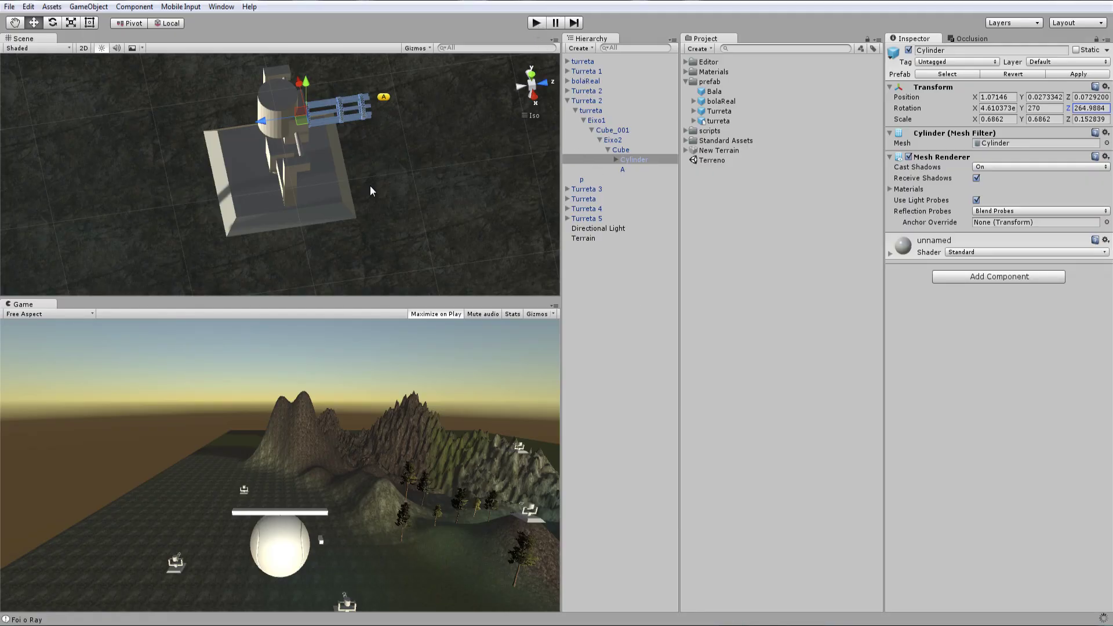
Step: Run the scene twice to watch the turret fire Bala clones, then select Turreta 2 to view its IA script
click(533, 23)
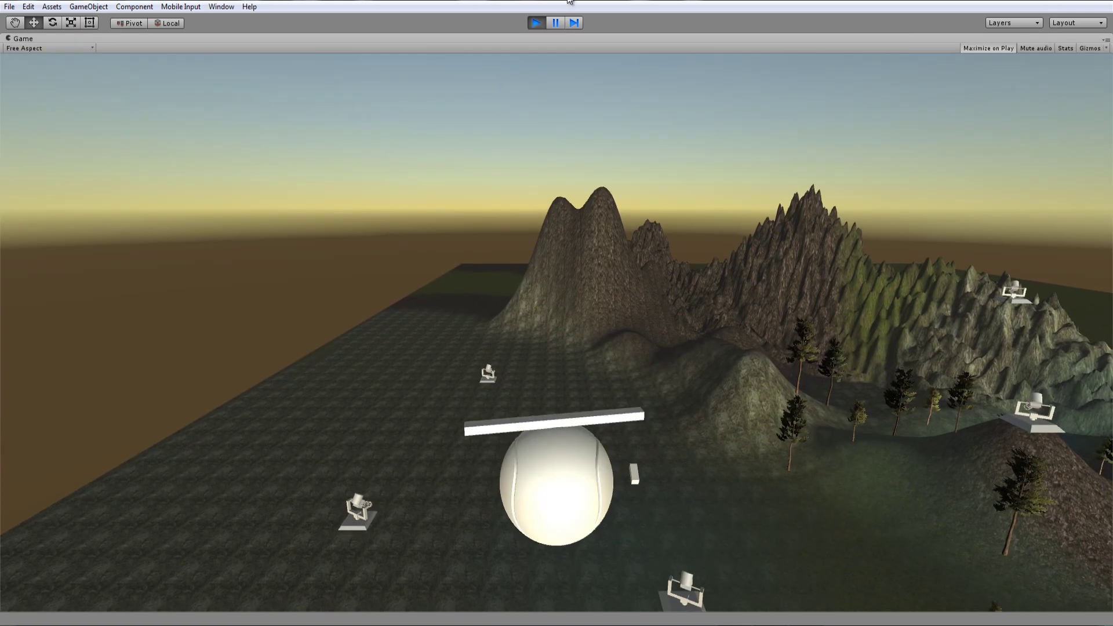
click(535, 23)
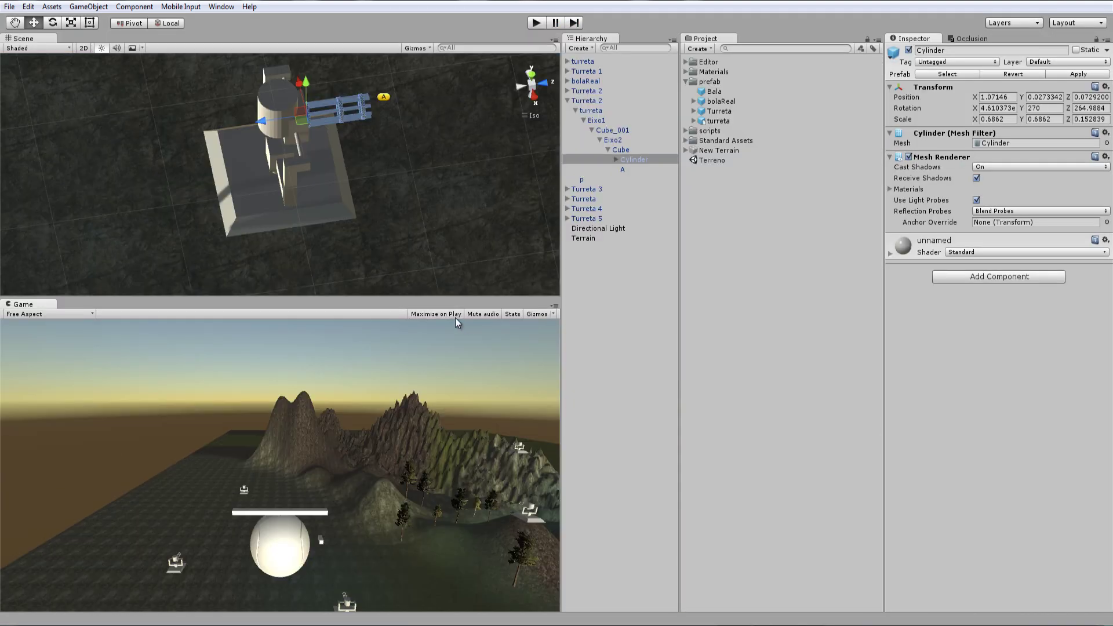
click(536, 23)
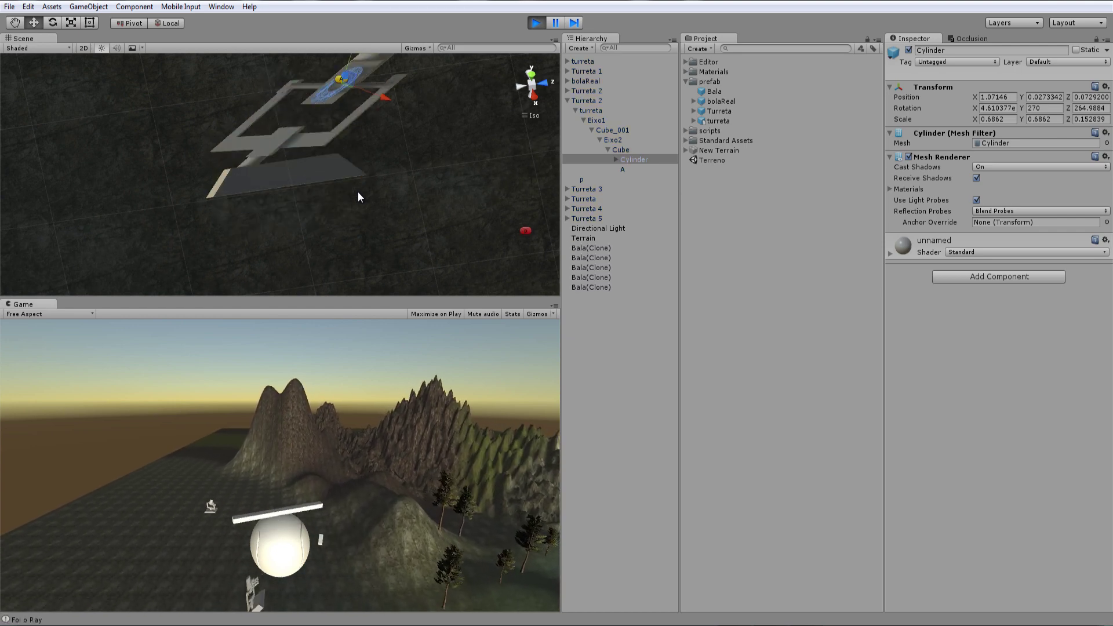
click(536, 26)
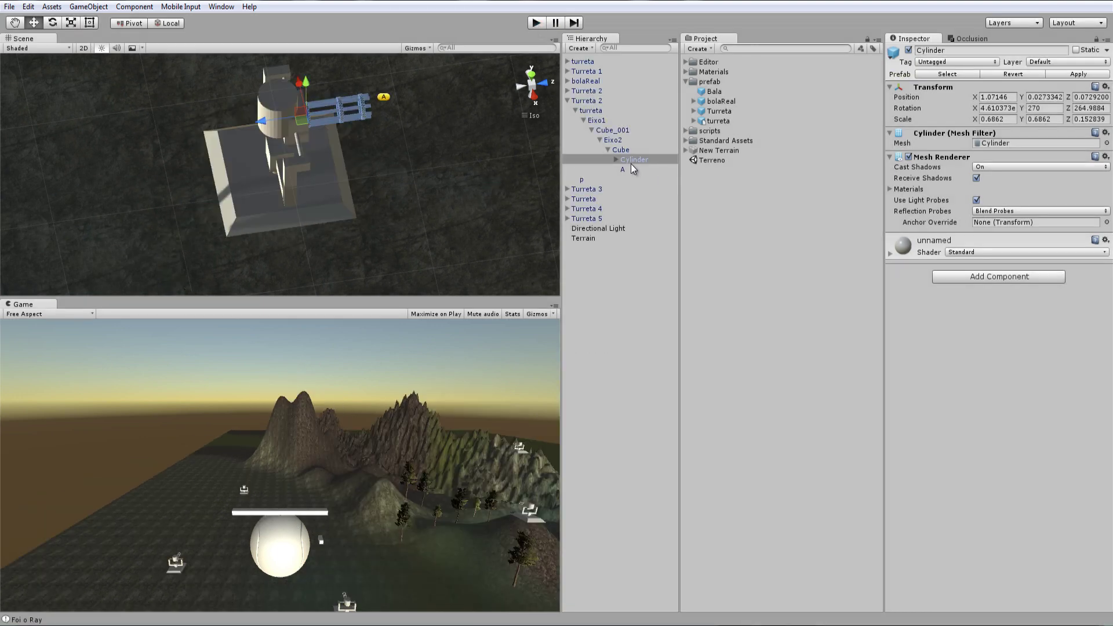
click(591, 102)
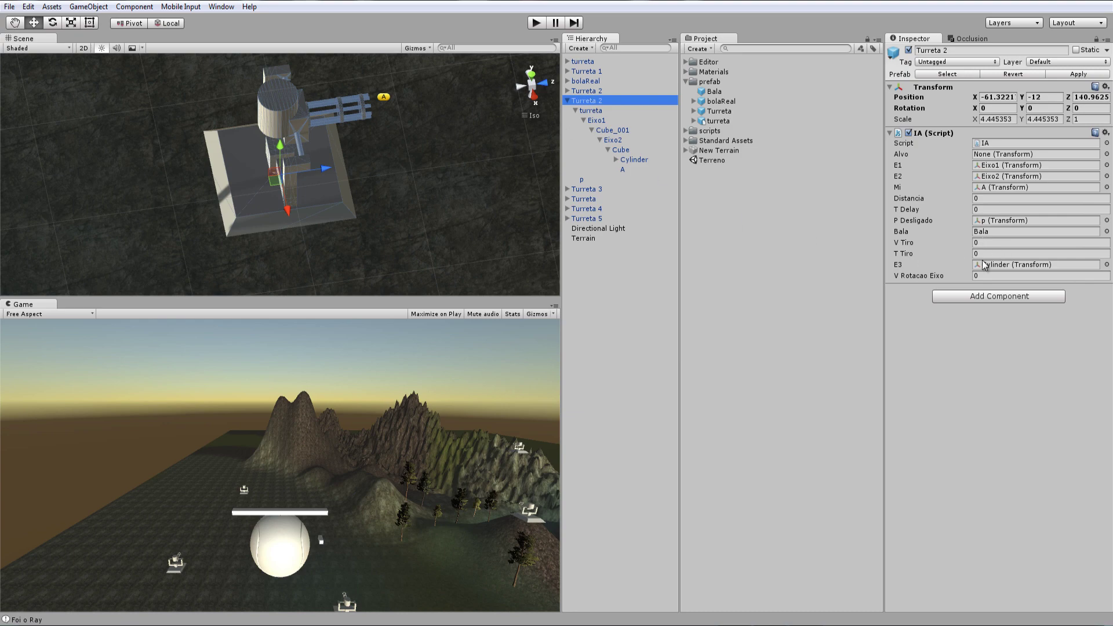
Step: Change line 82 to rotate Eixo.transform, then start a Play test in Unity
key(alt+Tab)
scroll(490, 472, down, 8)
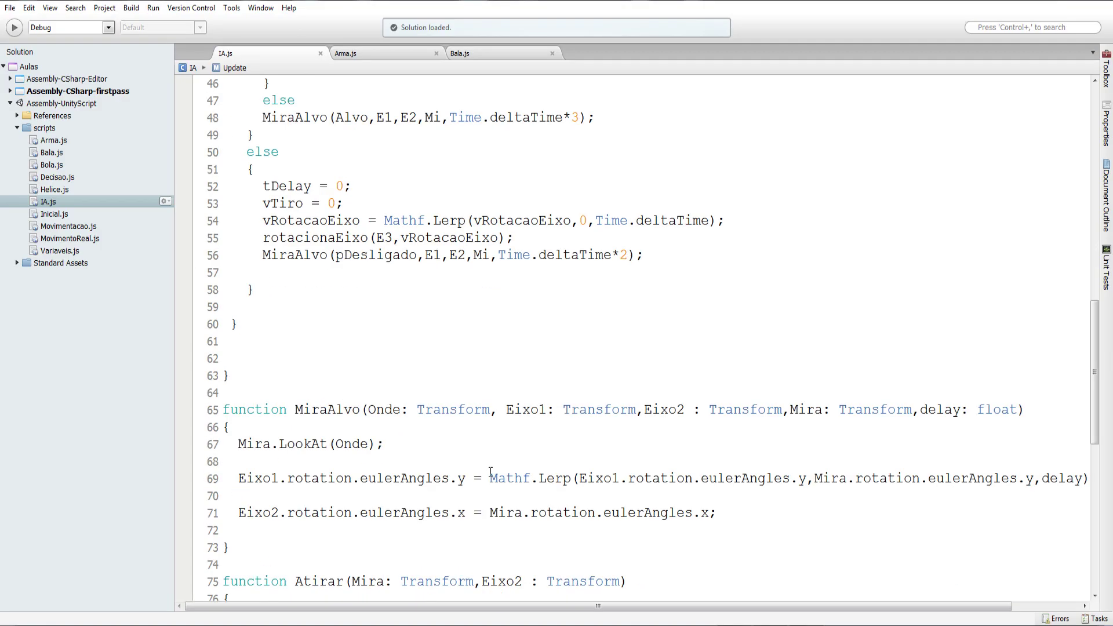
scroll(490, 472, down, 12)
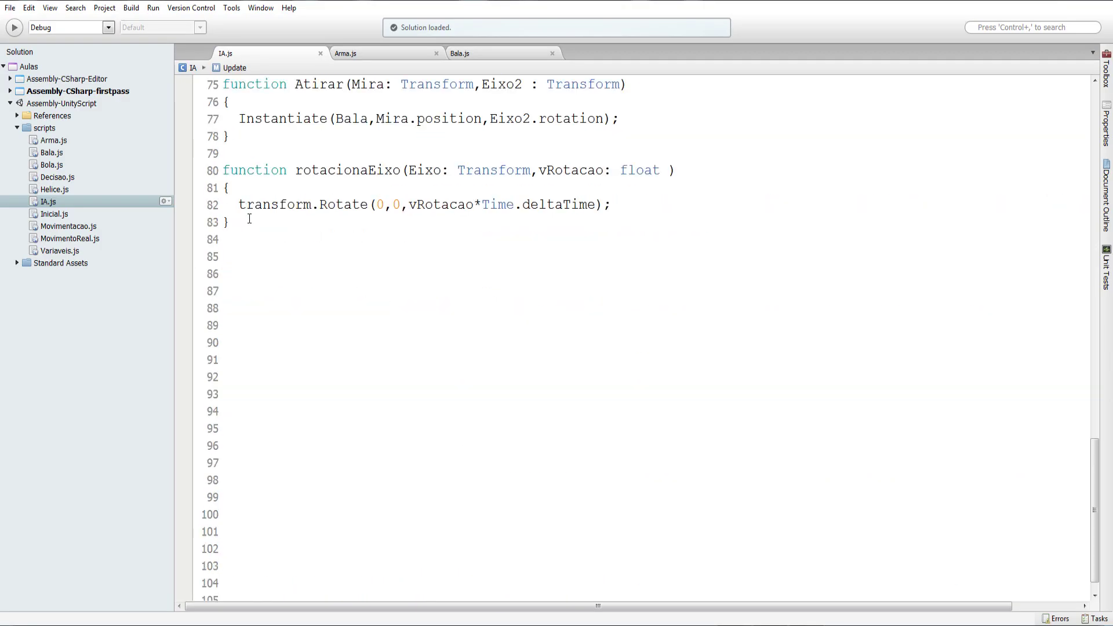
scroll(469, 325, up, 3)
double_click(431, 341)
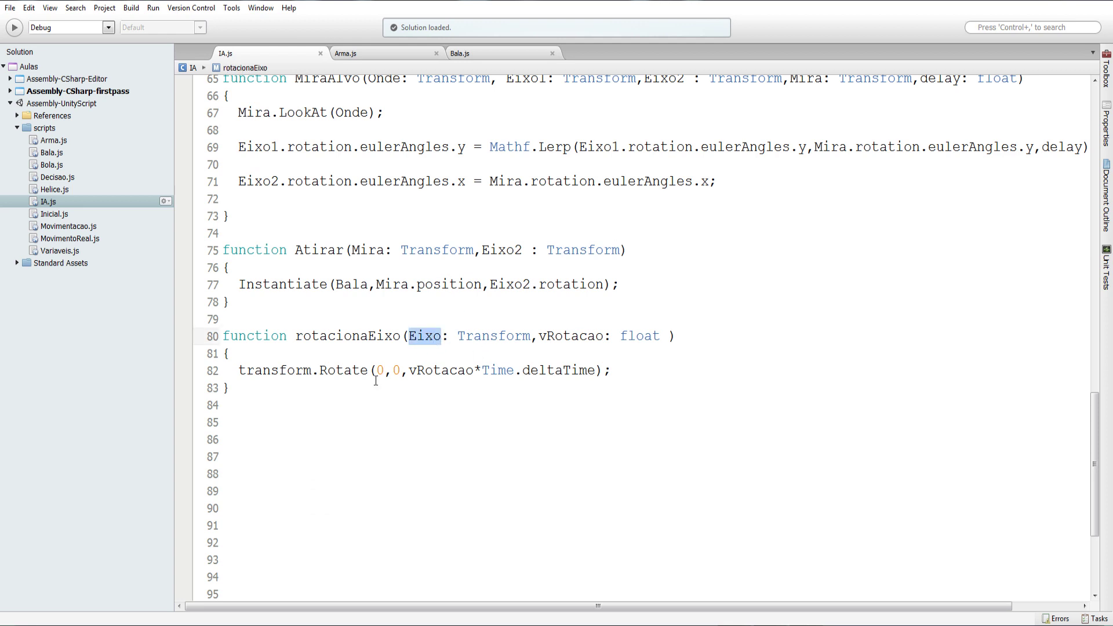
click(236, 371)
text(Eixo)
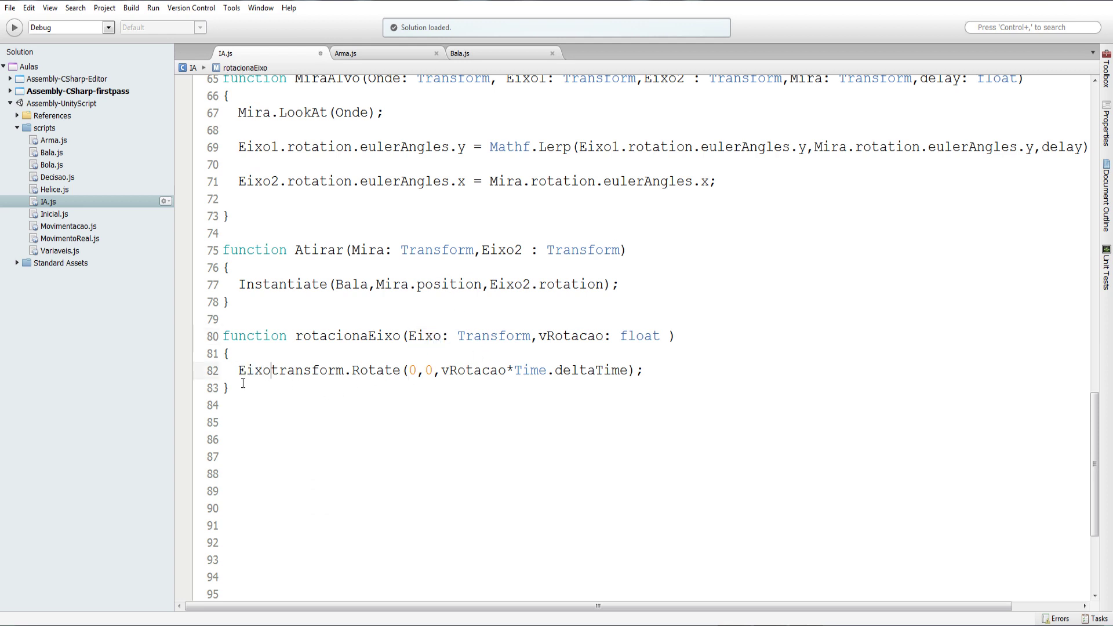
text(.)
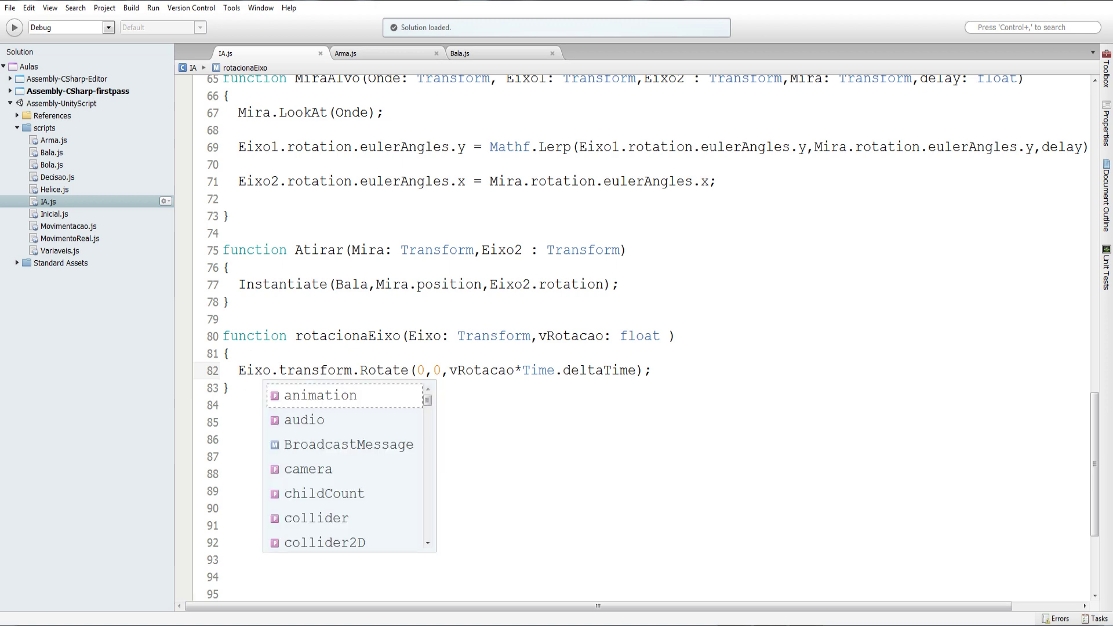
key(alt+Tab)
click(534, 24)
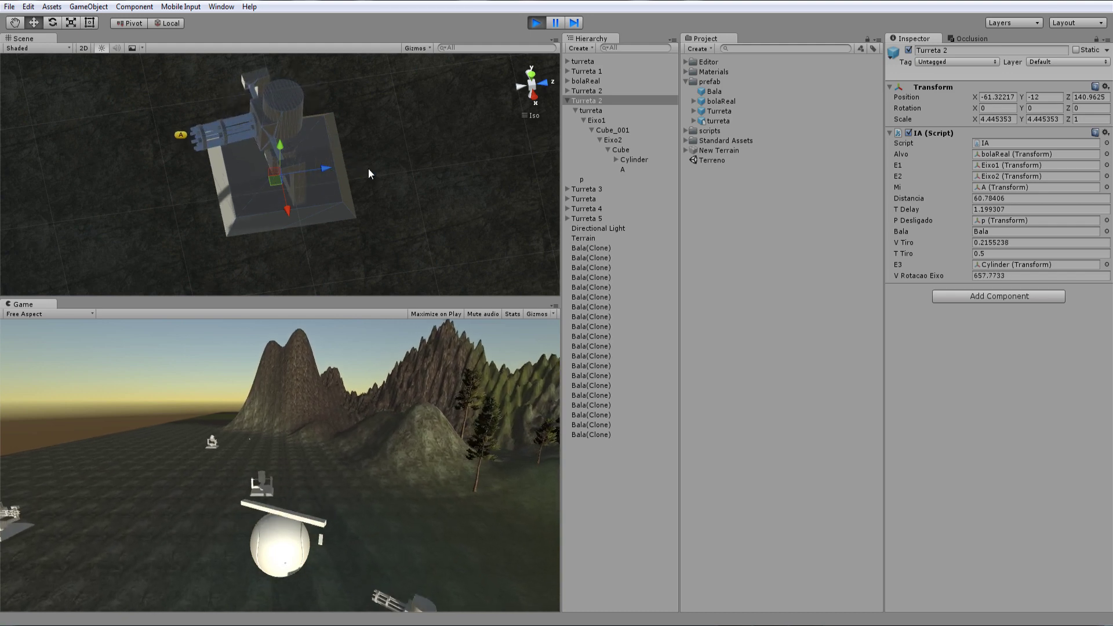
Step: Pause the test, maximize the Game view to watch the barrel spin and fire, then stop play
click(554, 27)
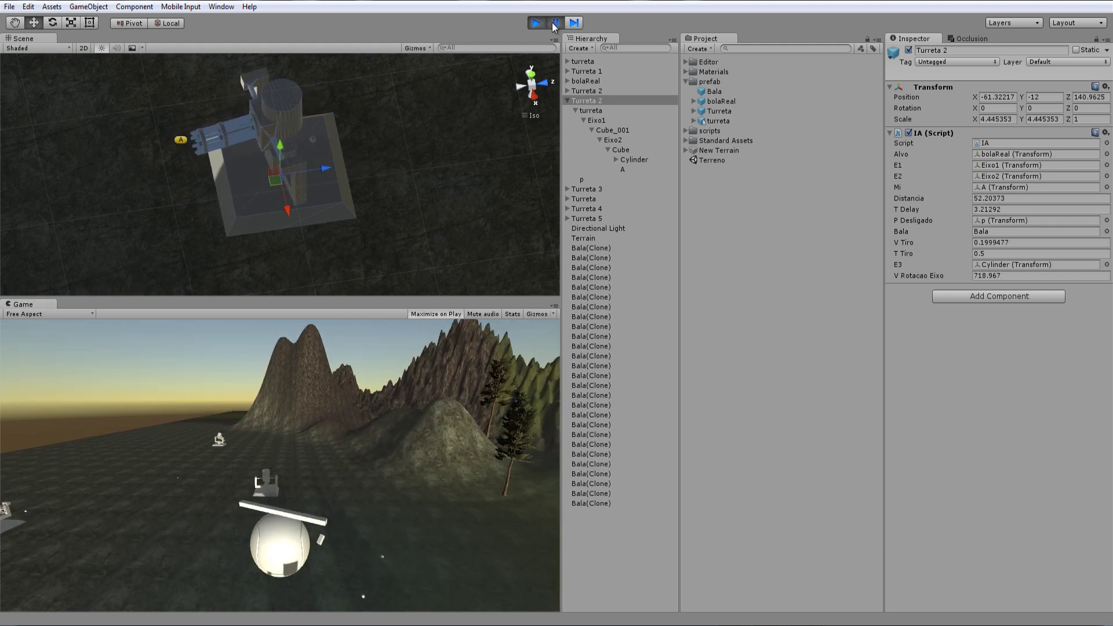
click(554, 25)
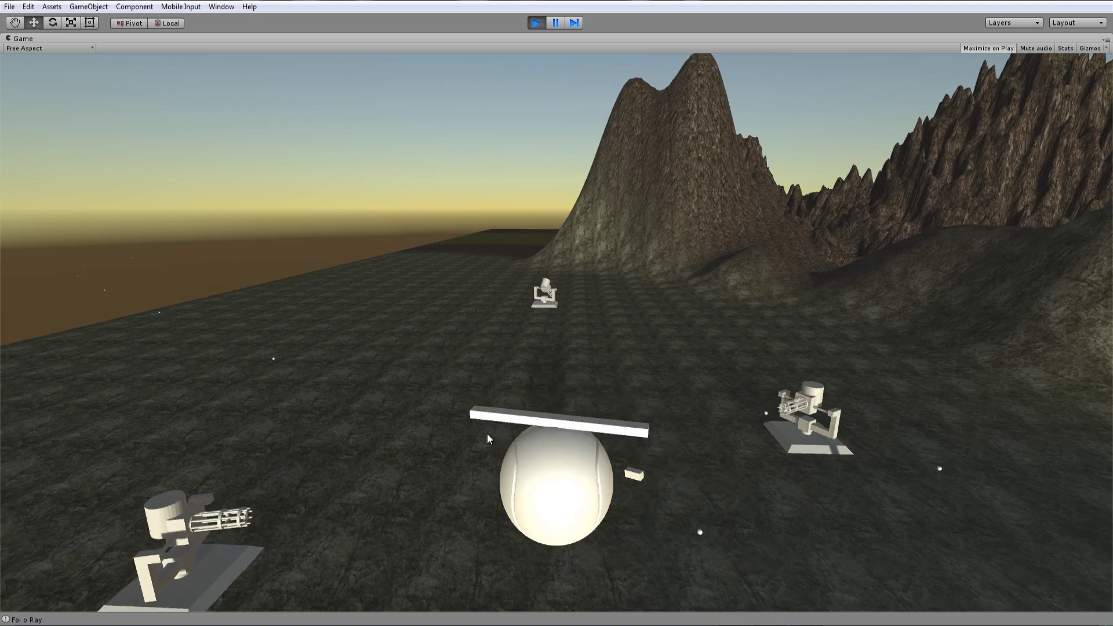
click(536, 23)
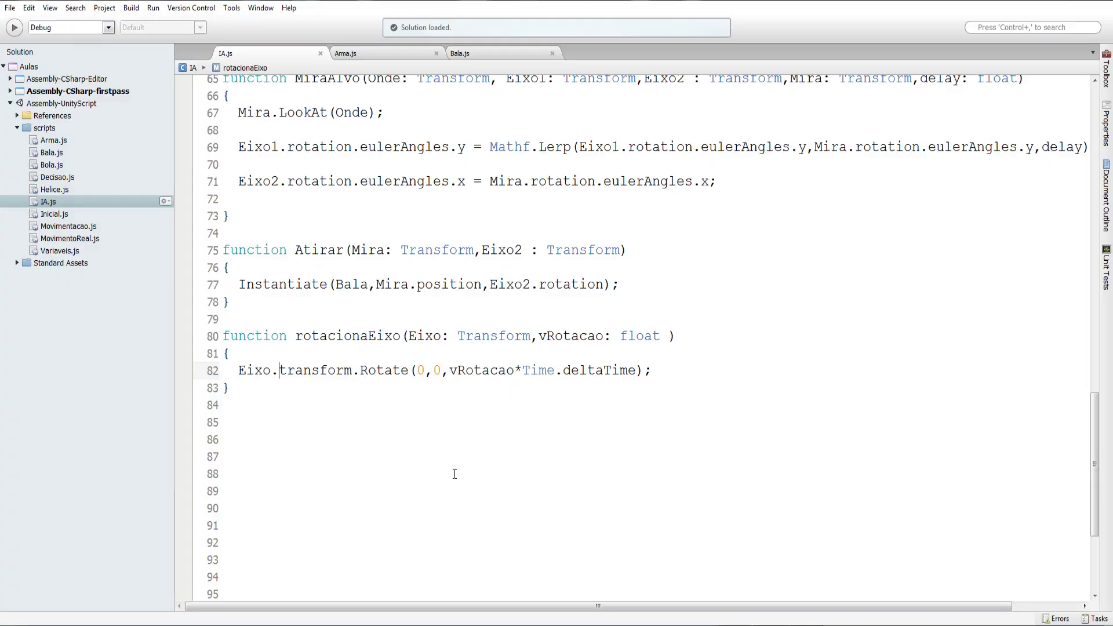
Step: Scroll through IA.js to check Update's ramp to 720 and back to 0 and the rotacionaEixo function
scroll(425, 274, up, 6)
scroll(425, 275, up, 2)
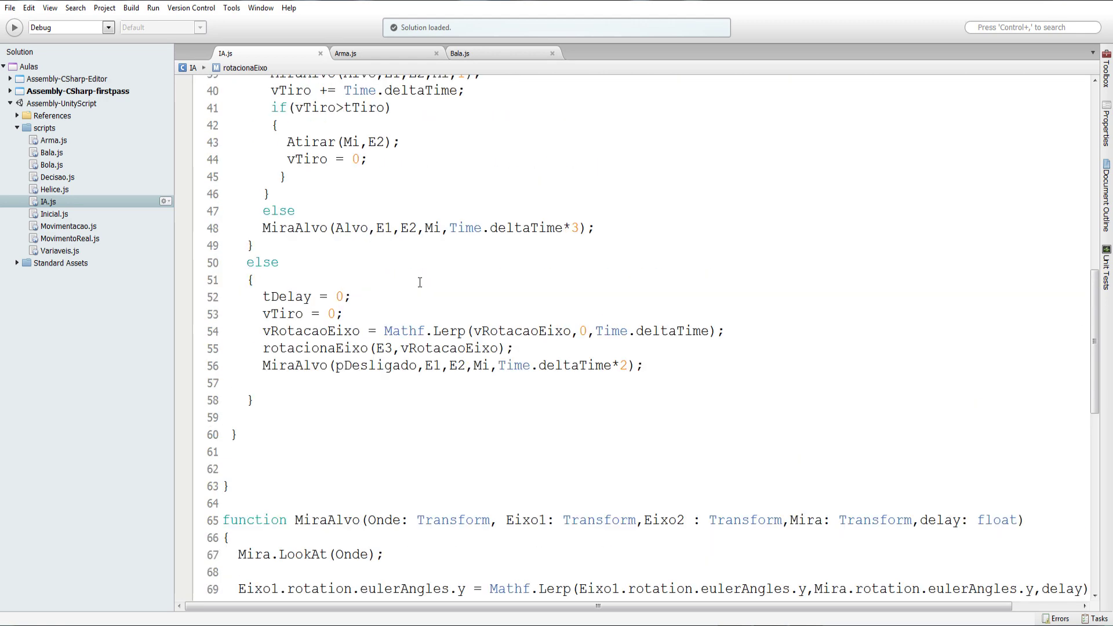
scroll(423, 278, up, 2)
scroll(420, 285, up, 2)
scroll(361, 233, up, 3)
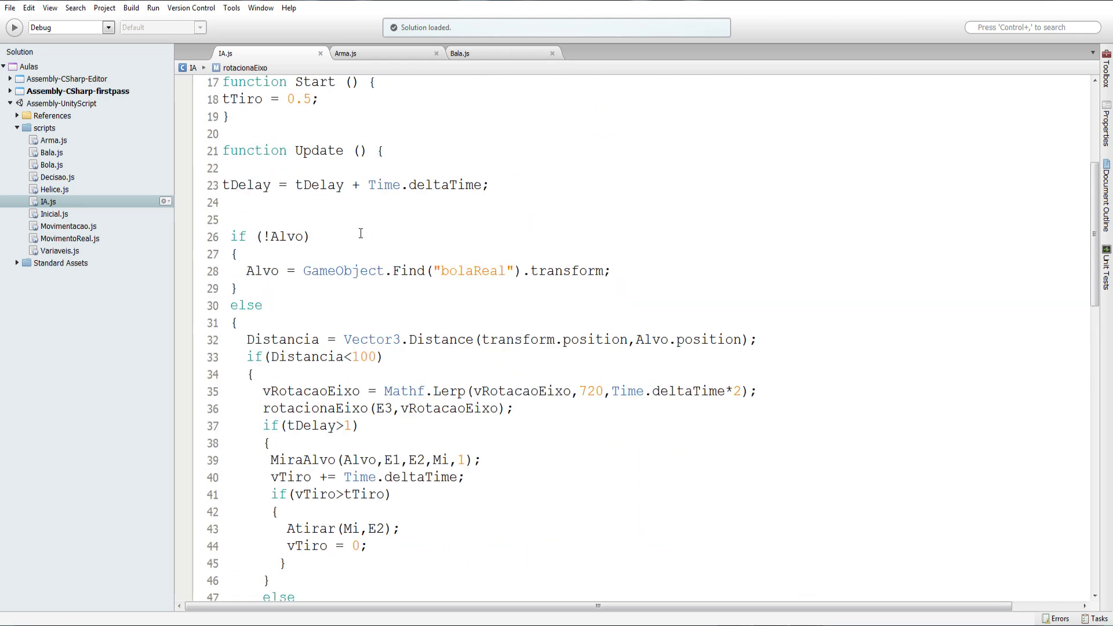
scroll(427, 273, up, 1)
scroll(348, 272, down, 5)
scroll(349, 272, down, 4)
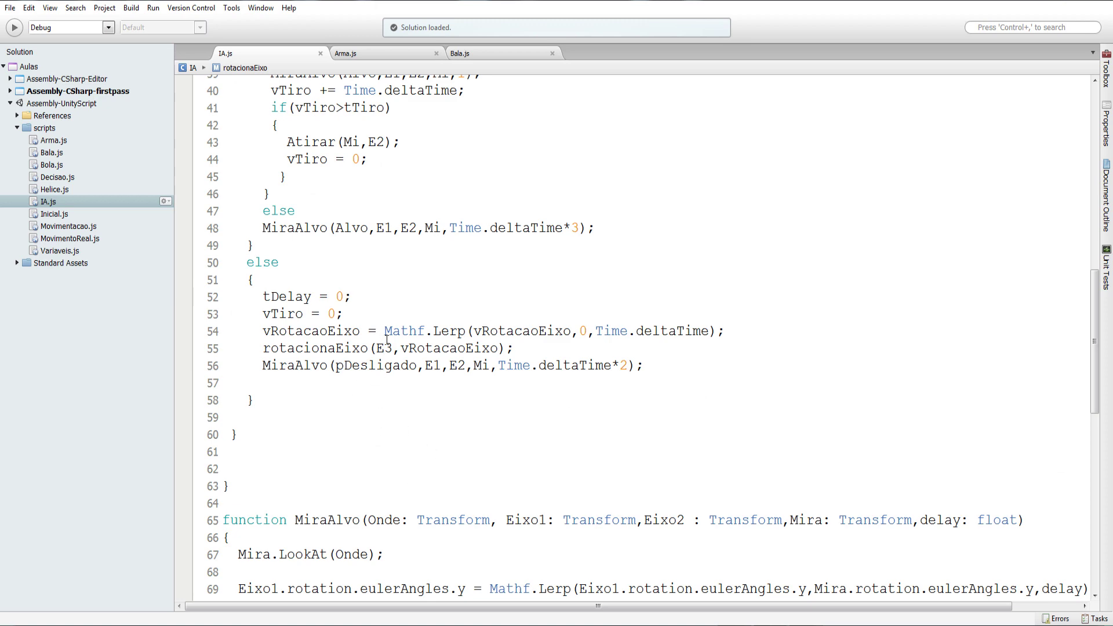
scroll(387, 340, up, 7)
scroll(386, 340, down, 3)
scroll(386, 338, down, 3)
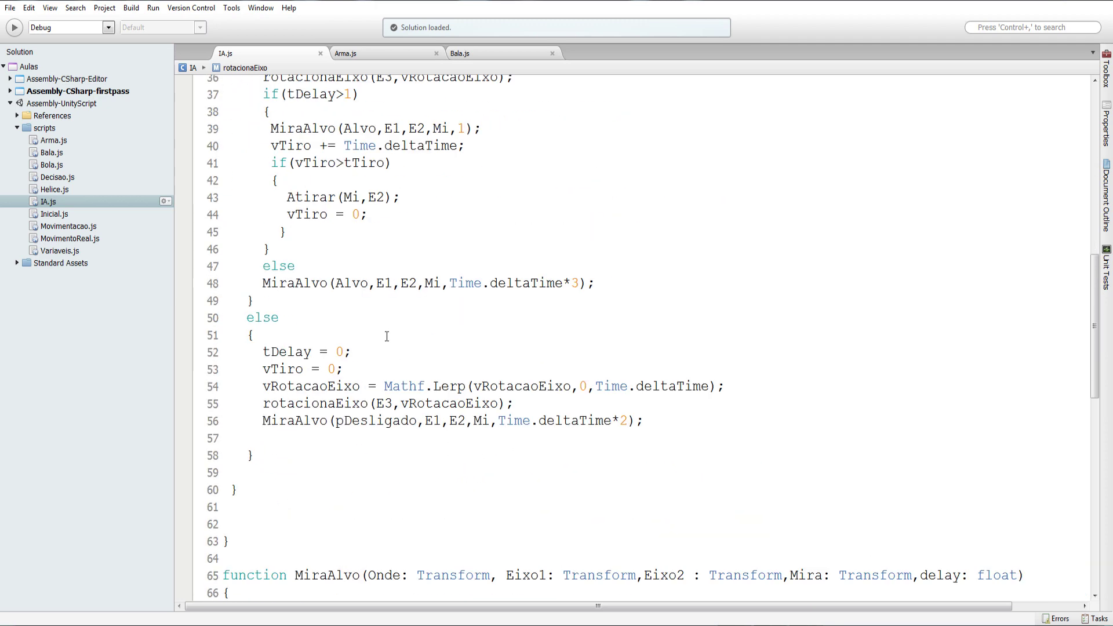
scroll(315, 398, down, 4)
scroll(334, 324, down, 3)
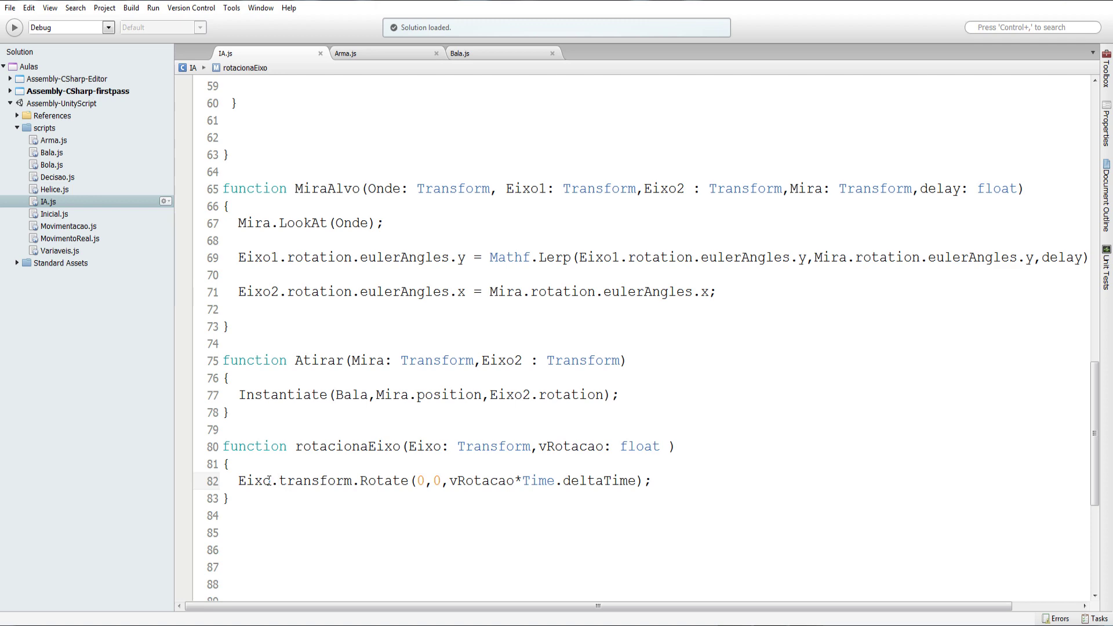
scroll(332, 463, up, 3)
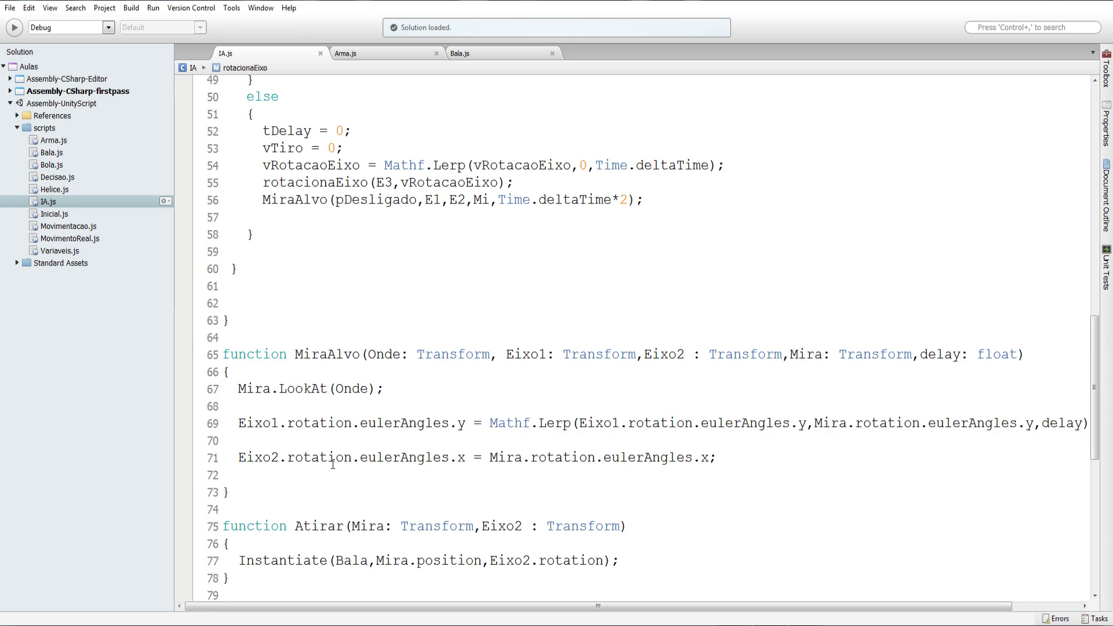
scroll(332, 464, up, 3)
scroll(330, 458, up, 3)
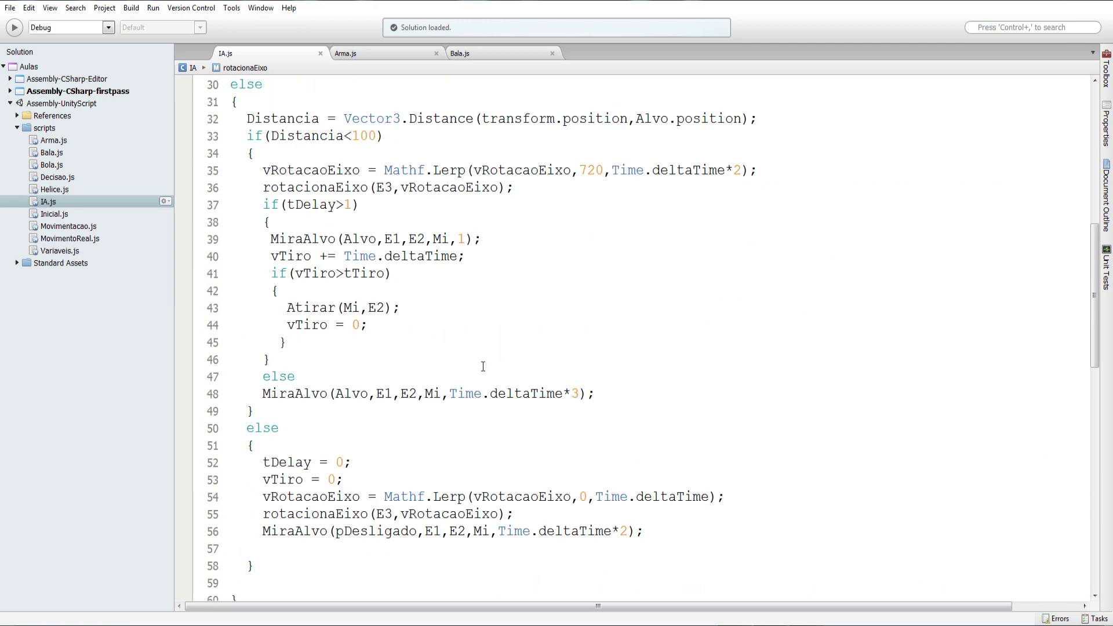
scroll(483, 366, up, 3)
scroll(483, 366, up, 3)
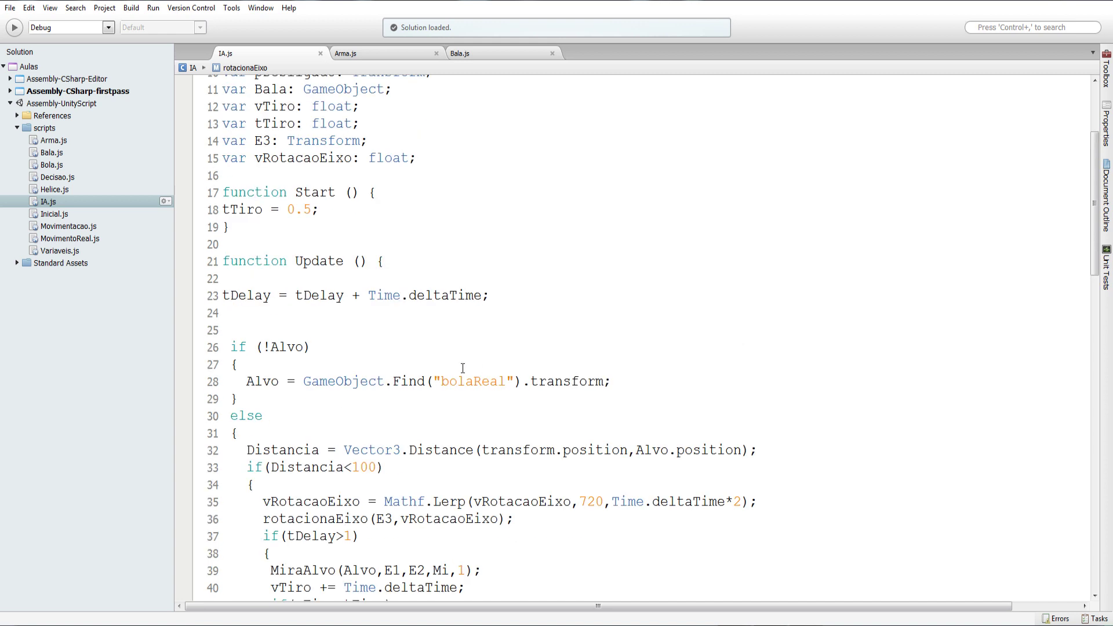
scroll(463, 368, up, 1)
scroll(337, 360, down, 3)
scroll(376, 390, down, 1)
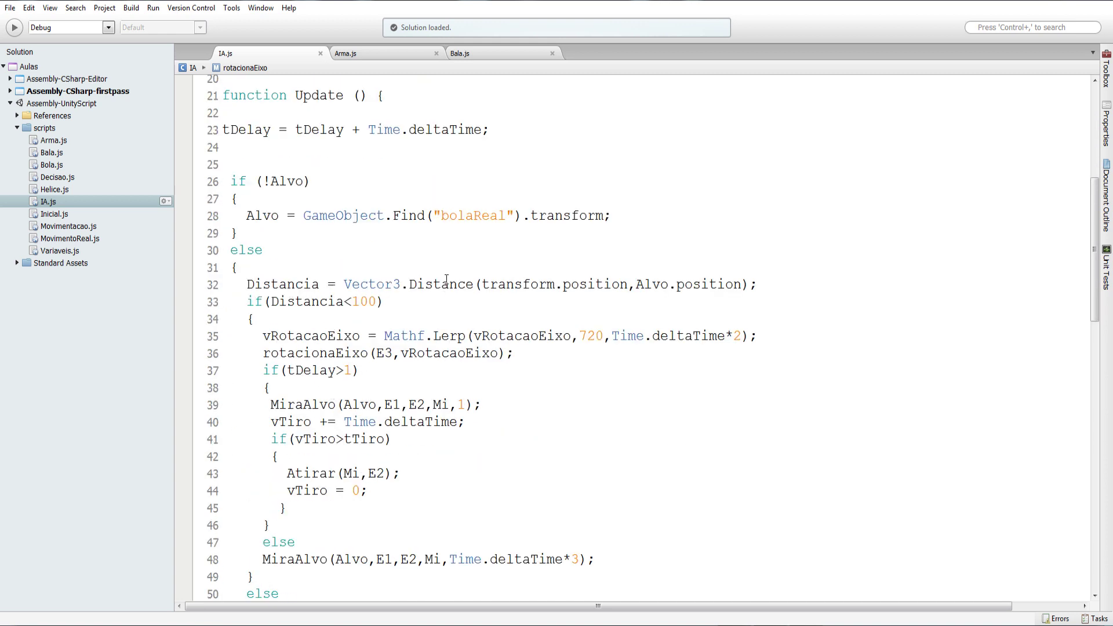
scroll(382, 322, down, 2)
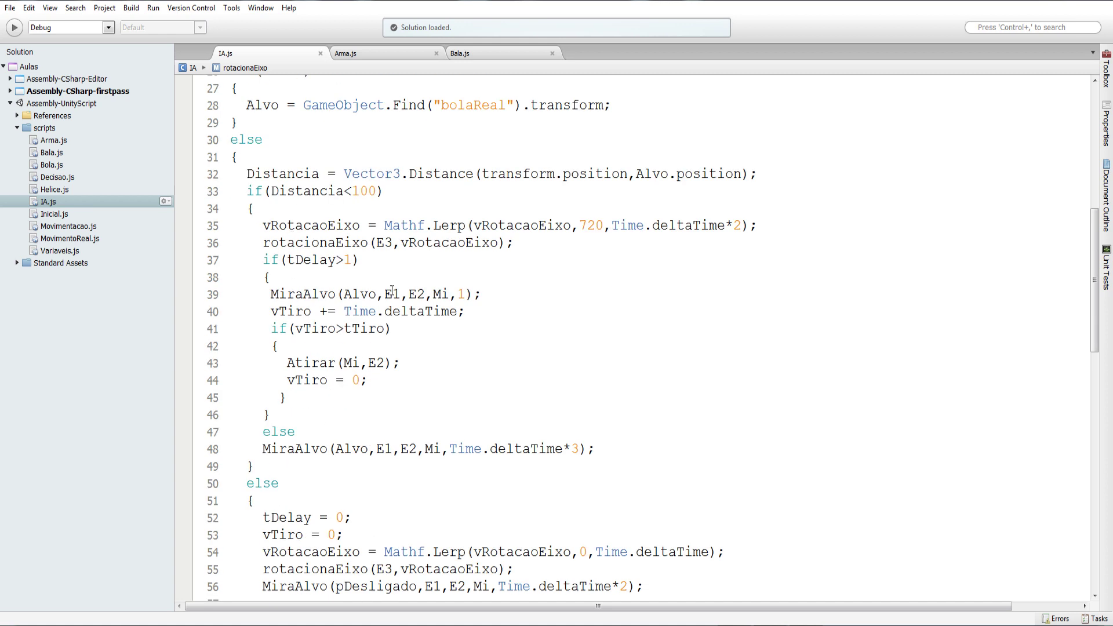
scroll(255, 220, down, 2)
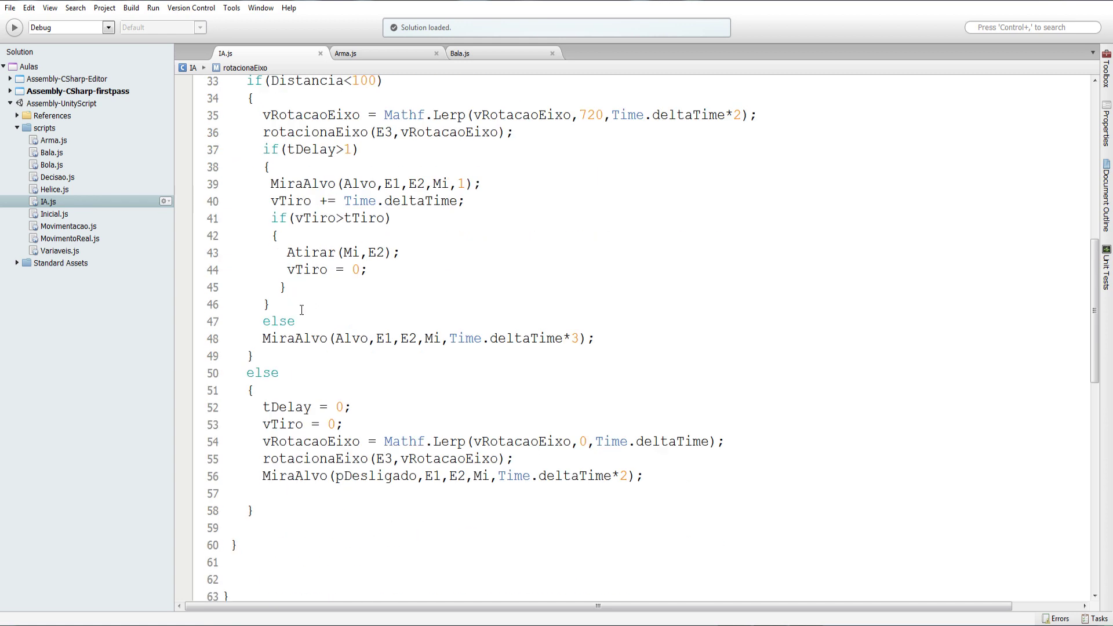
scroll(316, 362, up, 1)
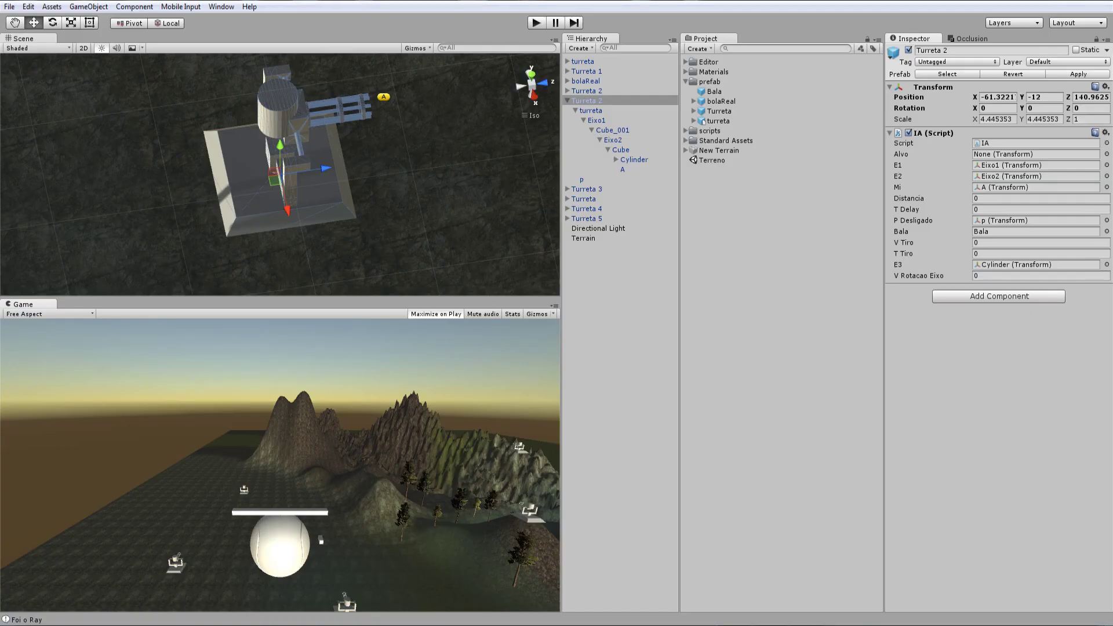
Step: Play-test, stop, apply the scene turret to the Turreta prefab, then play again and dismiss the Windows notice
click(534, 24)
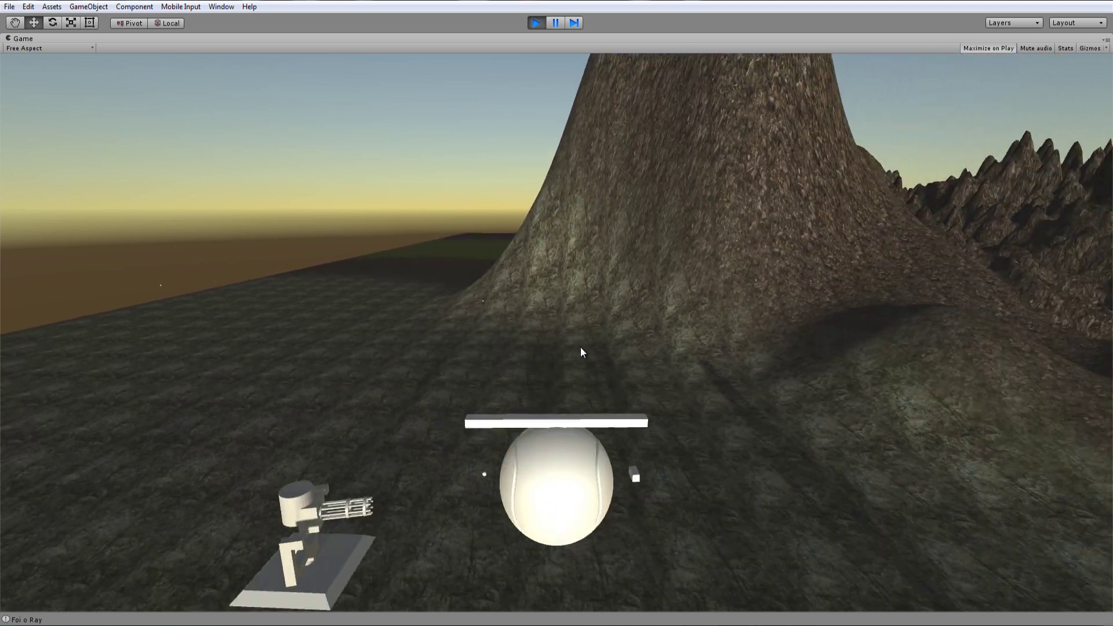
click(535, 22)
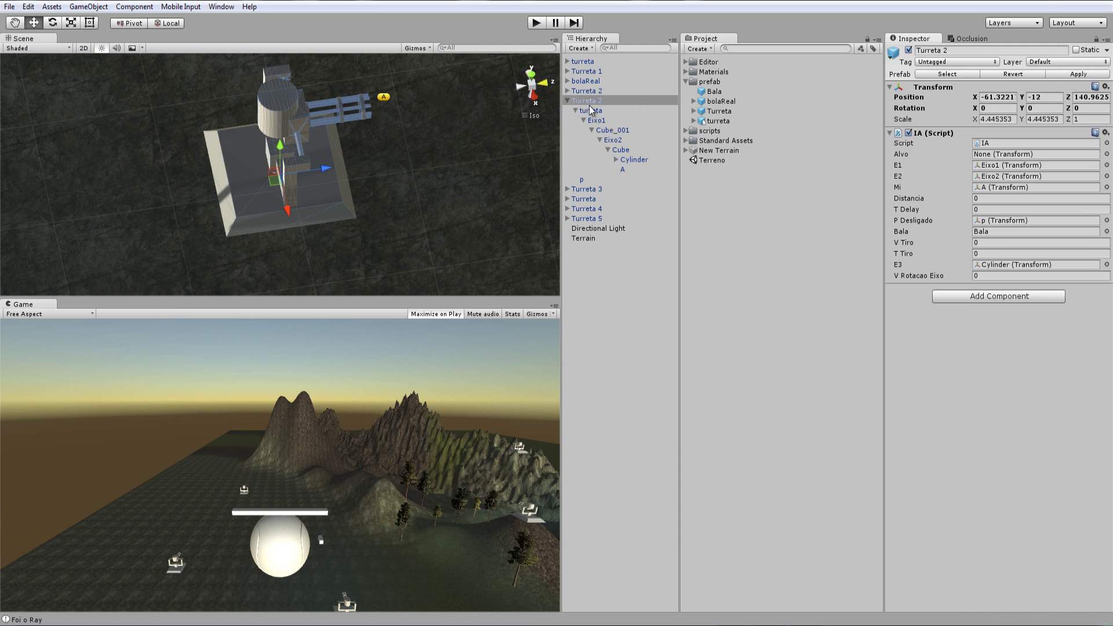
drag(719, 116, 721, 117)
click(535, 23)
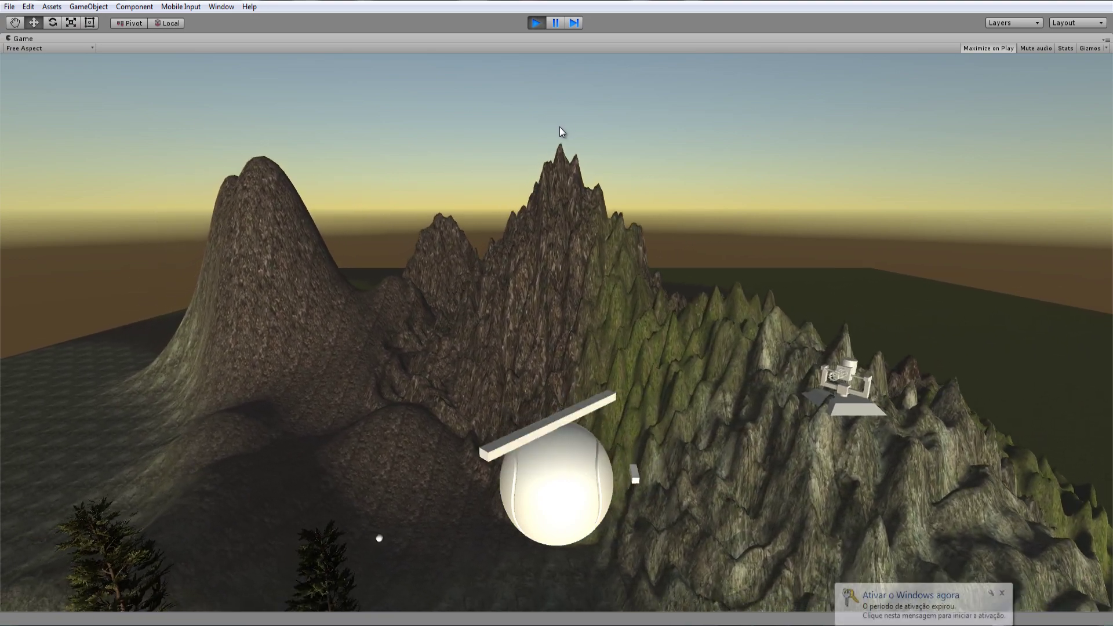
click(1004, 591)
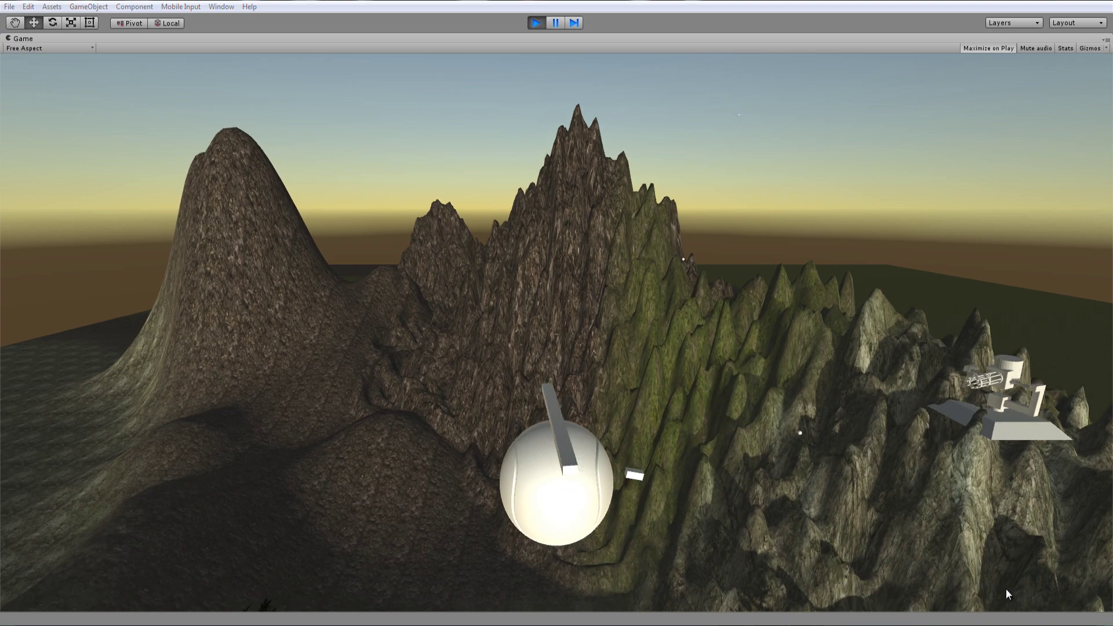